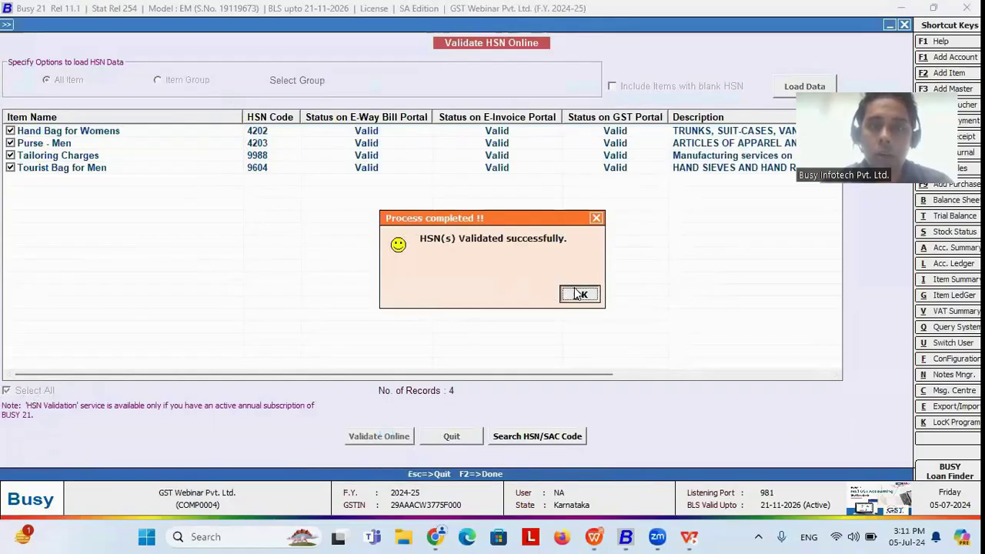
- Dismiss the HSN validation confirmation and close the Validate HSN Online screen
click(572, 290)
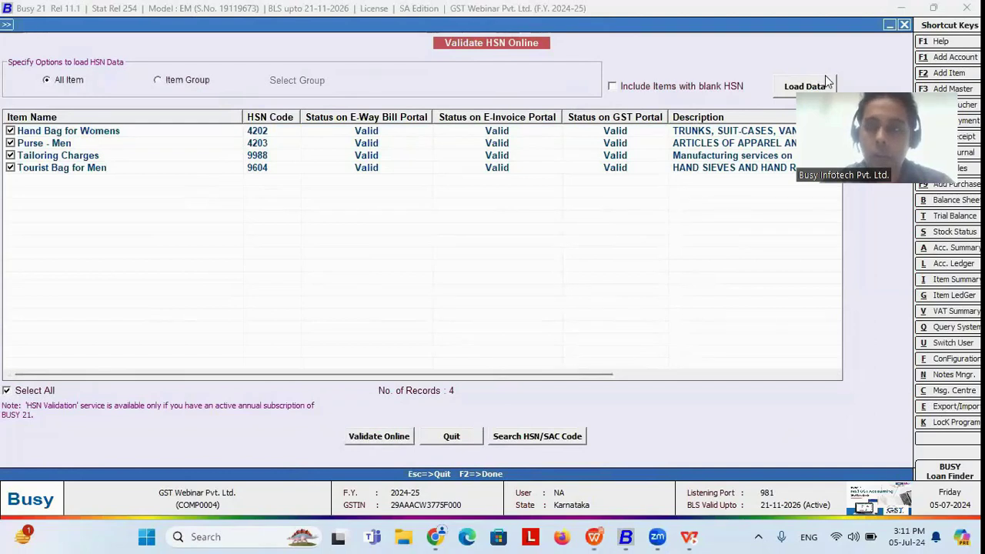
key(Escape)
key(Escape)
key(Return)
key(Return)
key(Escape)
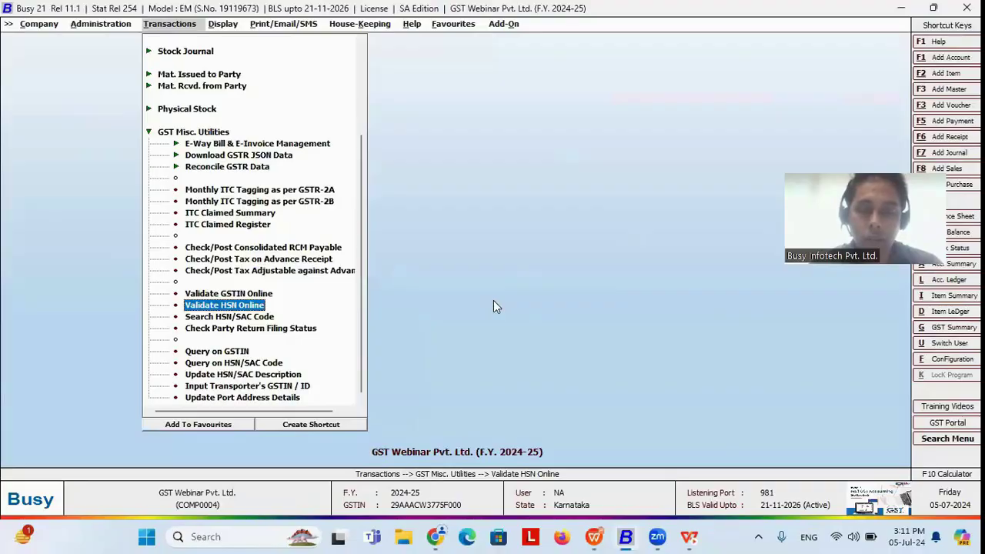
key(alt+Tab)
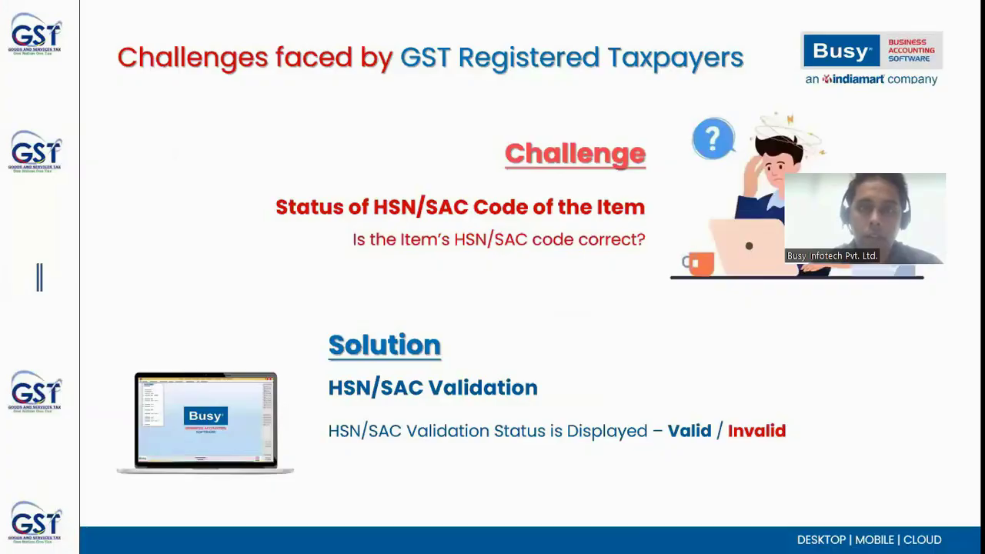
key(Right)
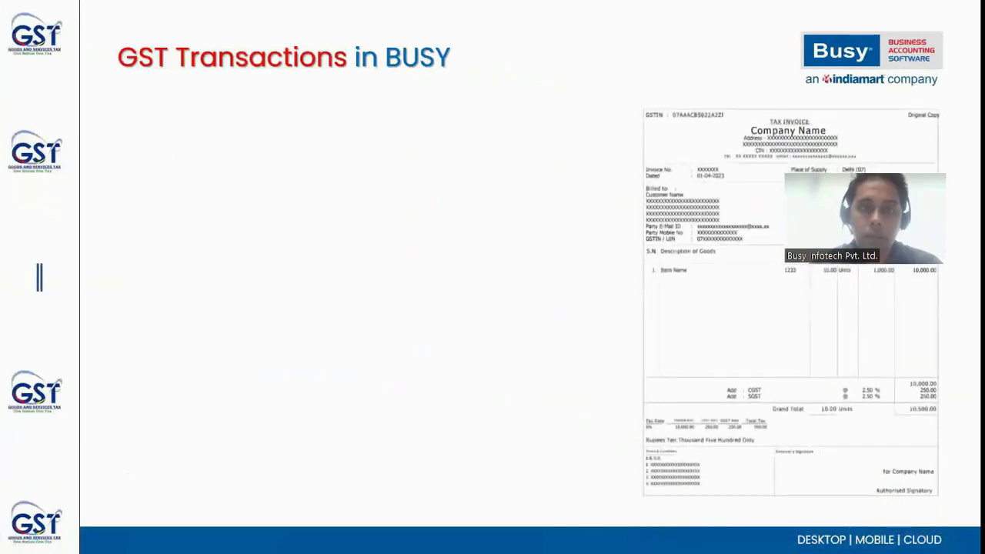
key(Right)
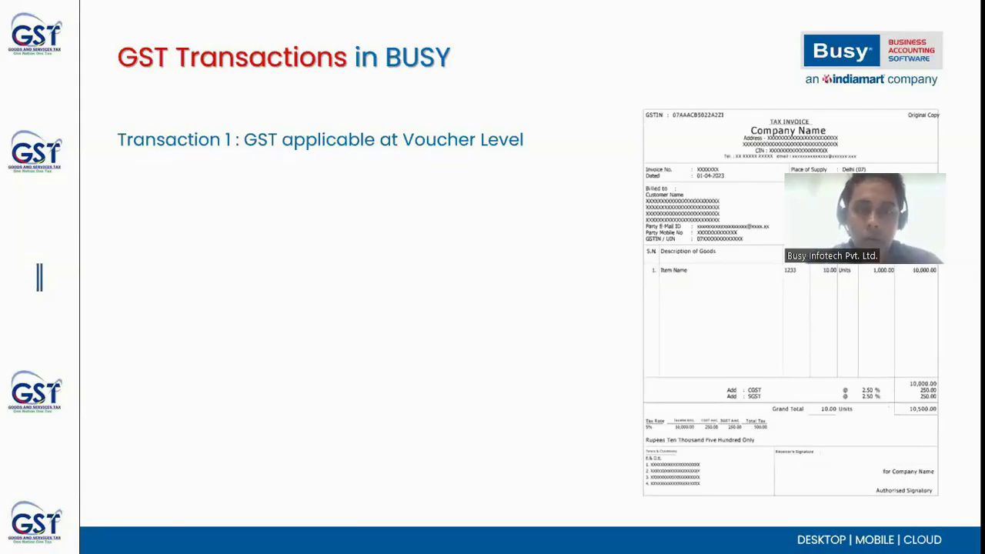
- Switch back to Busy and start adding a new sales voucher
key(alt+Tab)
key(Escape)
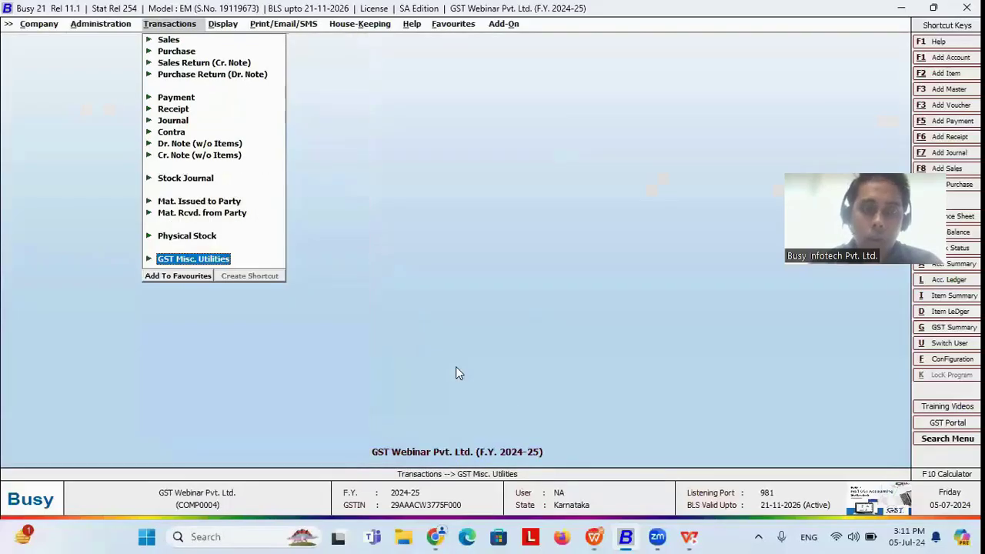
key(Up)
key(Up)
key(Up)
key(Up)
key(Up)
key(Up)
key(Up)
key(Up)
key(Up)
key(Up)
key(Up)
key(Up)
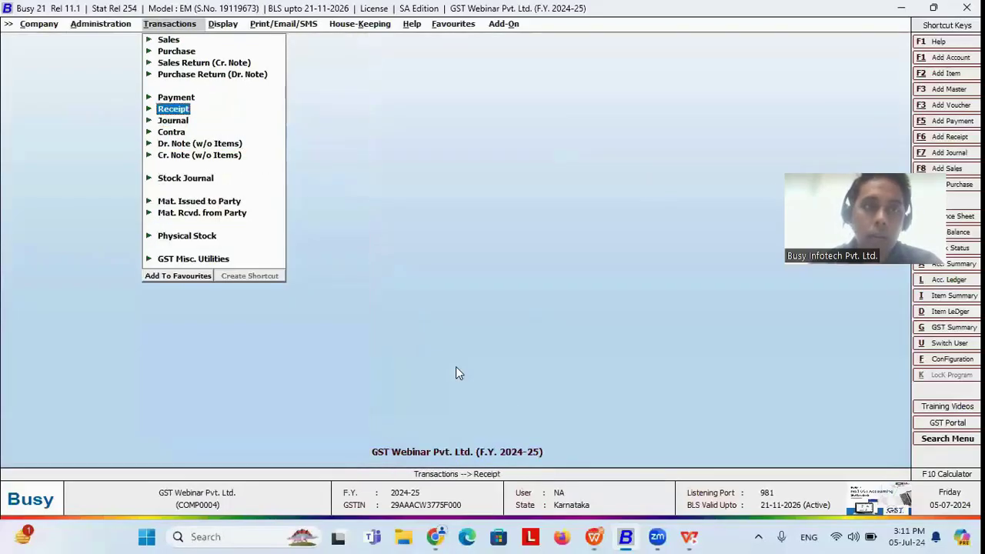
key(Up)
key(Up)
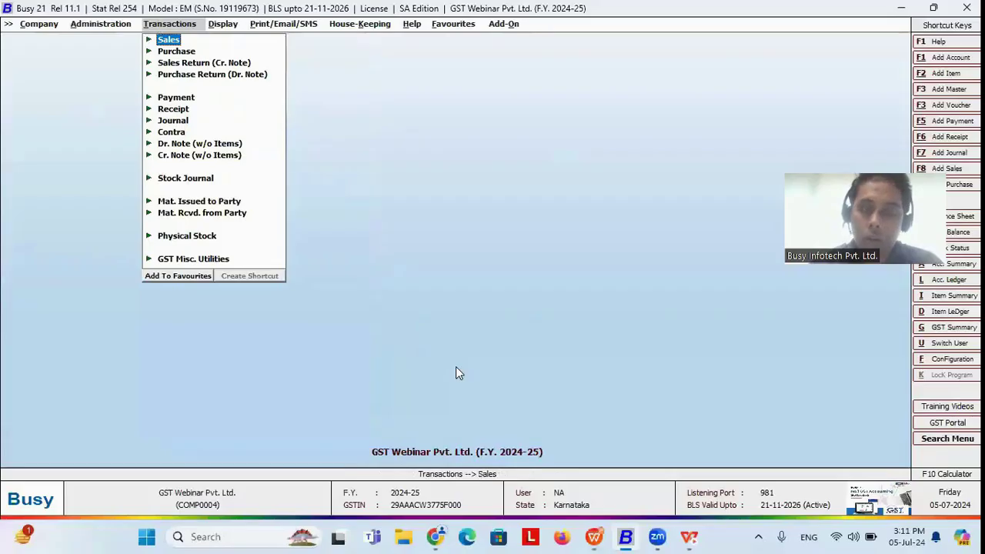
key(Return)
key(Return)
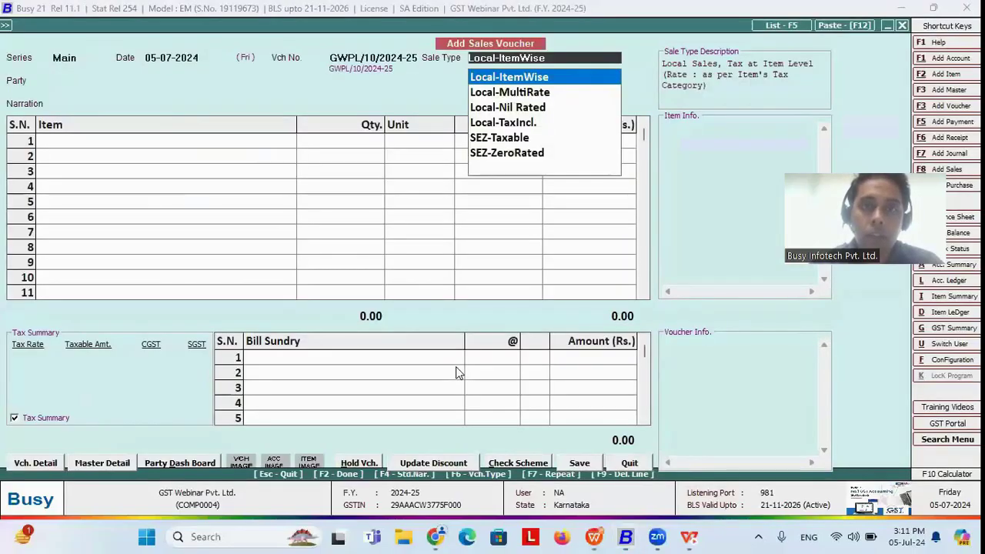
- Browse the local and central sale types and set the voucher's sale type to Local-12%
key(Up)
key(Up)
key(Up)
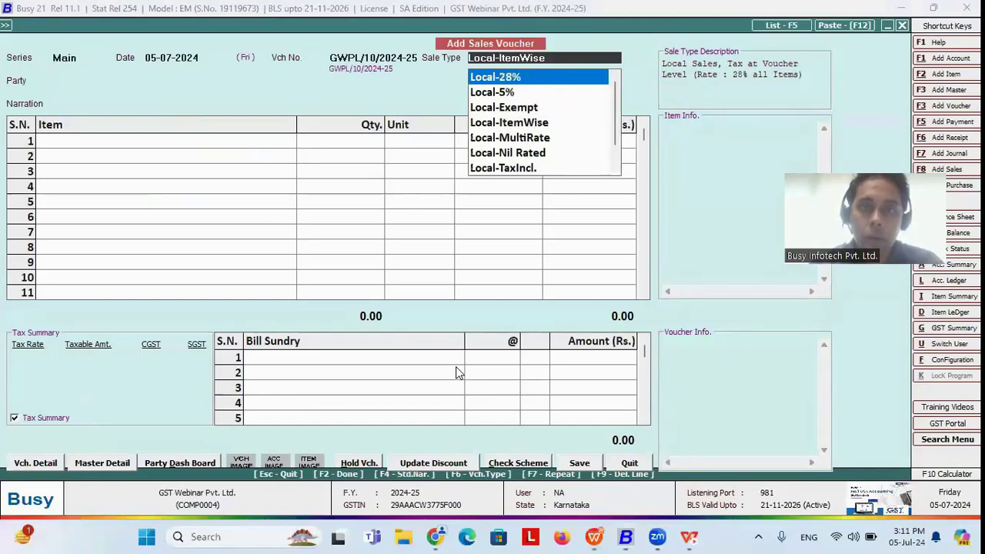
key(Up)
key(Up)
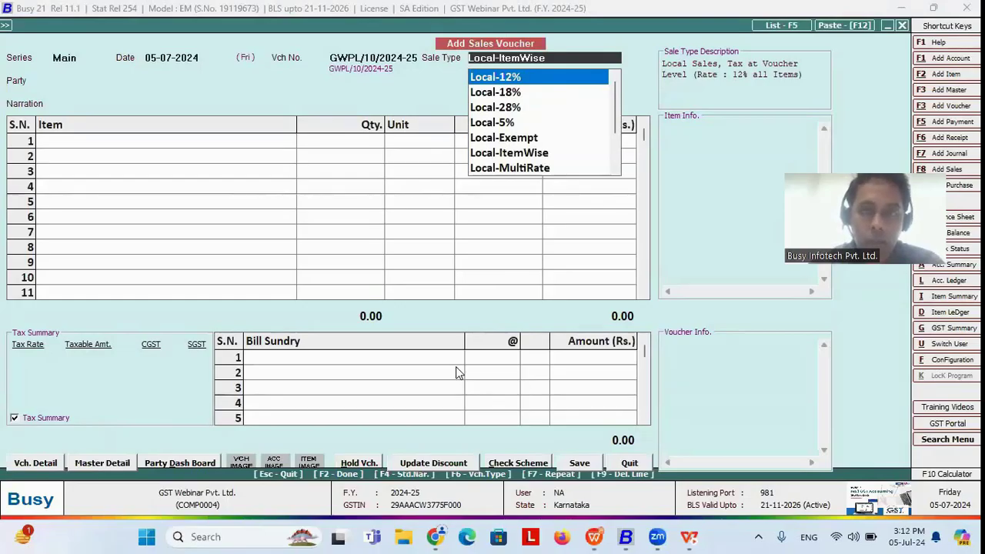
text(C)
key(Down)
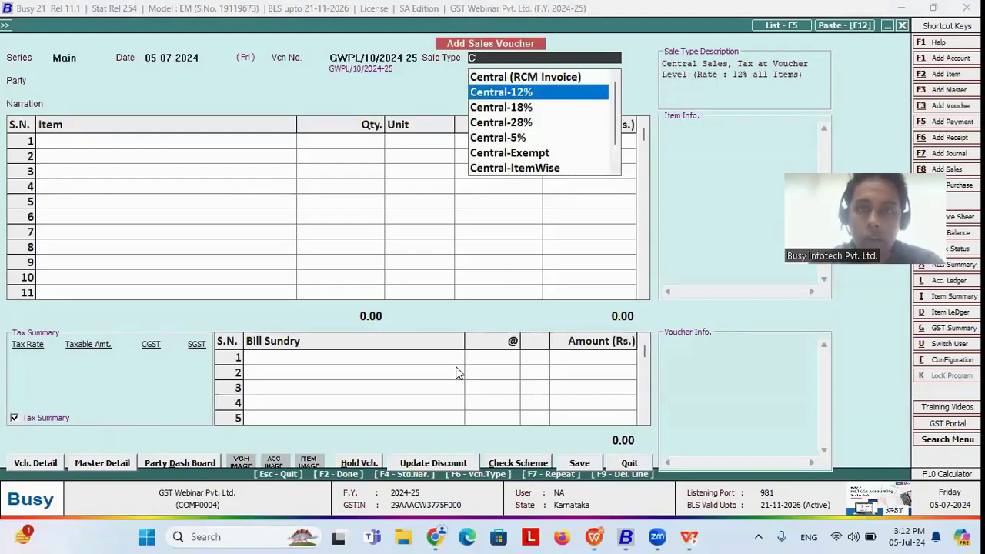
key(Up)
text(L)
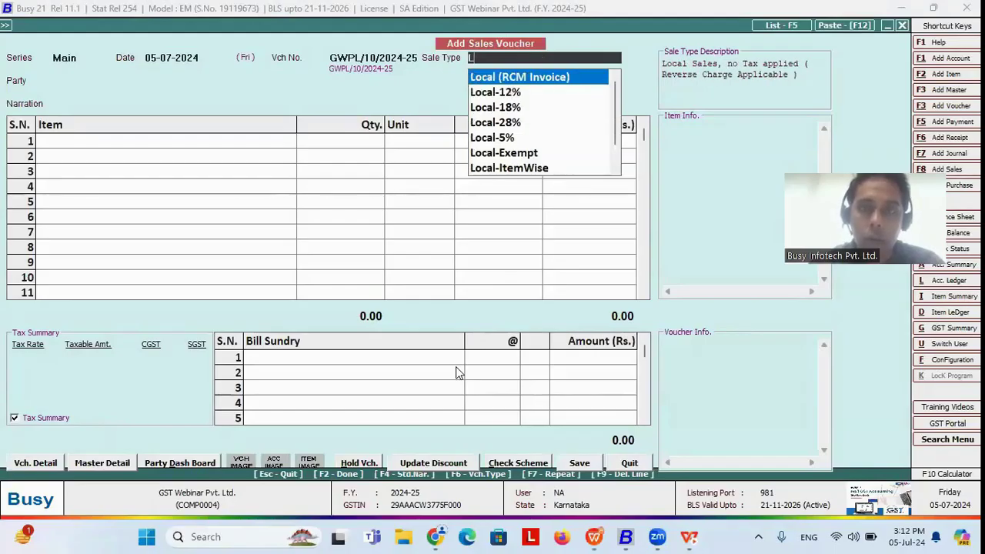
key(Down)
key(Return)
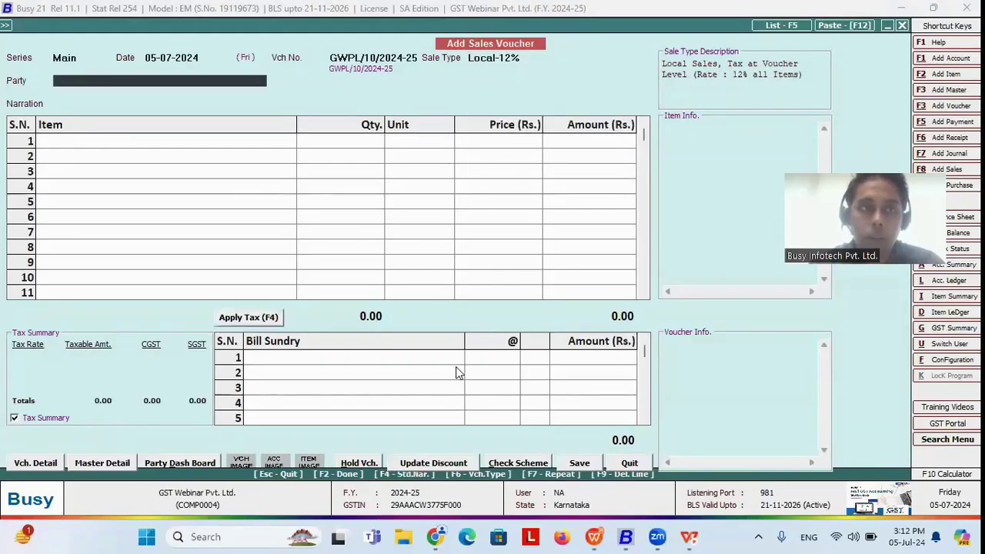
- Set the party to Aone Trading Company and add 1 Hand Bag for Womens at Rs. 850 without discount
key(Return)
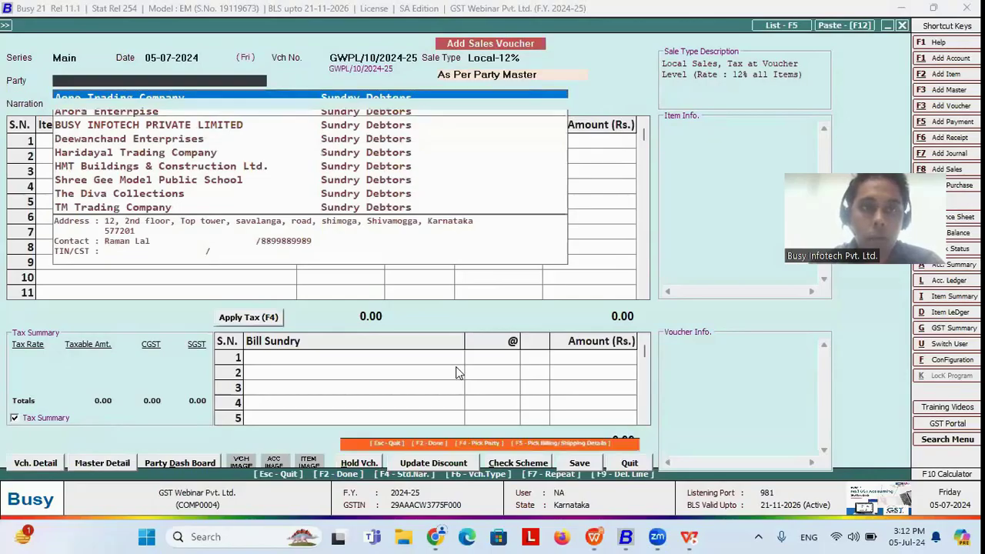
key(Return)
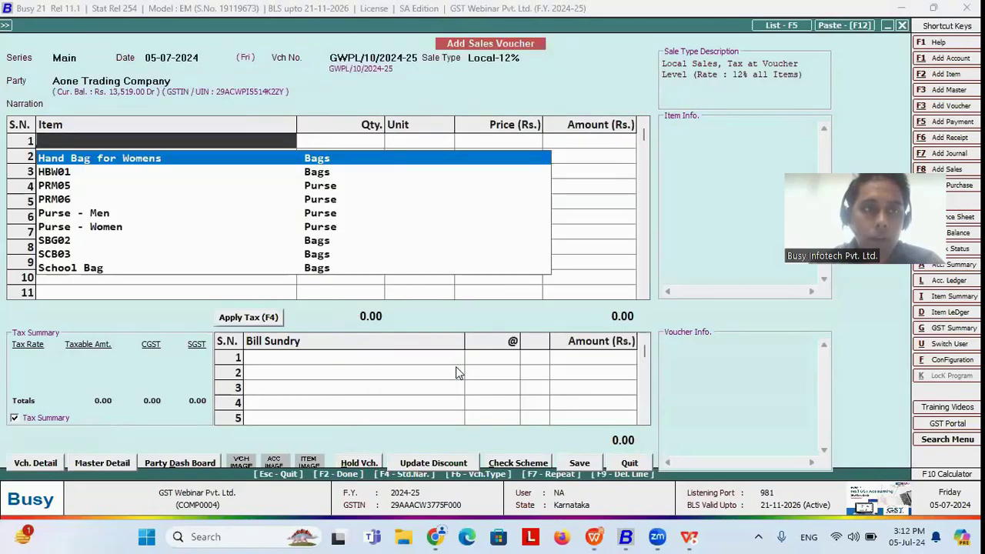
key(Return)
text(1)
key(Return)
key(Return)
key(Return)
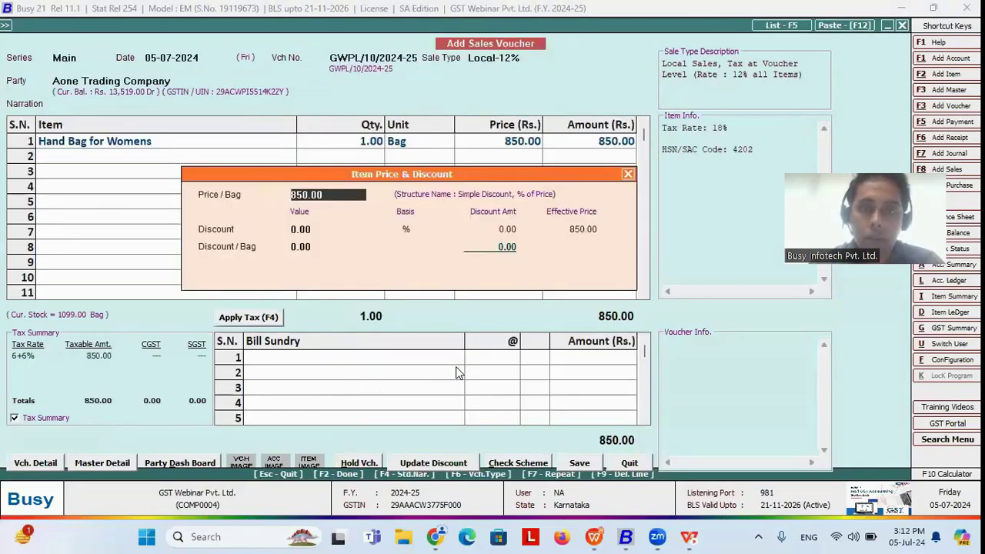
key(Return)
key(Return)
key(Return)
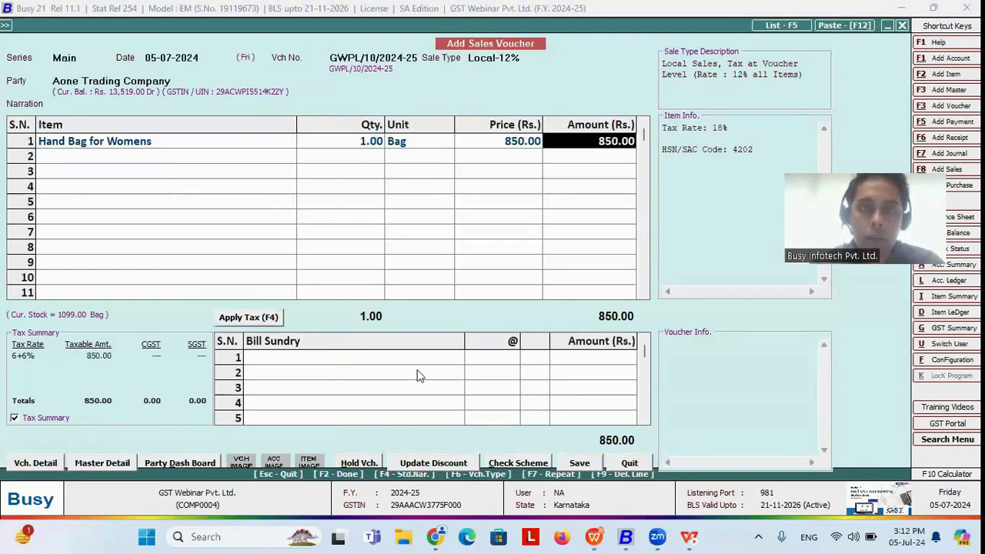
- Apply the voucher-level tax so that CGST and SGST are added to the bill sundries
click(248, 318)
key(Escape)
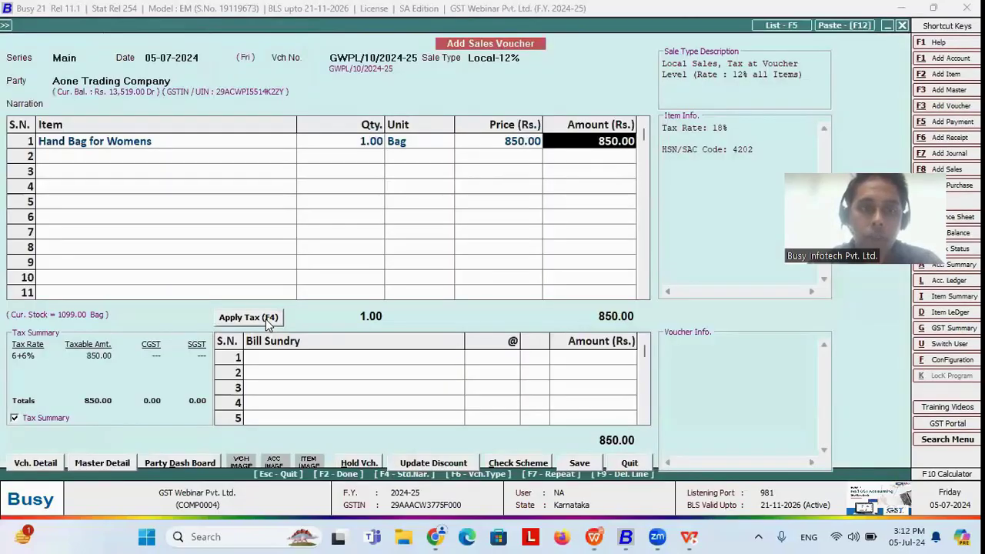
click(482, 364)
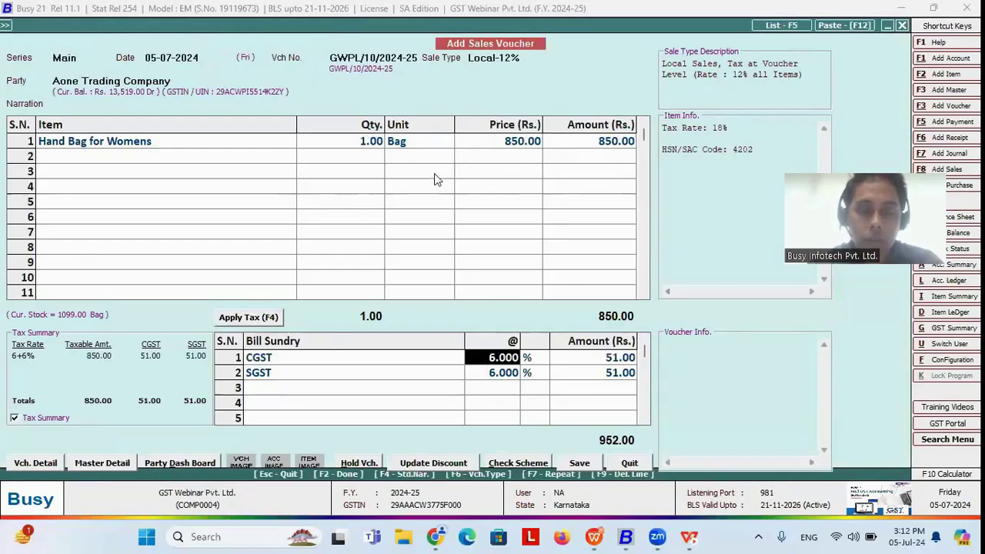
key(alt+Tab)
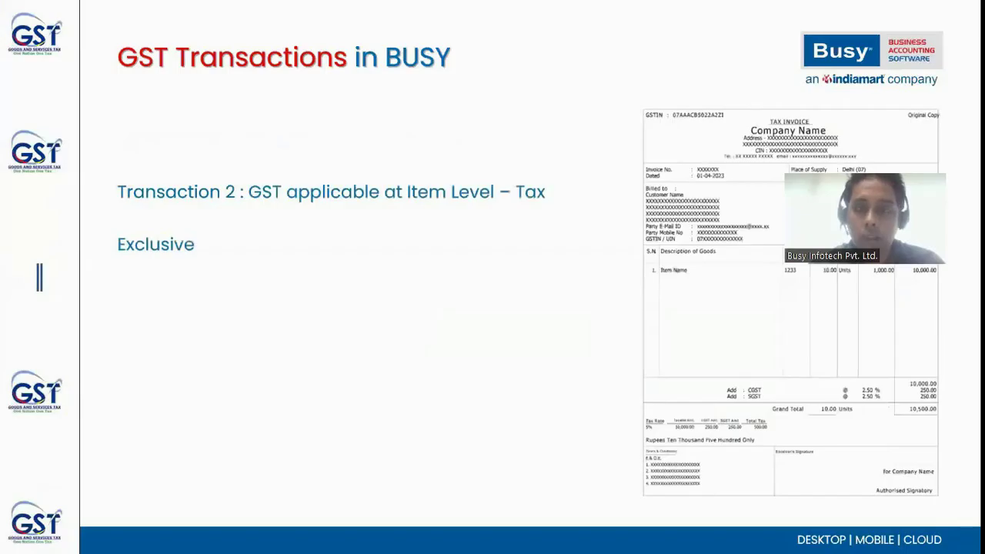
key(alt+Tab)
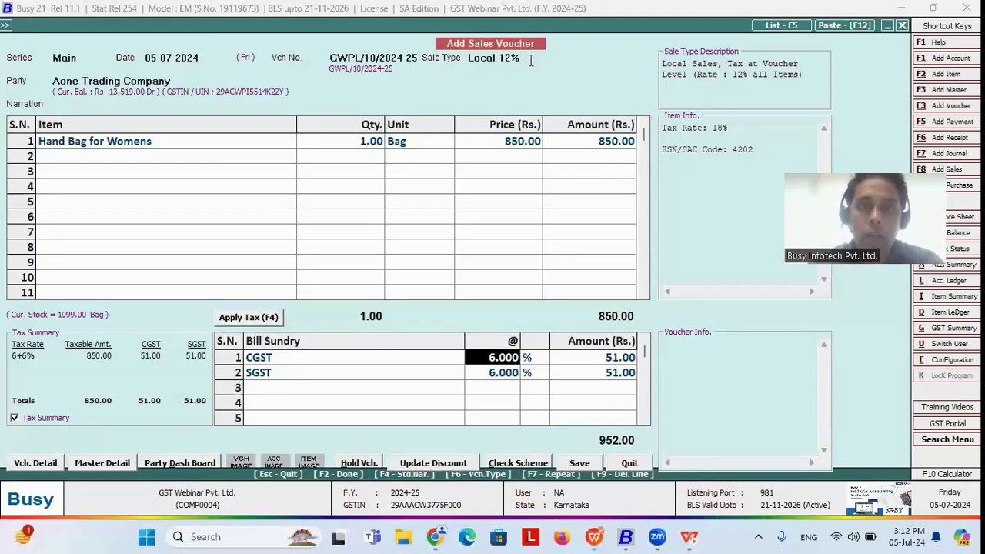
- Change the voucher's sale type to Local-ItemWise and keep the same party
click(530, 60)
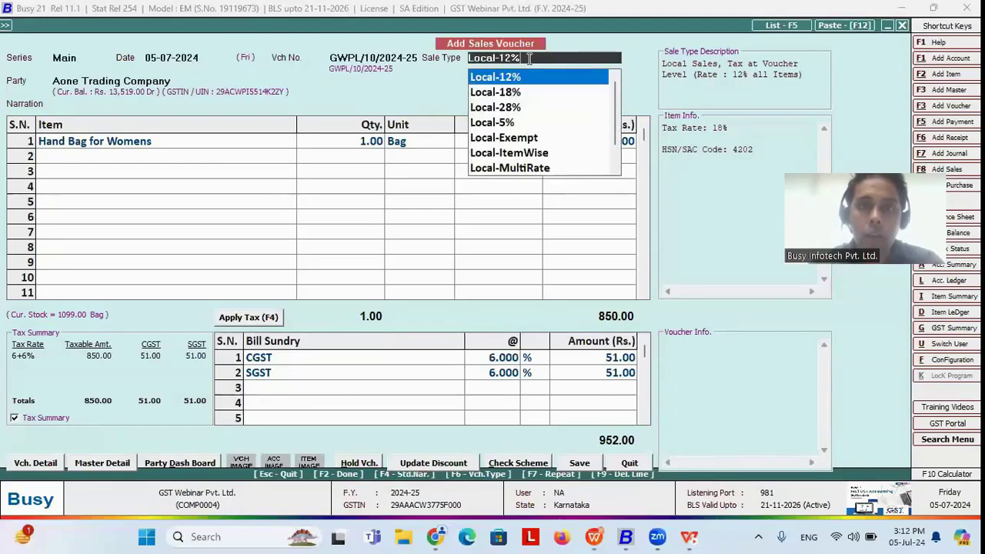
key(Down)
key(Down)
key(Down)
key(Down)
key(Down)
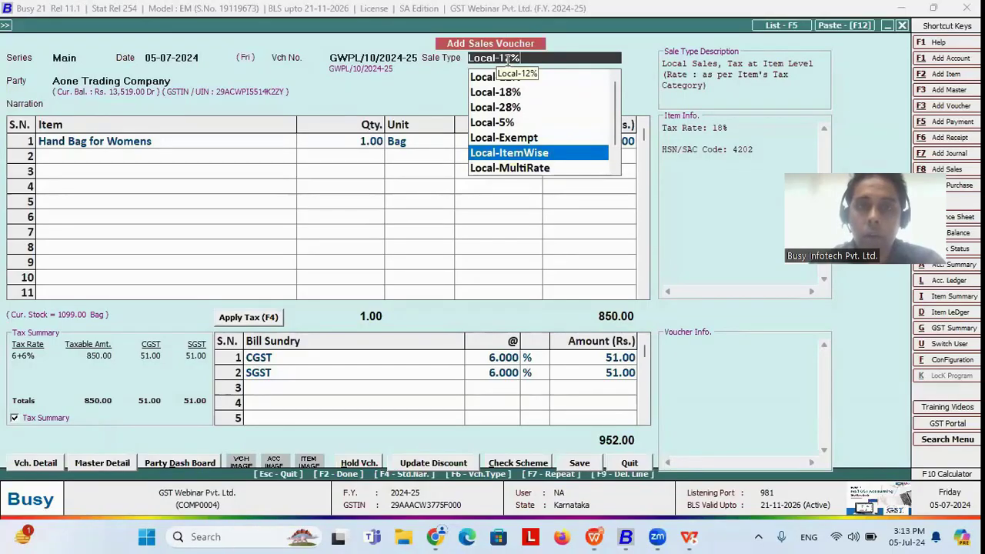
key(Return)
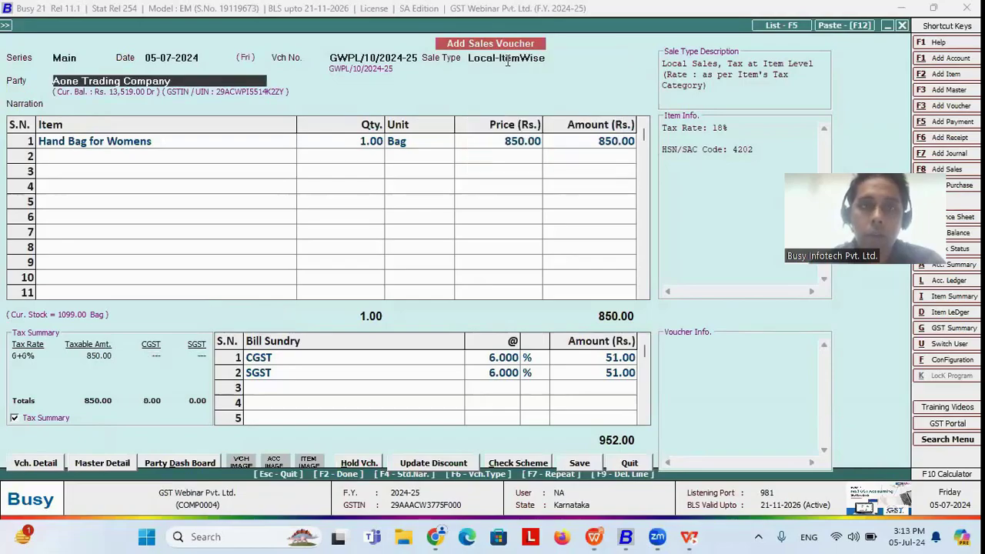
key(Return)
key(Return)
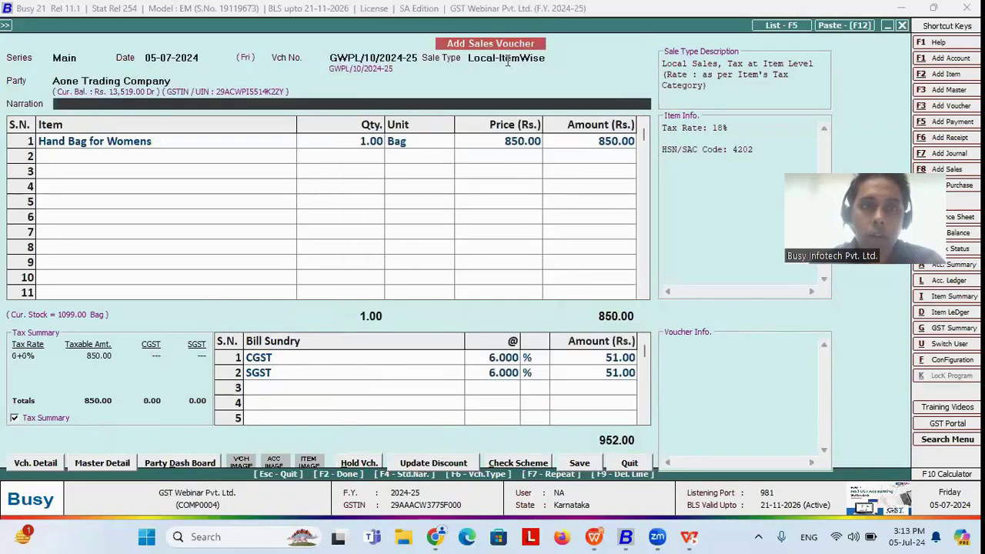
- Delete the CGST and SGST rows from the voucher's bill sundries
click(226, 364)
right_click(226, 365)
click(260, 369)
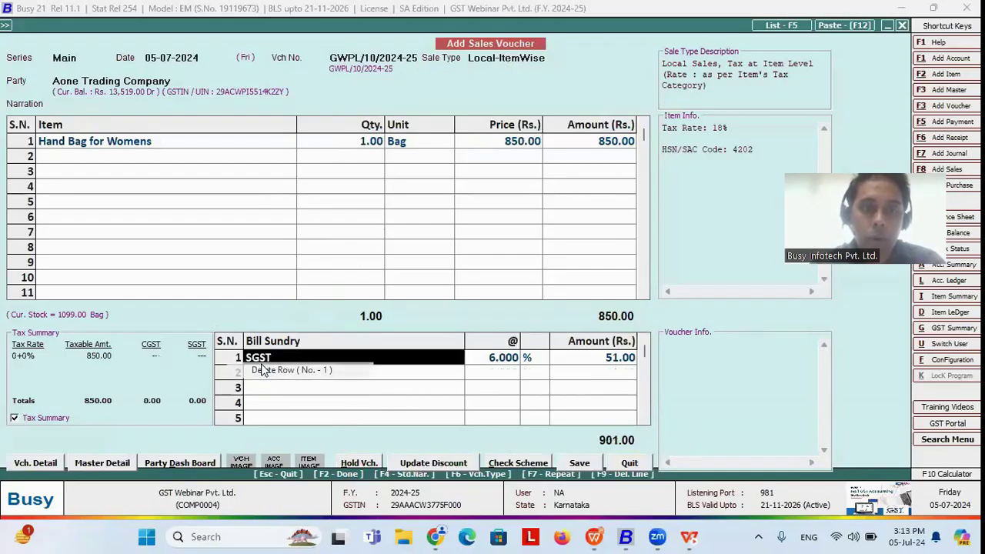
right_click(226, 362)
click(259, 371)
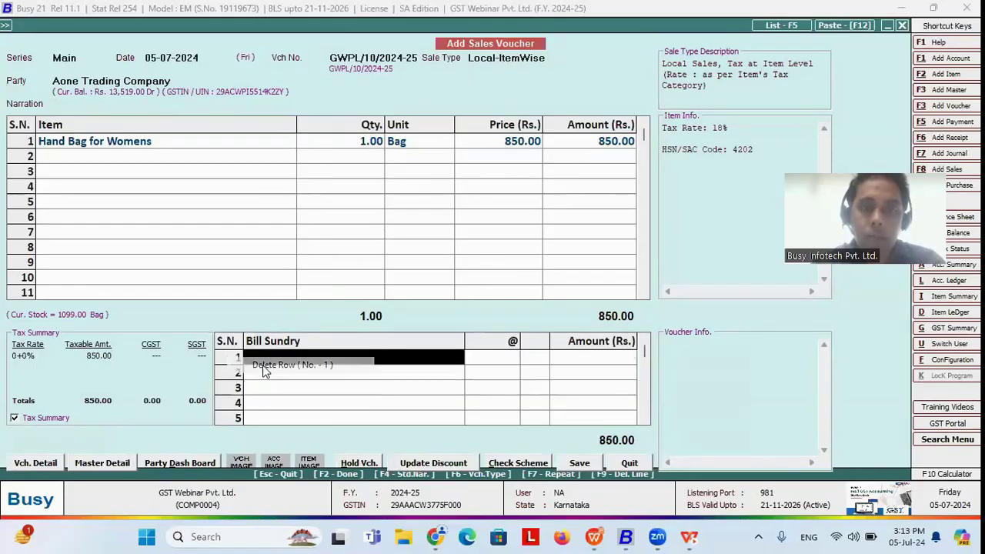
- Apply the item-wise GST of 9% CGST and 9% SGST to the Hand Bag for Womens line
click(594, 145)
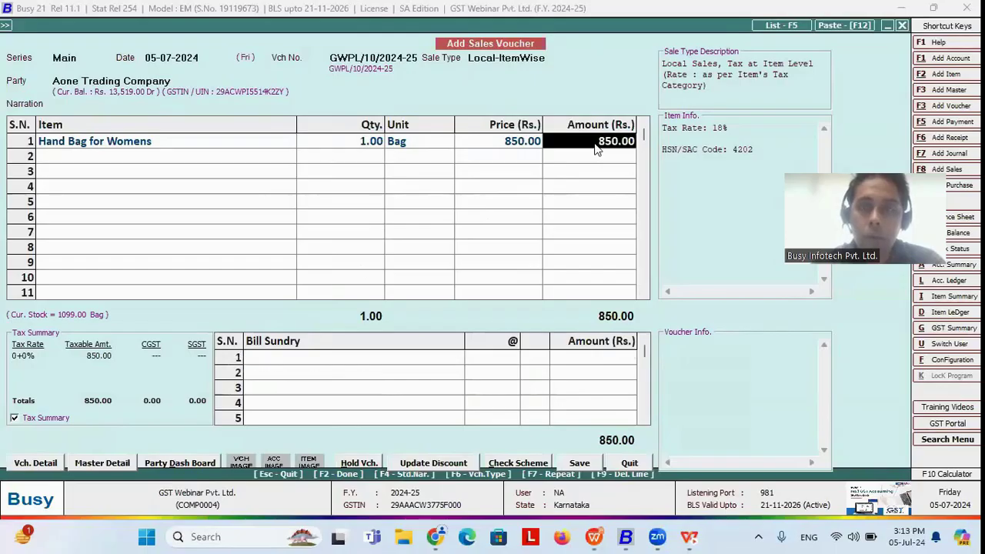
key(Return)
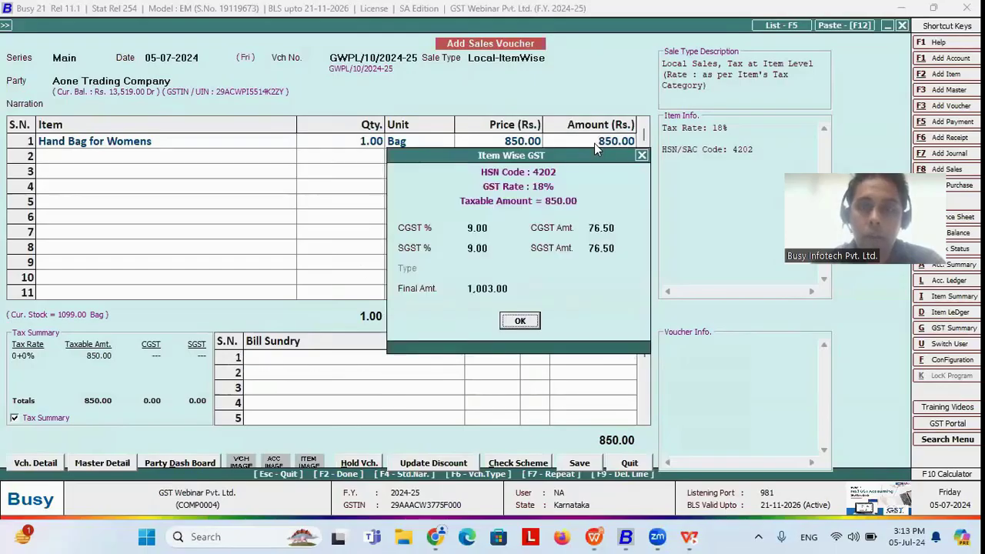
key(Return)
- Add 1 Purse - Men at Rs. 350 as the second item and accept its item-wise GST of 6% CGST and 6% SGST
key(Down)
key(Down)
key(Down)
key(Down)
key(Return)
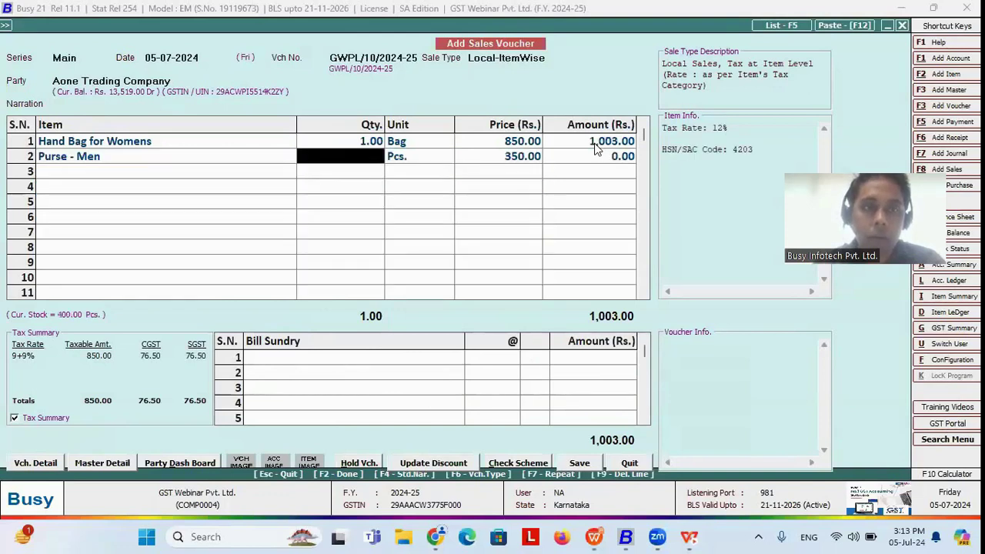
text(1)
key(Return)
key(Return)
key(Return)
key(Return)
key(Return)
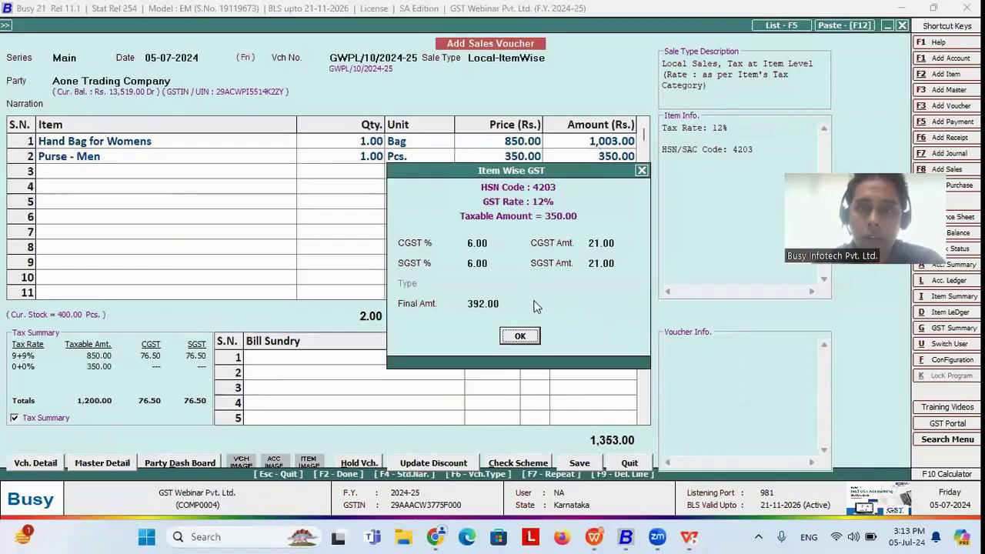
click(520, 336)
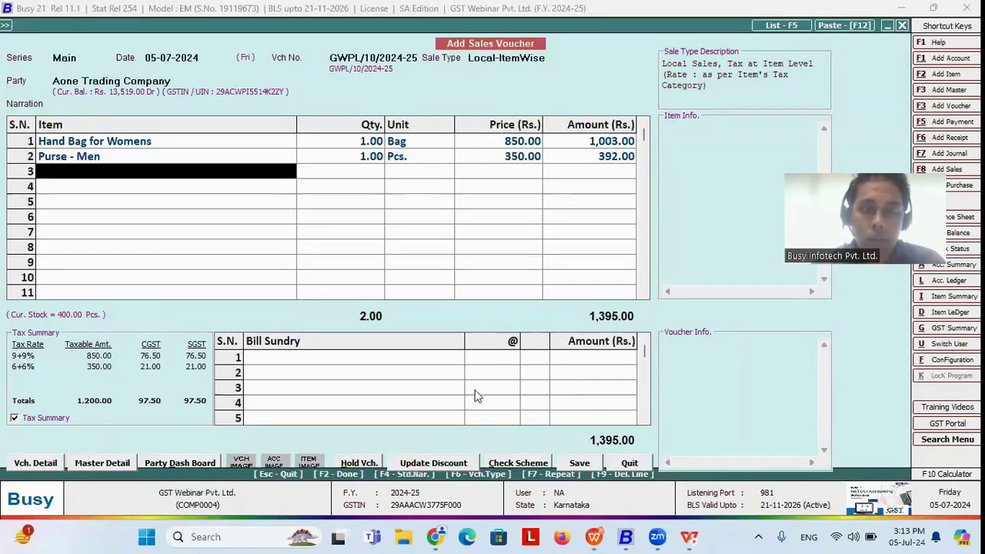
- Save the item-wise voucher with its new bill reference and the Guru Kripa Transport details, without generating an e-invoice
click(581, 464)
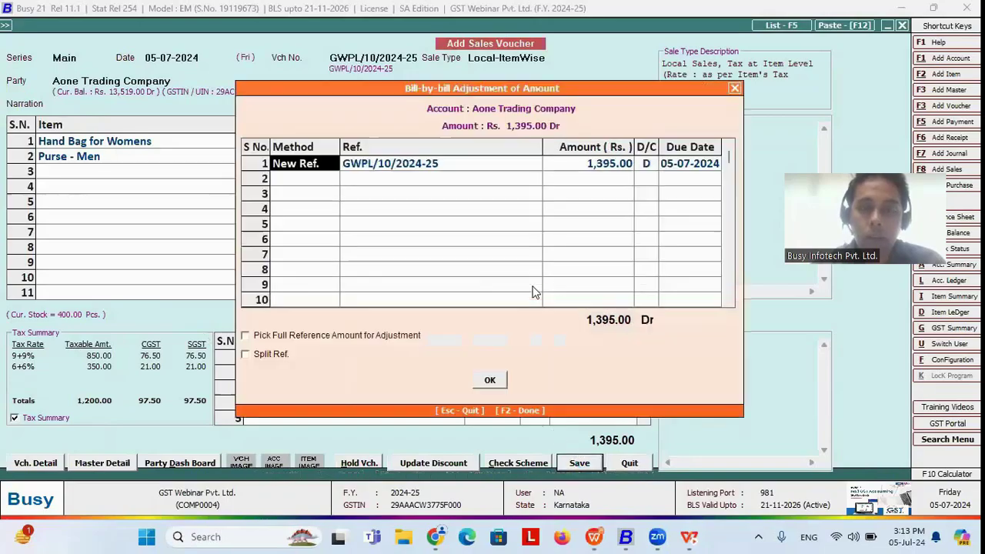
click(496, 377)
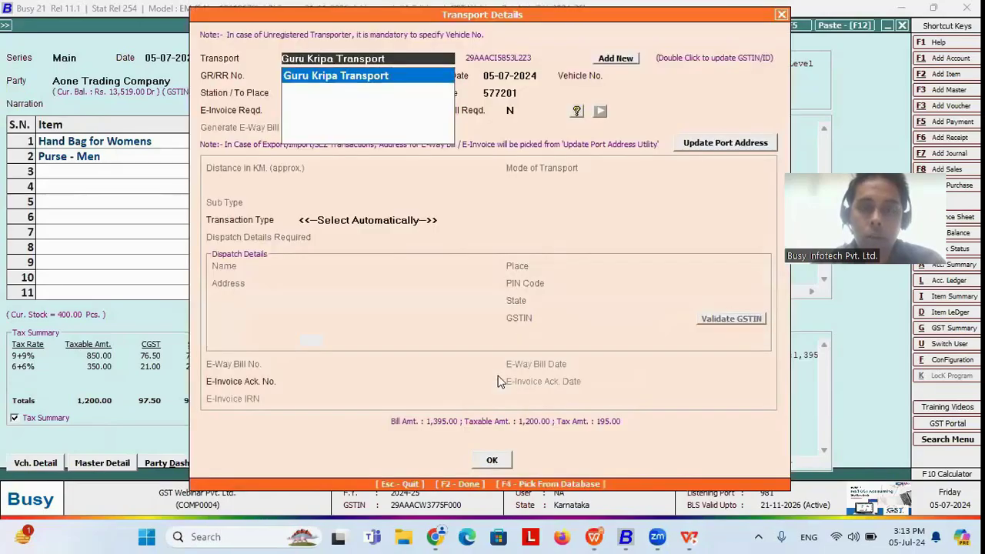
click(494, 459)
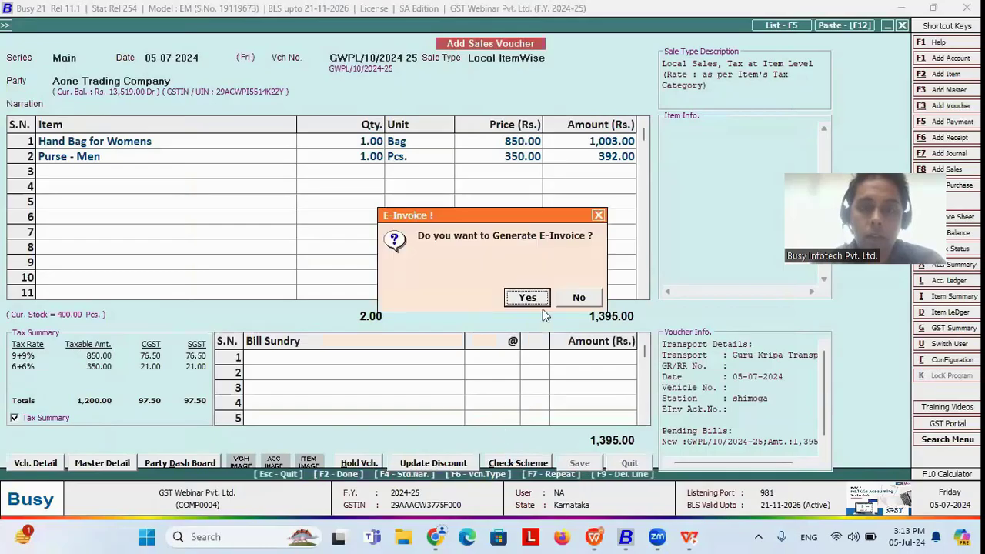
click(577, 298)
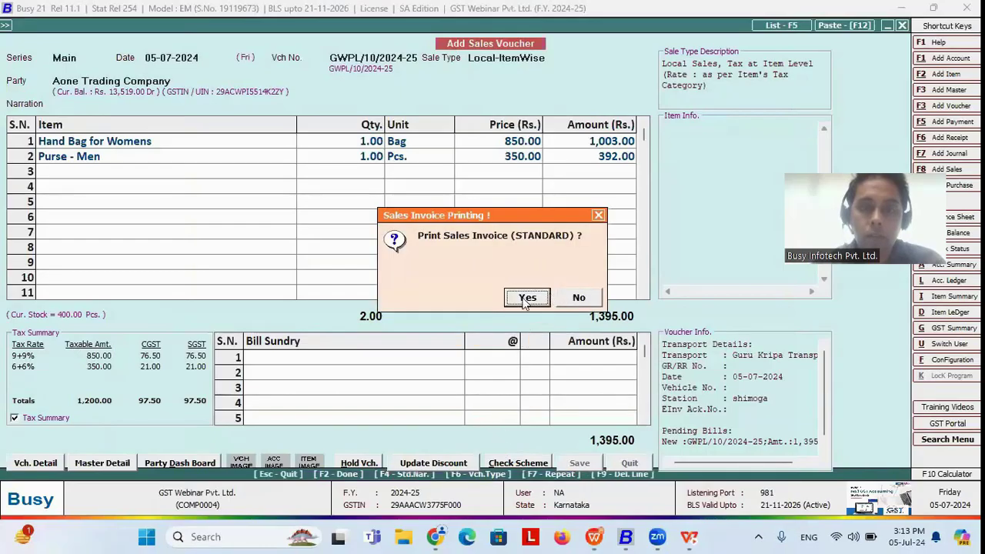
- Preview the item-wise sales invoice in the STANDARD format, check its per-item tax columns and totals, and close the preview
click(526, 298)
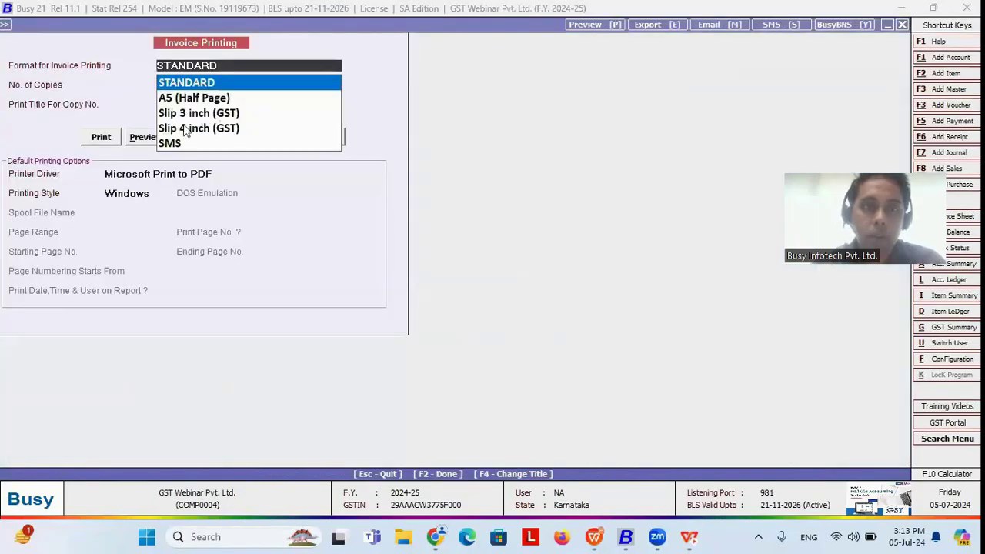
click(147, 139)
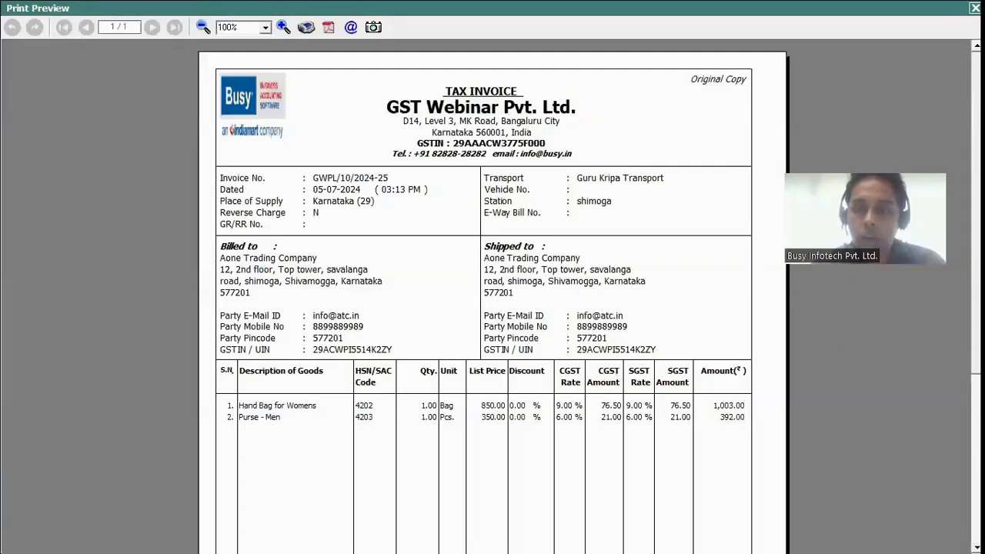
scroll(635, 352, down, 3)
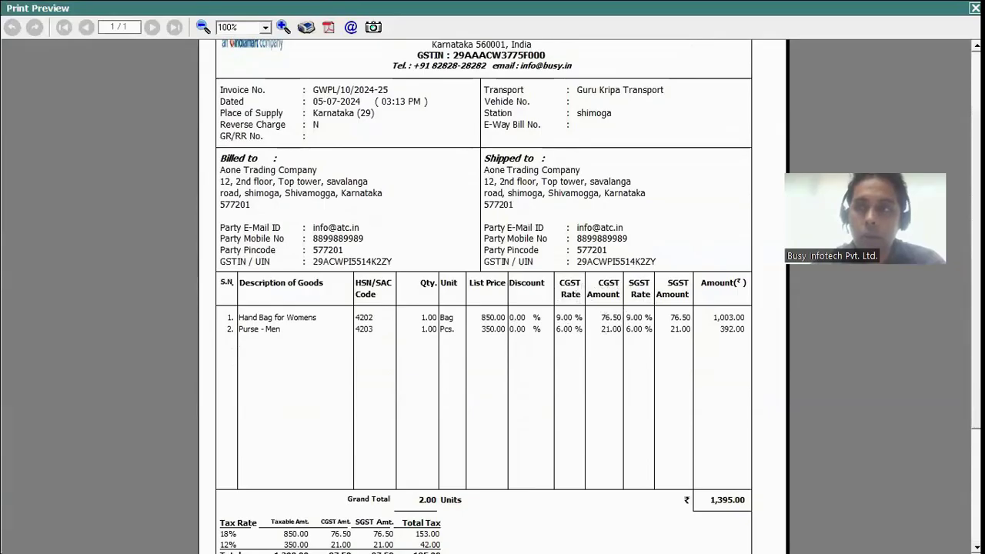
click(974, 8)
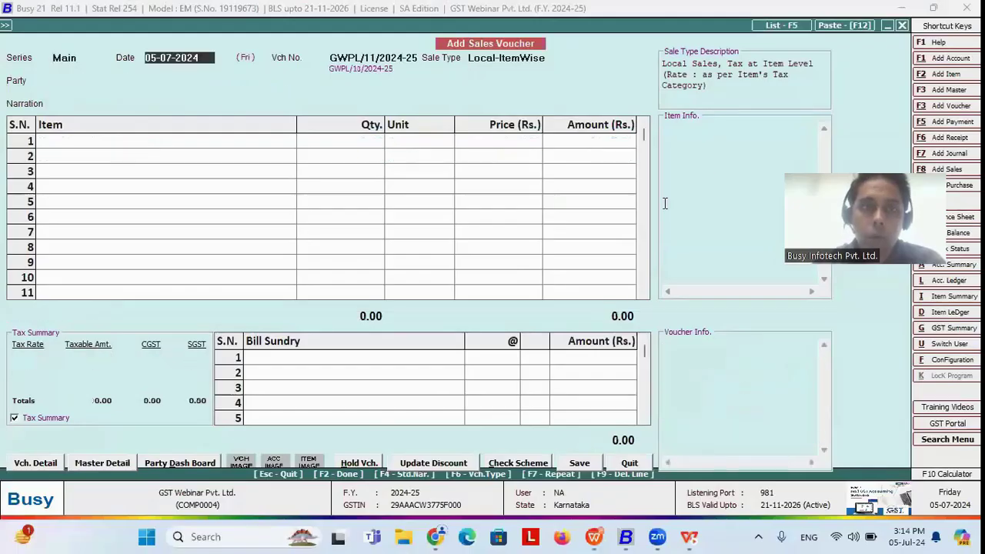
- Set the new sales voucher's sale type to Local-12%
key(Return)
text(L)
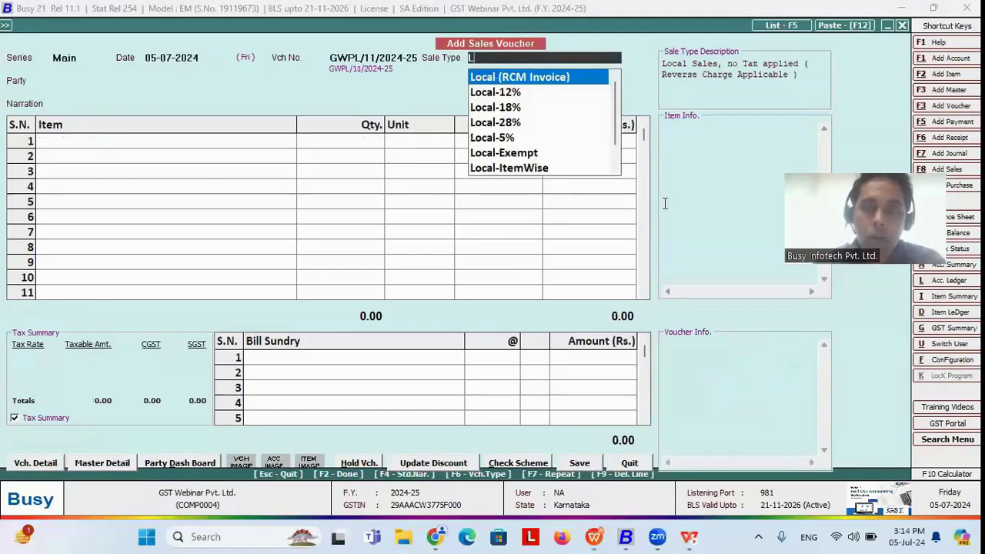
key(Down)
key(Down)
key(Up)
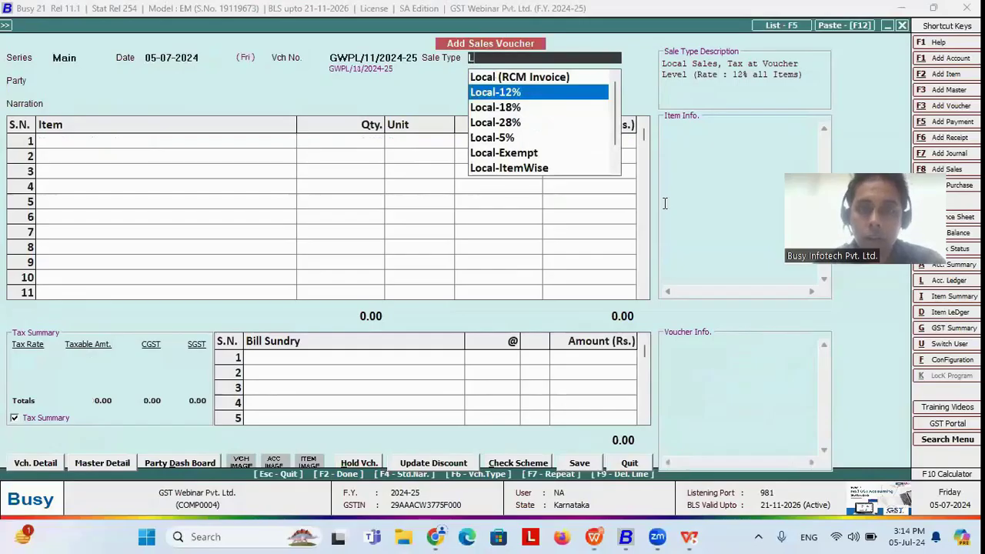
key(Return)
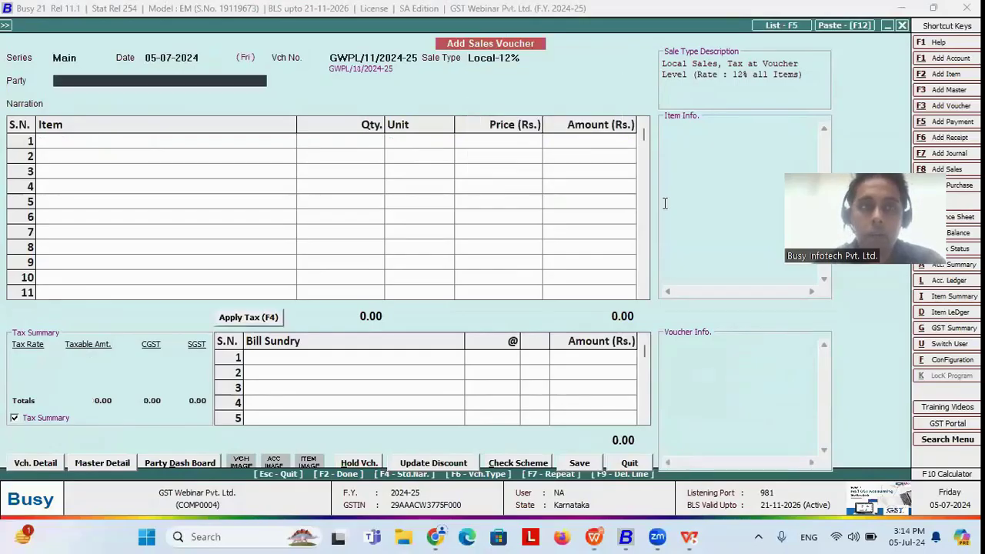
- Choose Aone Trading Company as the party and add 1 Hand Bag for Womens at Rs. 850 as the only item
key(Return)
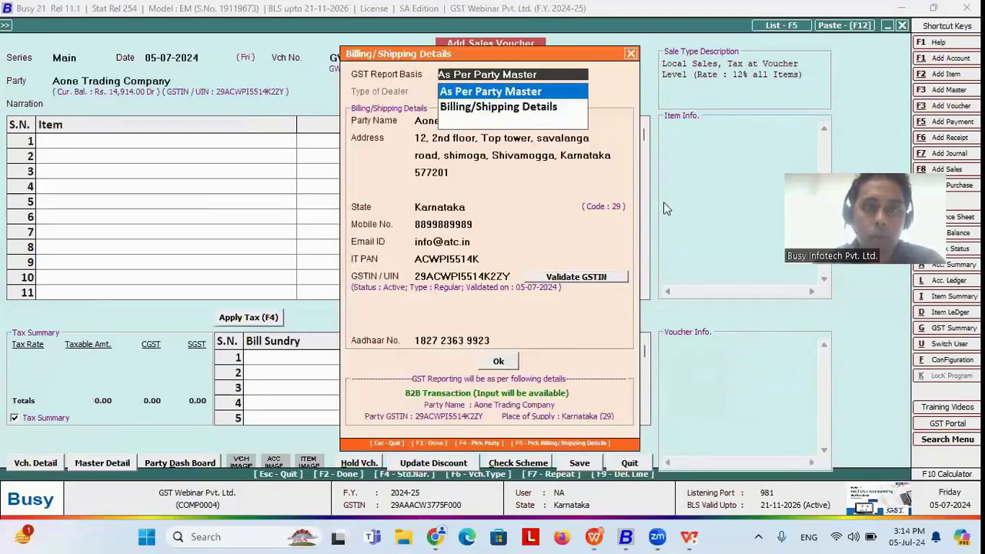
key(Return)
key(Return)
text(1)
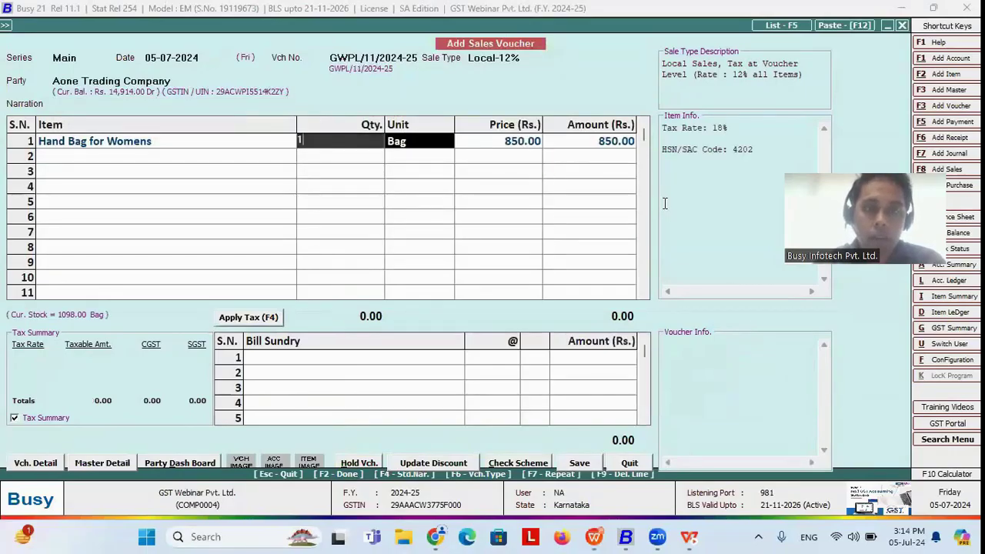
key(Return)
key(Return)
key(Return)
key(Return)
key(Return)
key(Return)
key(Return)
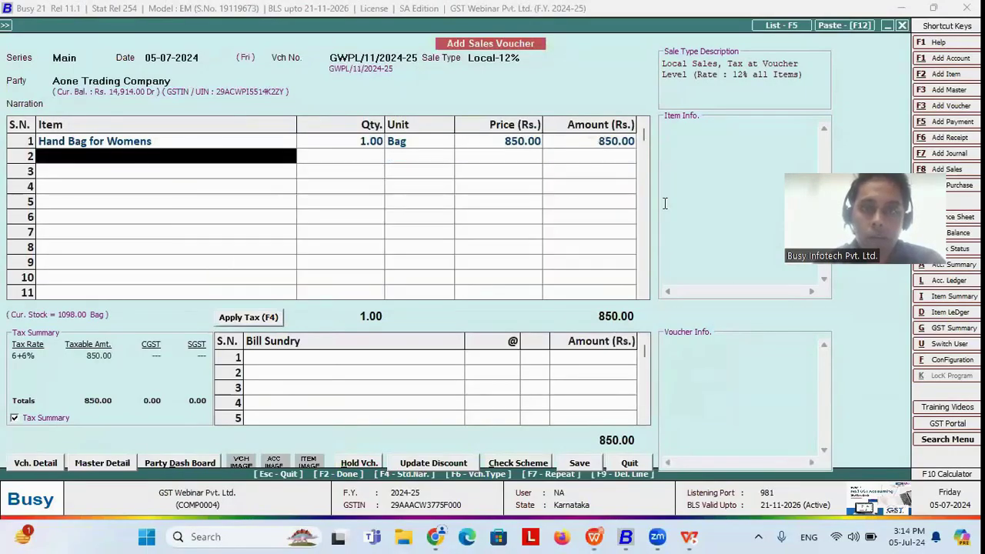
- Try to apply 6% CGST and 6% SGST to the voucher, and decline to continue with the mismatched rate
click(263, 318)
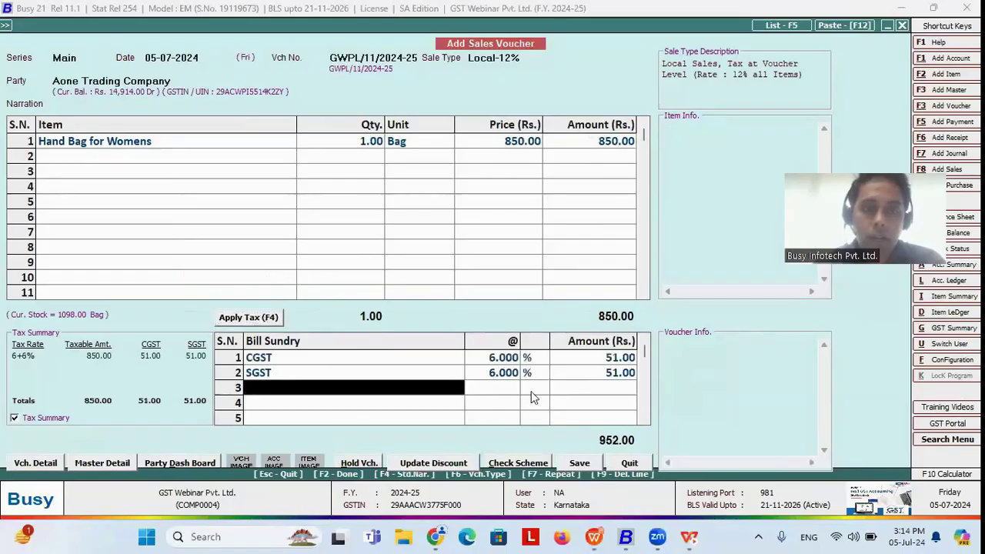
key(Return)
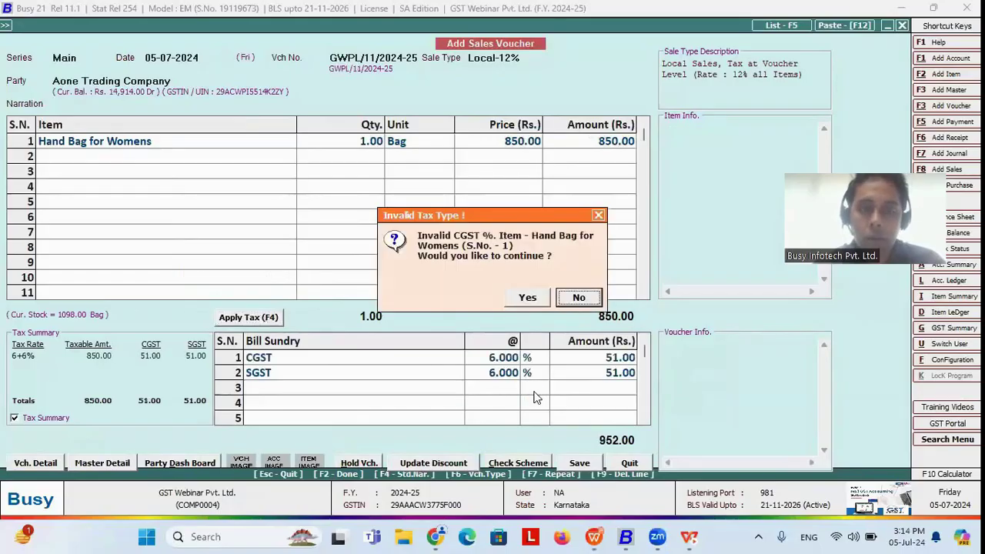
click(577, 298)
- Change the voucher's sale type to Local-18% and reapply the tax as 9% CGST and 9% SGST
click(523, 60)
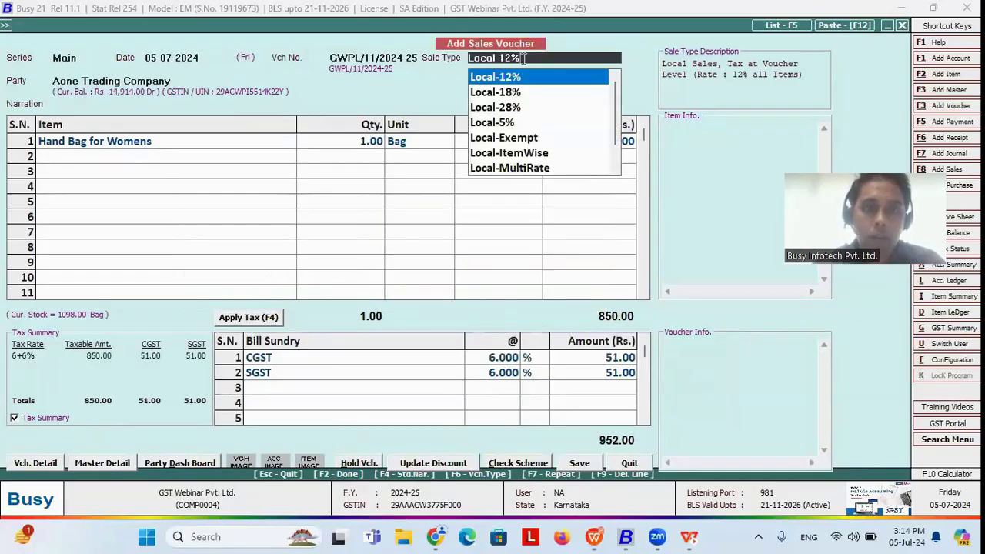
key(Down)
key(Return)
key(F2)
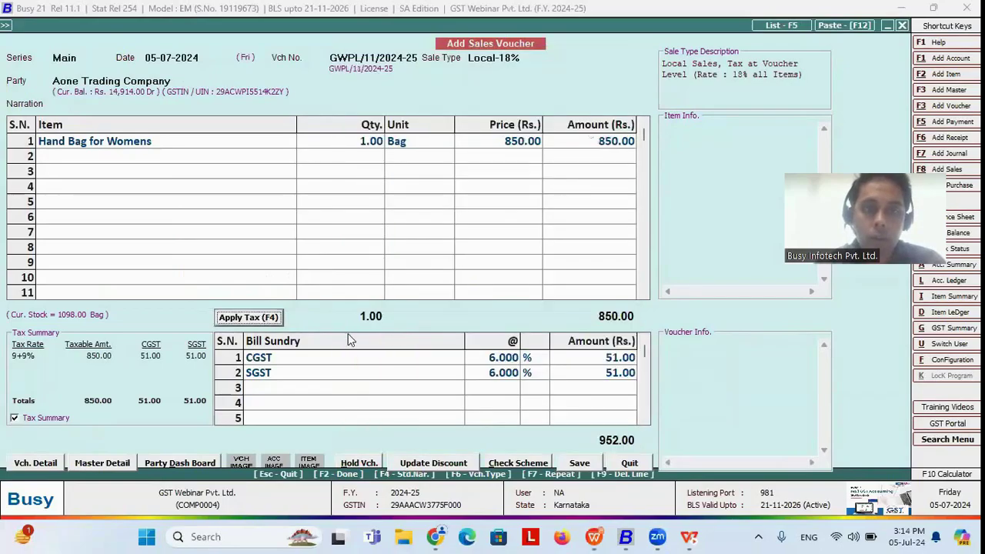
click(248, 318)
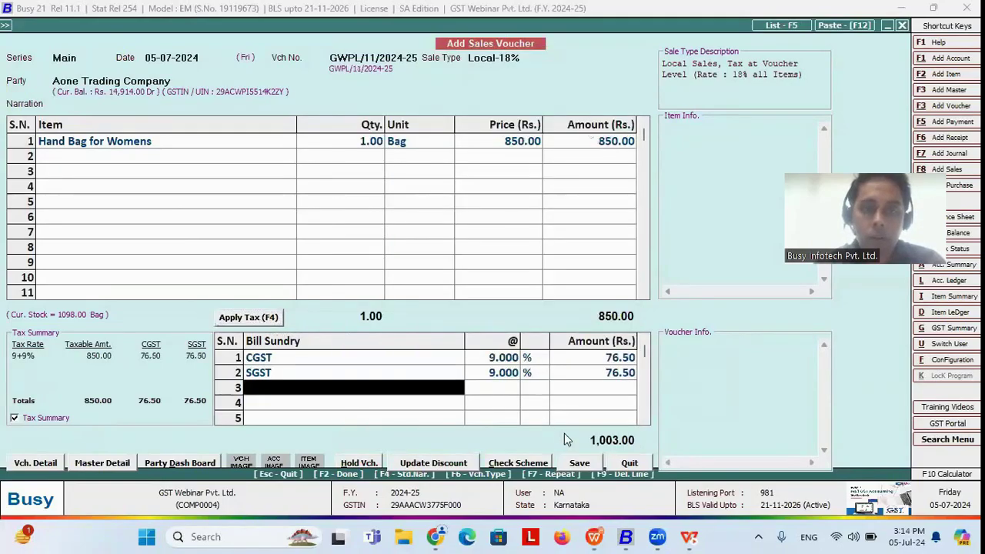
- Save the Local-18% voucher, accepting its bill adjustment and transport details, and decline the e-invoice
click(579, 462)
click(489, 379)
click(495, 455)
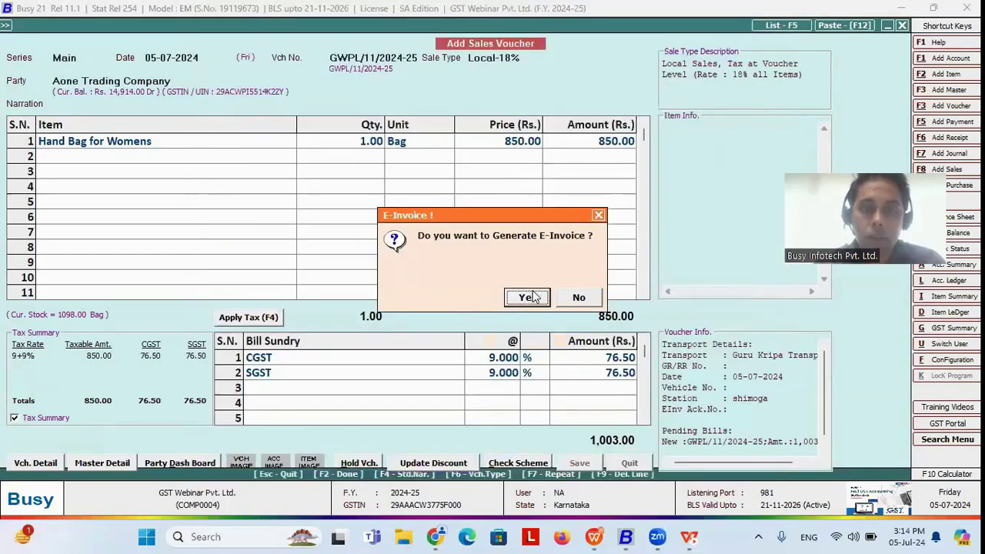
click(577, 298)
- Preview the voucher-level-tax invoice in the STANDARD format, review its CGST and SGST lines, and return to the next voucher's sale type
click(527, 298)
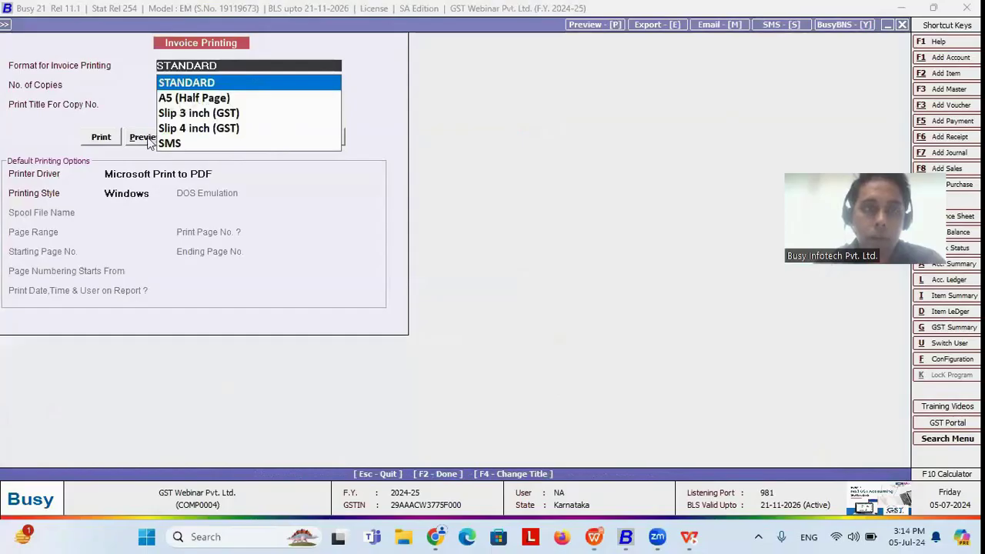
key(Return)
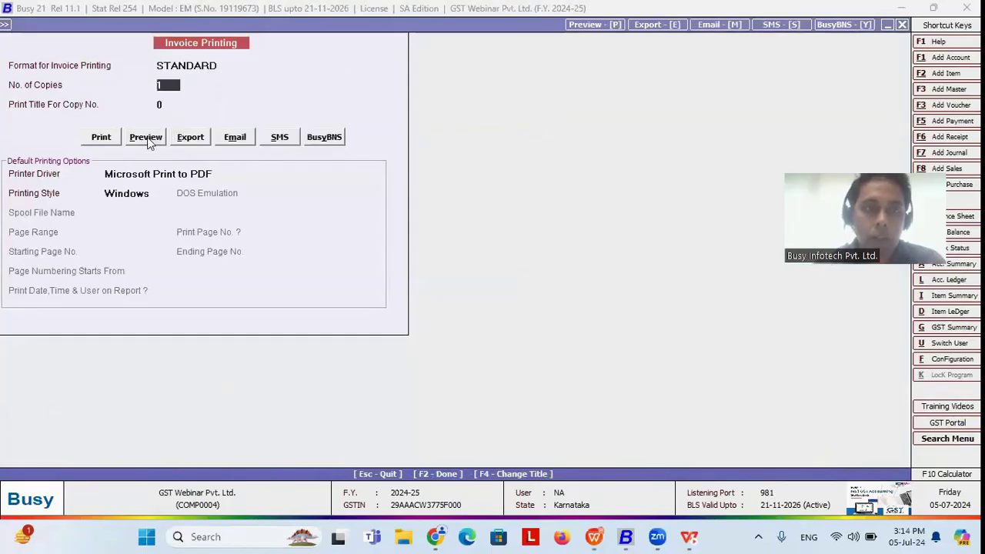
click(148, 140)
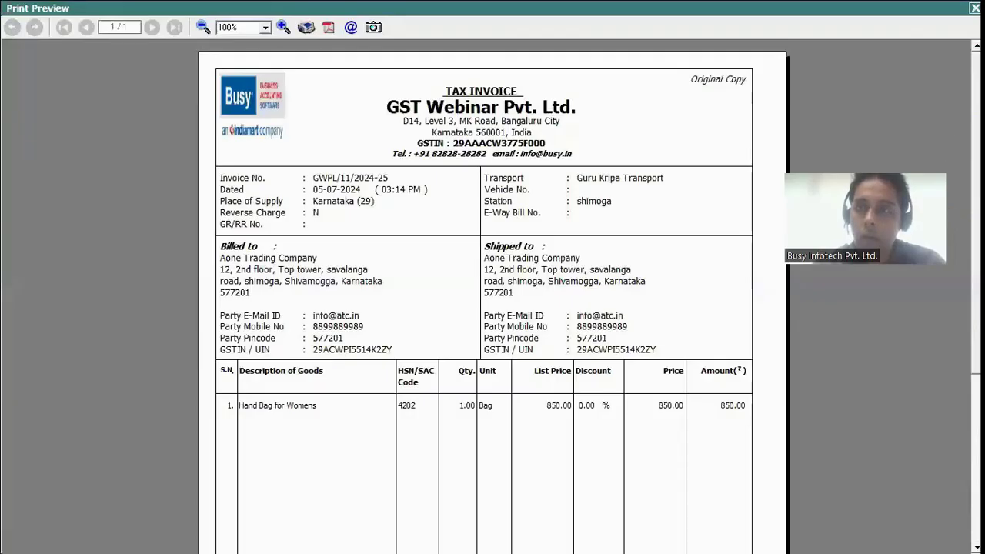
scroll(492, 292, down, 4)
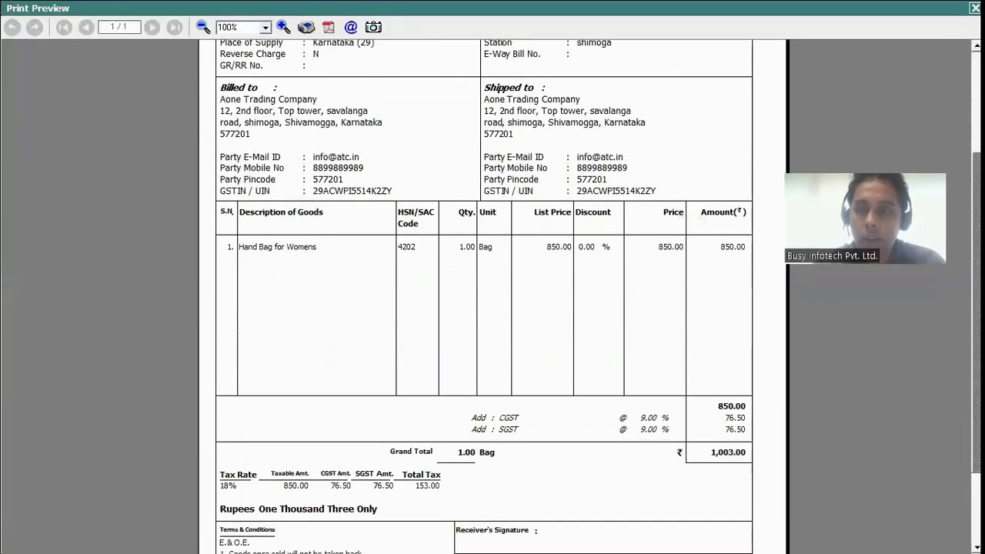
scroll(661, 361, down, 1)
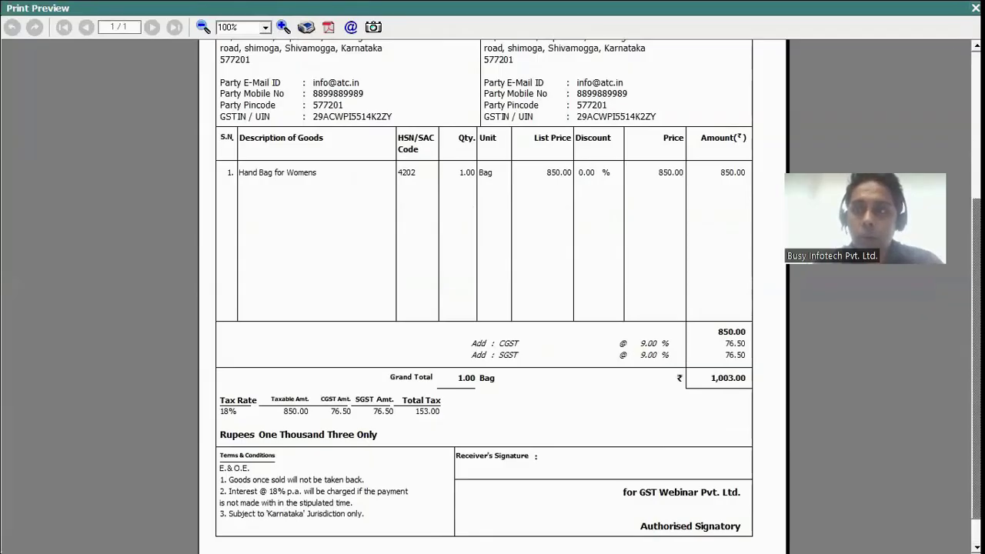
click(974, 8)
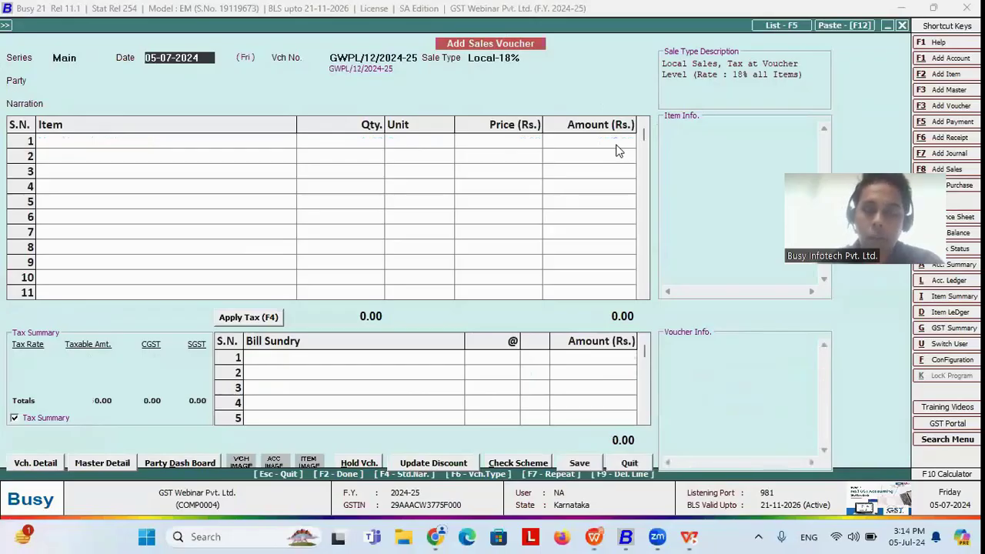
key(Return)
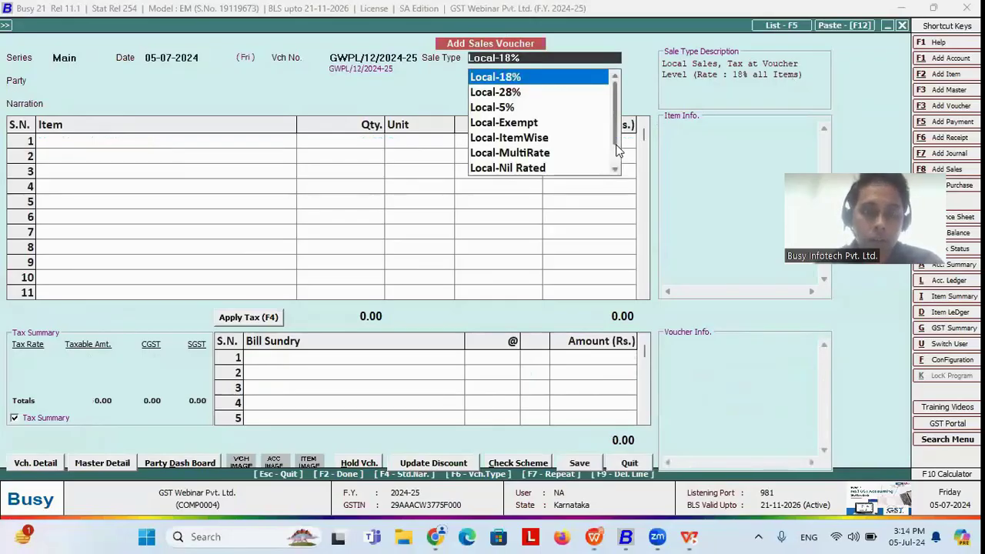
key(alt+Tab)
key(Right)
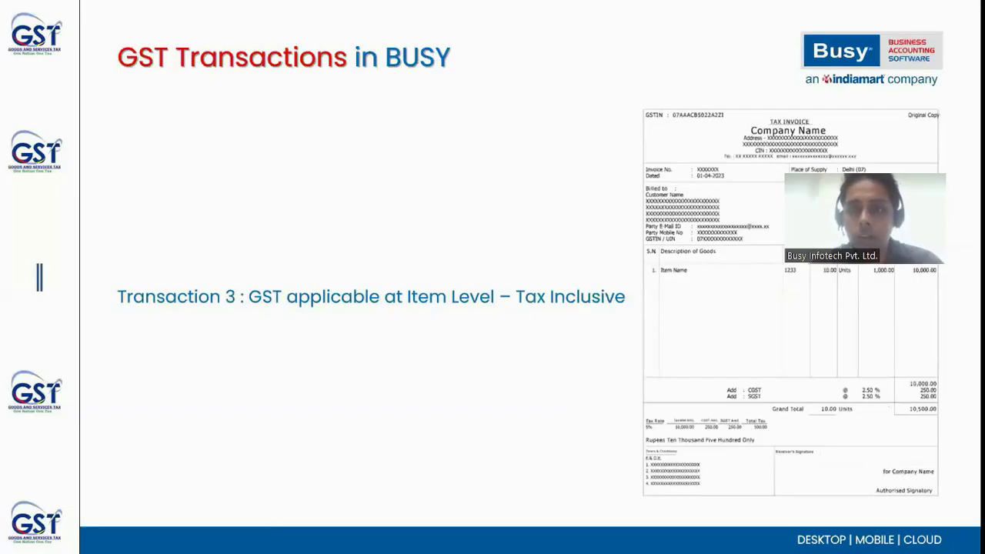
key(alt+Tab)
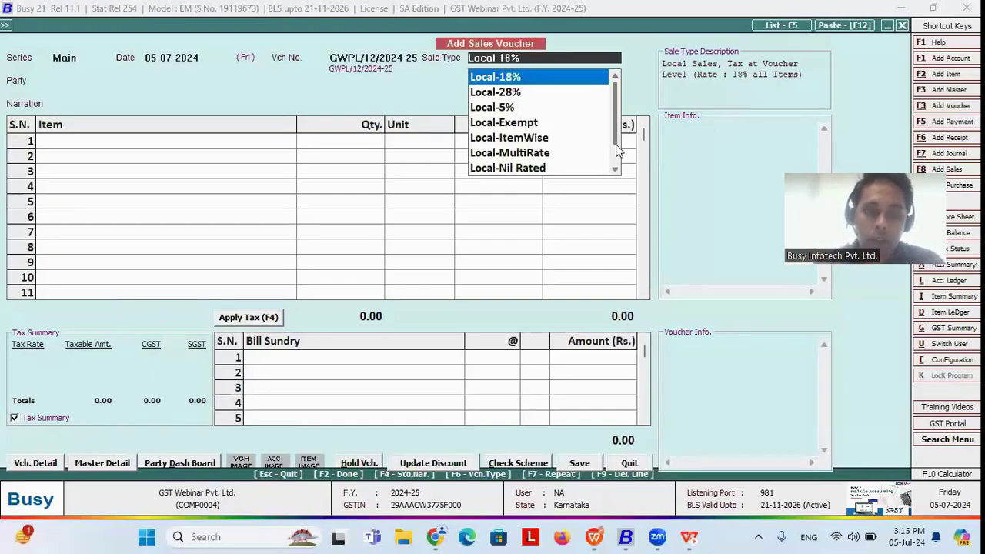
- Set the new sales voucher's sale type to Local-TaxIncl
text(TA)
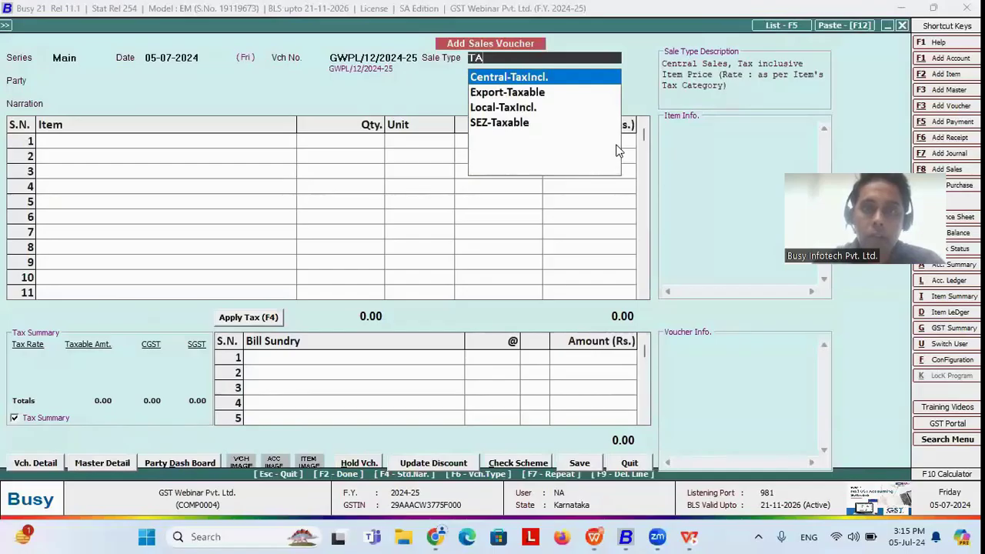
key(Down)
key(Down)
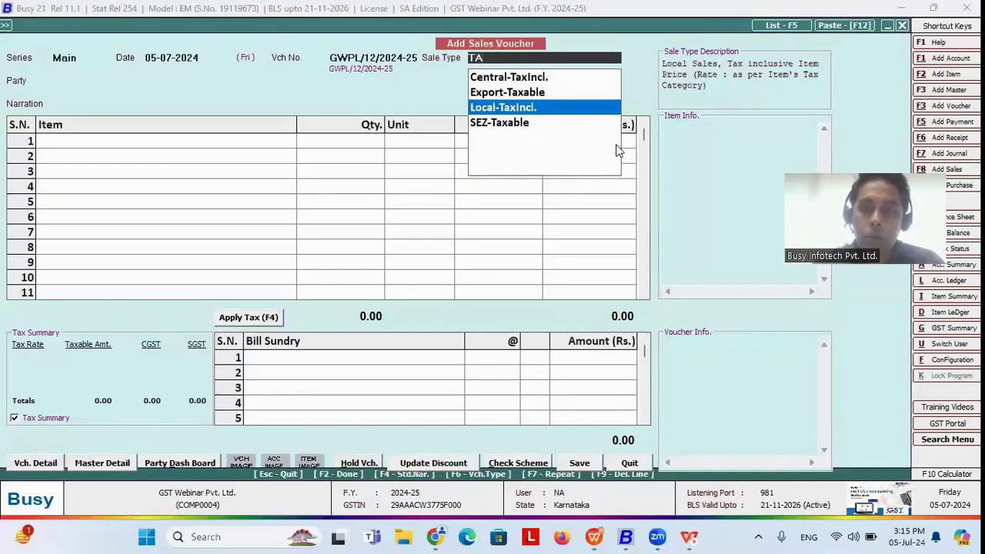
key(Return)
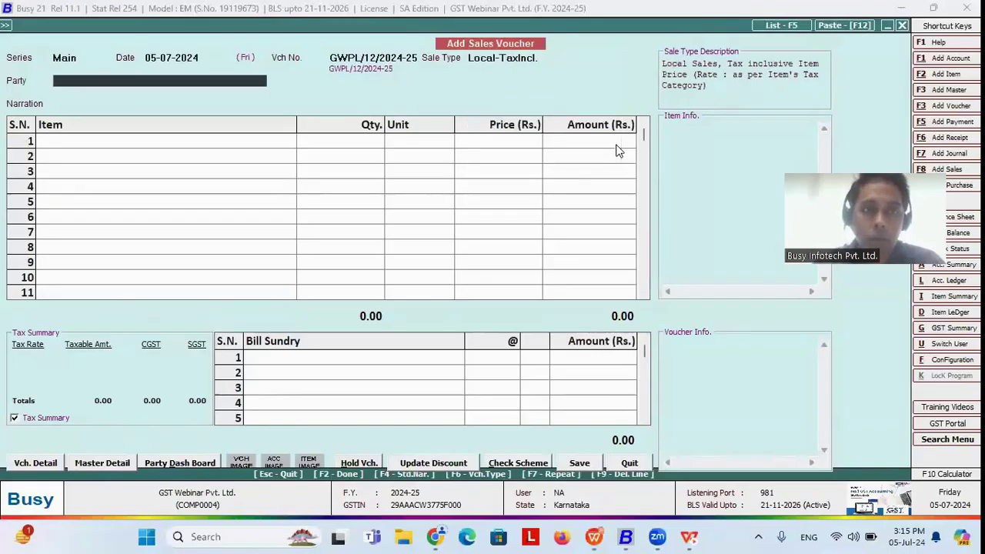
- Select Aone Trading Company as the party and enter 1 Hand Bag for Womens as the first item
key(space)
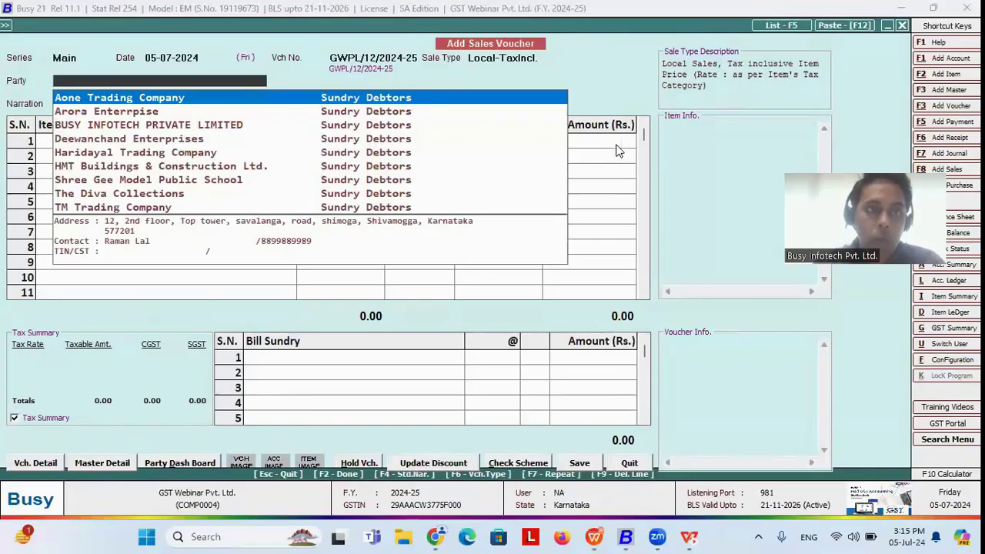
key(Return)
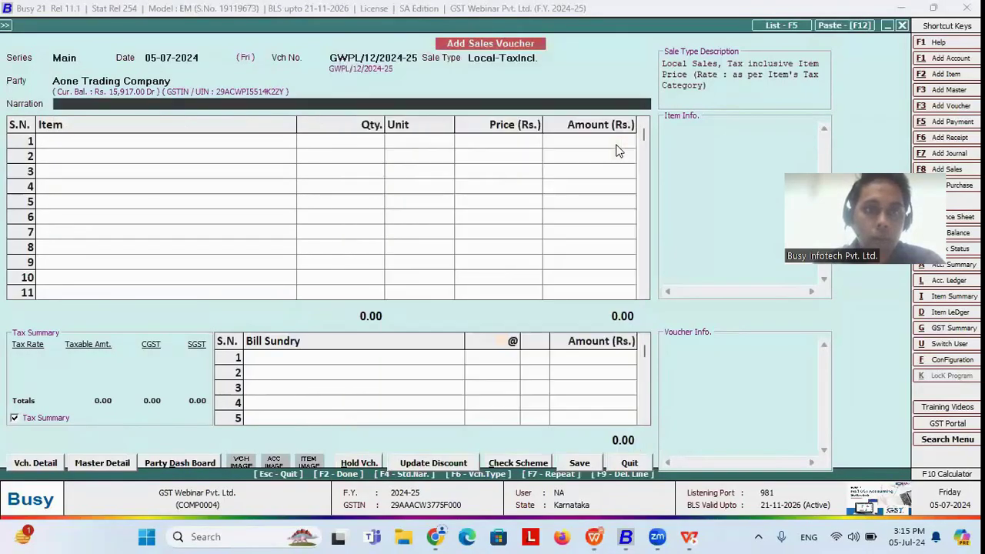
key(space)
key(Return)
text(1)
key(Return)
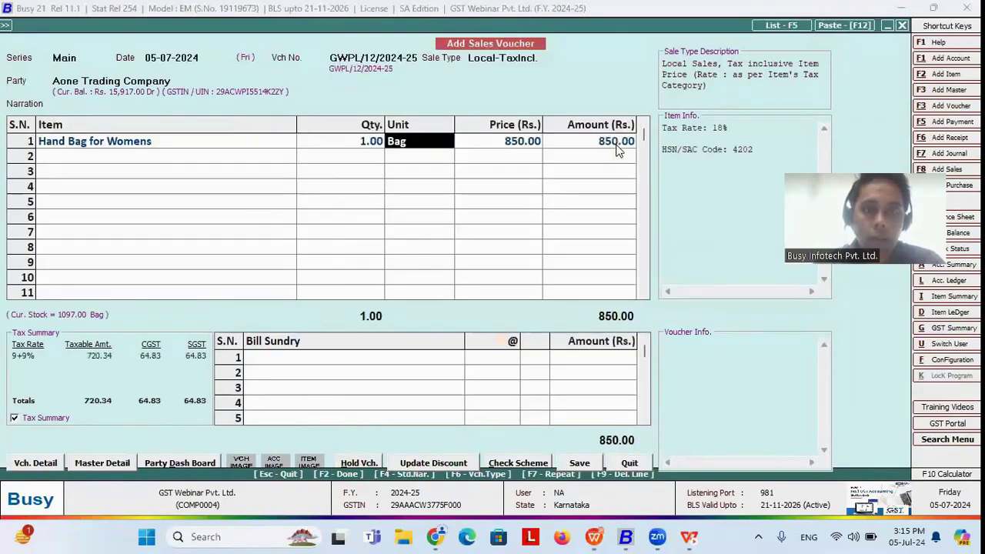
- Accept the handbag line's unit Bag and price of 850.00, with tax-inclusive GST of 9% CGST and 9% SGST
key(Return)
key(Return)
key(Return)
key(Return)
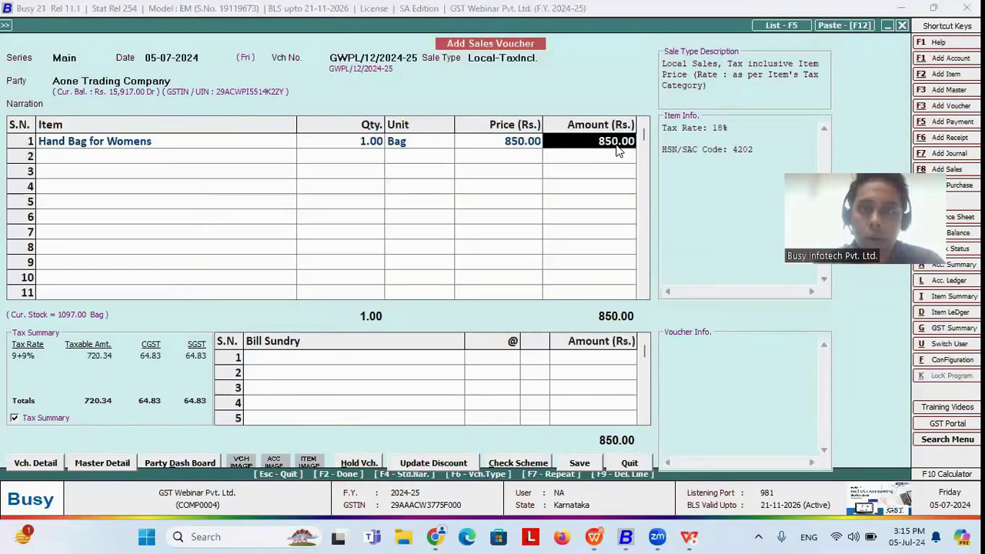
key(Return)
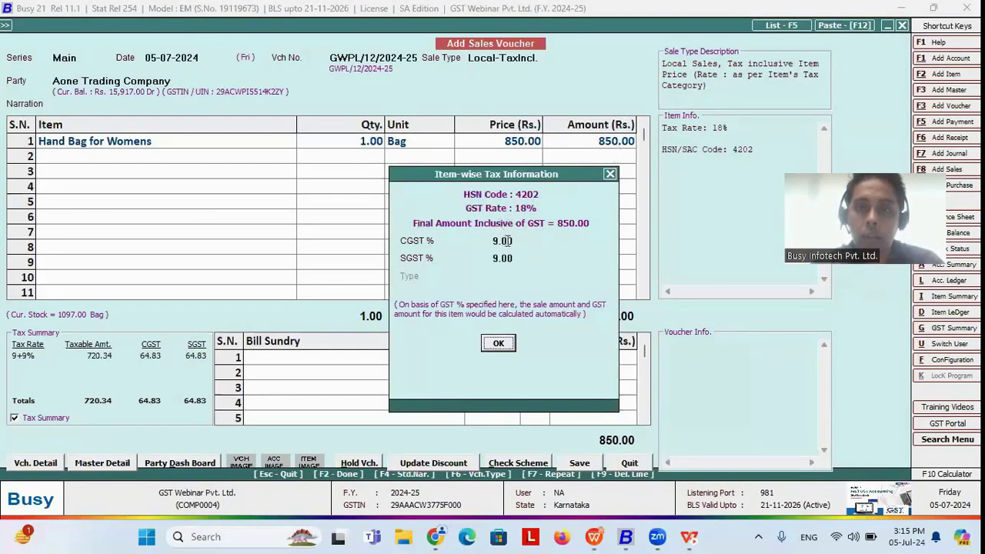
click(498, 344)
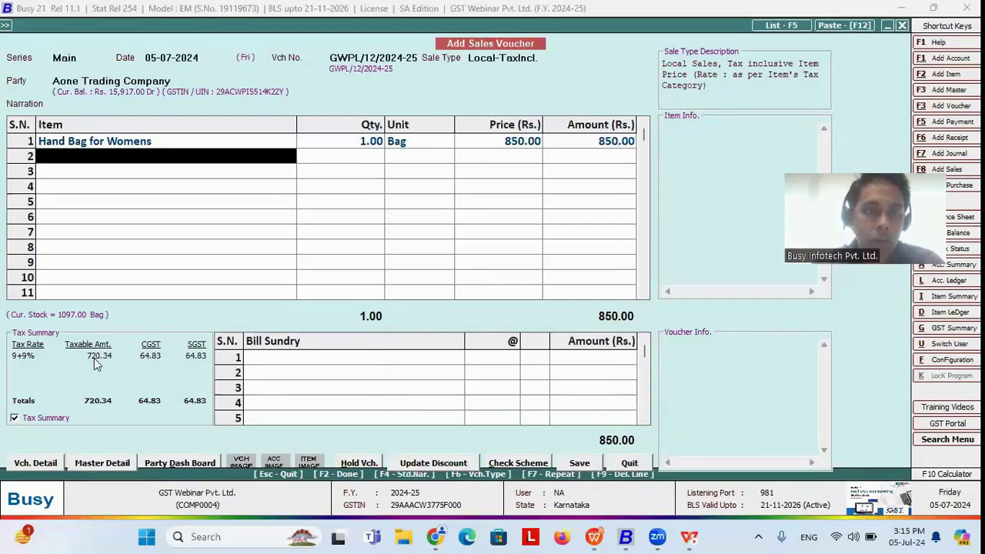
- Compare the tax summary with the handbag line's tax-inclusive amount, keeping the tax summary enabled
click(25, 421)
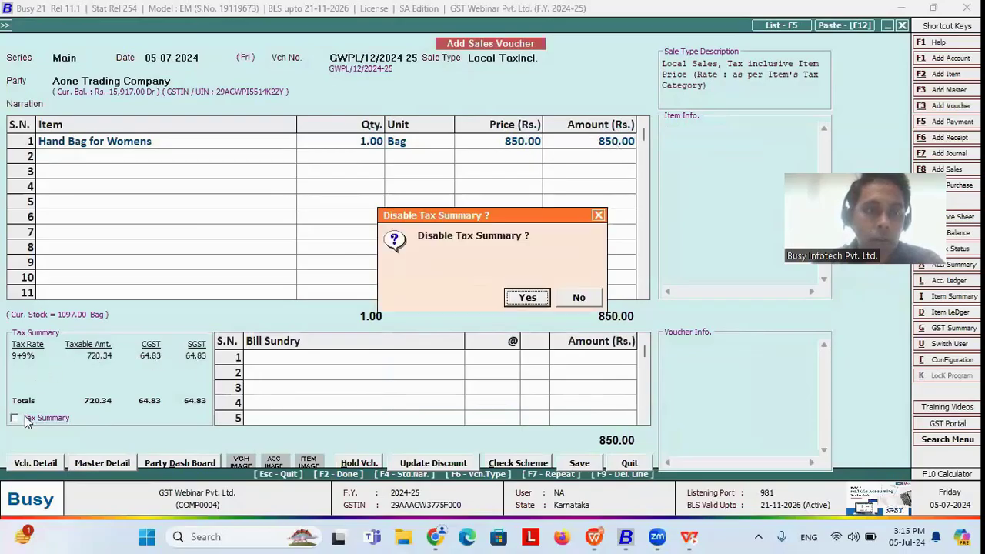
click(578, 297)
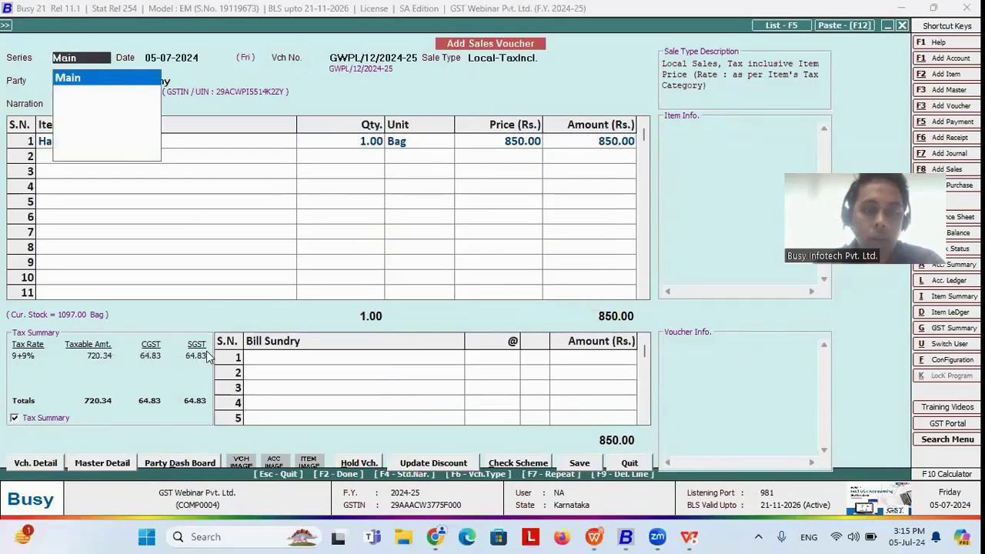
click(598, 146)
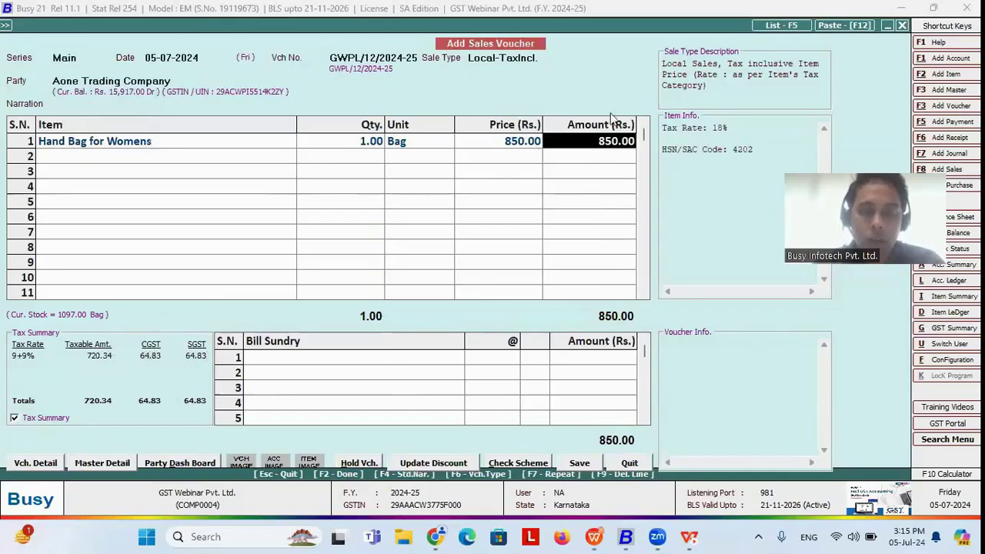
key(alt+Tab)
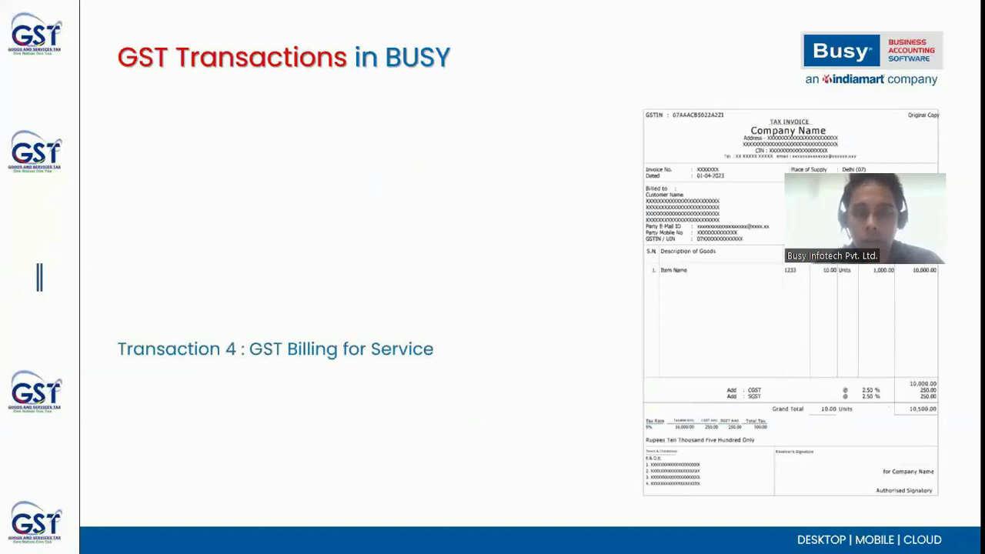
key(alt+Tab)
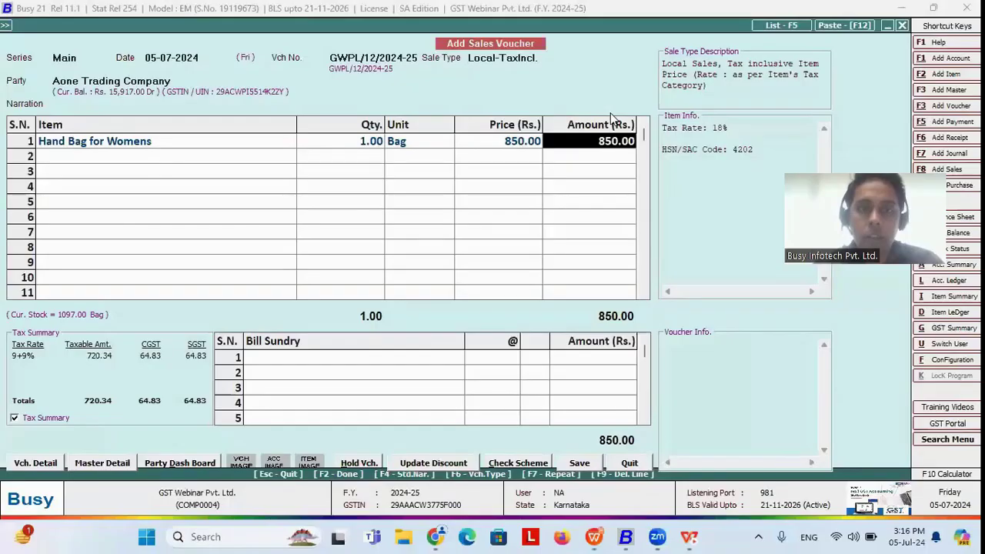
- Change the voucher's sale type to Local-18%
key(Up)
text(S)
key(BackSpace)
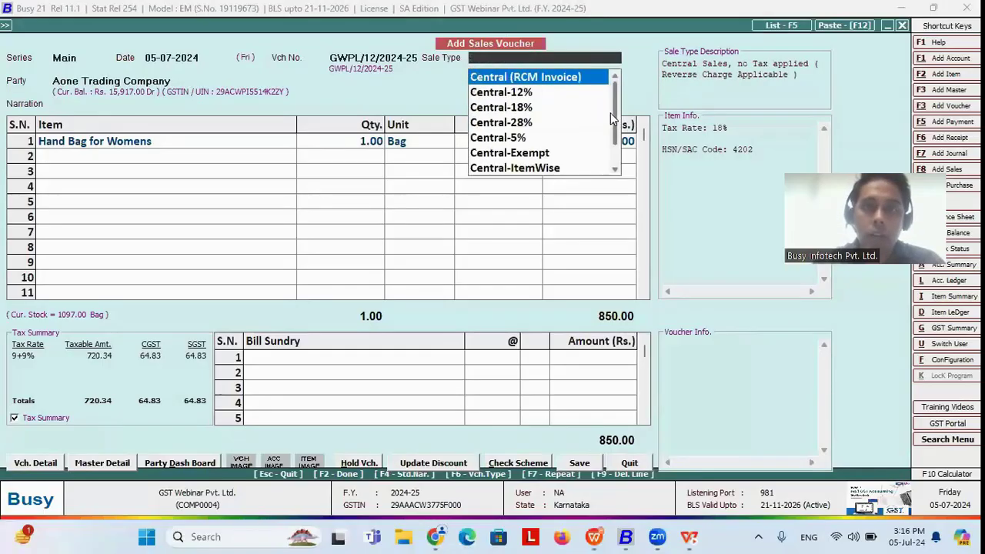
text(L)
key(Down)
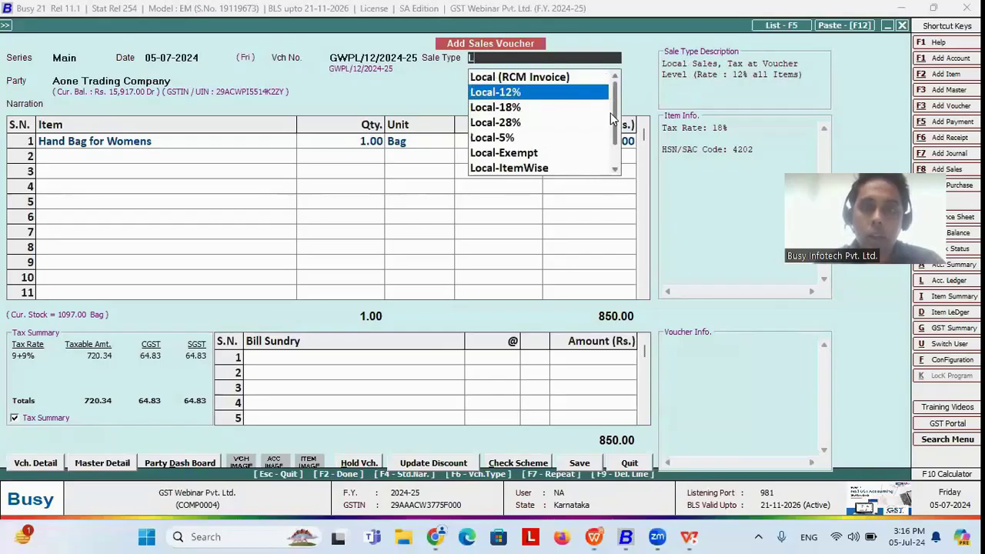
key(Down)
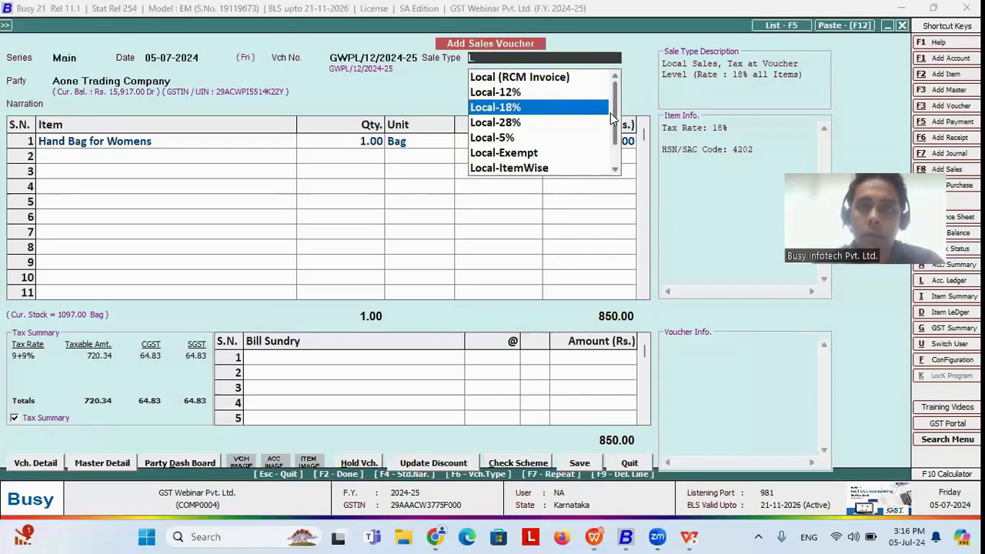
key(Return)
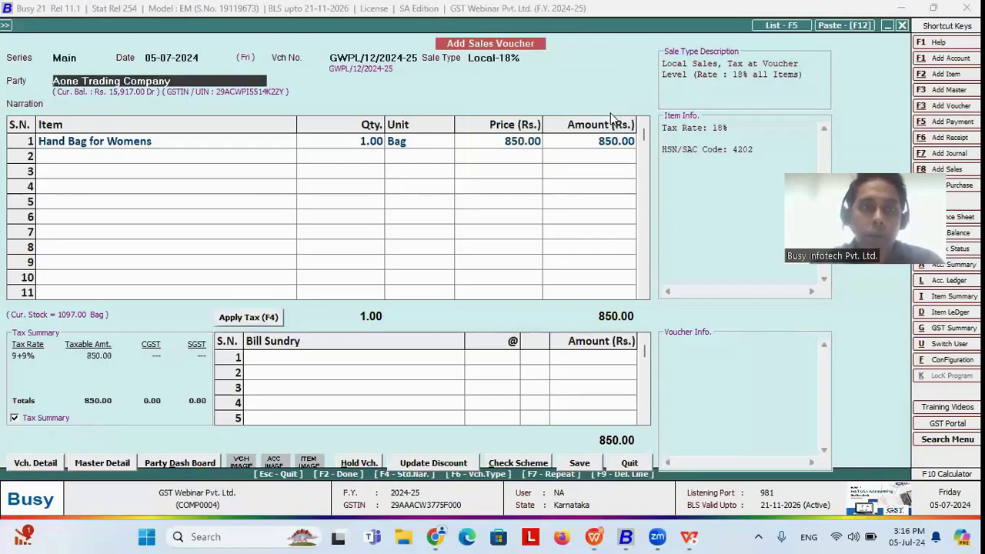
- Replace the Hand Bag for Womens item on the first line with the service Tailoring Charges at an amount of 2,000.00
key(Return)
key(Return)
key(Return)
key(Return)
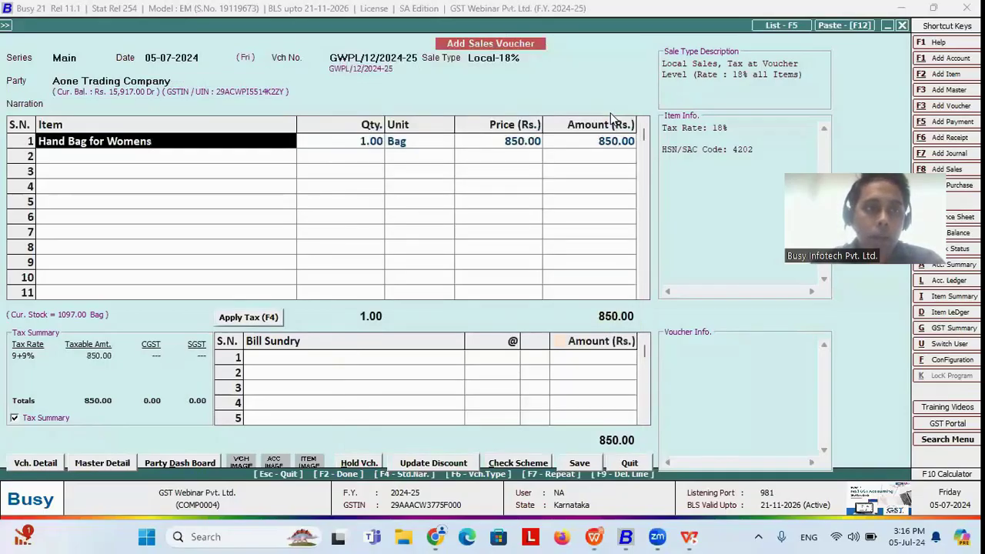
key(shift+Tab)
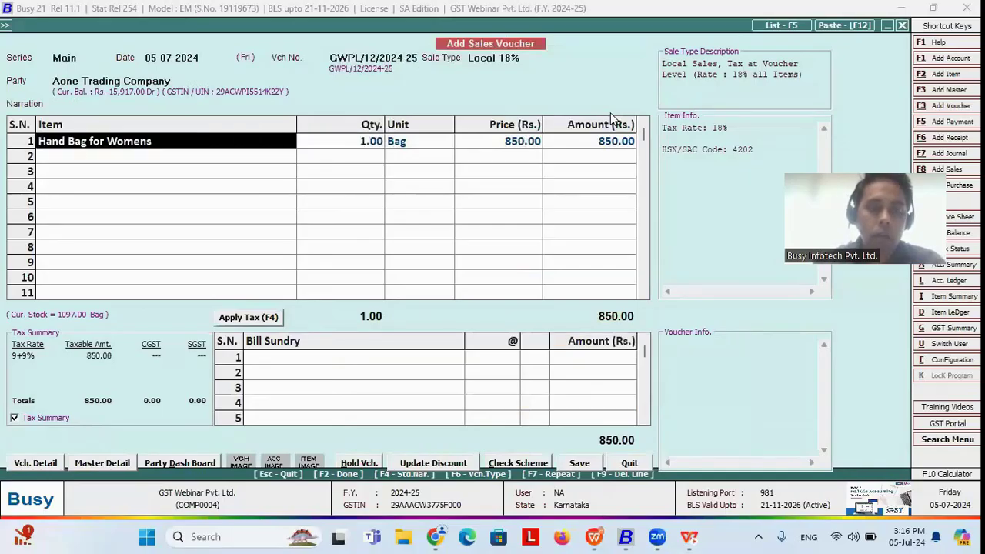
text(ta)
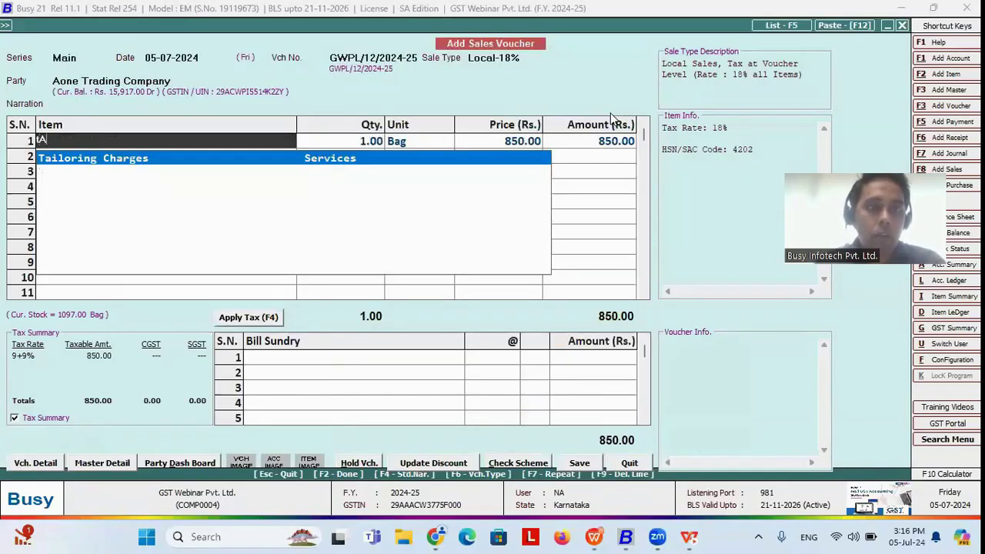
key(Return)
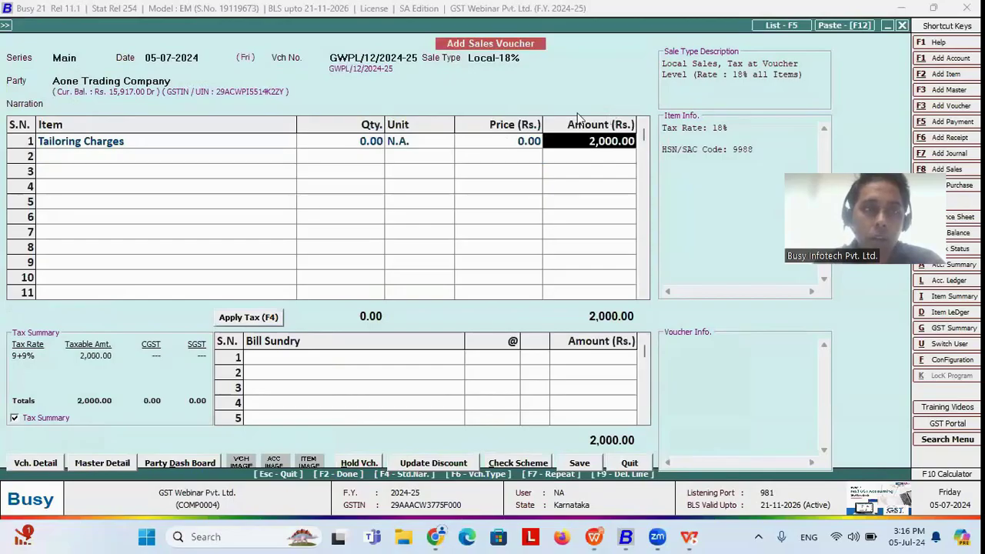
- Open the Tailoring Charges item master, check its name, unit and tax category, and return to the voucher
click(231, 146)
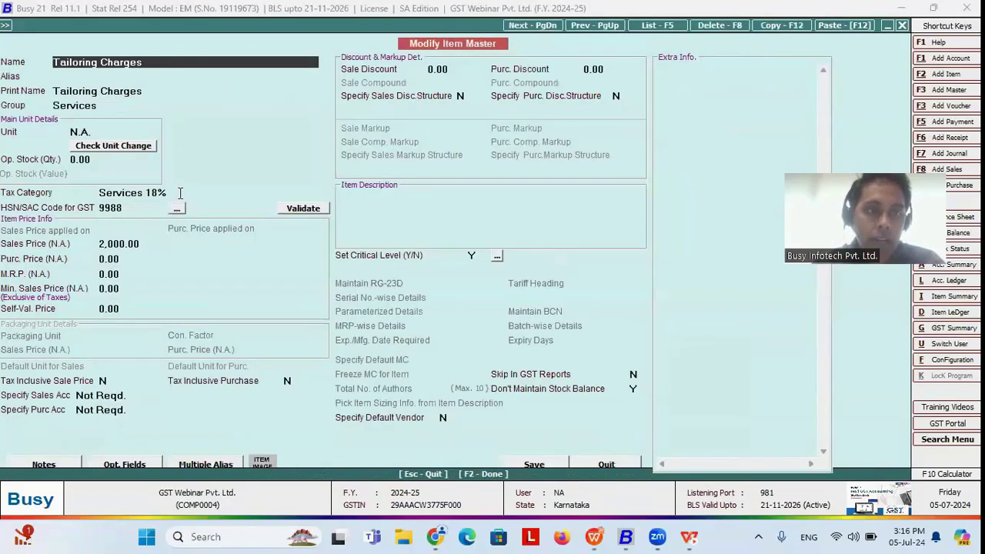
click(181, 193)
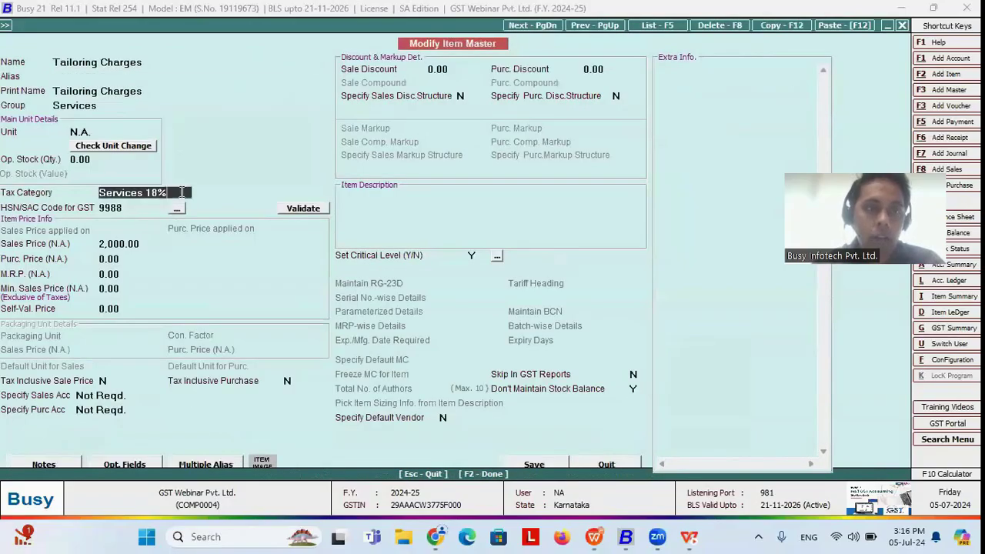
click(145, 62)
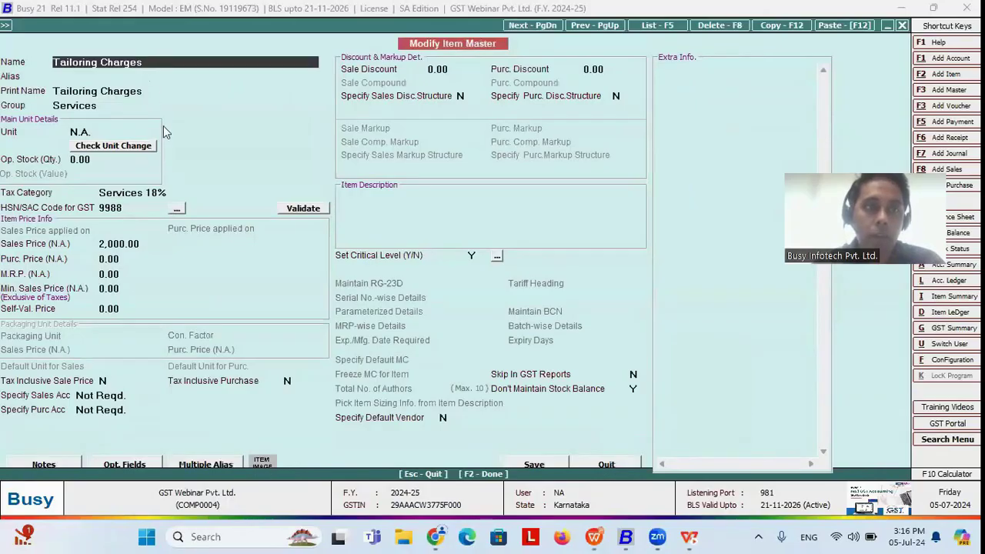
click(171, 194)
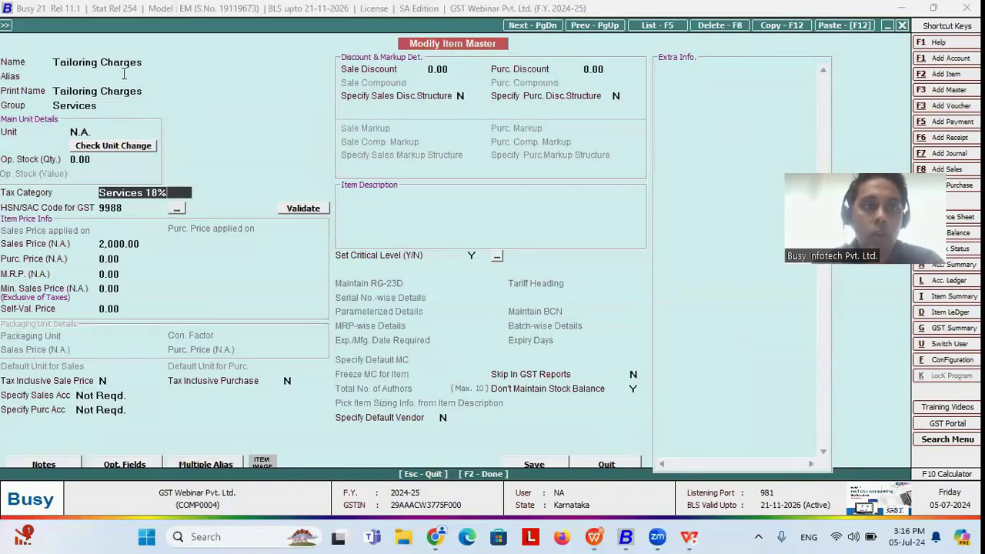
click(108, 133)
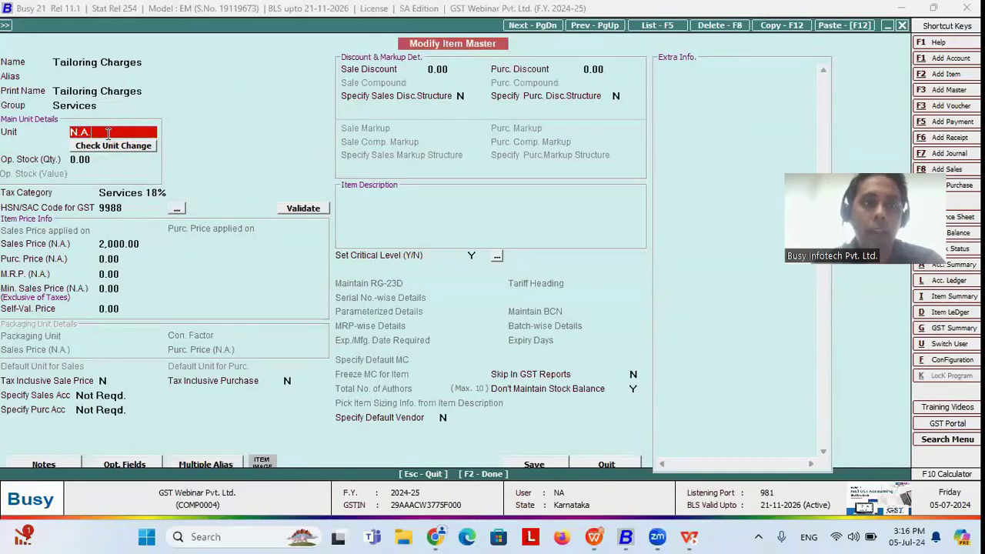
click(146, 64)
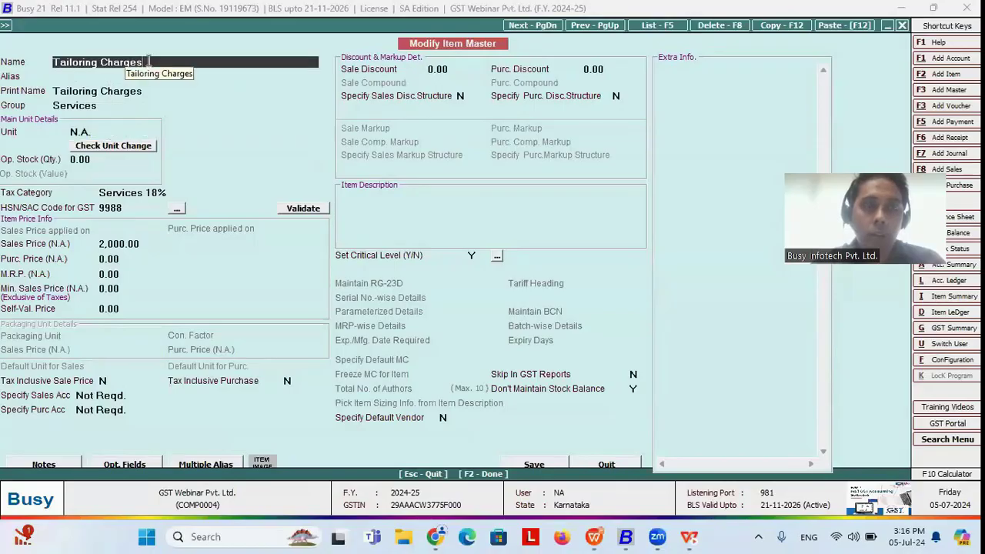
key(F2)
key(Return)
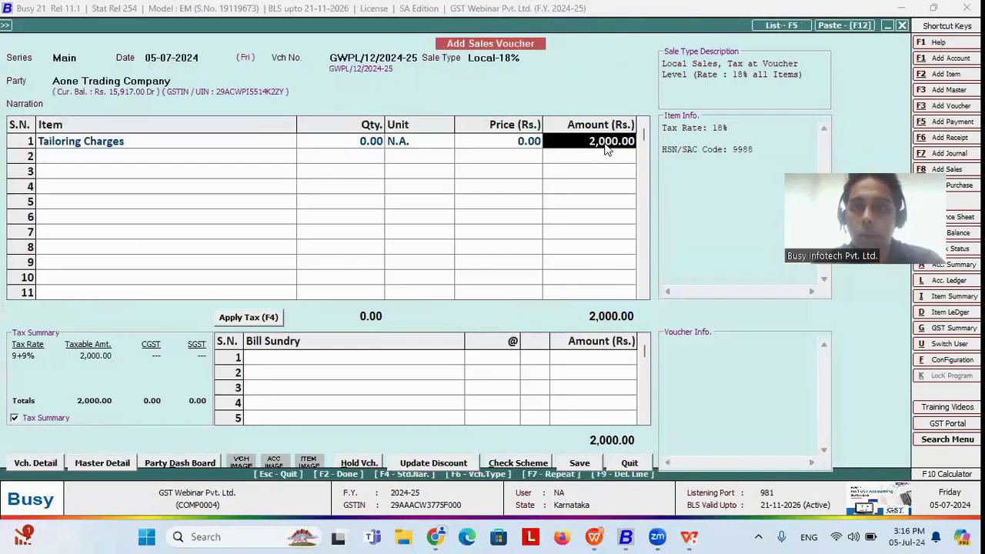
- Accept the Tailoring Charges line and apply 9% CGST and 9% SGST at voucher level
key(Return)
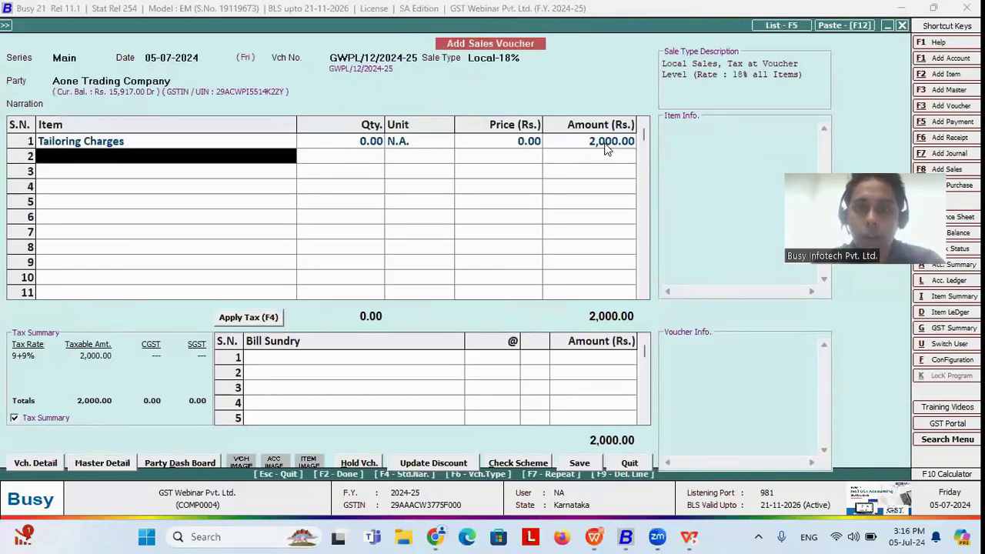
click(271, 319)
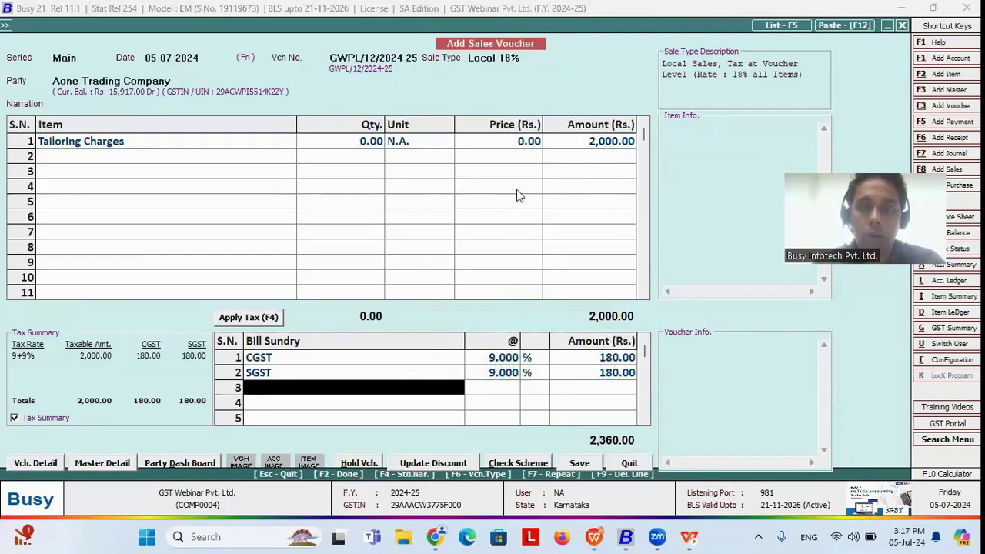
- Save the service voucher with its bill adjustment and transport details, decline the e-invoice, and agree to print the invoice
click(565, 462)
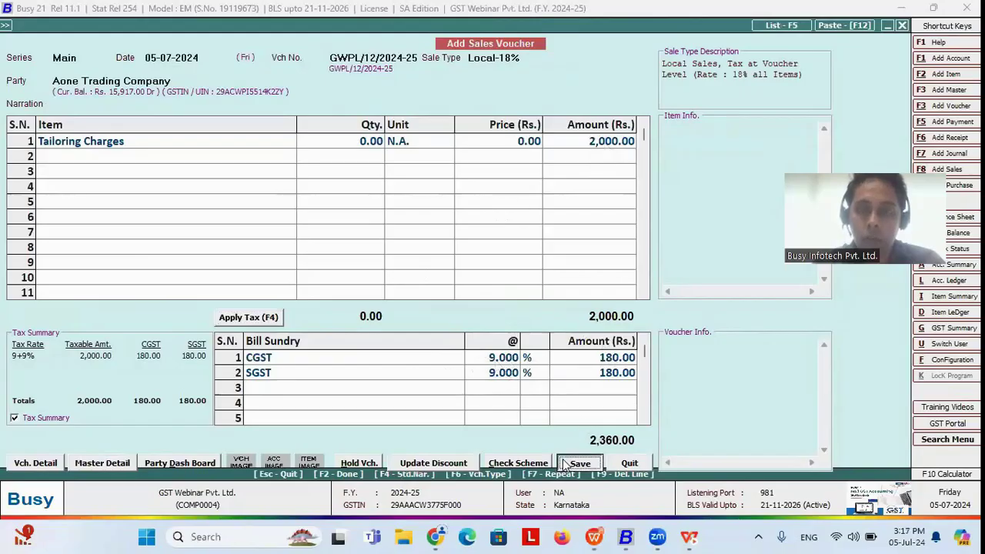
click(496, 385)
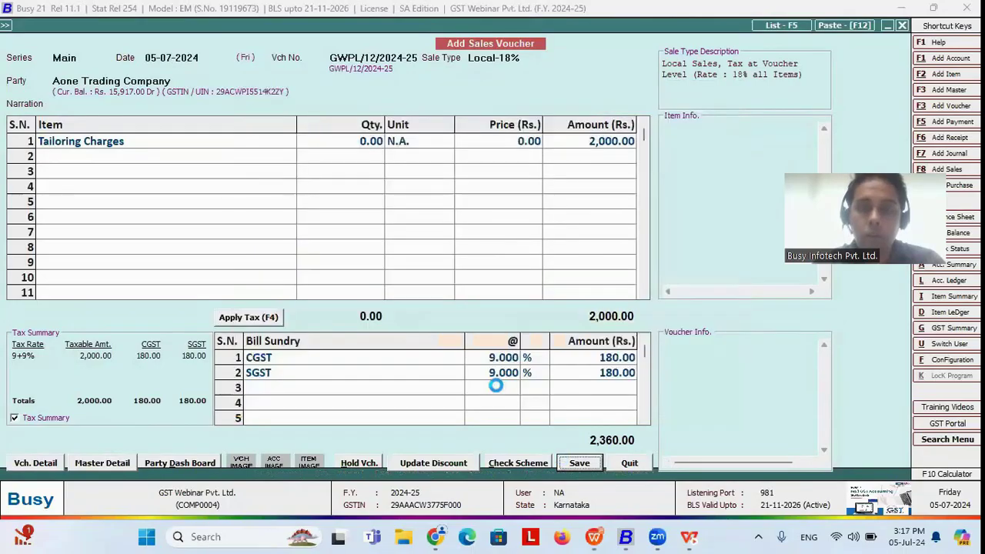
click(491, 460)
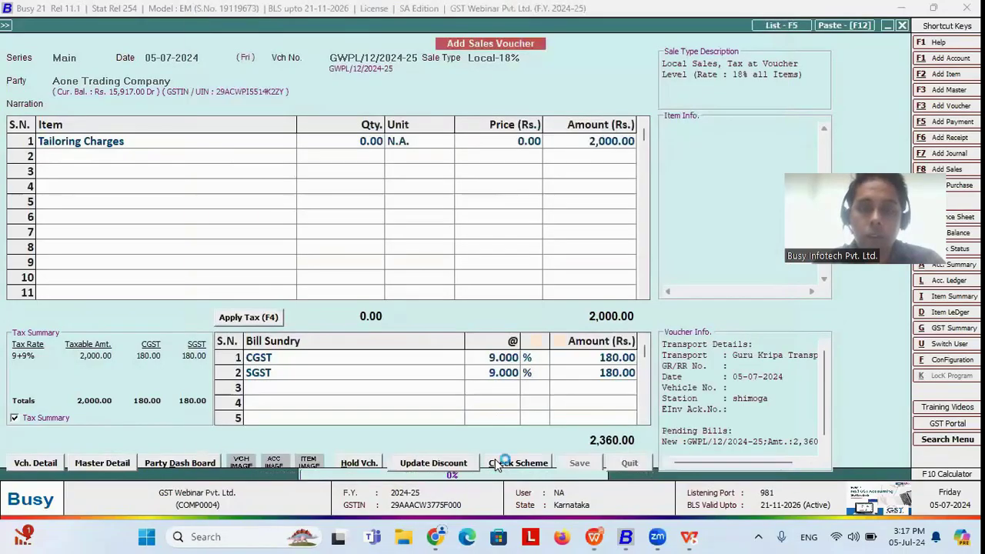
click(576, 302)
click(537, 297)
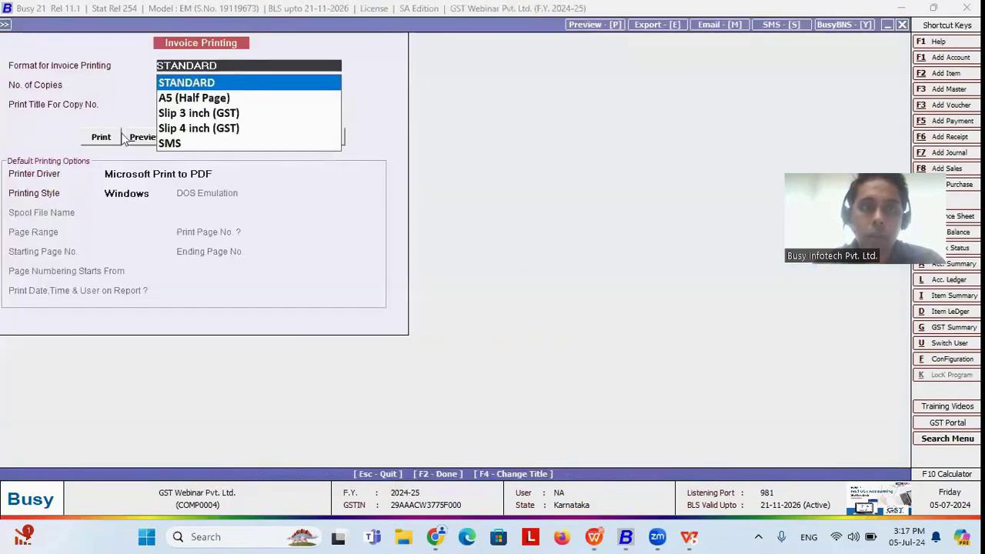
- Preview the Tailoring Charges invoice in the STANDARD format and review its SAC code, CGST, SGST and tax summary
click(137, 137)
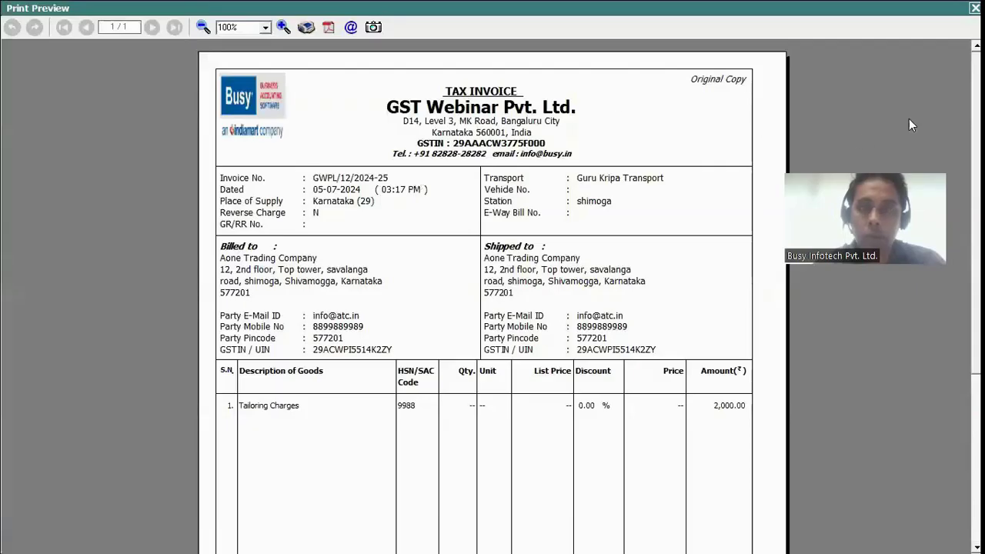
scroll(870, 133, down, 2)
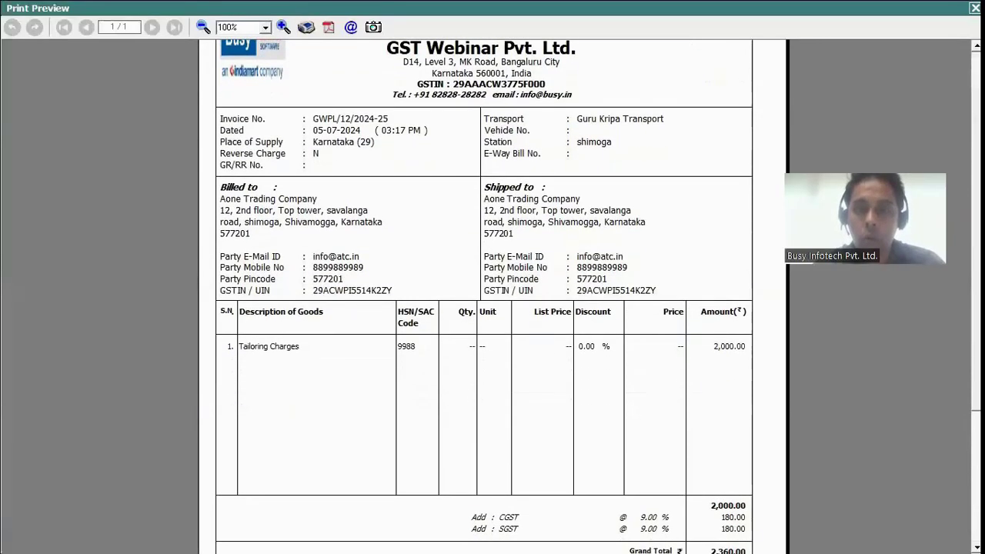
scroll(483, 296, down, 3)
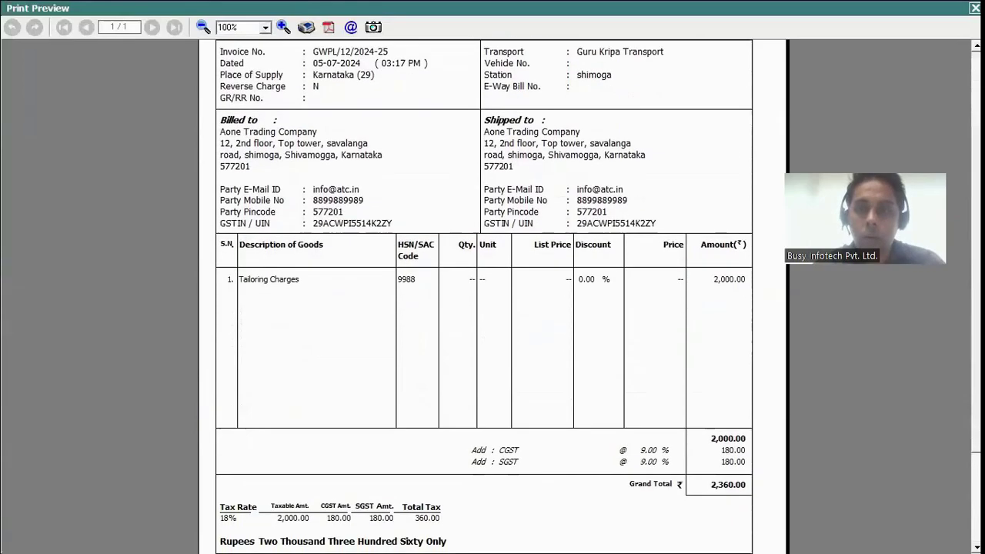
- Close the Tailoring Charges invoice preview and quit the blank sales voucher
scroll(701, 220, down, 2)
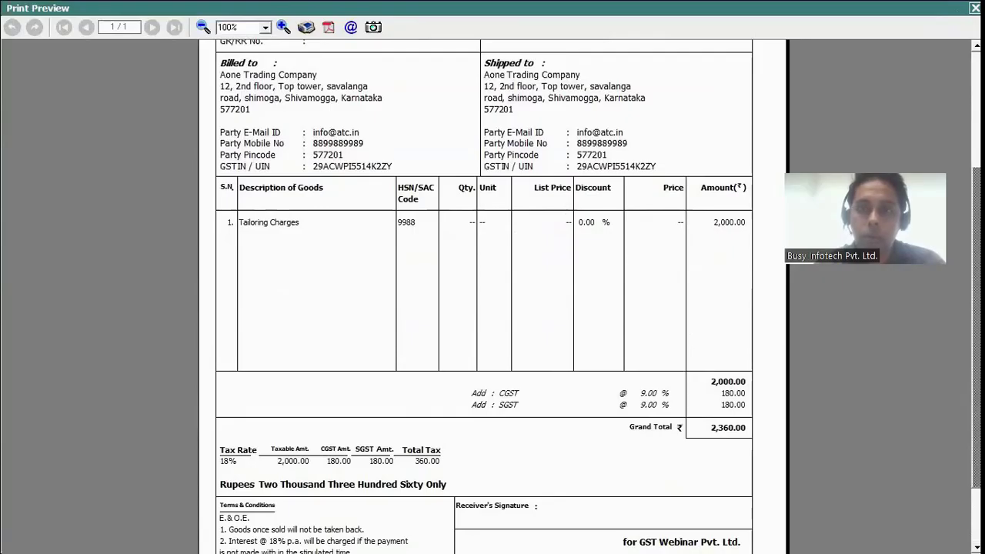
click(975, 8)
key(Escape)
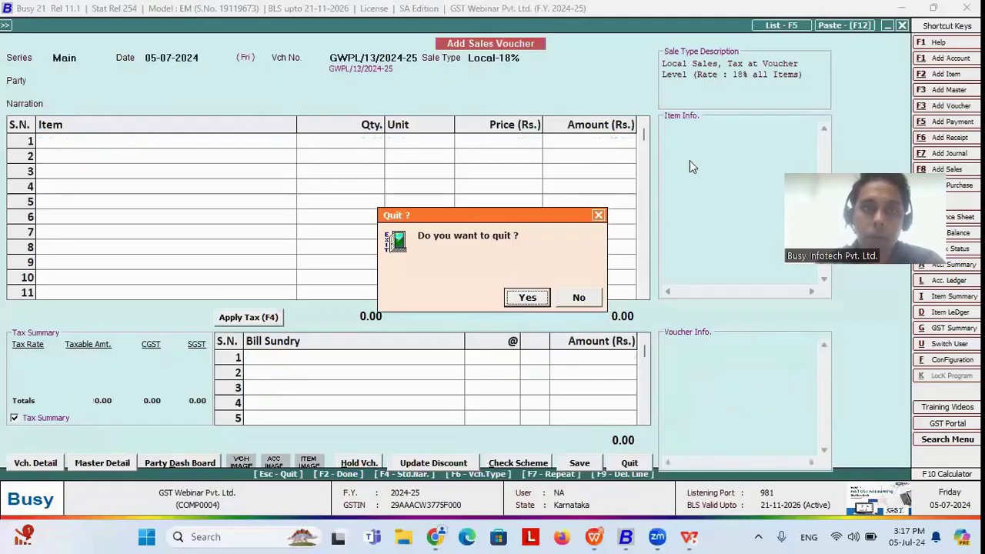
key(Return)
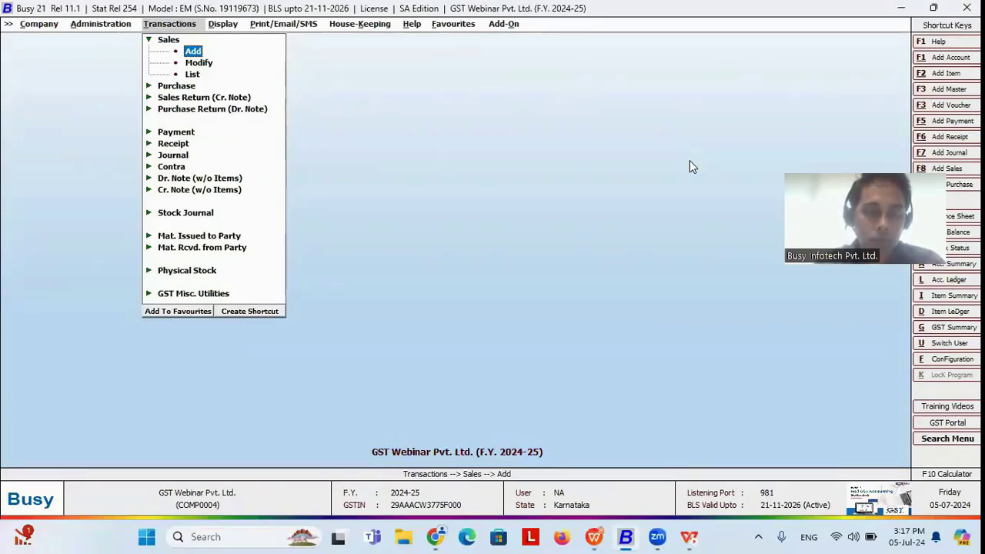
- Switch to the presentation, advance to the slide on GST Billing for Export, and return to Busy
key(alt+Tab)
key(Right)
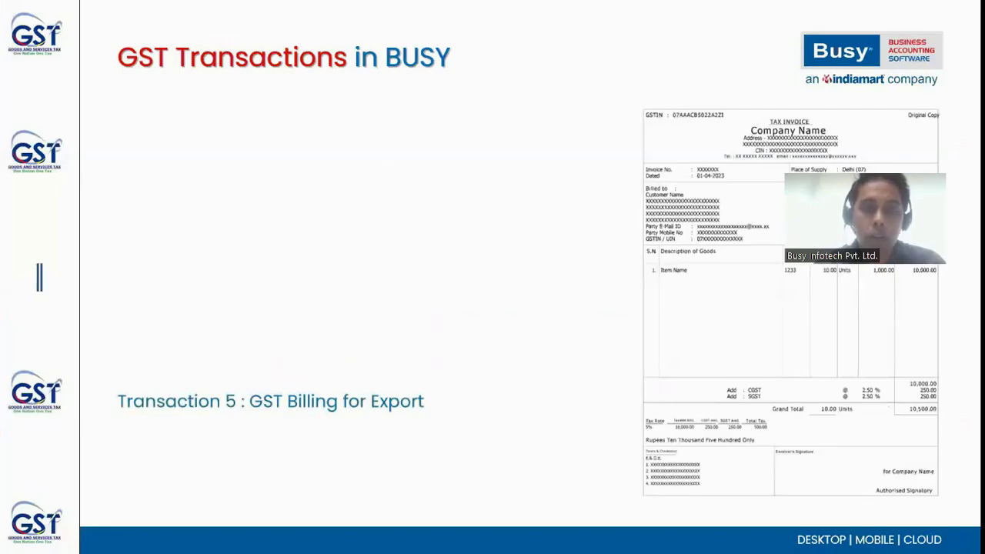
key(alt+Tab)
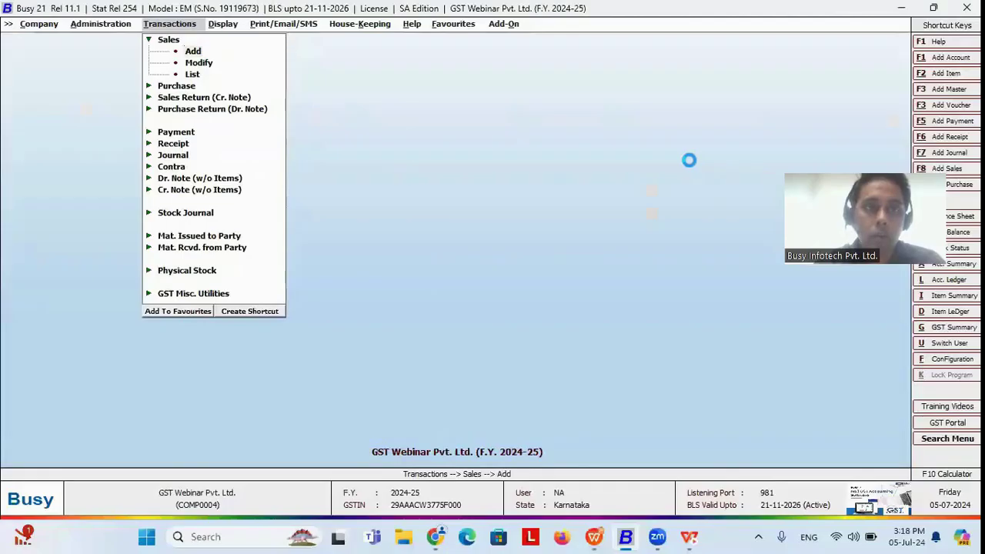
- Start a new sales voucher with the sale type Export-Taxable
key(Return)
key(Up)
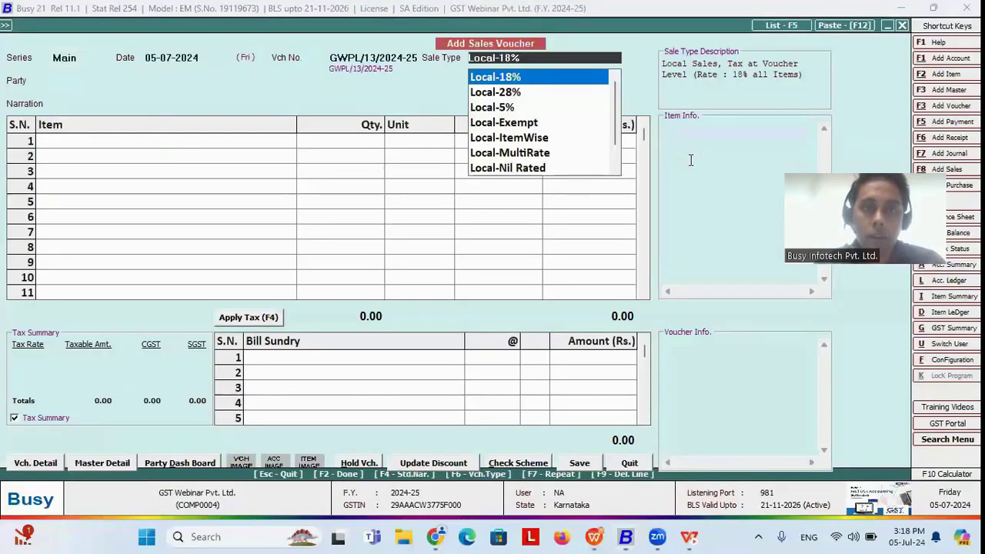
text(EX)
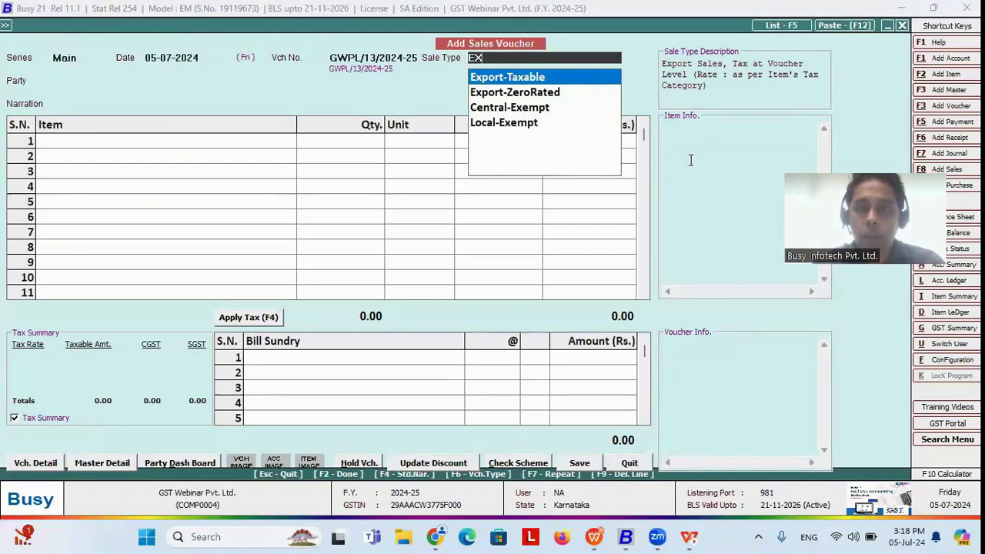
key(Return)
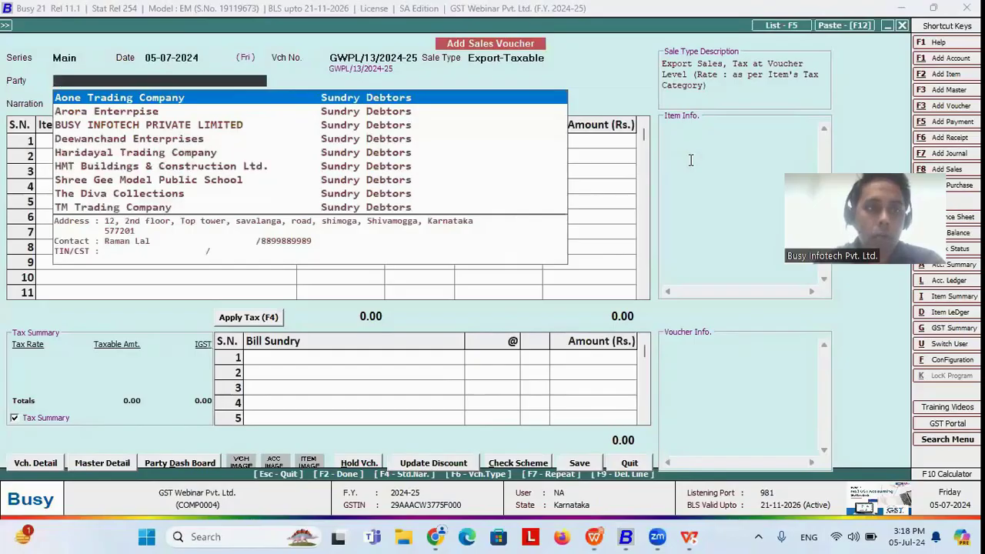
- Select Trino US Corporation Ltd. as the voucher's party and leave the narration blank
key(Down)
key(Down)
key(Down)
key(Down)
key(Down)
key(Down)
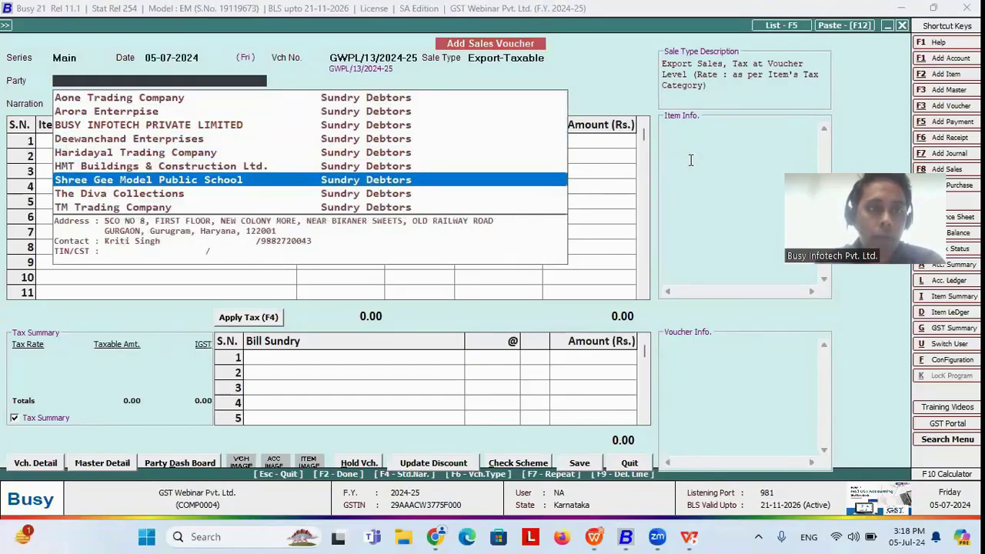
key(Down)
key(Down)
key(Down)
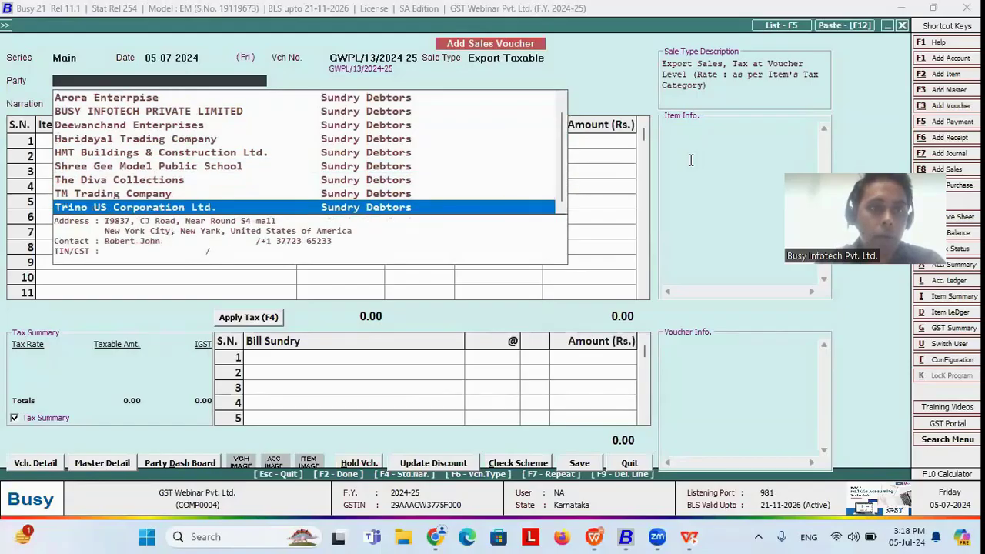
key(Return)
key(Return)
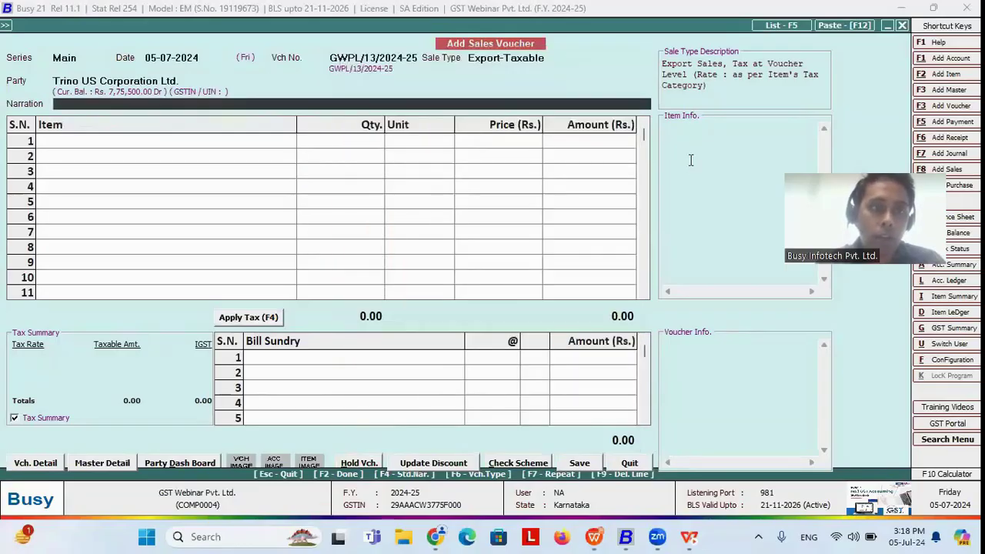
key(Return)
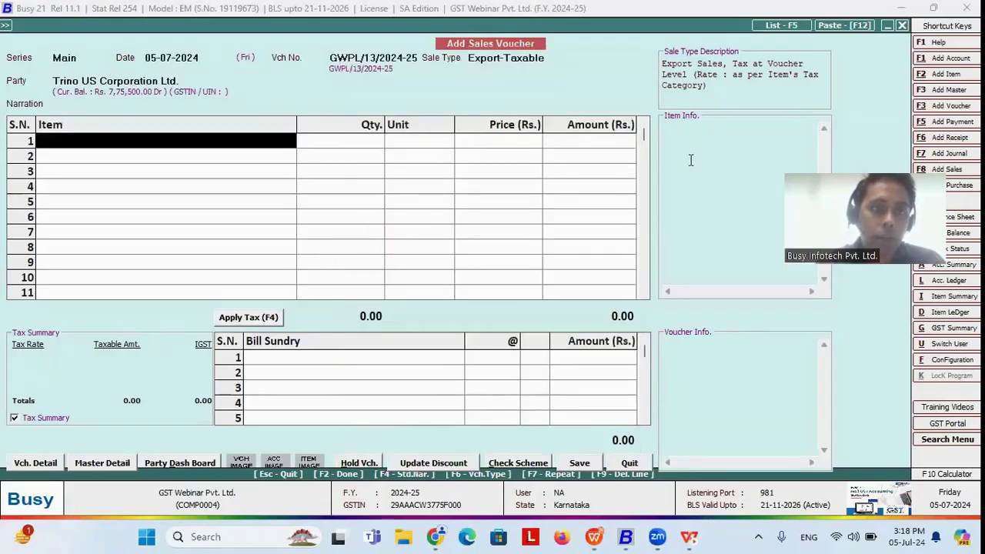
- Check the country in the party's account master, then accept its billing and shipping details As Per Party Master
click(161, 80)
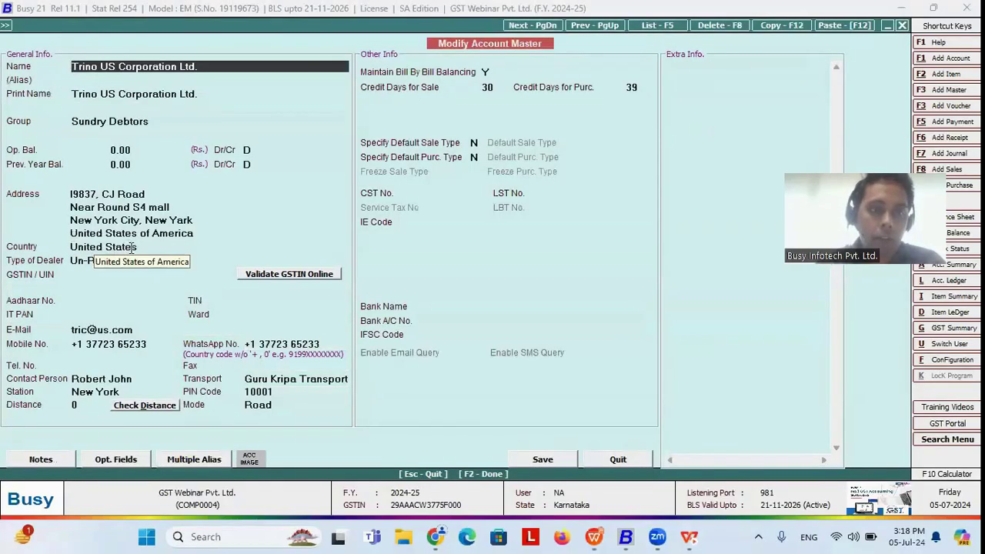
key(Escape)
key(Return)
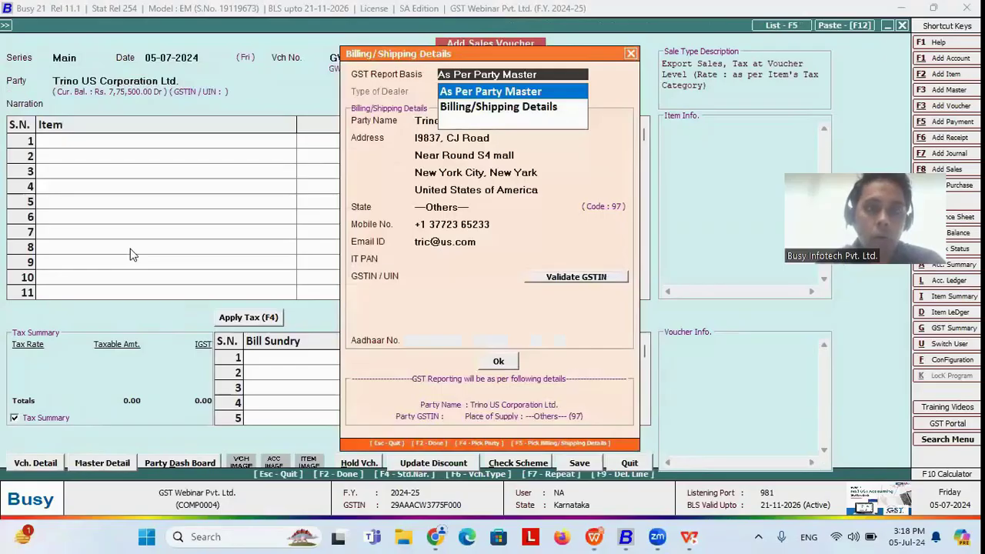
key(Return)
key(Return)
key(Return)
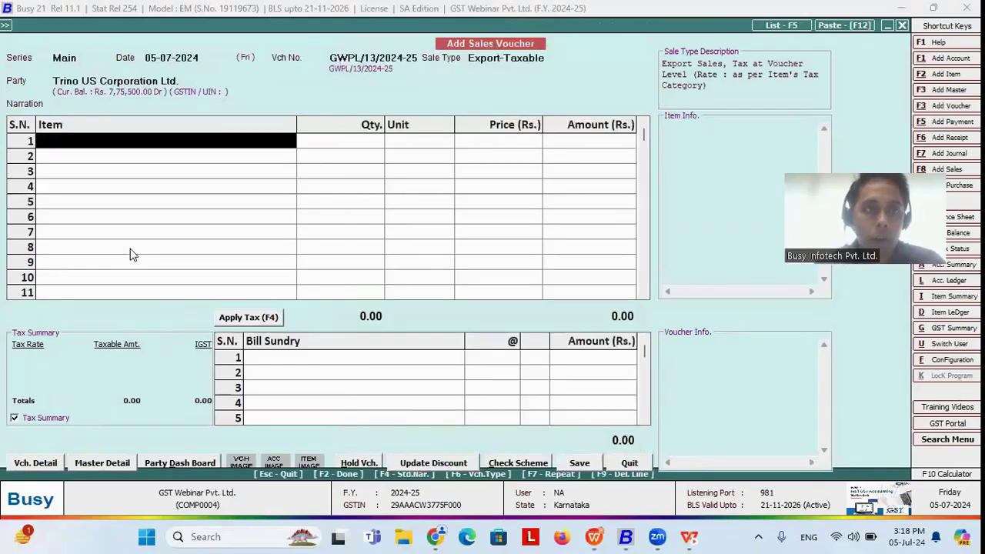
- Add 1 piece of Purse - Men at Rs. 350 and apply 12% IGST at voucher level
key(Down)
key(Down)
key(Down)
key(Down)
key(Return)
text(1)
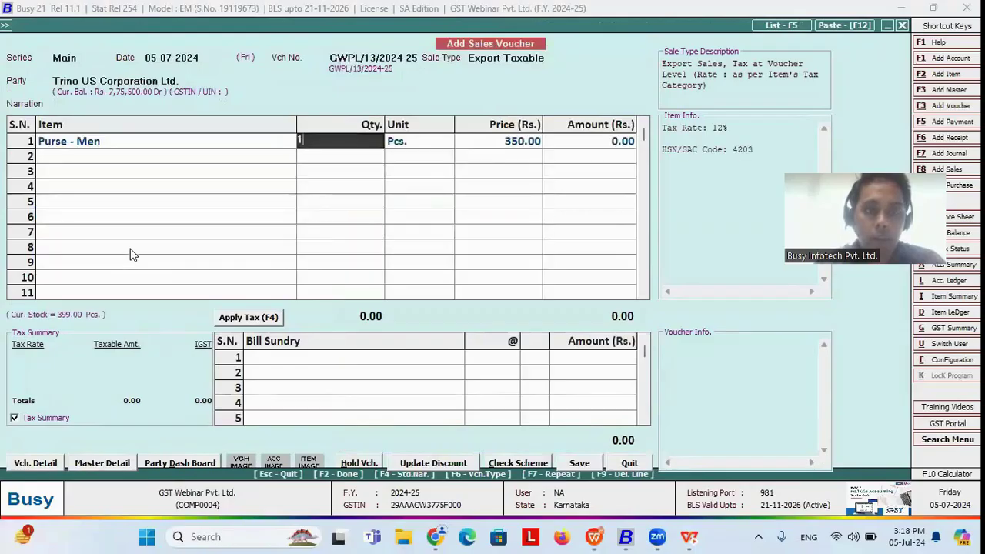
key(Return)
key(Return)
key(Return)
key(Return)
key(Return)
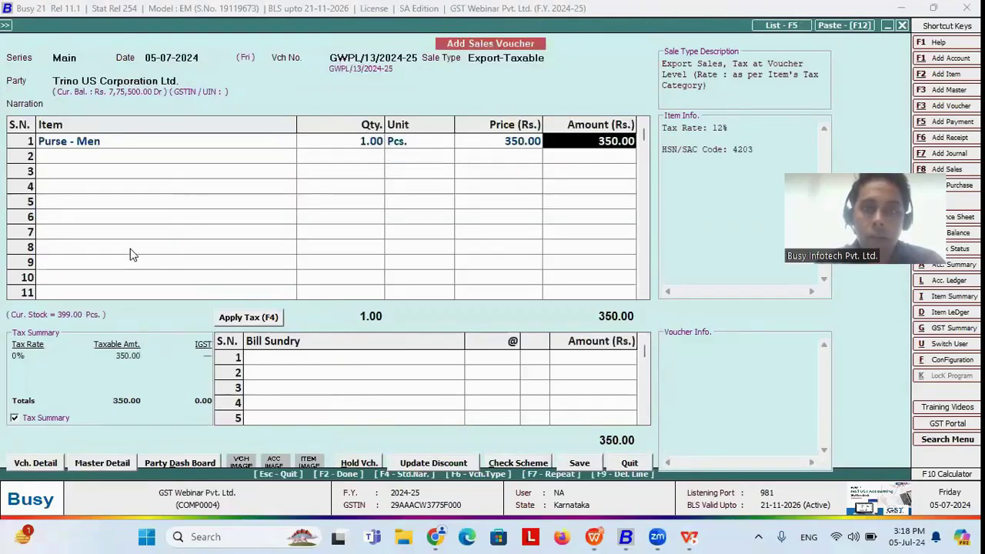
click(246, 316)
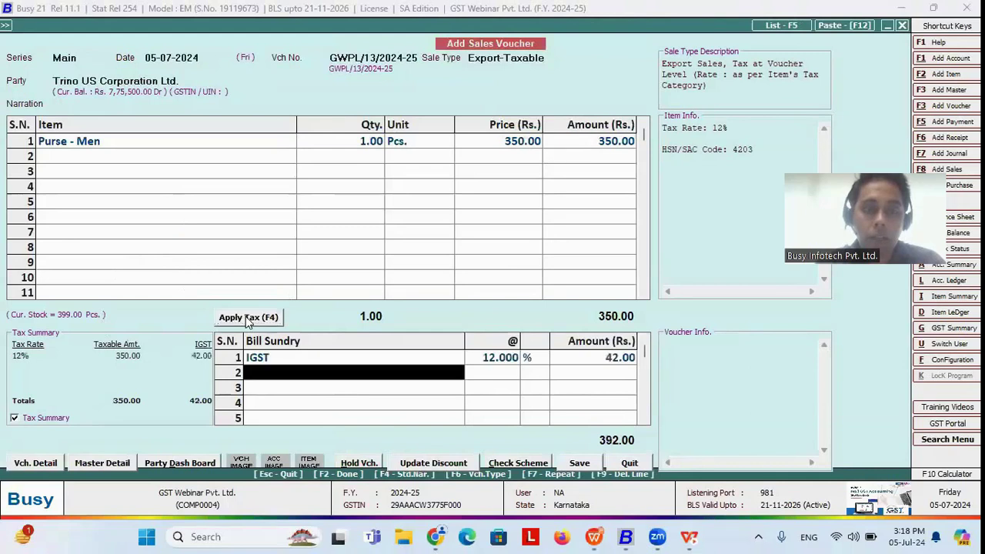
click(493, 360)
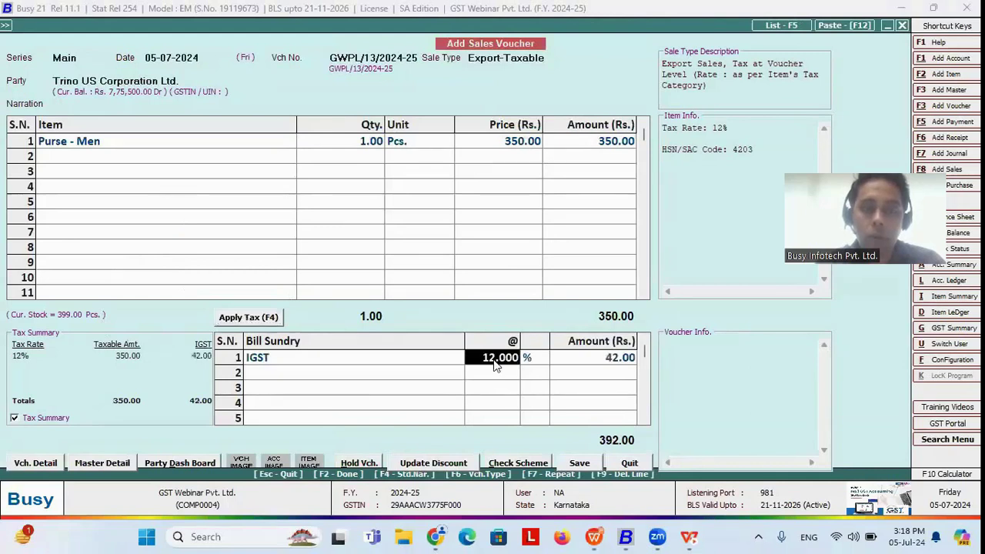
- Change the sale type to Export-ZeroRated and delete the IGST row from the bill sundries
click(561, 61)
key(Down)
key(Return)
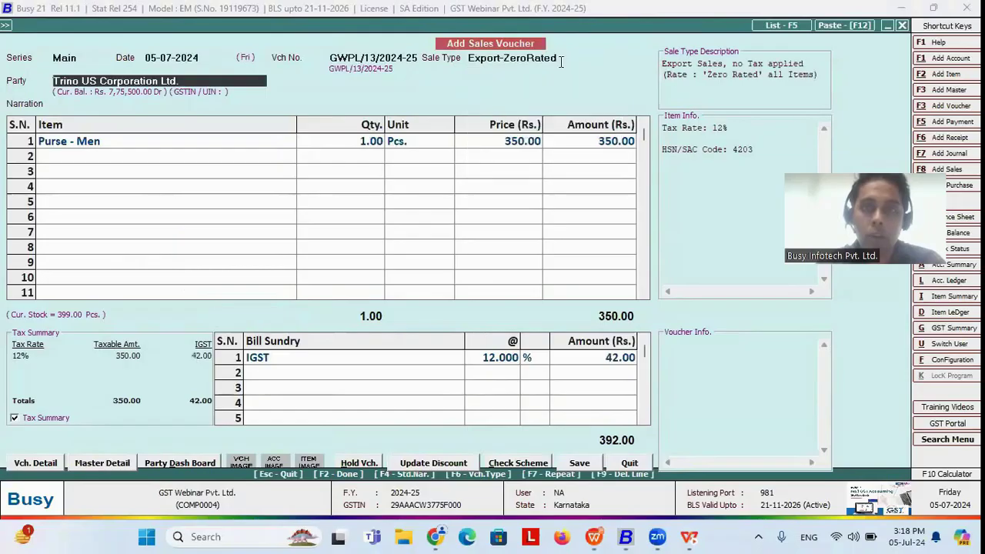
click(233, 362)
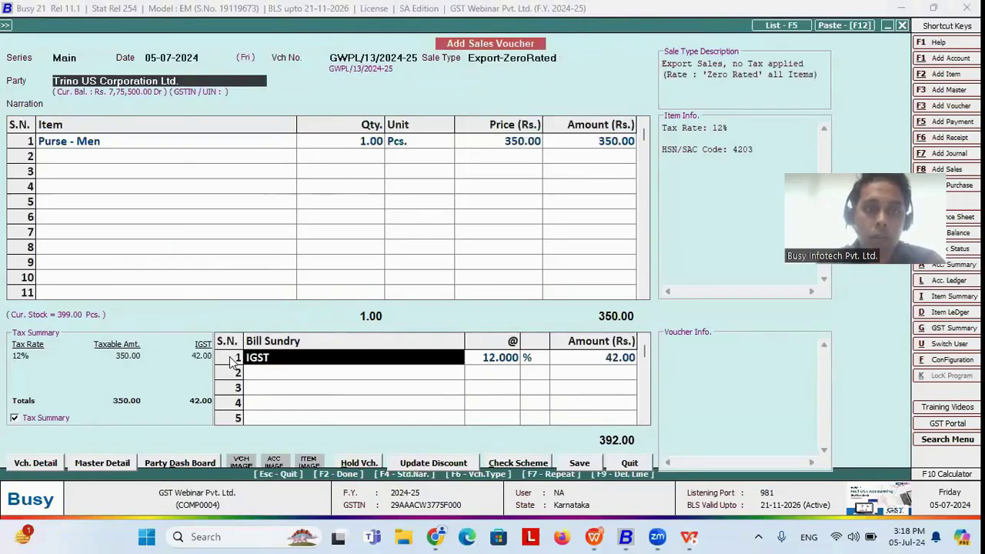
key(F2)
right_click(233, 362)
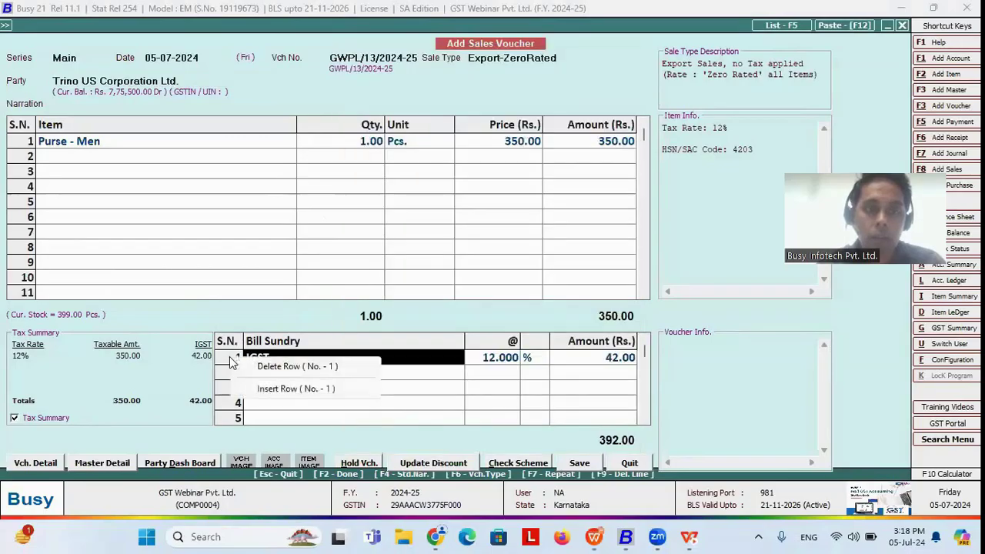
click(279, 367)
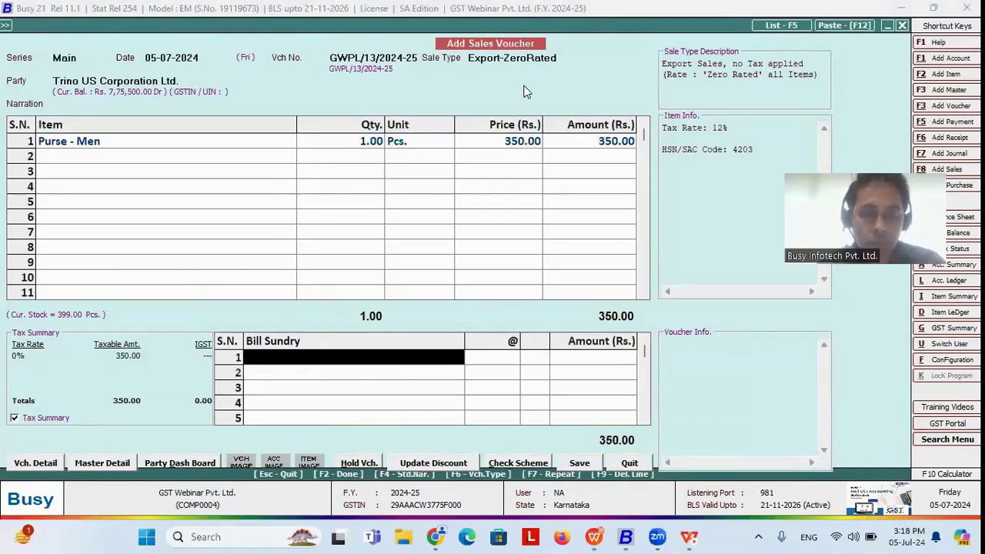
- Switch to the presentation, advance to the slide on GST Billing for SEZ, and return to the voucher
key(alt+Tab)
key(Right)
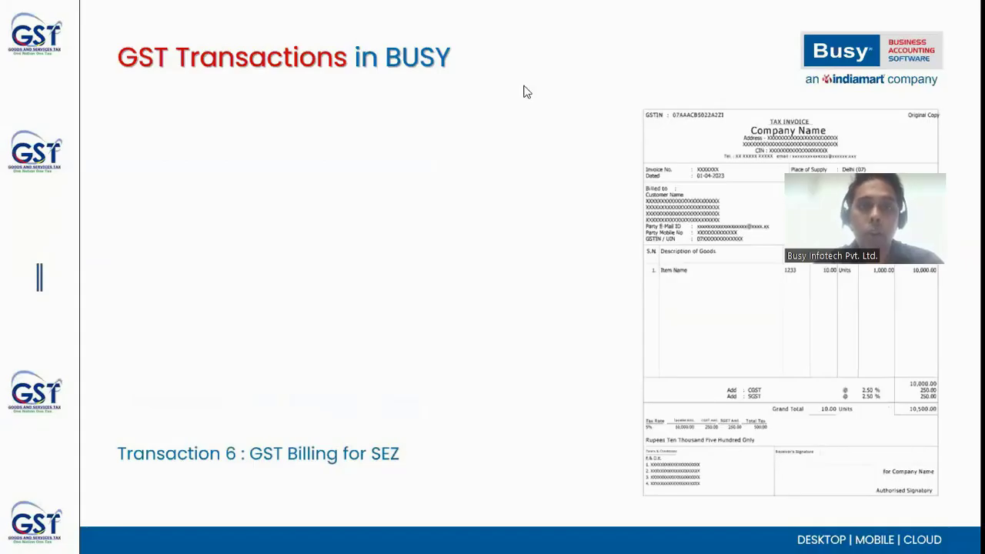
key(alt+Tab)
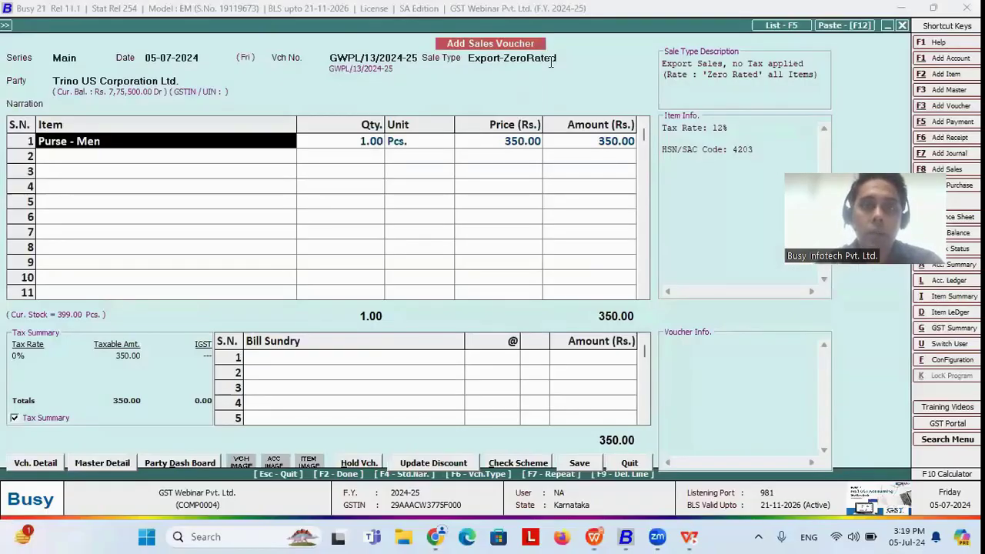
- Set the voucher's sale type to SEZ-Taxable
click(549, 62)
text(Expo)
key(BackSpace)
key(BackSpace)
key(BackSpace)
key(BackSpace)
text(SEZ)
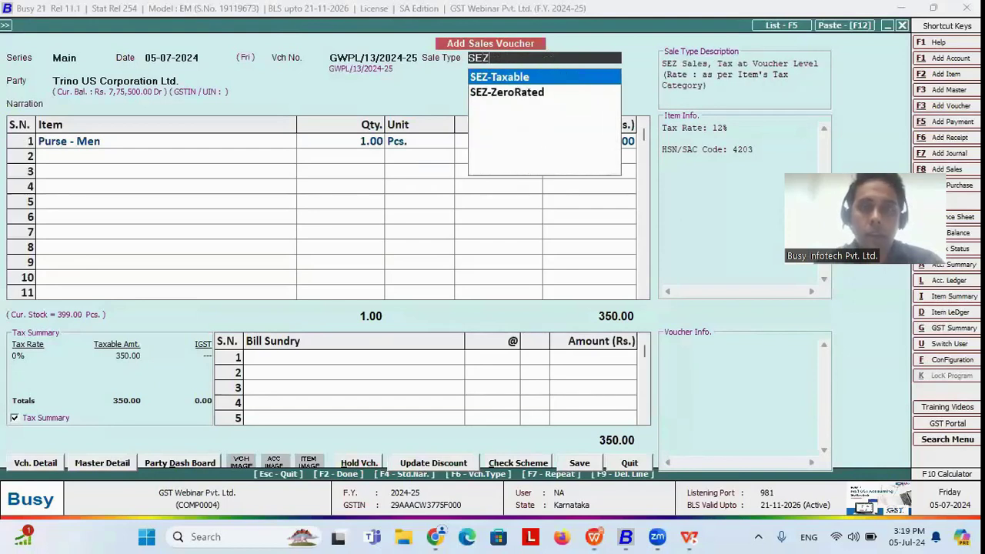
key(Down)
key(Up)
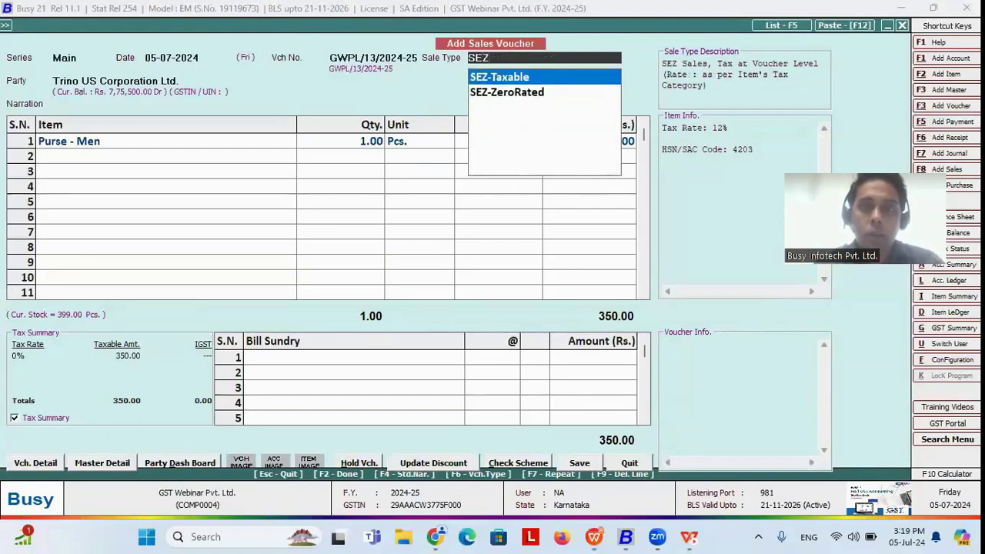
key(Down)
key(Up)
key(Return)
- Open the list of sale types from the masters without leaving the voucher, review the available types, and close it
click(10, 27)
click(39, 35)
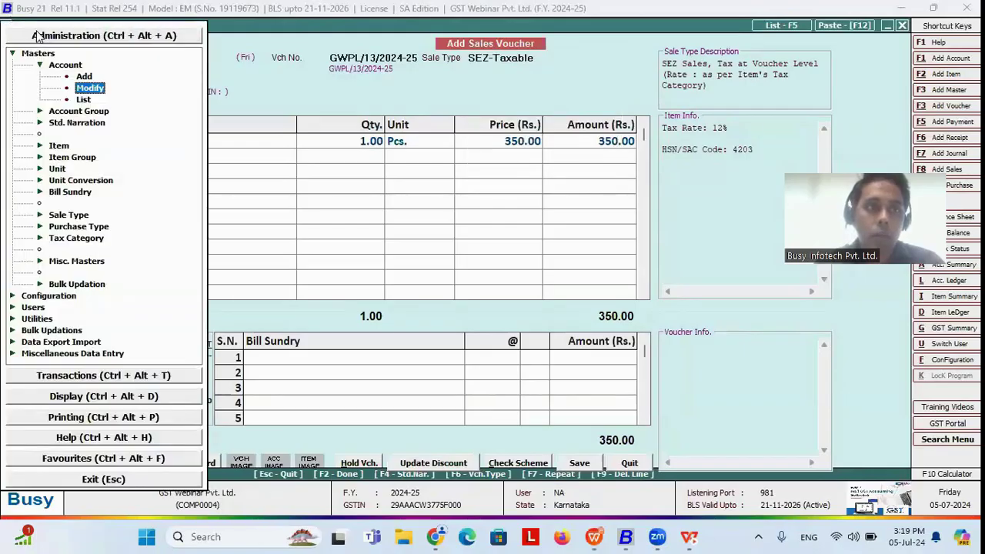
click(69, 216)
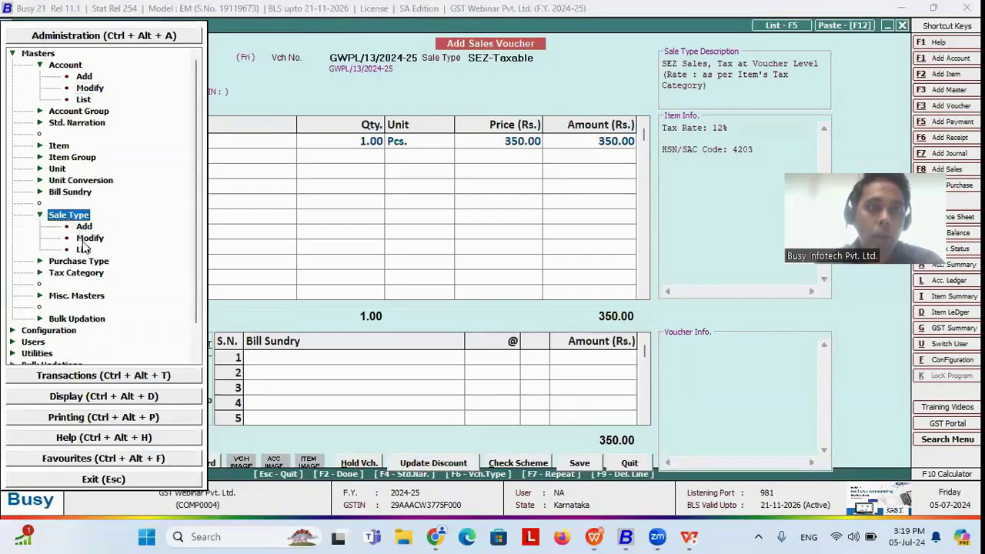
click(83, 248)
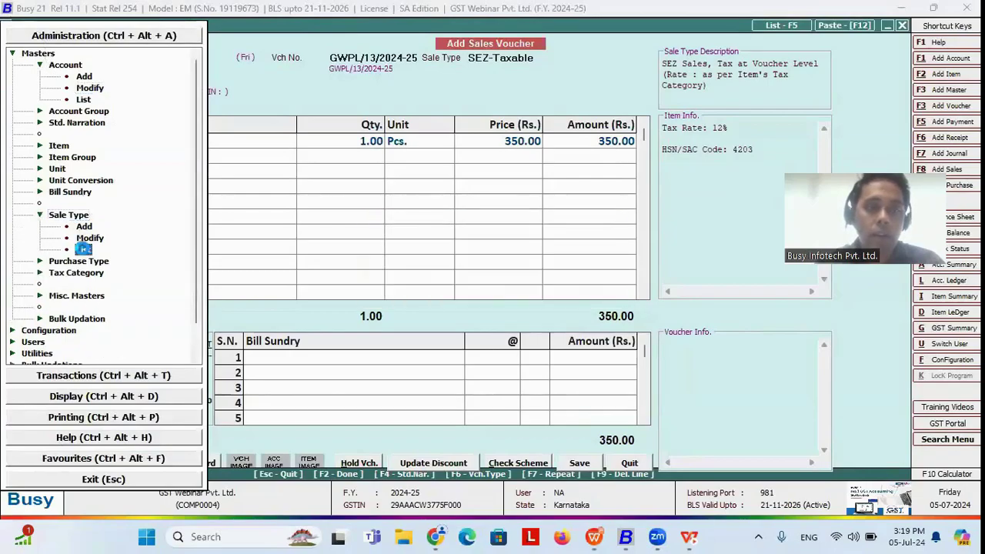
key(Down)
key(Down)
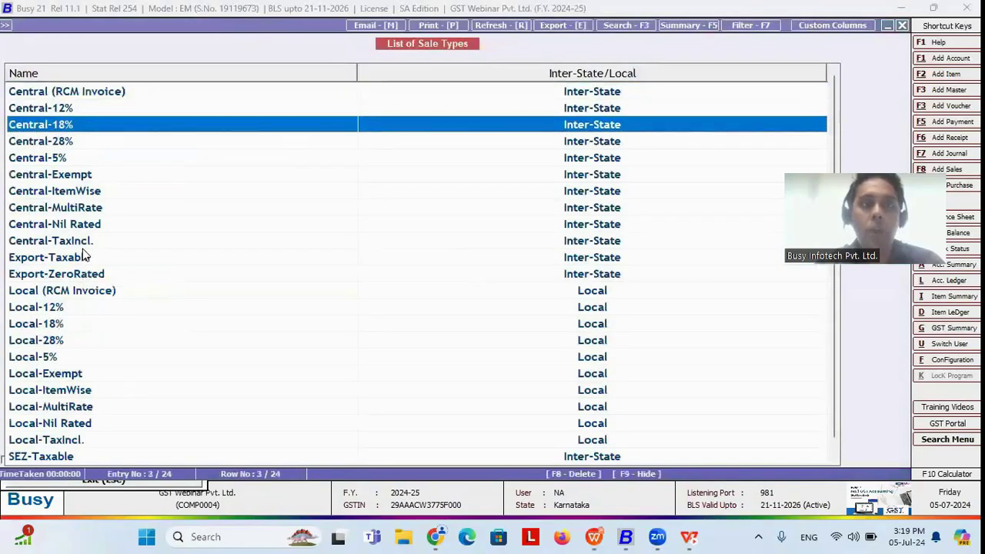
key(Up)
key(Up)
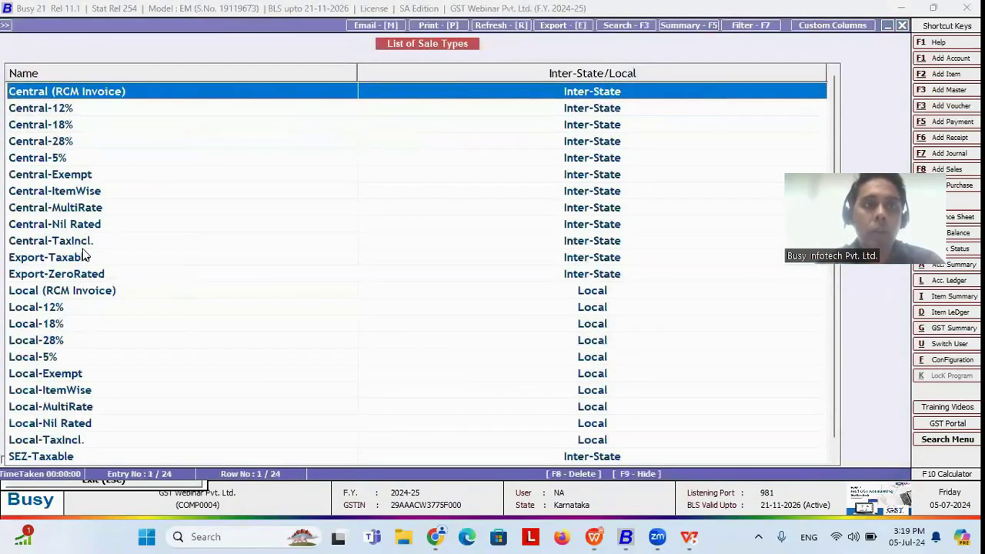
key(Escape)
key(Escape)
- Open the form for adding a sale type and leave it without saving
key(Up)
key(Up)
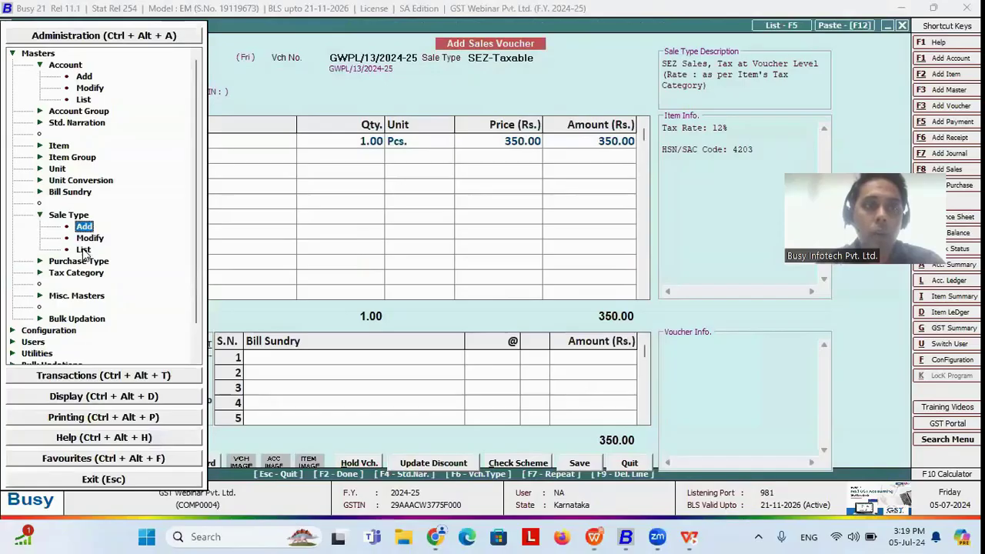
key(Return)
key(Escape)
key(Escape)
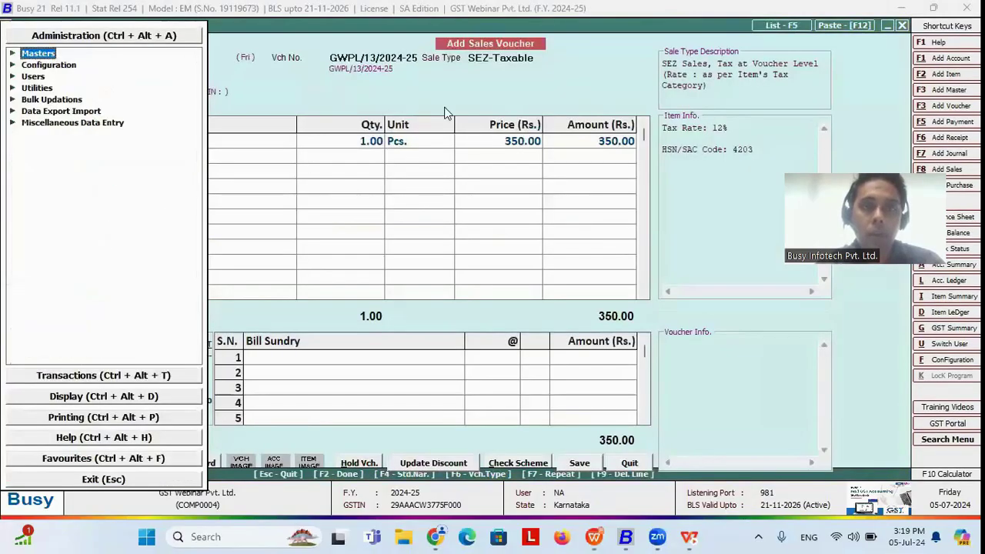
- Keep SEZ-Taxable as the sale type and change the voucher's party to Deewanchand Enterprises
click(544, 60)
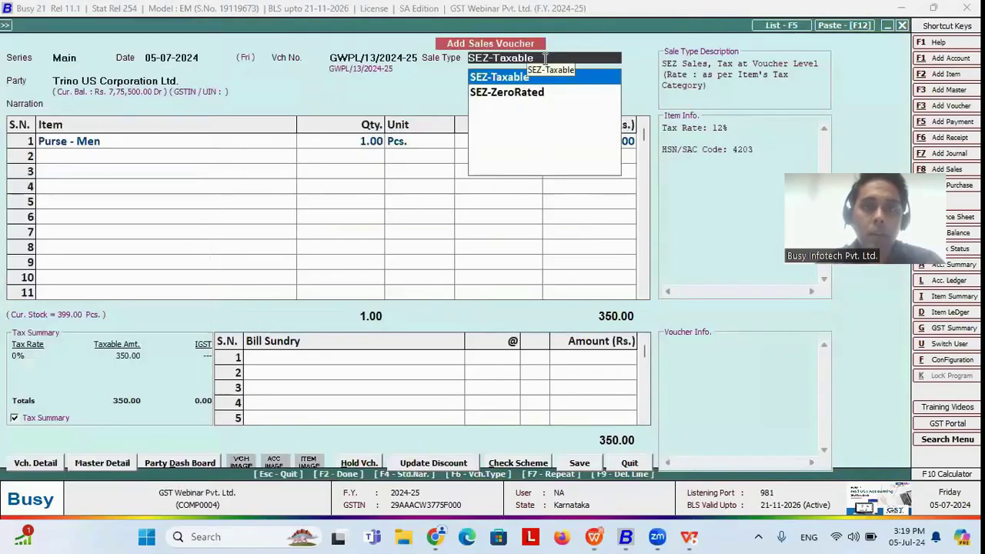
key(Return)
key(Return)
key(Escape)
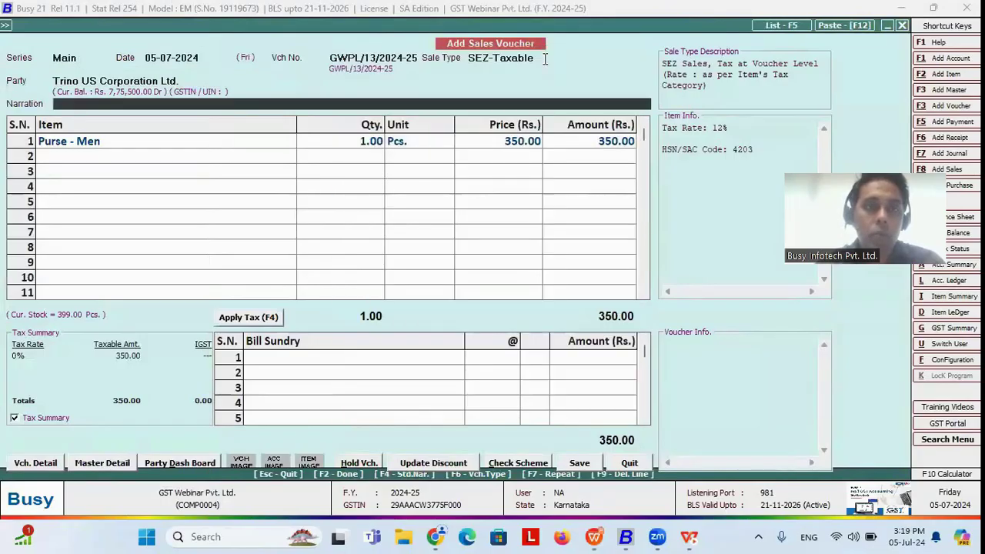
key(Up)
text(A)
key(Down)
key(Down)
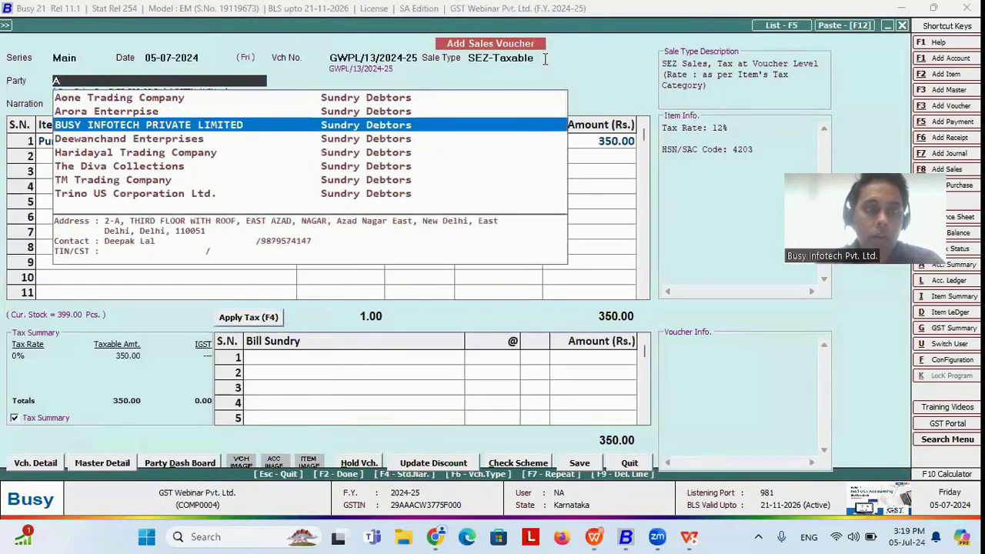
key(Down)
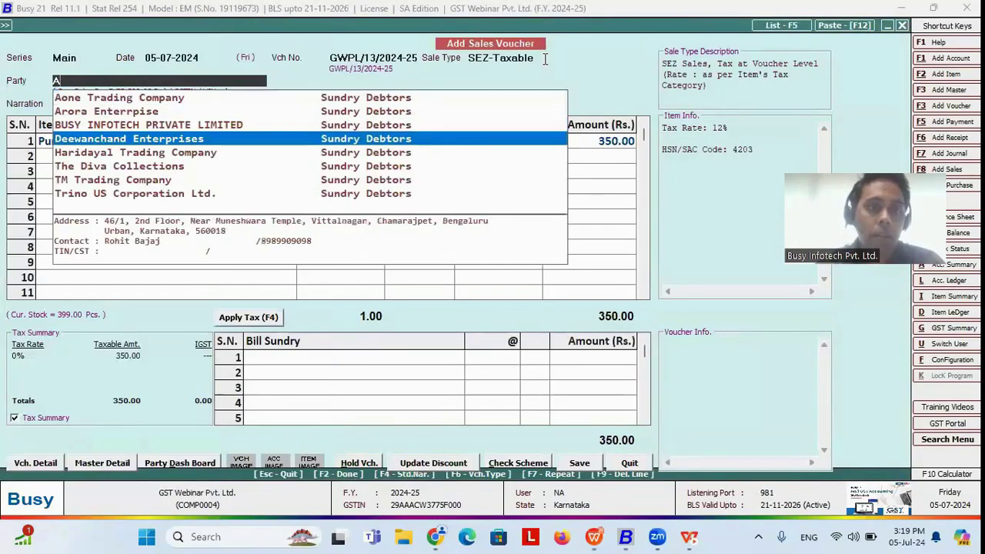
key(Return)
- Accept the existing Purse - Men item line and apply the tax to the voucher
key(Return)
key(Return)
key(Return)
key(Return)
key(Return)
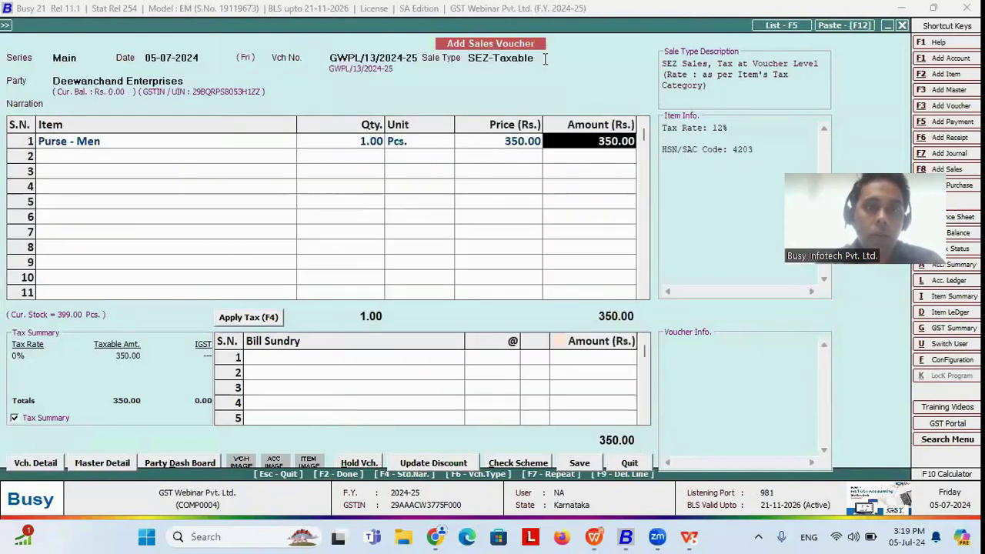
key(Return)
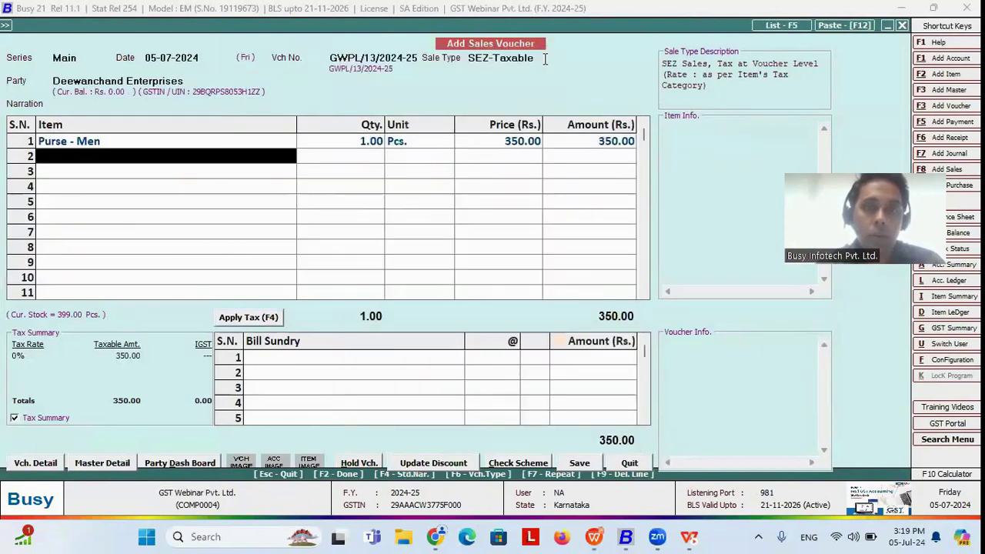
click(267, 322)
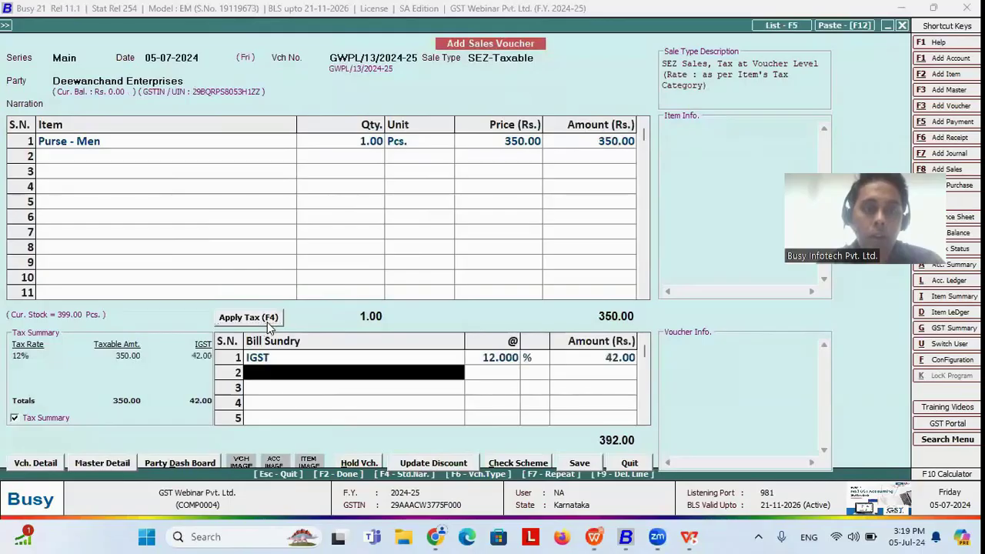
- Change the voucher's sale type to SEZ-ZeroRated and select the amount of the Purse - Men line
click(541, 60)
key(Down)
key(Return)
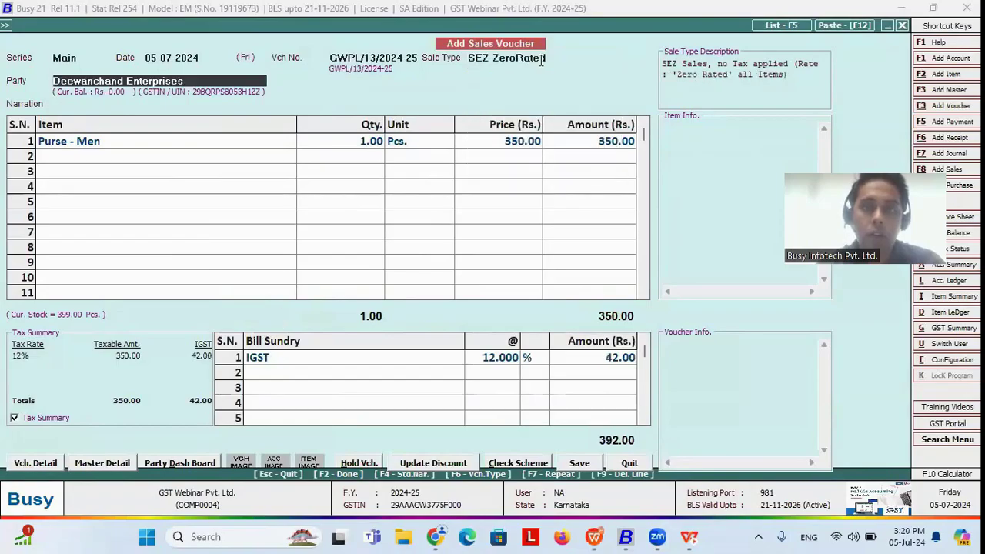
click(518, 144)
key(Escape)
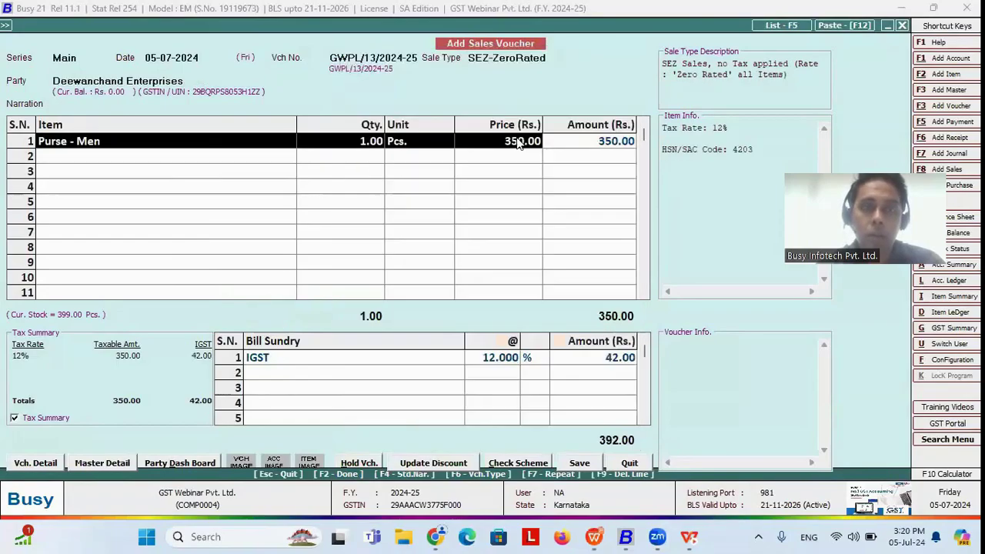
click(573, 150)
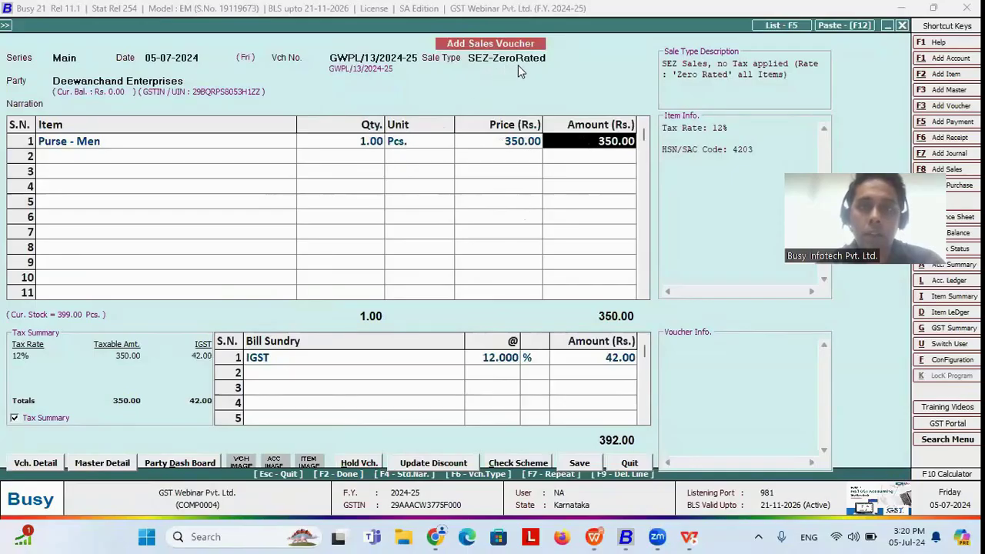
- Switch to the presentation, advance to the slide on Transaction 7: RCM Invoice, and return to the voucher in Busy
key(alt+Tab)
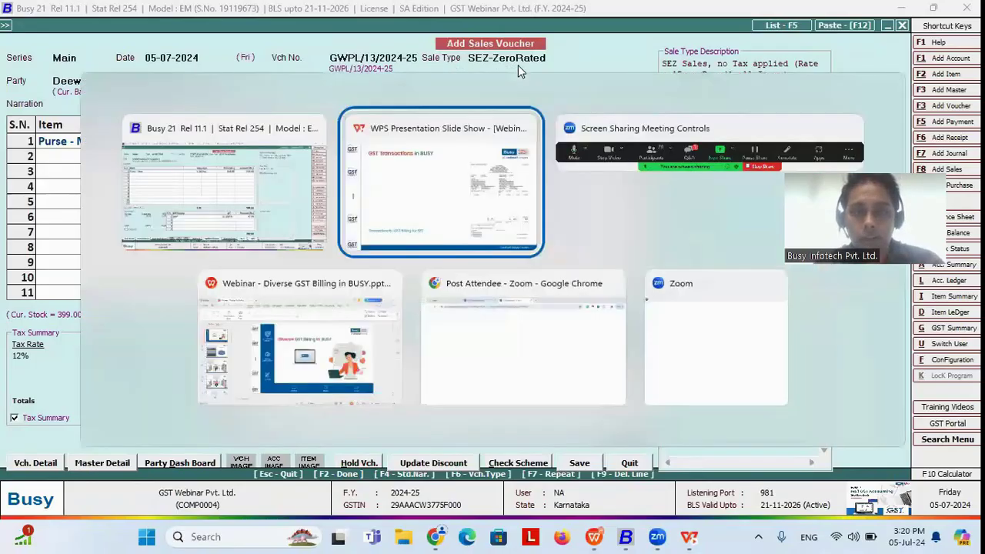
key(Right)
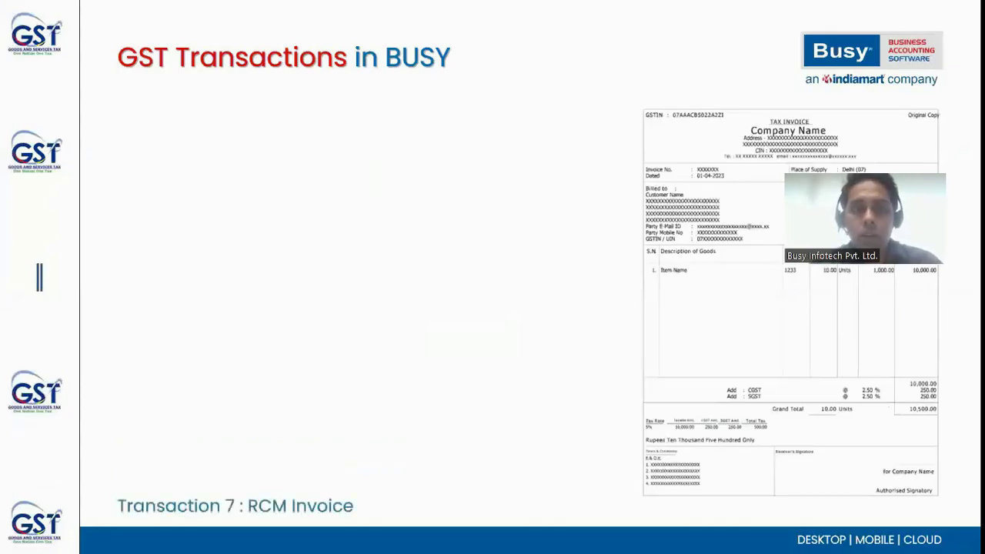
key(alt+Tab)
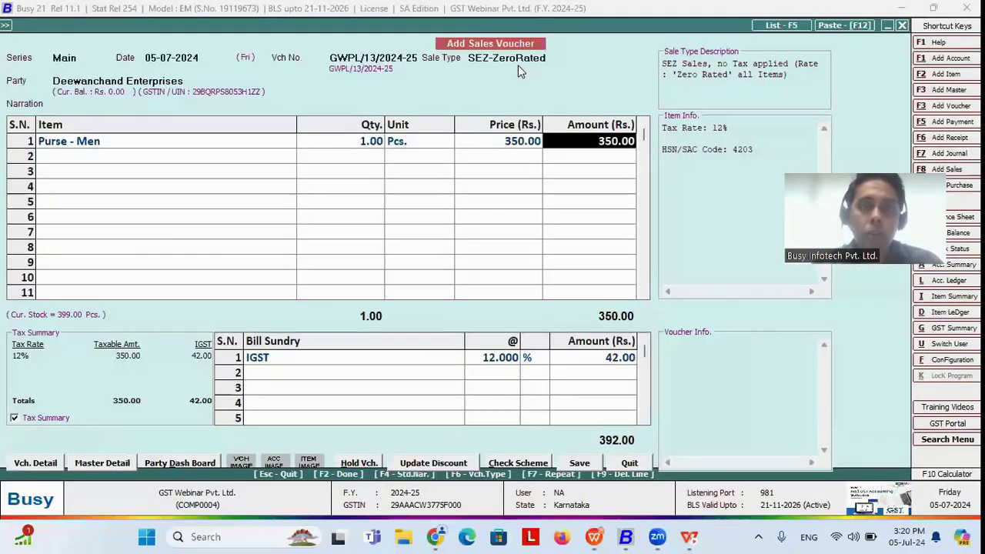
- Quit the SEZ voucher without saving and start a new sales voucher with the sale type Central (RCM Invoice)
key(Escape)
key(Return)
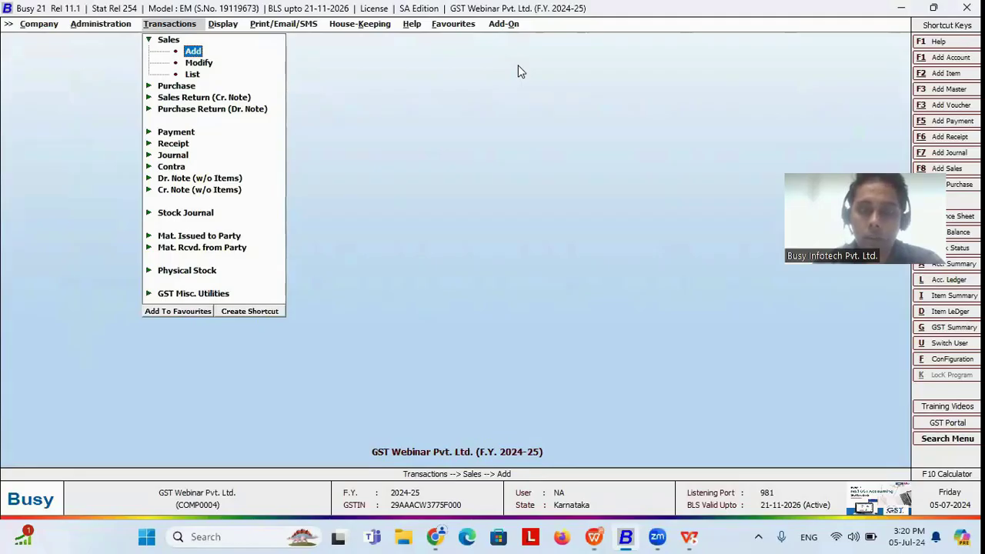
key(Return)
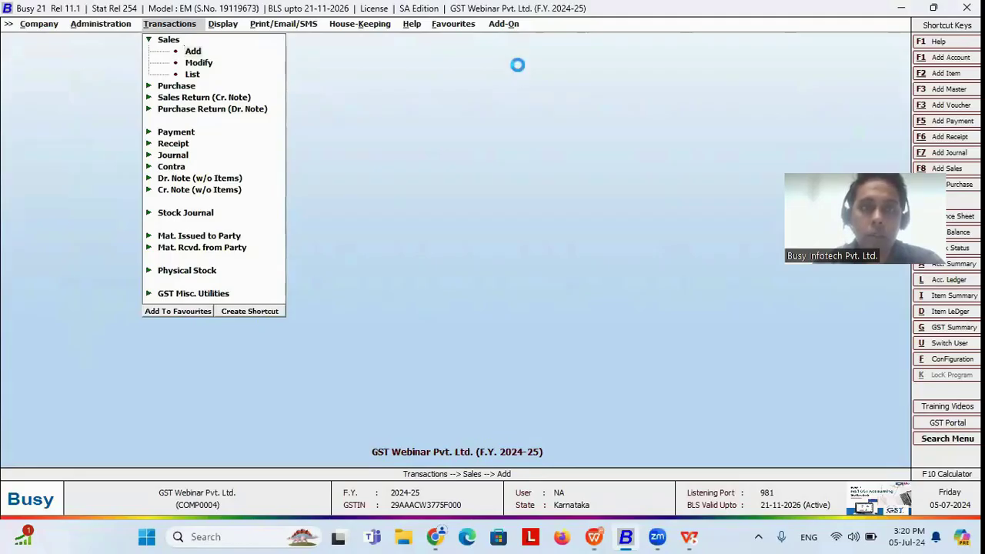
text(R)
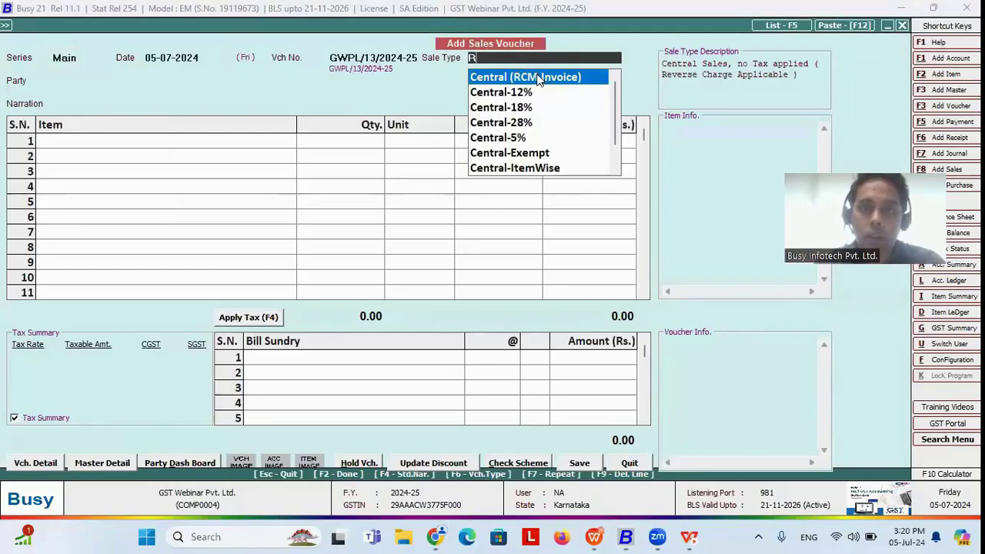
click(539, 78)
click(504, 60)
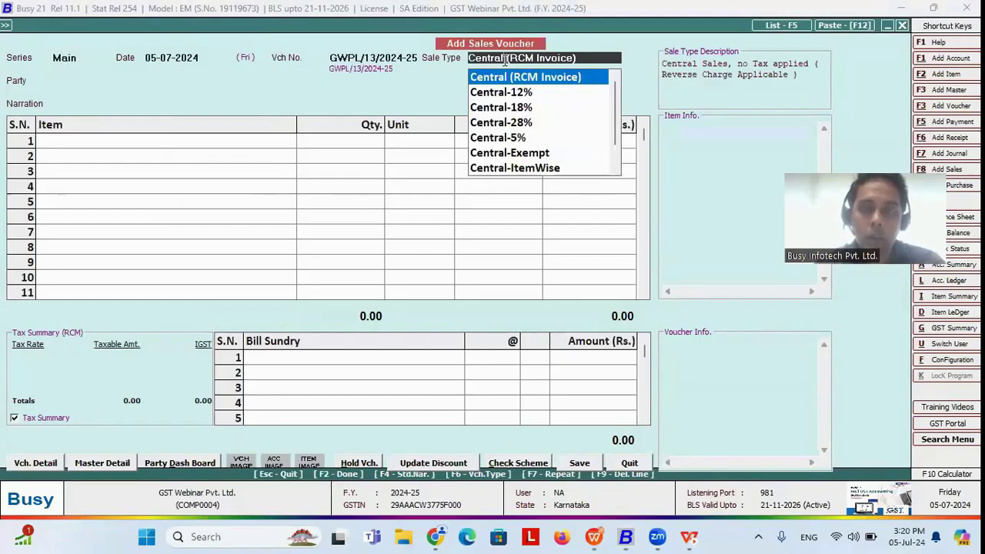
key(Return)
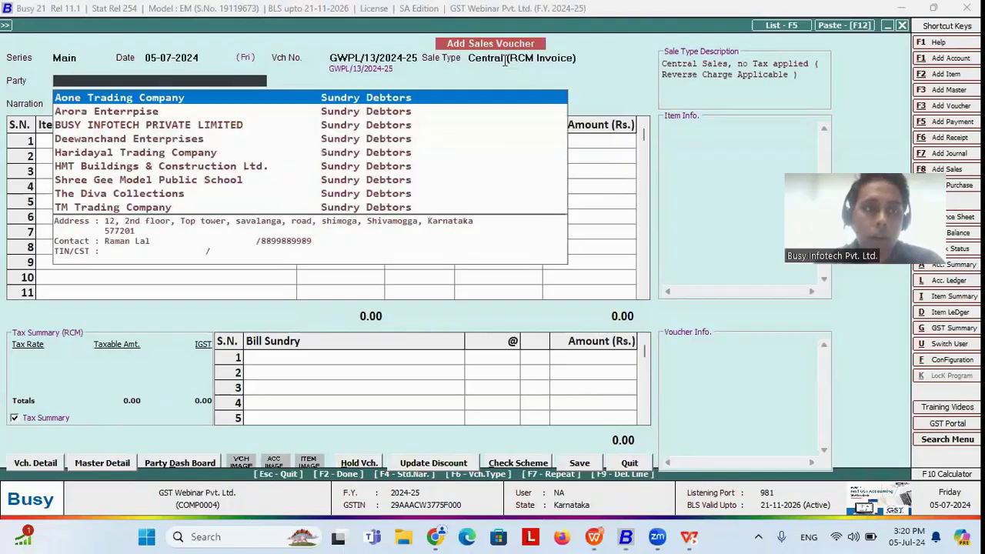
- Set the party to Trino US Corporation Ltd. and accept the billing details with GST report basis As Per Party Master
key(Down)
key(Down)
key(Down)
key(Down)
key(Down)
key(Down)
key(Down)
key(Down)
key(Down)
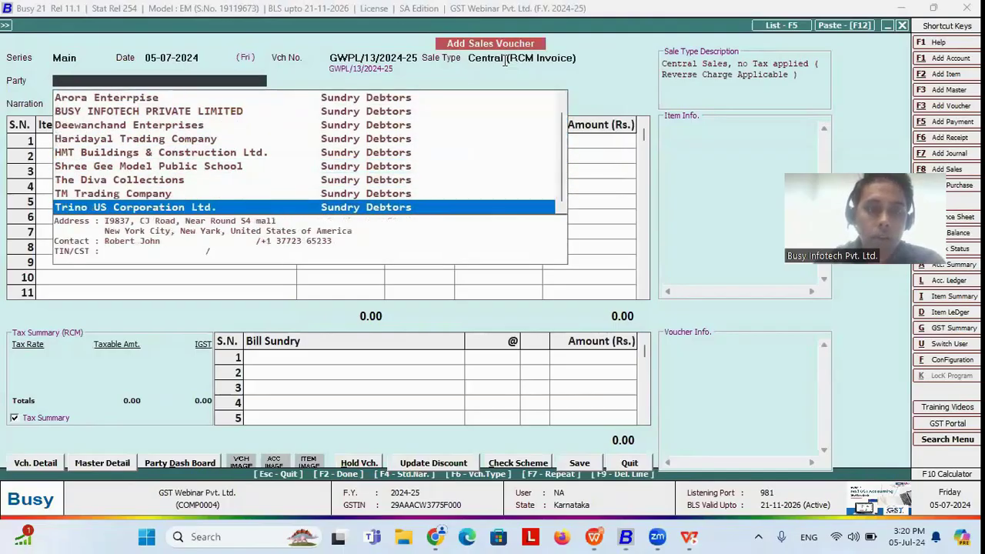
text(U)
key(Down)
key(Down)
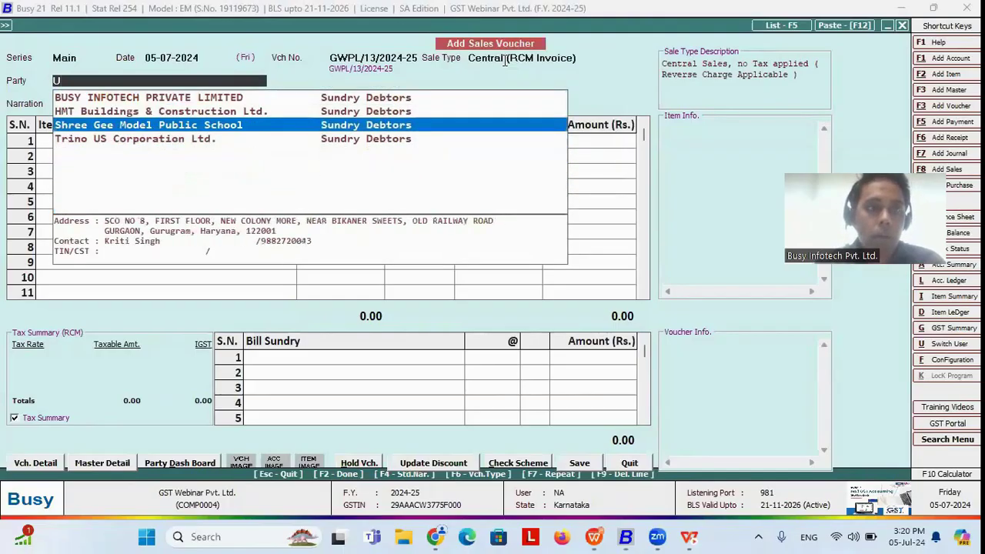
key(Down)
key(Return)
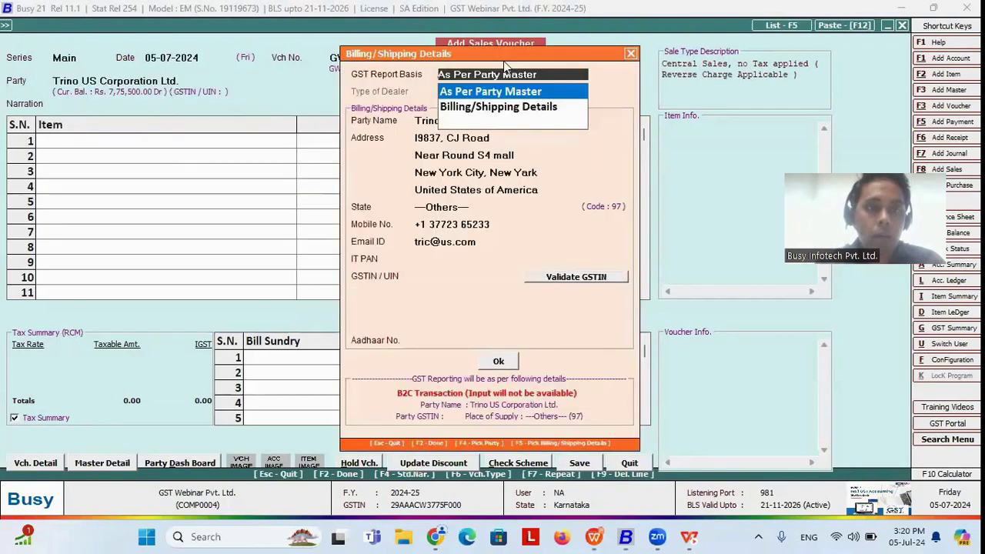
key(Return)
key(Return)
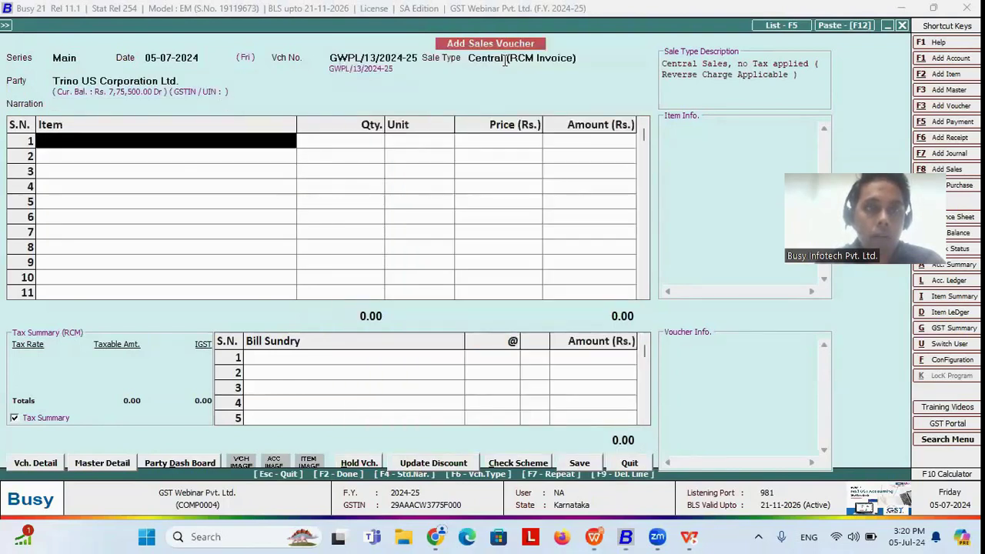
- Add the item Hand Bag for Womens with quantity 1, keeping the default price and no discount
key(Down)
key(Down)
key(Up)
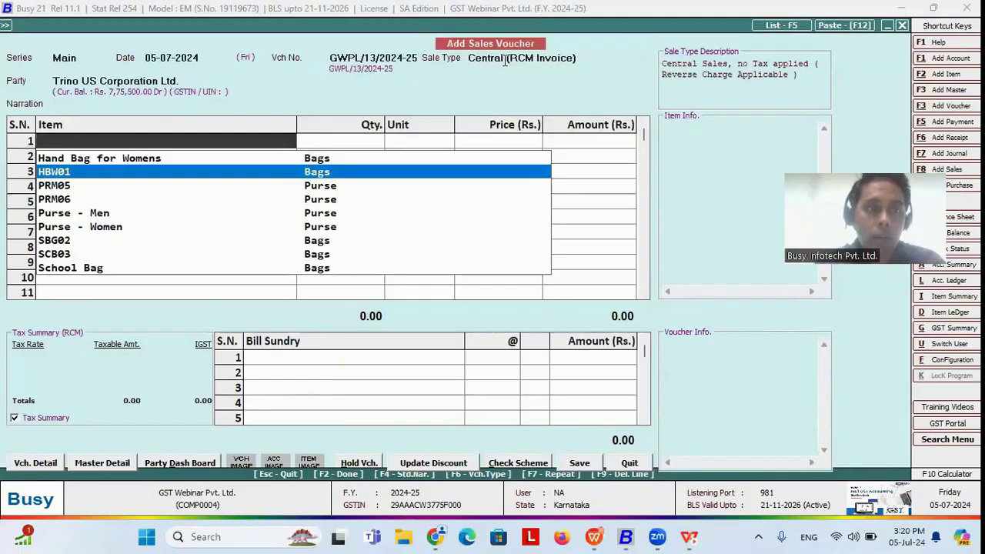
key(Down)
text(T)
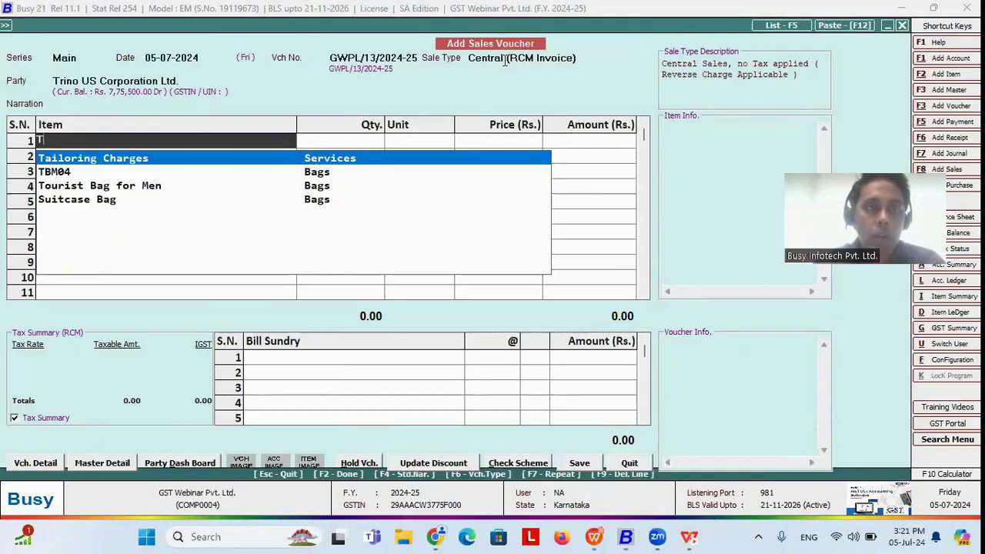
key(BackSpace)
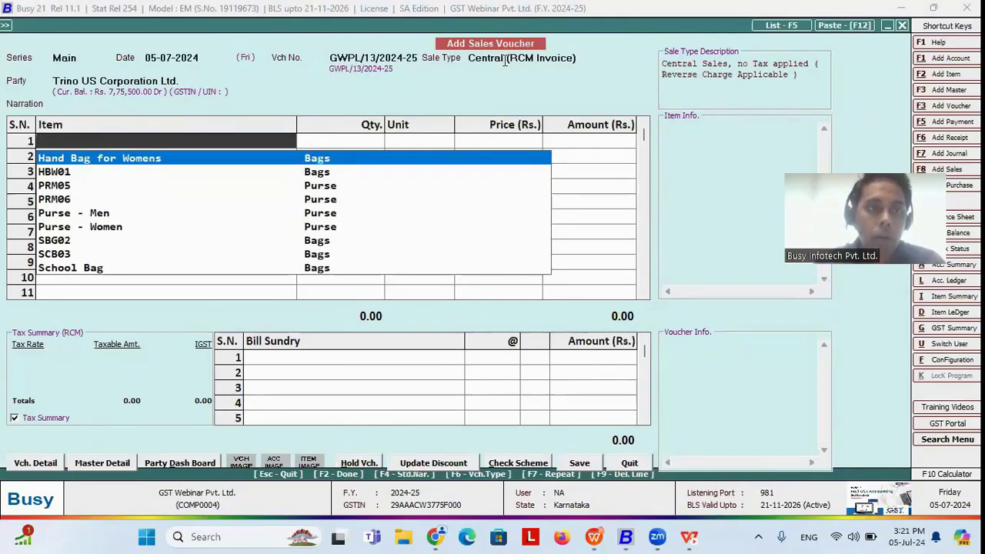
key(Down)
key(Return)
text(1)
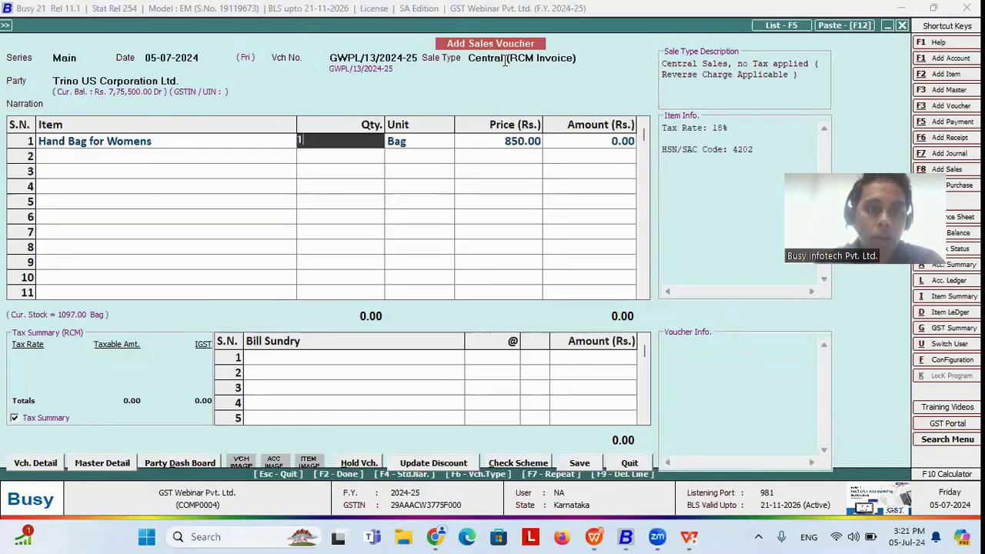
key(Return)
key(Return)
key(Return)
key(Return)
key(Return)
key(Return)
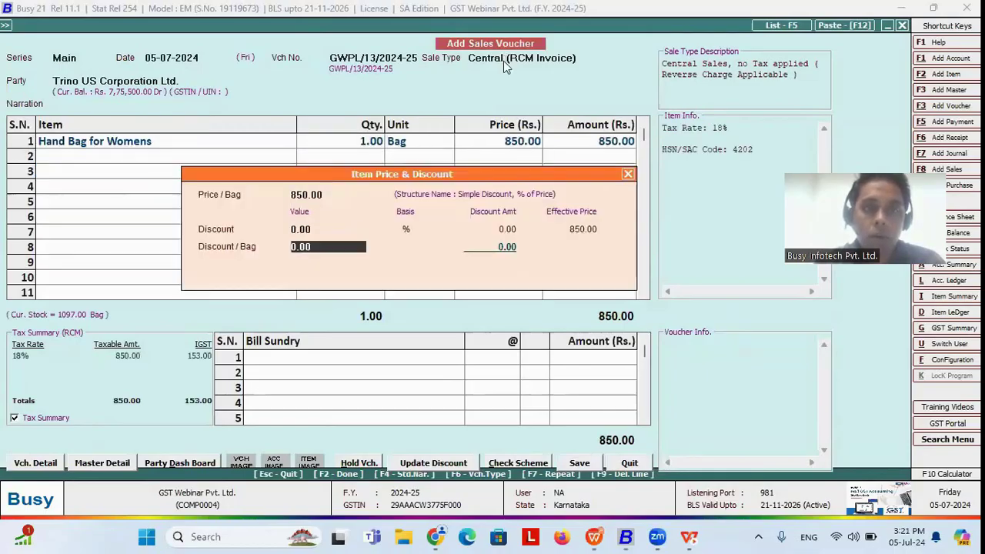
key(Return)
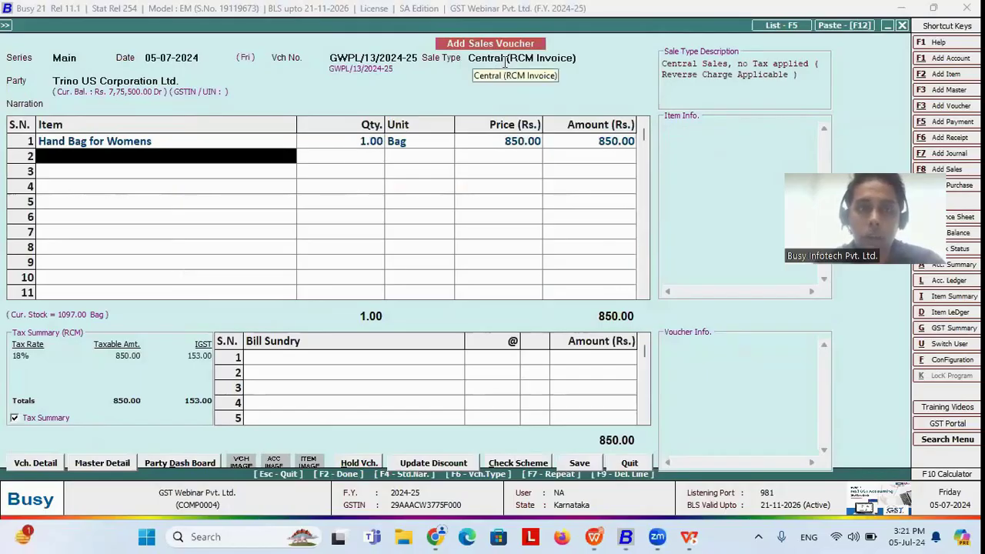
- Quit the RCM sales voucher without saving and open a new purchase voucher
key(Escape)
key(Left)
key(Return)
key(Down)
key(Down)
key(Down)
key(Down)
key(Down)
key(Down)
key(Up)
key(Up)
key(Up)
key(Return)
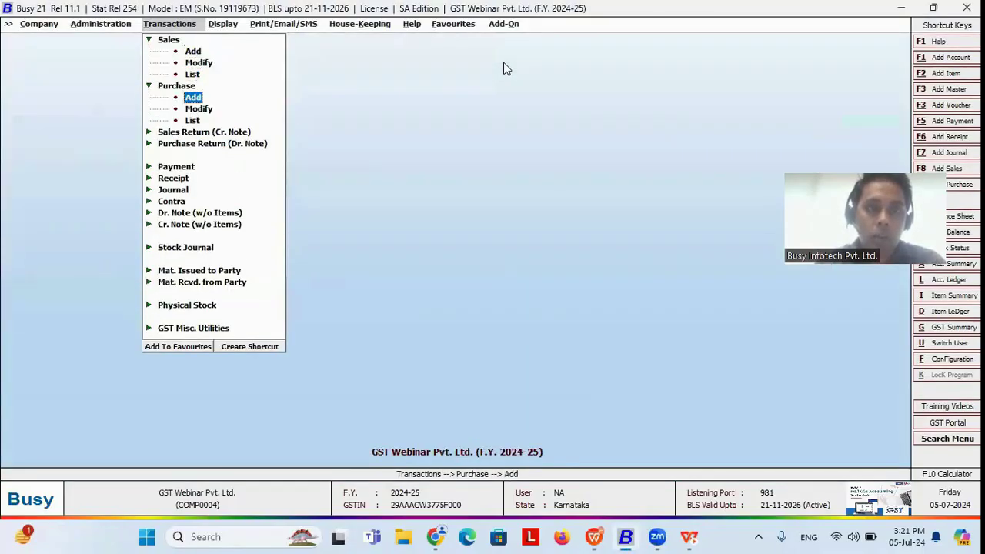
key(Return)
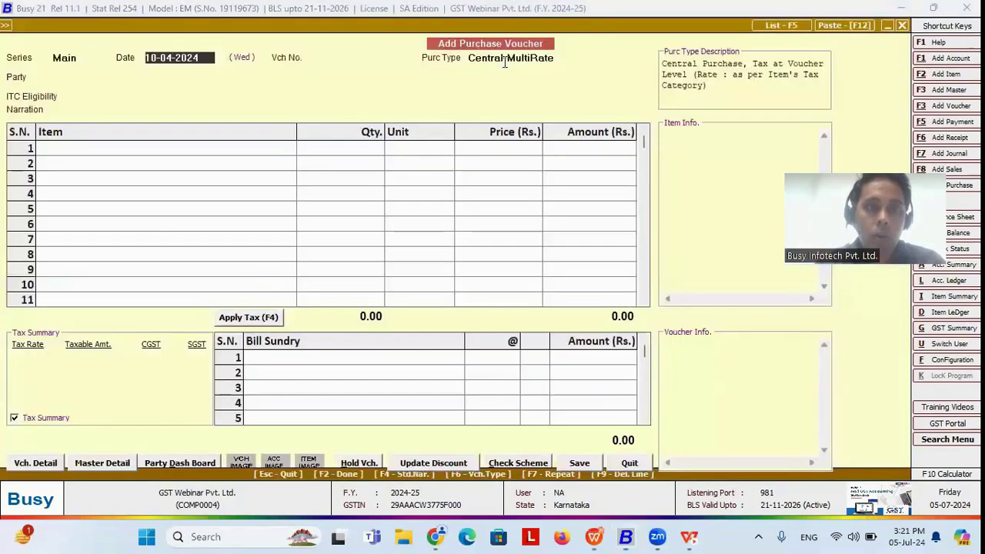
- Keep the default purchase date, enter voucher number PUR001, and set the purchase type to Local-RCM / UnReg
key(Return)
text(PUR001)
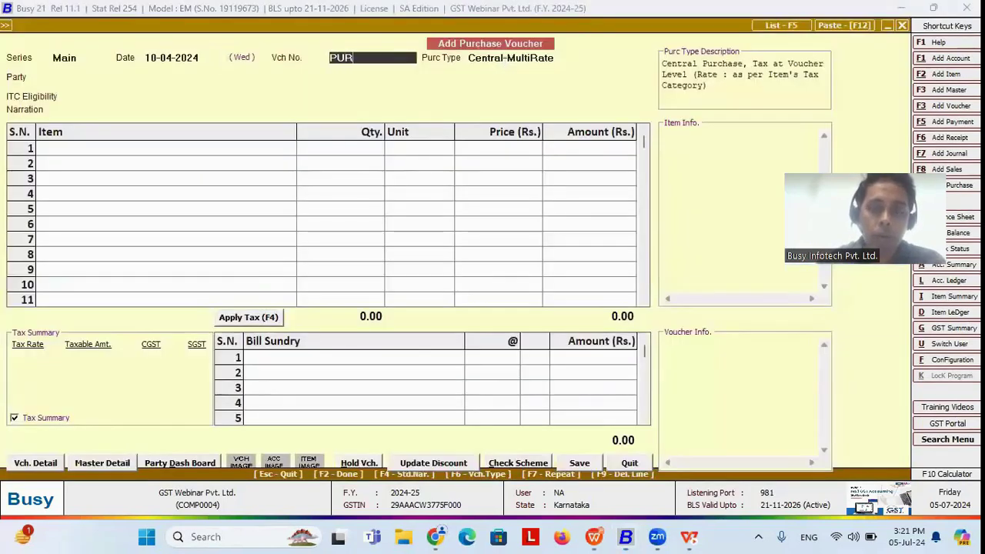
key(Return)
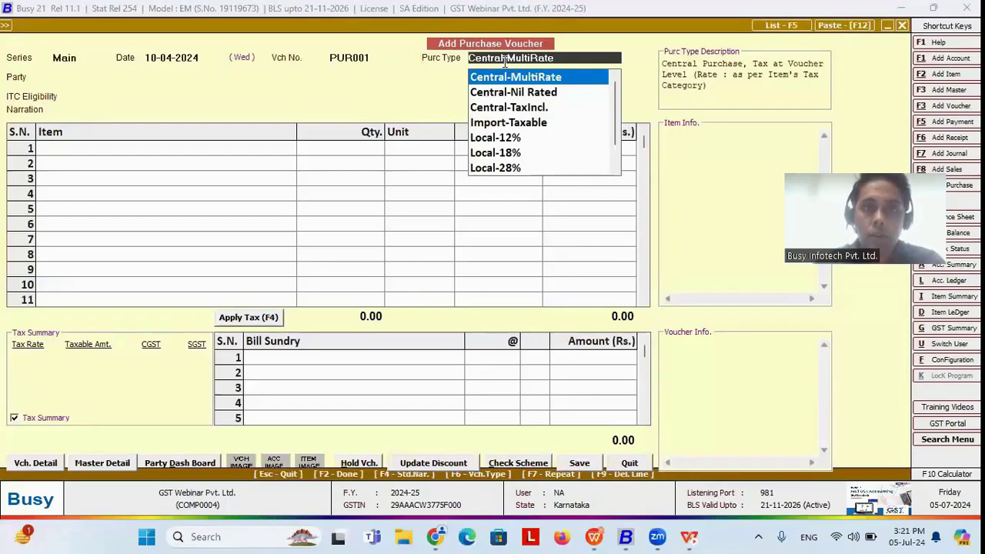
text(U)
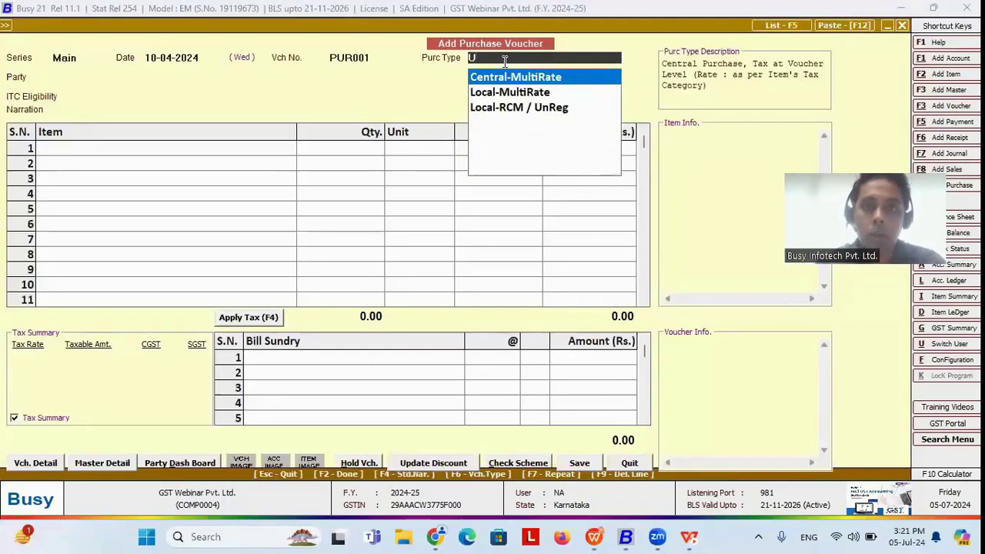
key(Down)
key(Down)
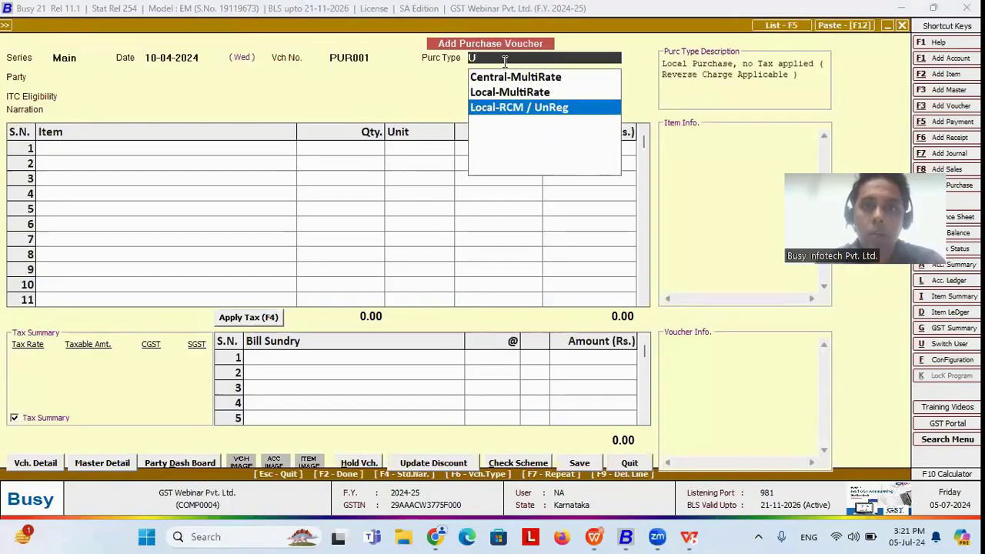
key(Return)
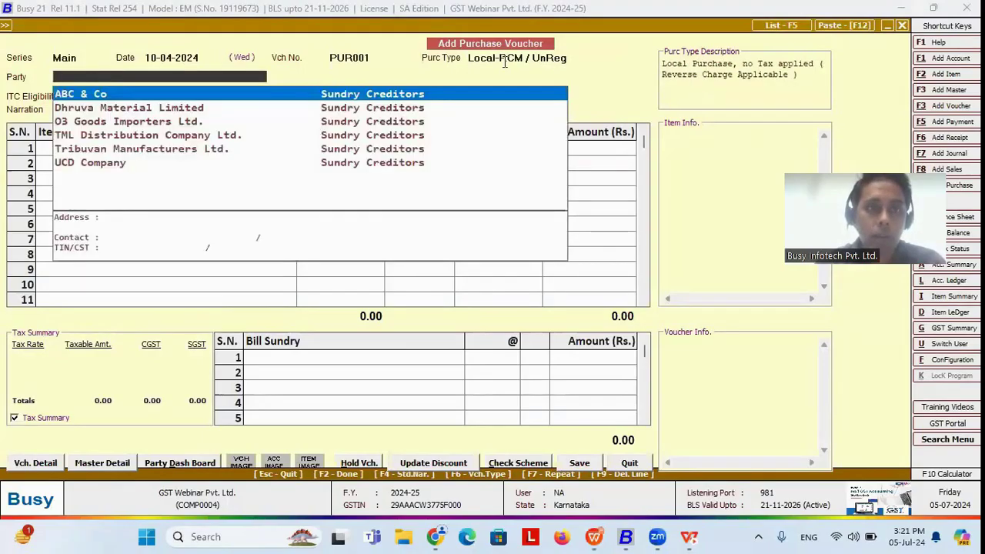
- Set the purchase party to ABC & Co and the ITC eligibility to Input Services
key(Return)
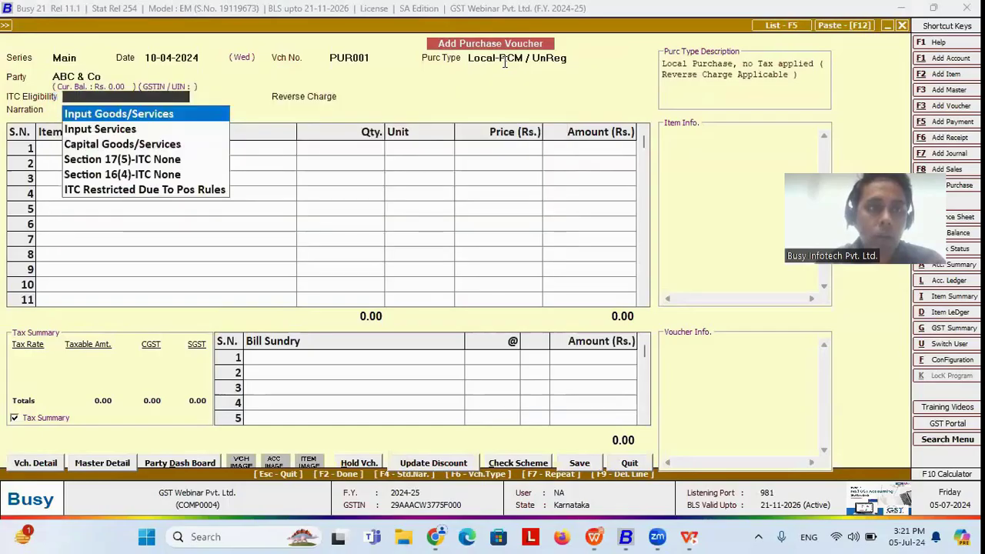
key(Down)
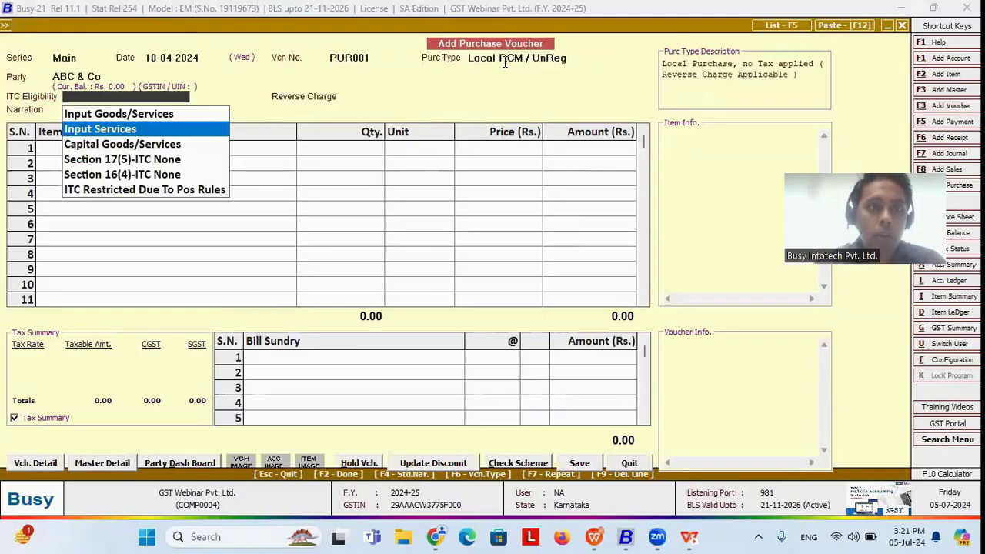
key(Up)
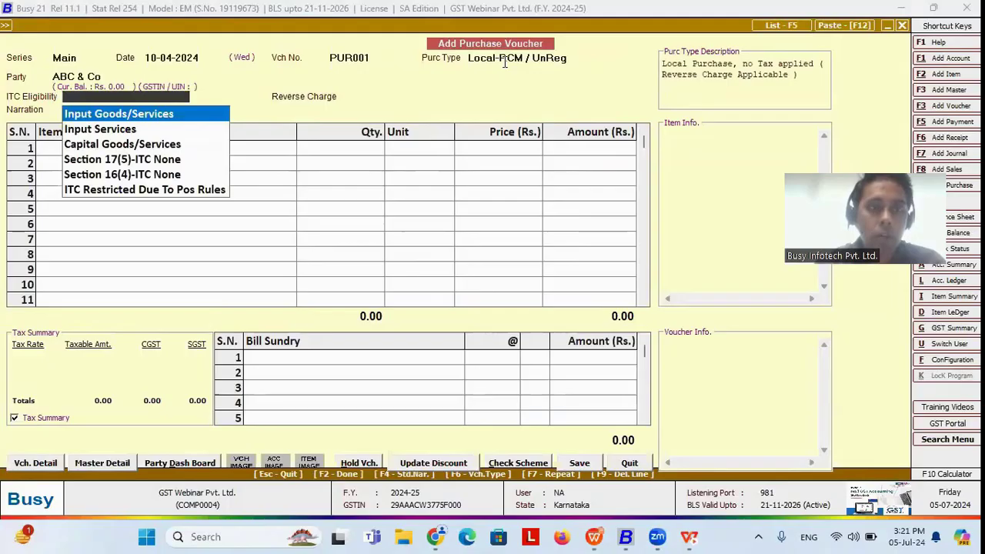
key(Return)
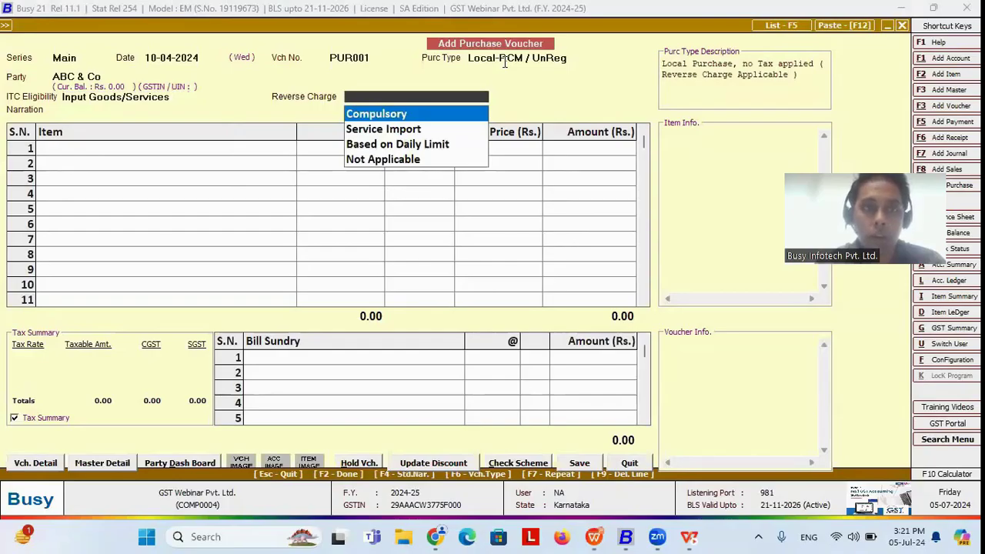
click(180, 96)
key(Down)
key(Return)
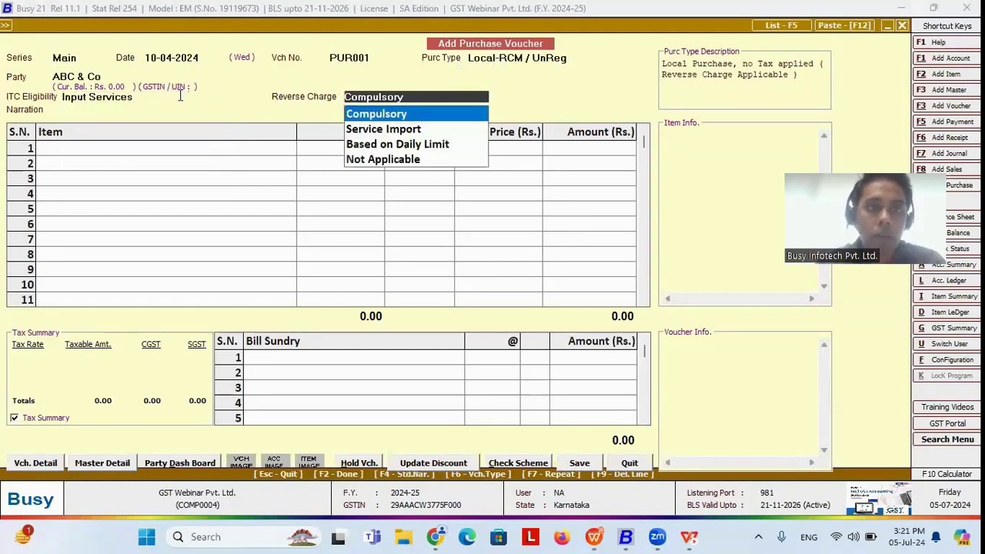
- Set the purchase voucher's reverse charge to Compulsory and leave the narration blank
key(Down)
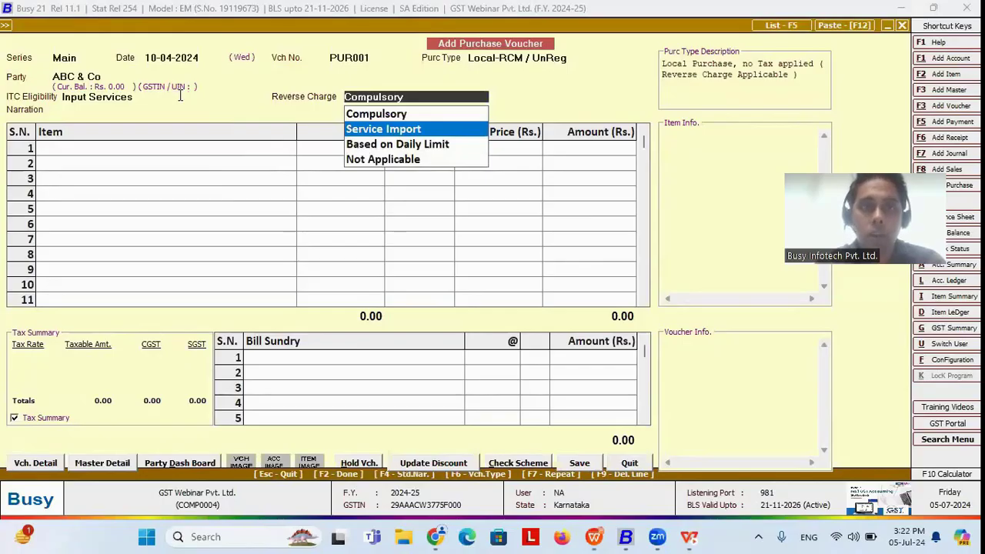
key(Up)
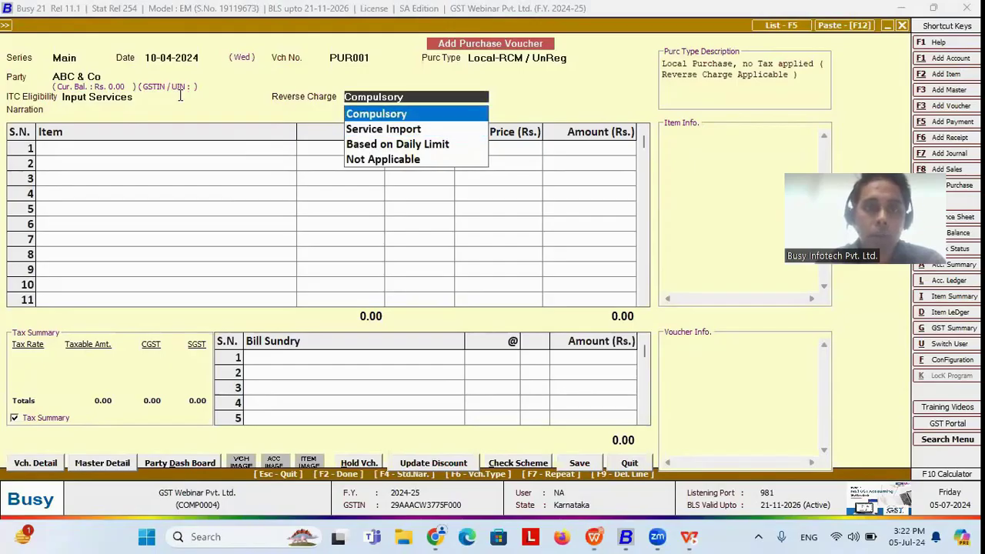
key(Return)
key(Return)
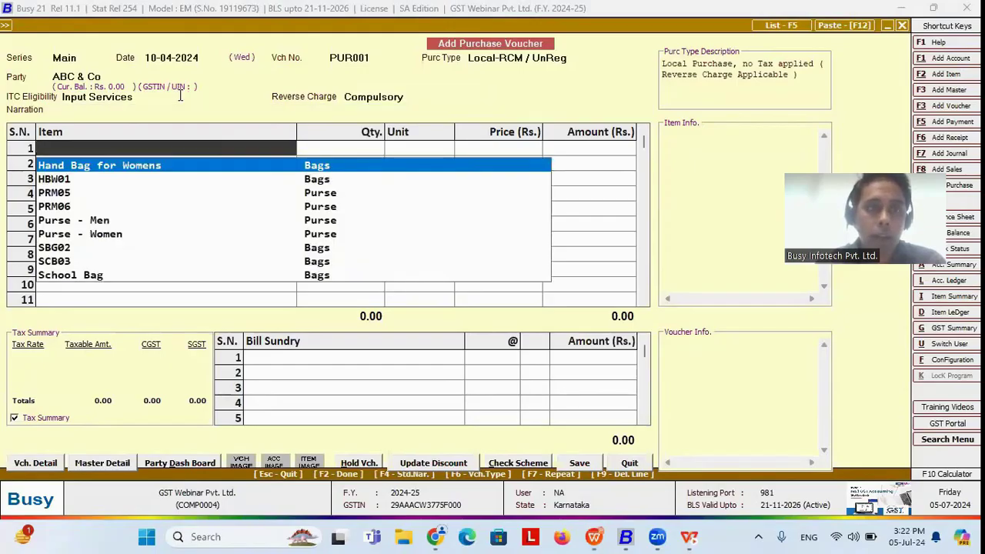
- Add the item Hand Bag for Womens with quantity 1, keeping the default unit and price
key(Down)
key(Return)
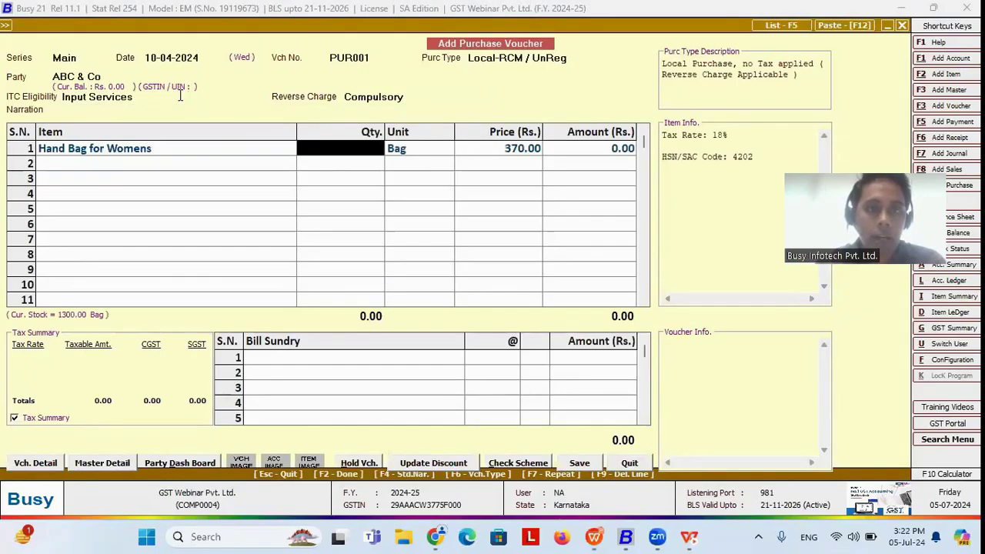
text(1)
key(Return)
key(Return)
key(Return)
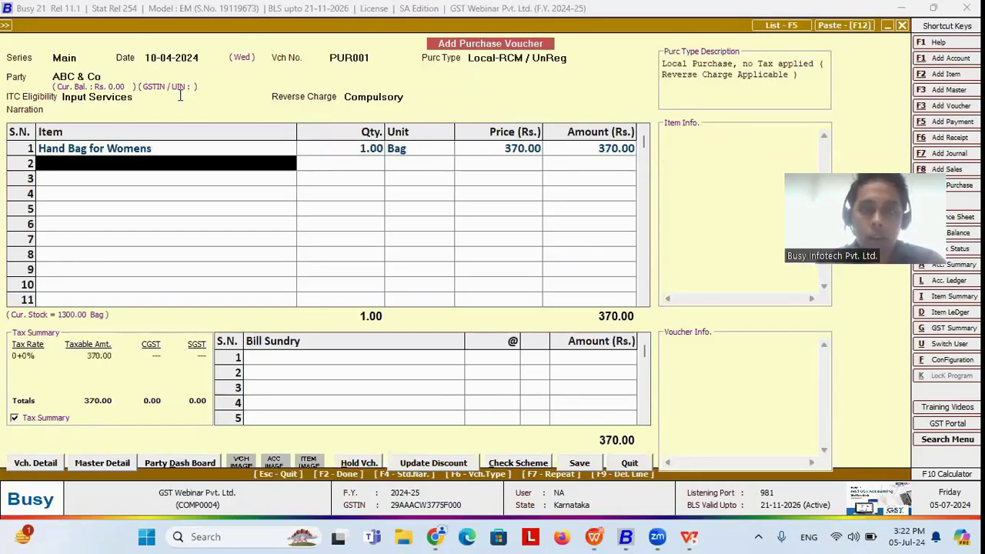
- Save the purchase voucher, accepting the default GST reporting details, bill-by-bill reference and transport details
click(579, 462)
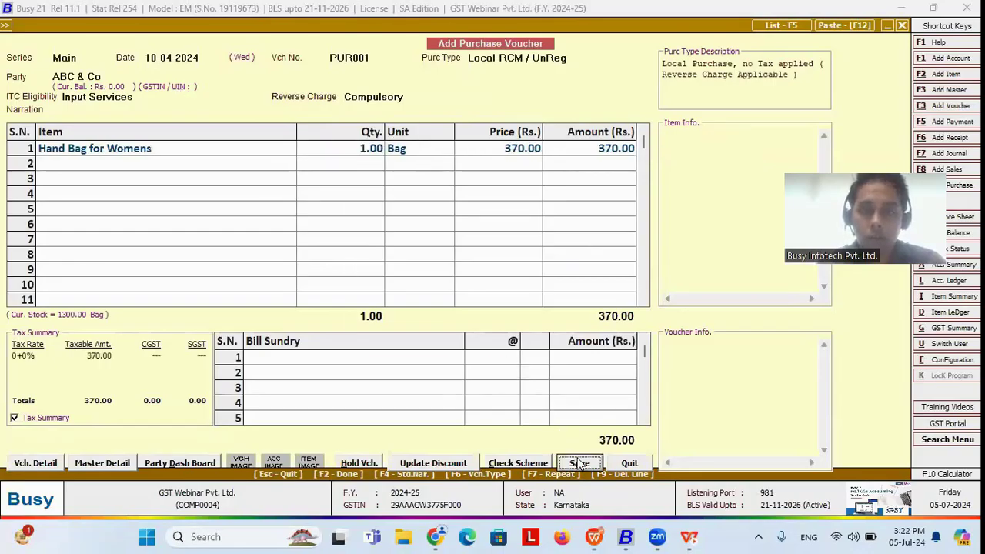
click(496, 322)
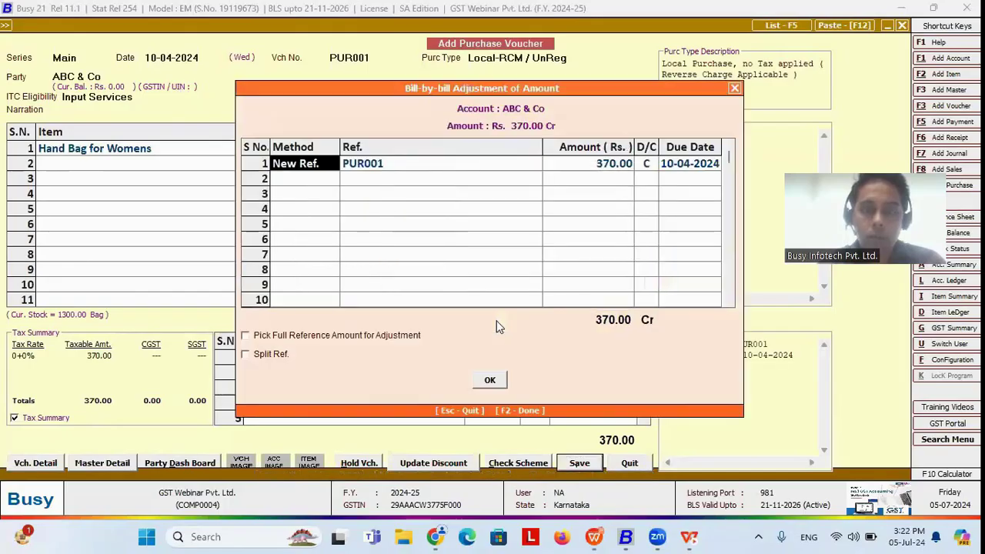
click(490, 381)
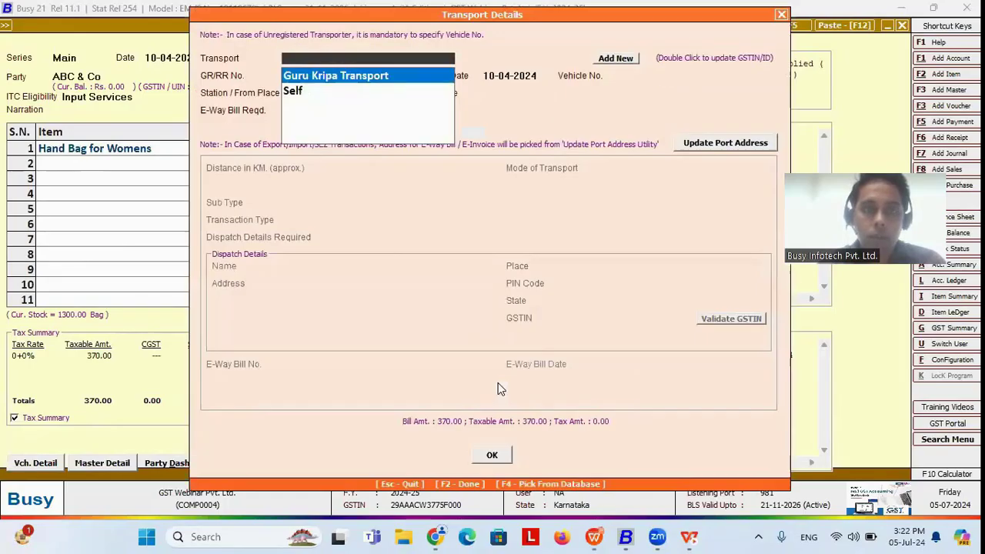
click(493, 455)
click(492, 455)
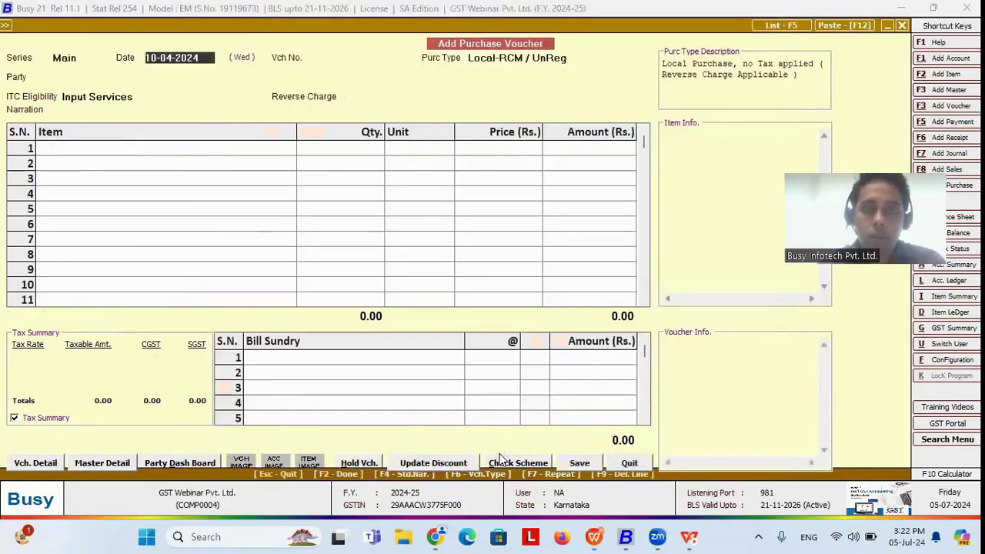
- Start another purchase voucher numbered PUR003 with the default date, purchase type Local-RCM / UnReg and party ABC & Co
text(PUR001)
key(Return)
key(Return)
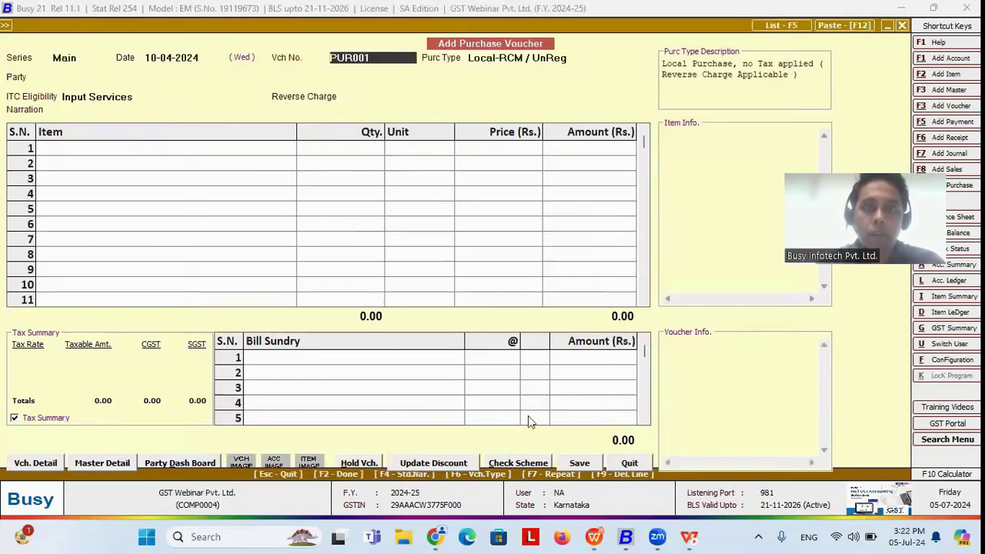
key(Return)
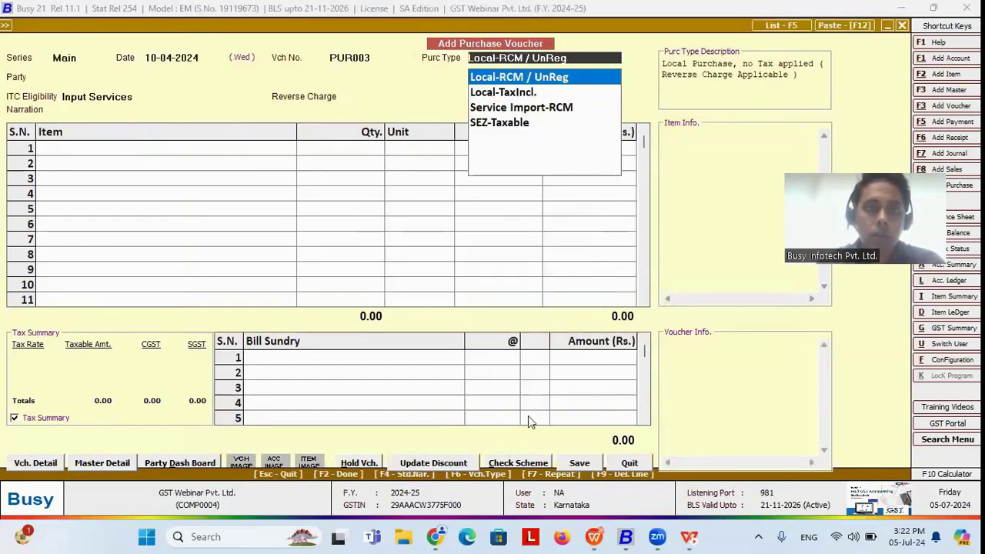
key(Return)
key(Return)
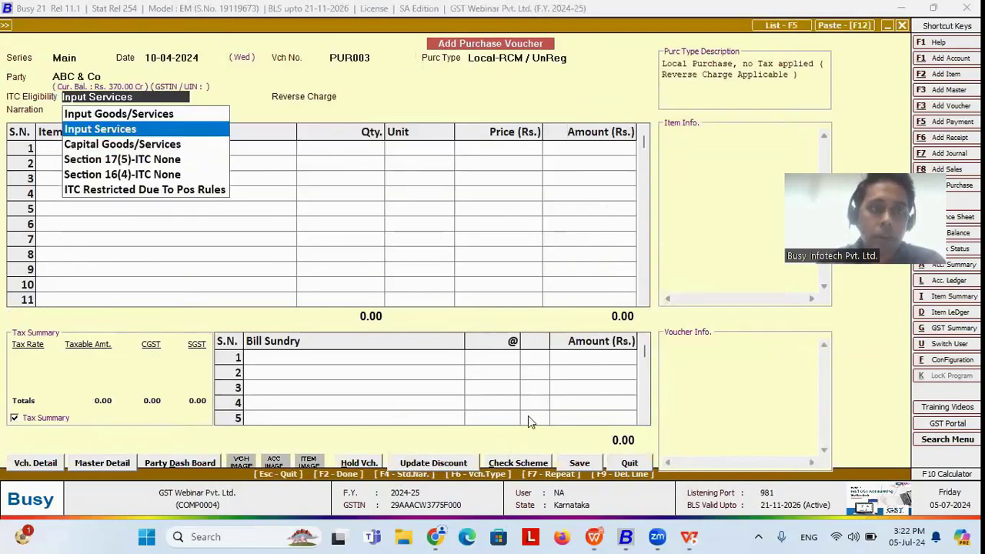
- Keep the ITC eligibility as Input Services and set the reverse charge to Service Import
key(Return)
key(Down)
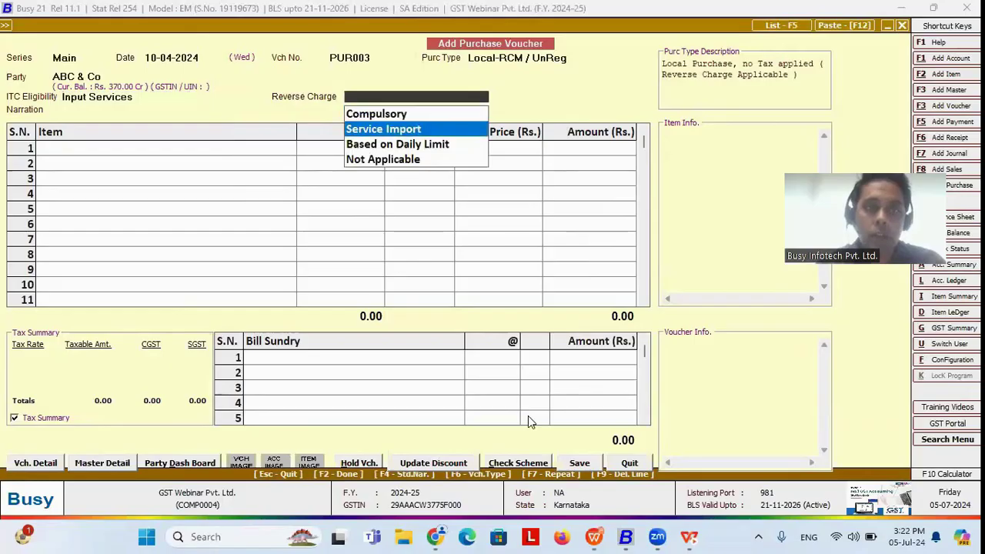
key(Return)
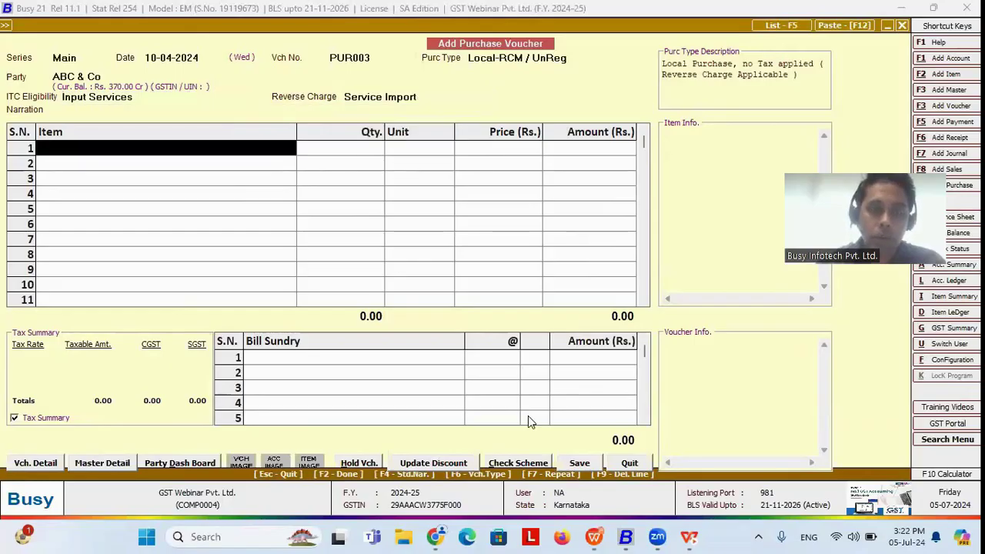
- Add the item Tailoring Charges with an amount of 3000
text(tai)
key(Return)
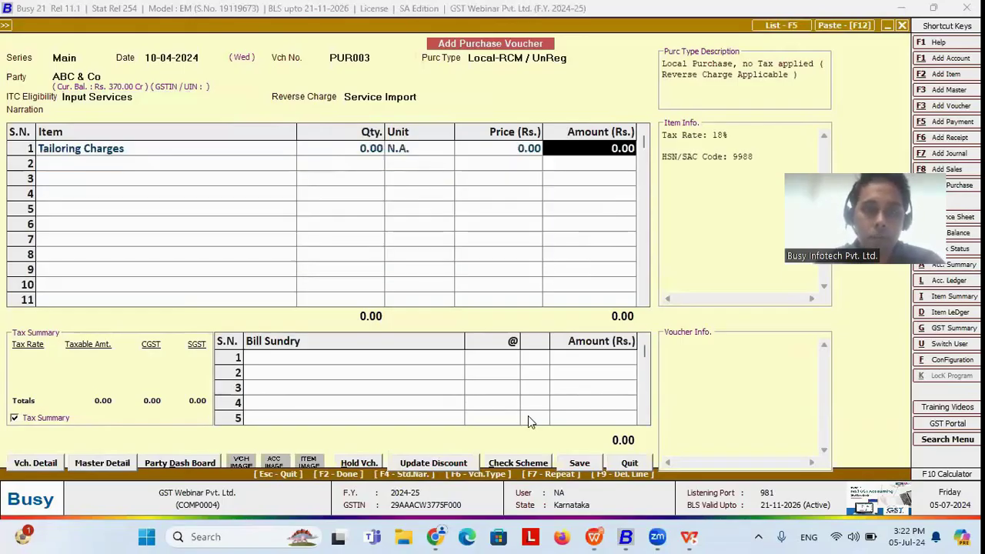
text(3000)
key(Return)
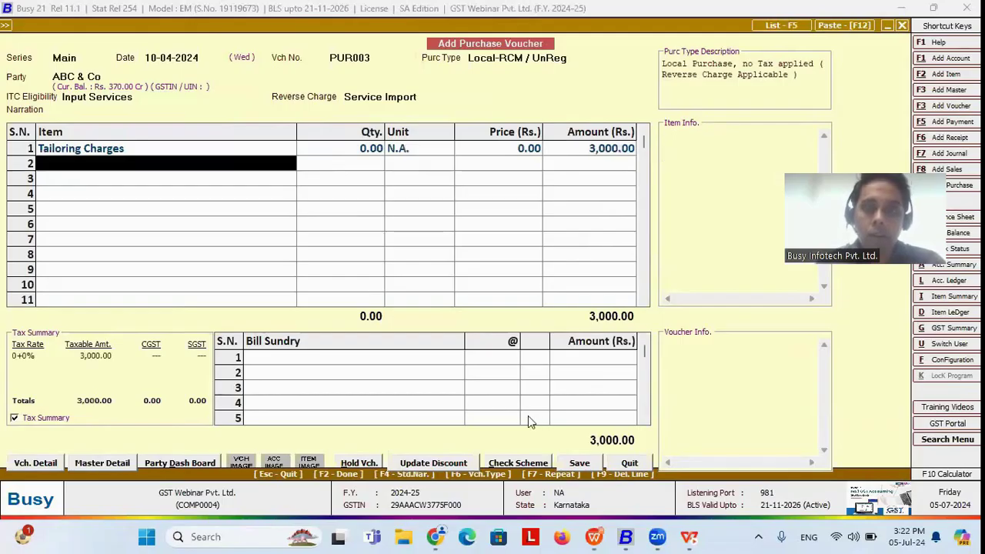
- Save the service import purchase voucher, accepting the default GST reporting, bill reference and transport details
click(580, 462)
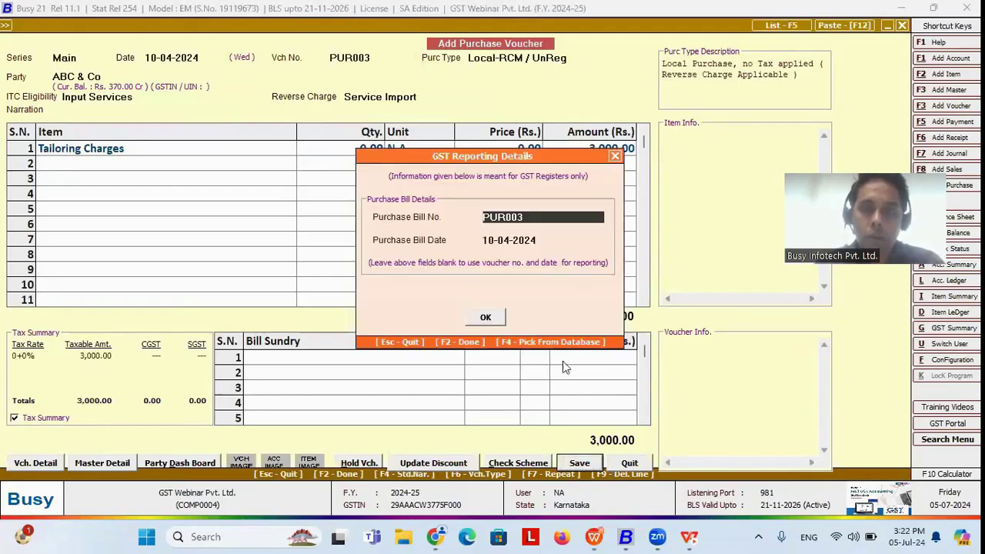
click(500, 318)
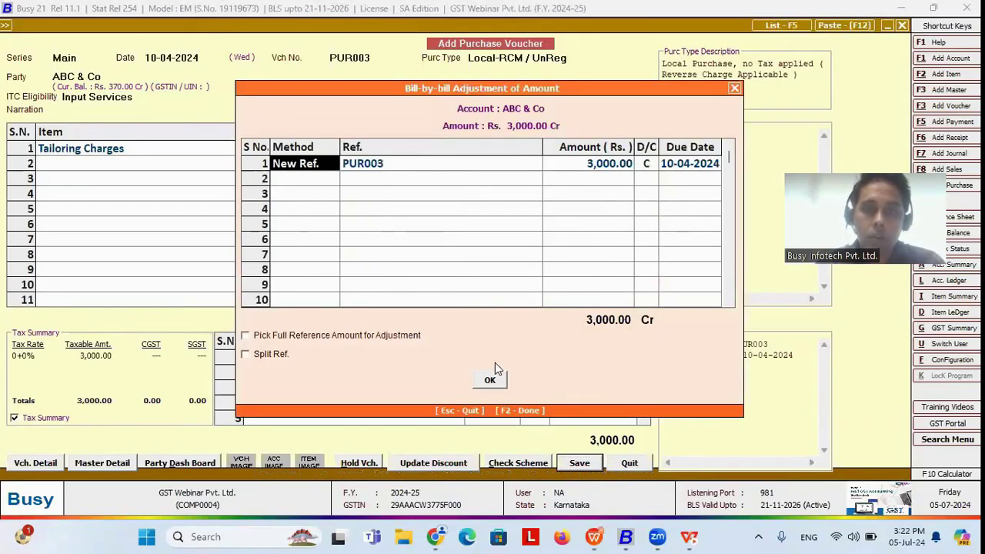
click(493, 380)
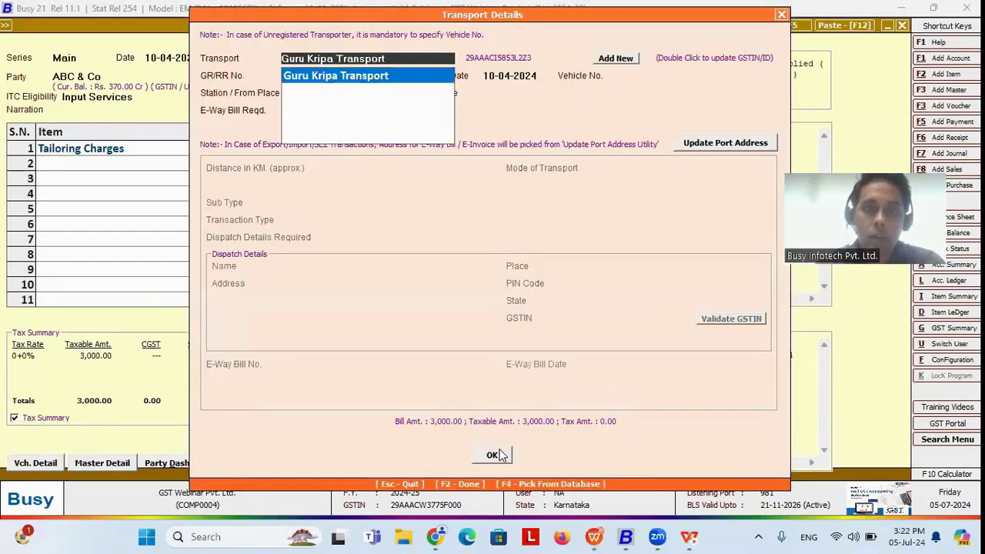
click(500, 456)
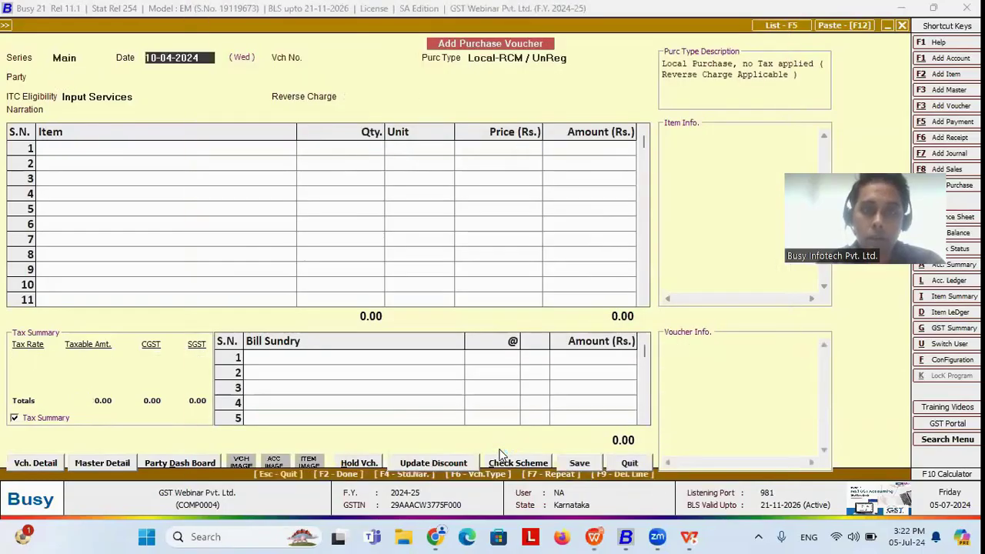
- Quit purchase voucher entry and open the Check/Post Consolidated RCM Payable utility among the GST miscellaneous utilities
key(Escape)
key(Down)
key(Down)
key(Down)
key(Down)
key(Up)
key(Up)
key(Up)
key(Down)
key(Down)
key(Down)
key(Down)
key(Down)
key(Down)
key(Down)
key(Down)
key(Down)
key(Down)
key(Down)
key(Down)
key(Down)
key(Down)
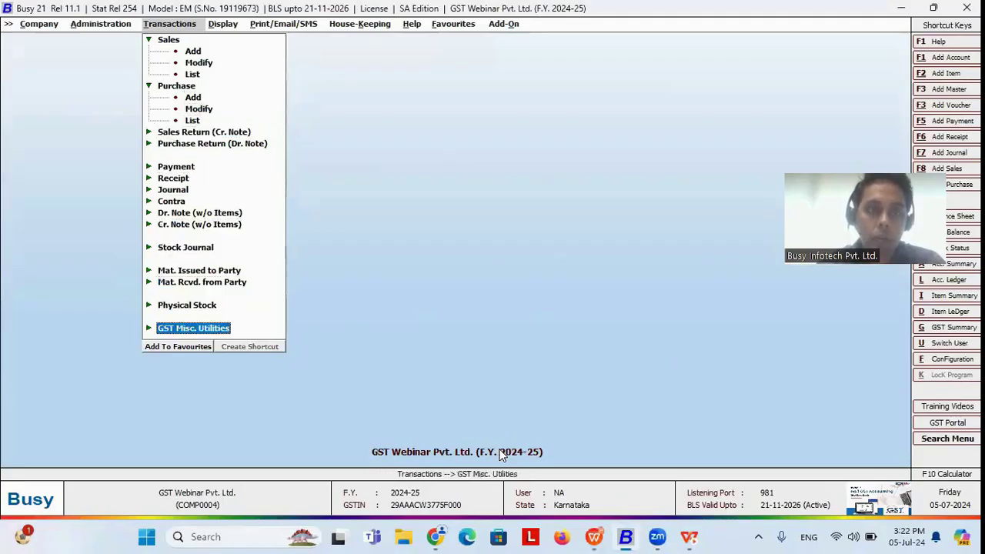
key(Return)
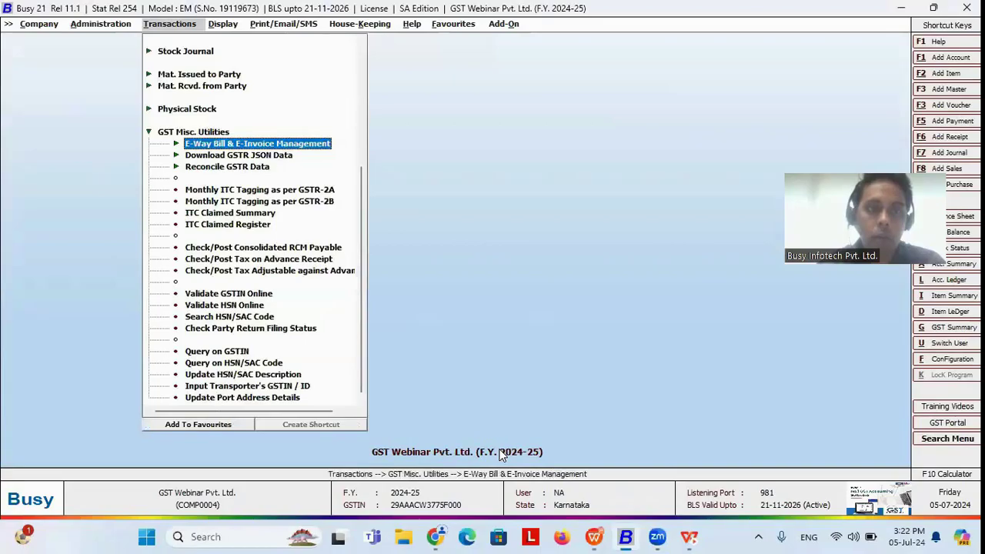
key(Down)
key(Down)
key(Down)
key(Down)
key(Down)
key(Down)
key(Down)
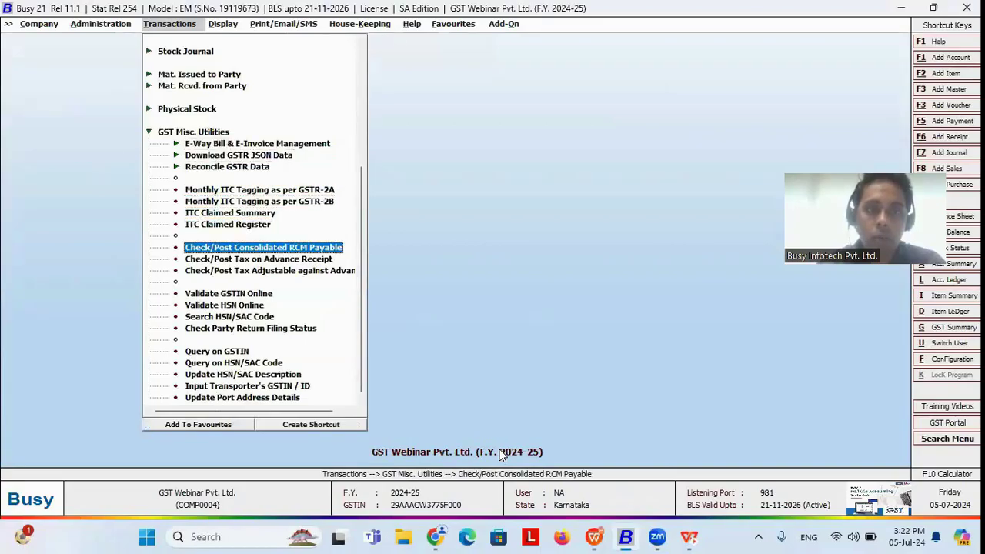
key(Return)
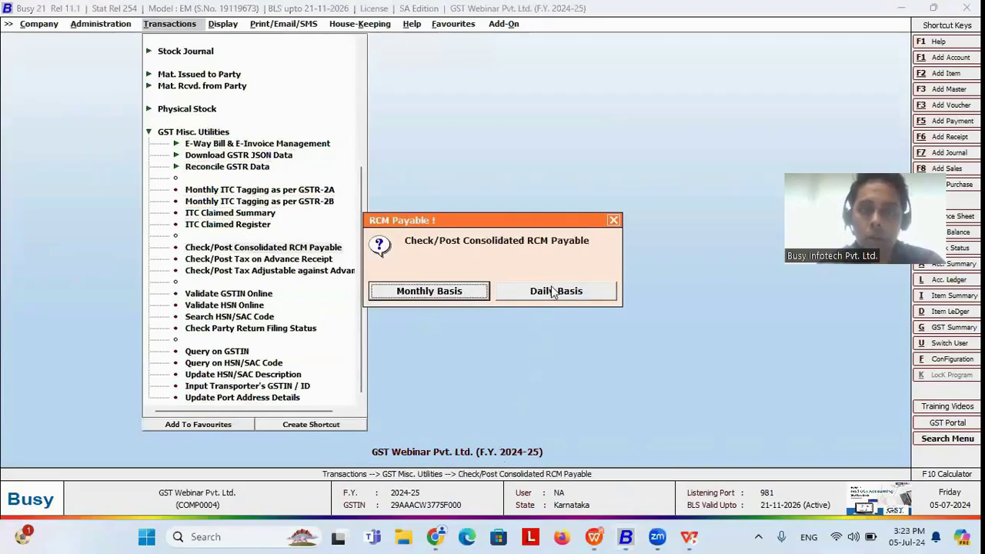
- Generate the RCM payable report on a daily basis from 01-06-2024, keeping the default ending date, no tax rounding and All Dates
click(551, 289)
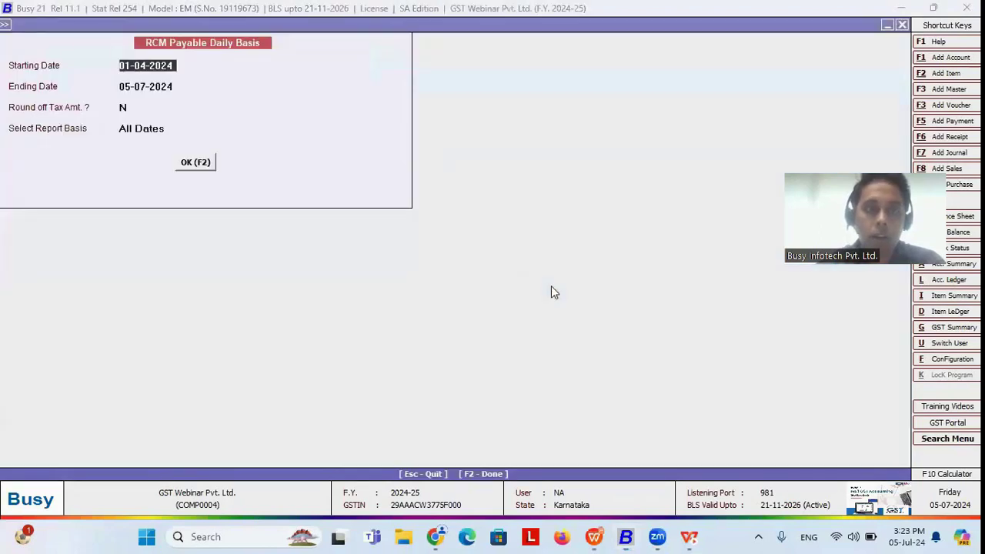
text(0)
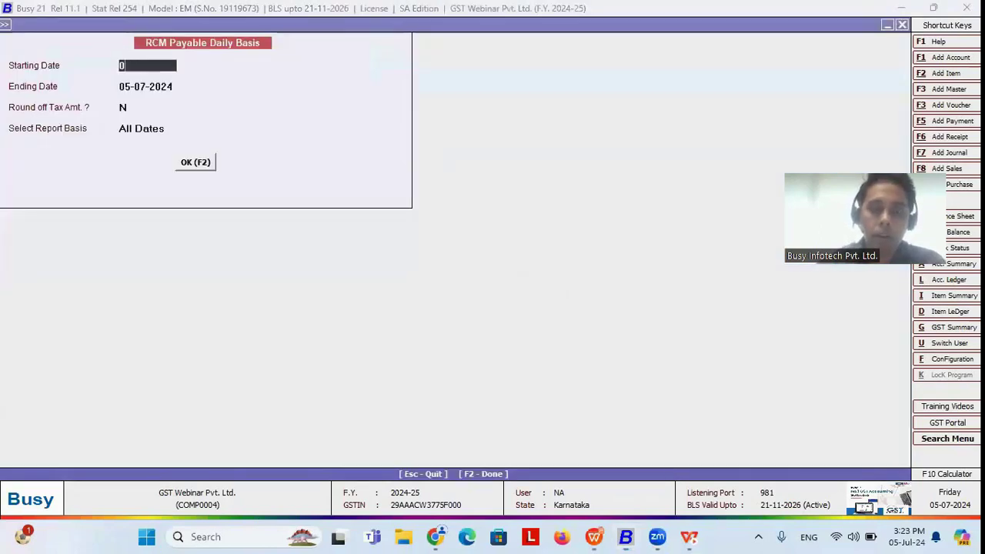
text(1-06)
key(Return)
key(Return)
key(Return)
key(Return)
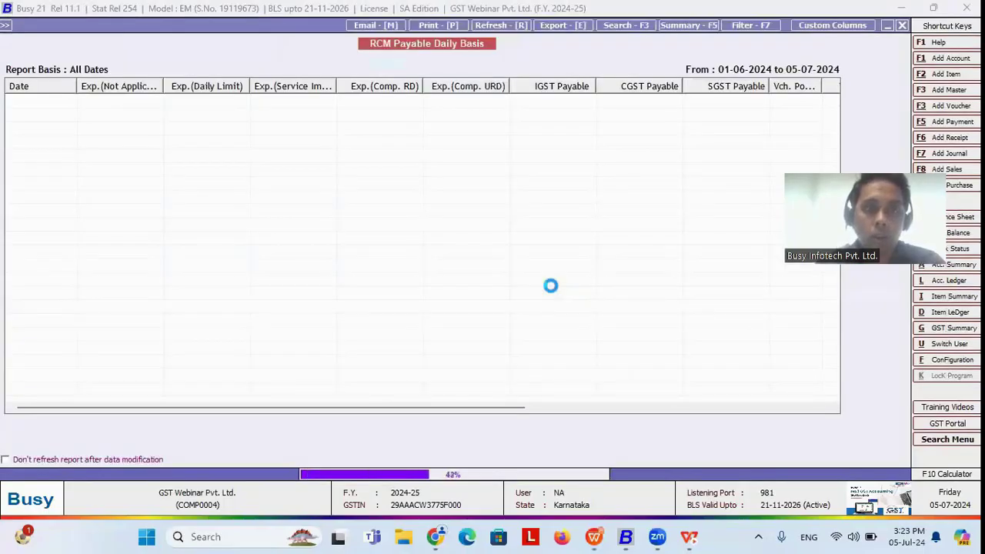
- Look through the daily RCM payable rows to check the expense, payable tax and voucher posting columns for each date
key(Down)
key(Down)
key(Down)
key(Down)
key(Down)
key(Down)
key(Down)
key(Down)
key(Down)
key(Down)
key(Down)
key(Down)
key(Down)
key(Down)
key(Down)
key(Down)
key(Down)
key(Down)
key(Down)
key(Down)
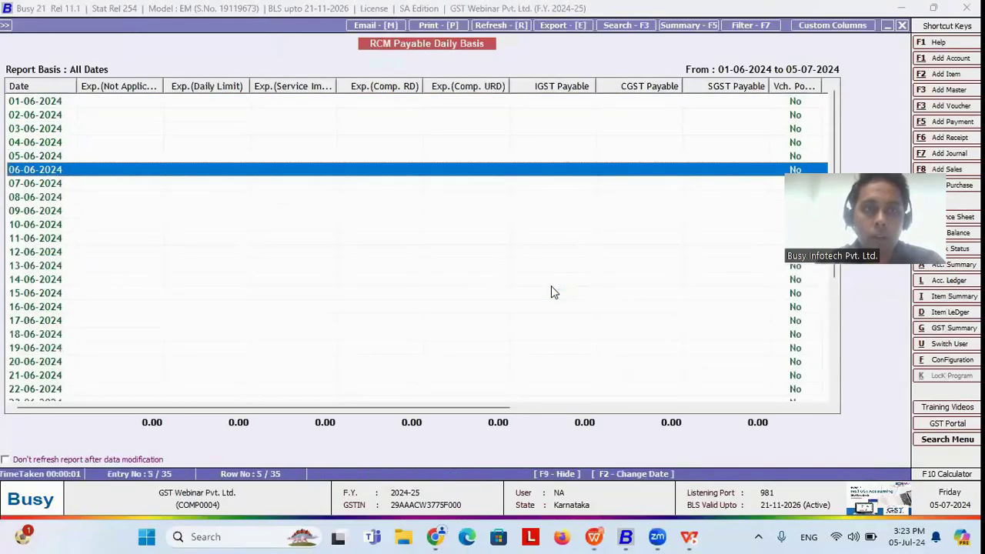
key(Down)
key(Up)
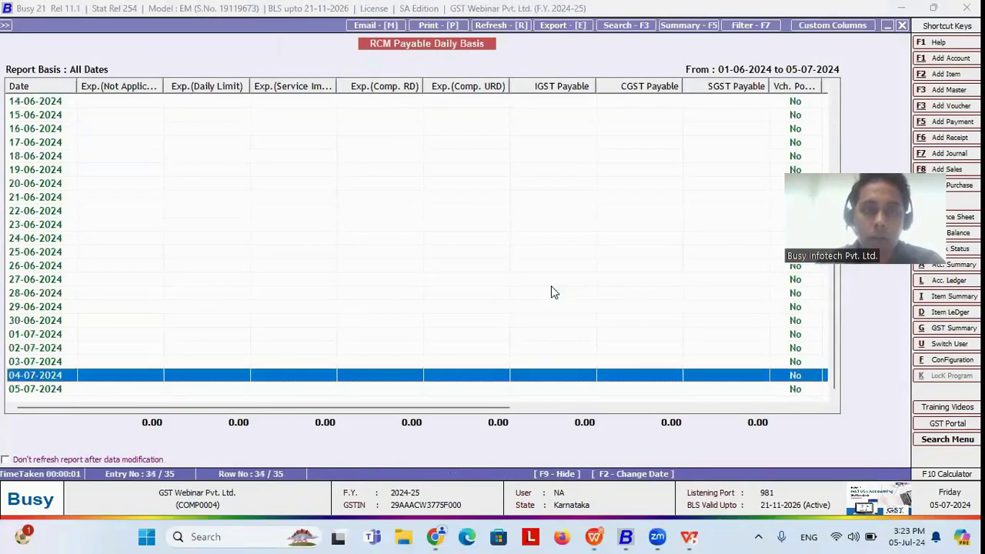
- Quit the daily RCM report and check the latest purchase voucher's date in the purchase voucher modification screen
key(Escape)
key(Escape)
key(Up)
key(Up)
key(Up)
key(Up)
key(Up)
key(Up)
key(Up)
key(Up)
key(Up)
key(Up)
key(Up)
key(Up)
key(Up)
key(Return)
key(Down)
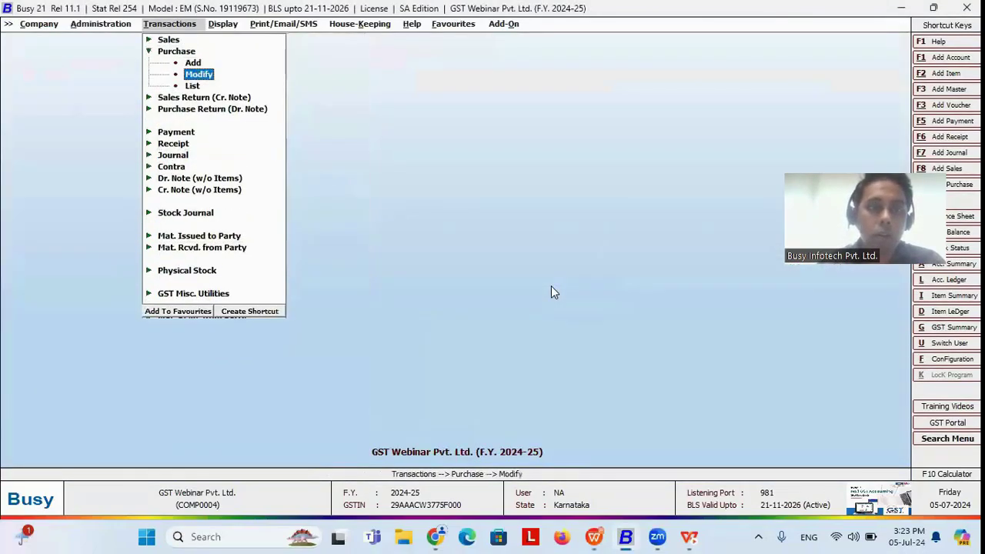
key(Return)
key(Return)
key(Return)
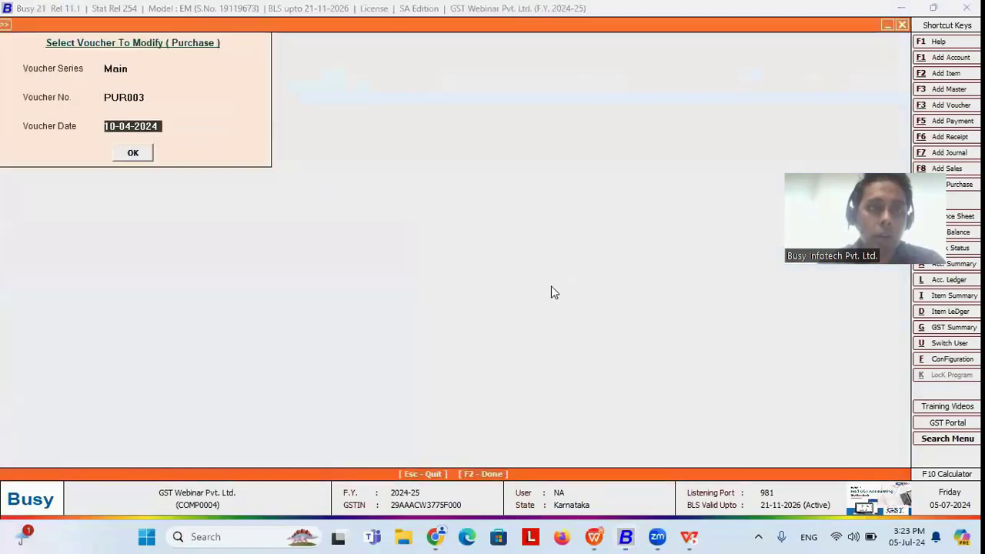
key(Escape)
- Open the Check/Post Consolidated RCM Payable utility among the GST miscellaneous utilities
key(Down)
key(Down)
key(Down)
key(Down)
key(Down)
key(Down)
key(Down)
key(Down)
key(Down)
key(Down)
key(Down)
key(Down)
key(Down)
key(Down)
key(Down)
key(Up)
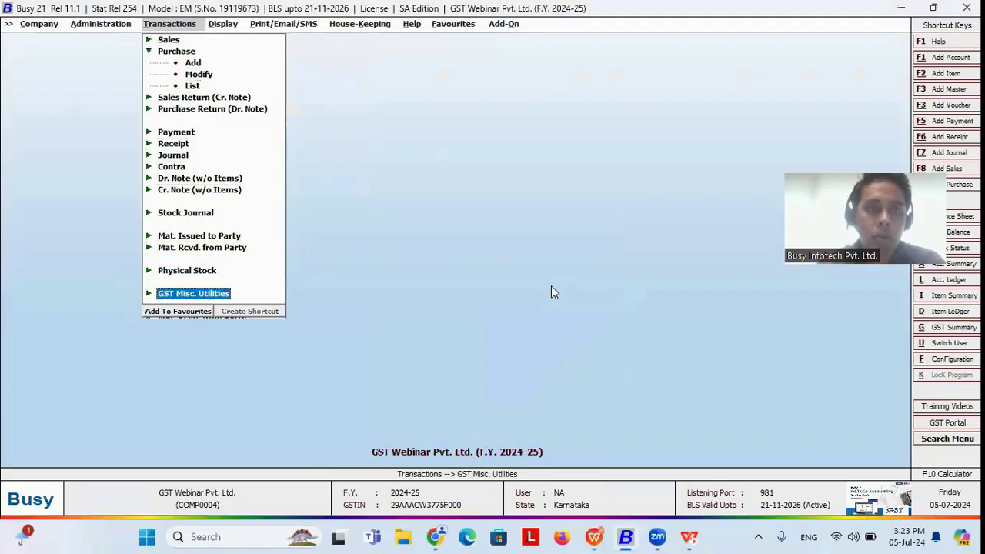
key(Return)
key(Down)
key(Down)
key(Down)
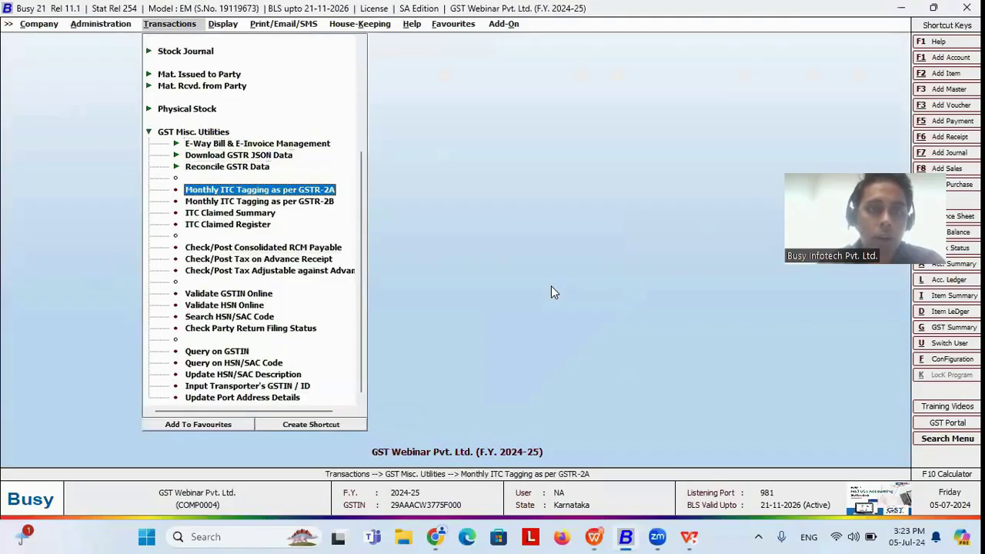
key(Down)
key(Down)
key(Down)
key(Down)
key(Return)
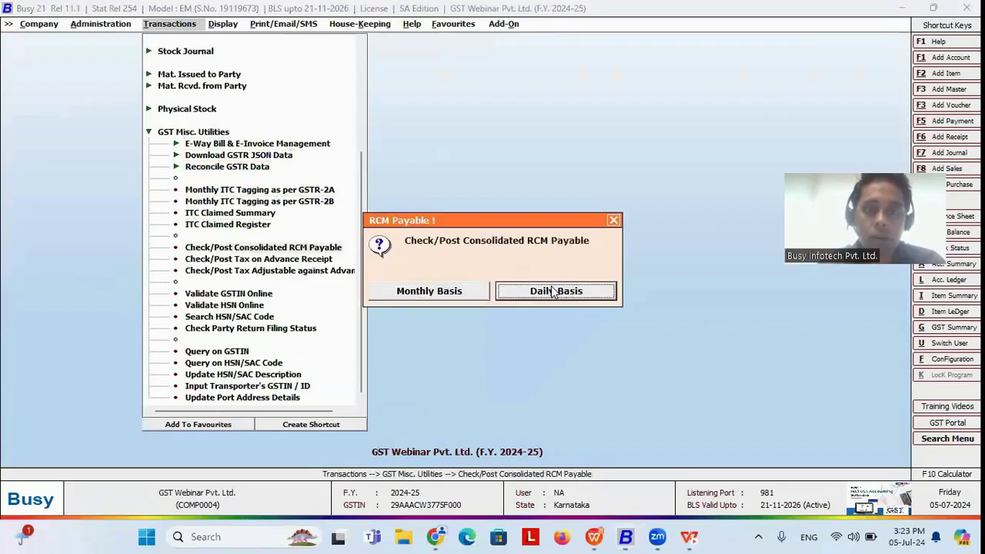
- Generate the RCM payable report on a daily basis from 10-04-2024, keeping the default ending date, no tax rounding and All Dates
click(551, 291)
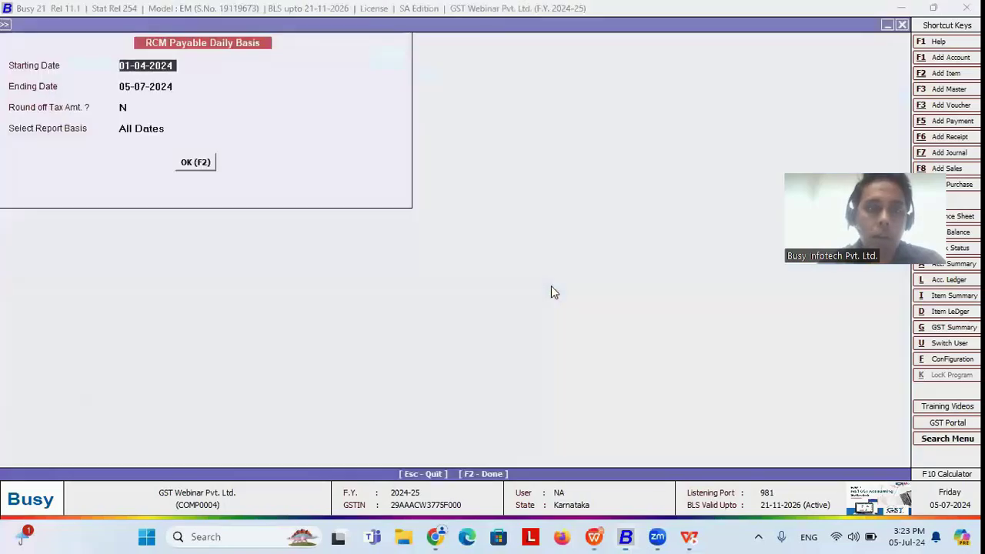
text(10-04)
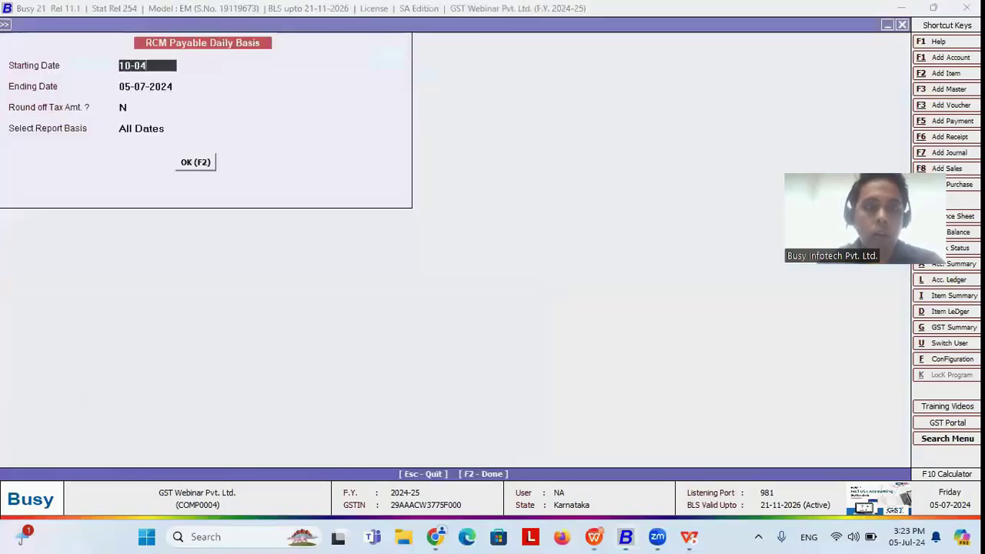
key(Return)
key(Return)
key(F2)
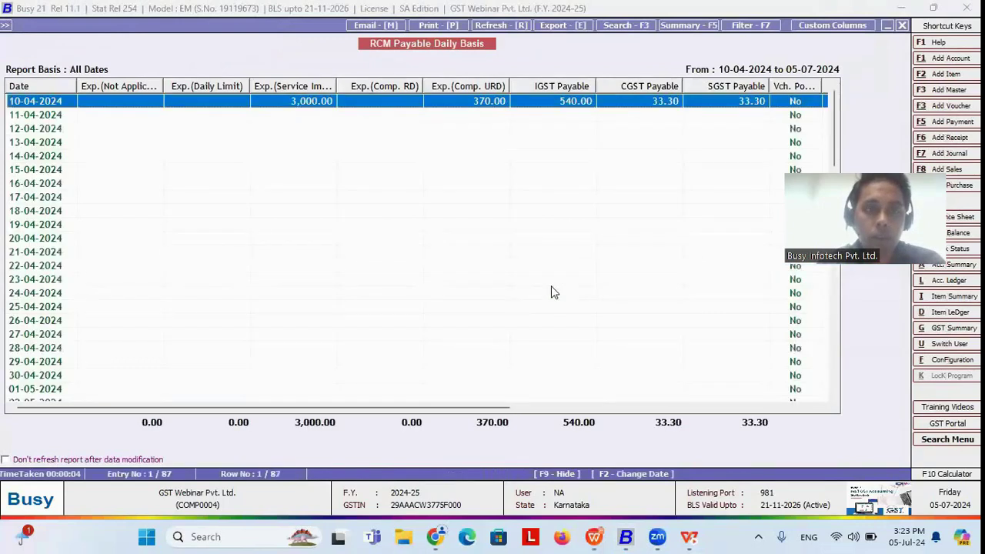
- Open the 10-04-2024 RCM details and create a Consolidated RCM Payable voucher in series Main, keeping the default date and tax accounts
double_click(474, 103)
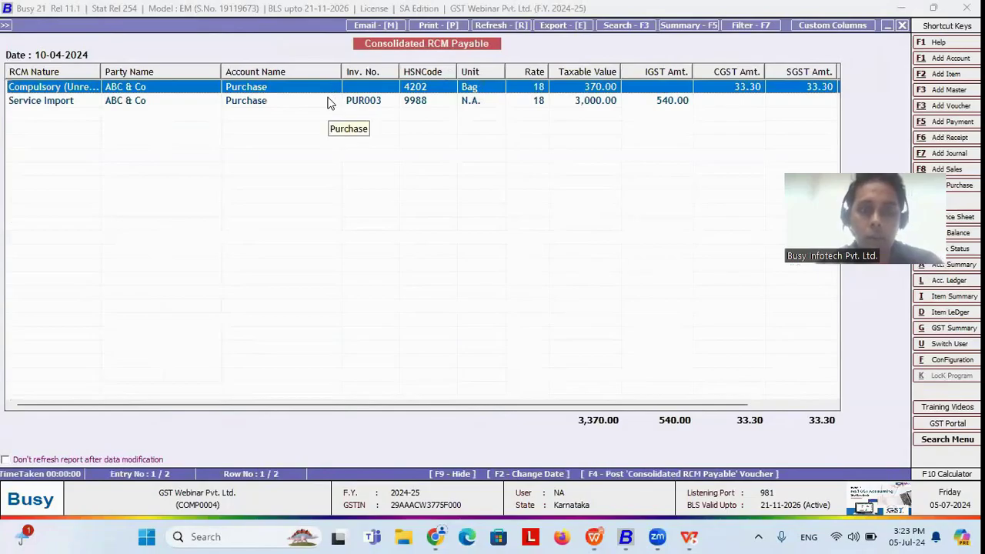
key(F4)
key(Return)
key(Return)
key(Return)
key(Return)
key(Return)
key(Return)
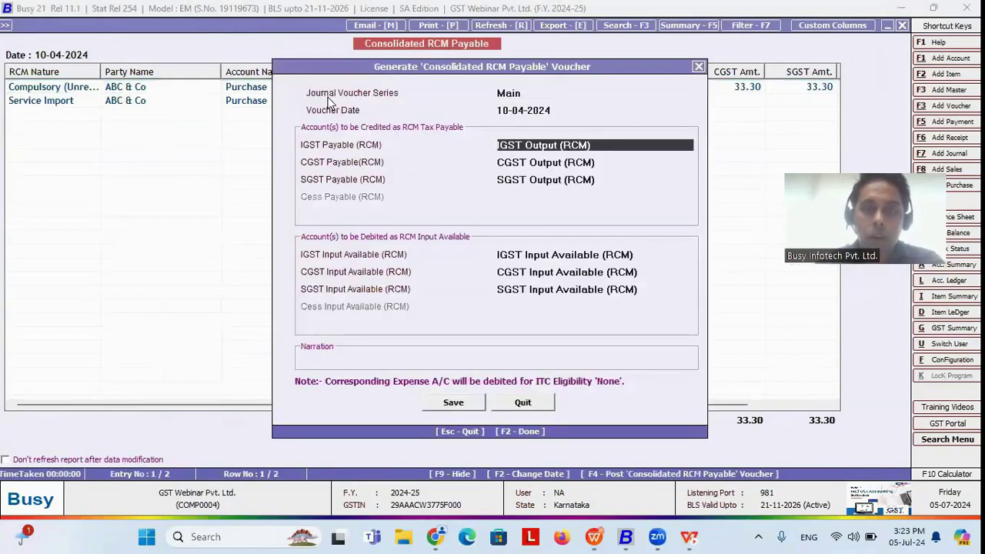
key(Return)
key(Return)
key(Return)
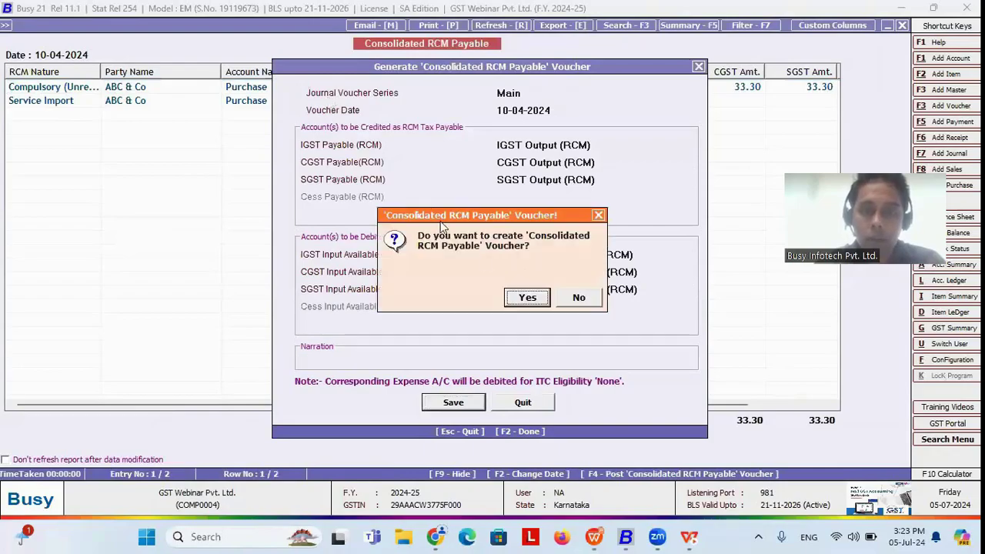
click(523, 300)
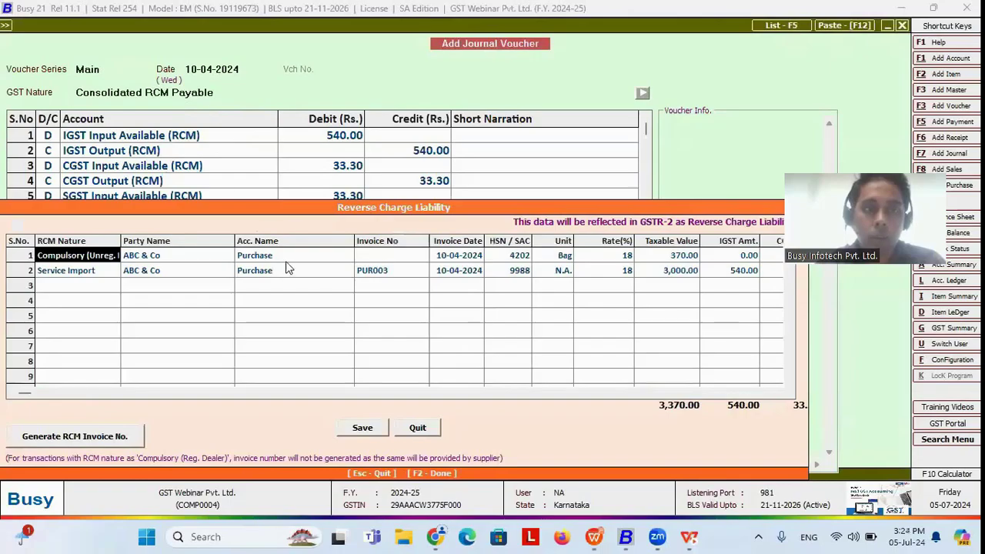
- Generate the RCM invoice number for the reverse charge liability entries and save the consolidated RCM payable journal voucher
click(286, 263)
click(308, 273)
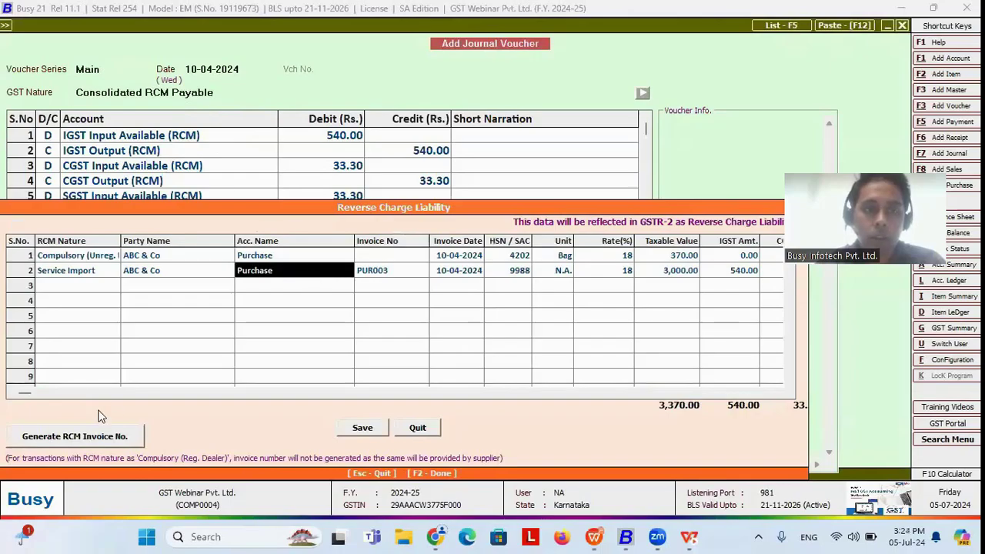
click(93, 437)
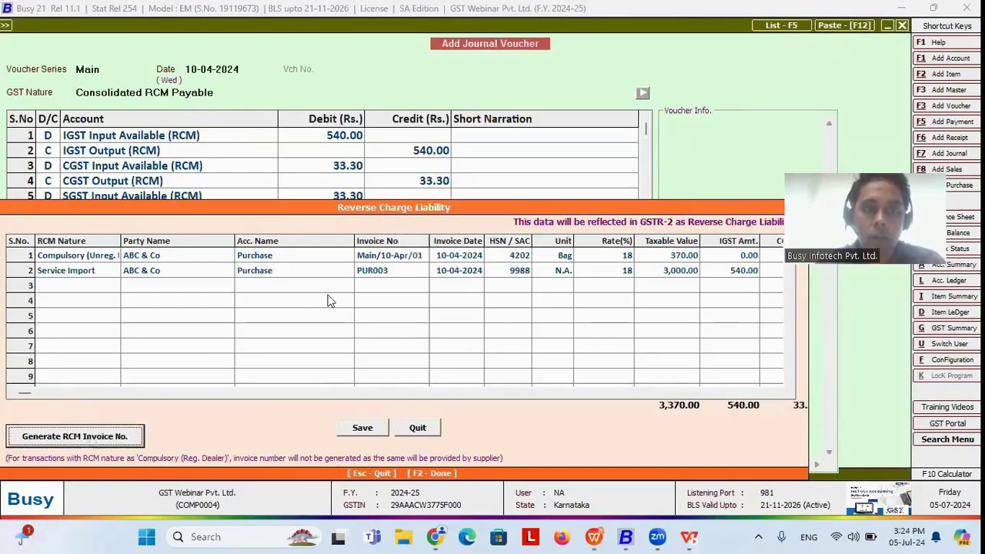
click(400, 260)
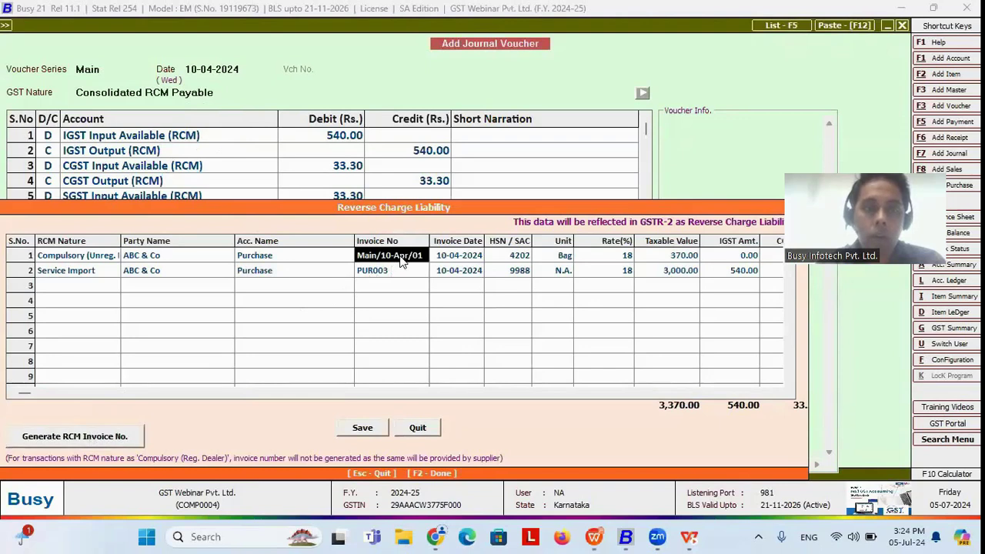
click(256, 261)
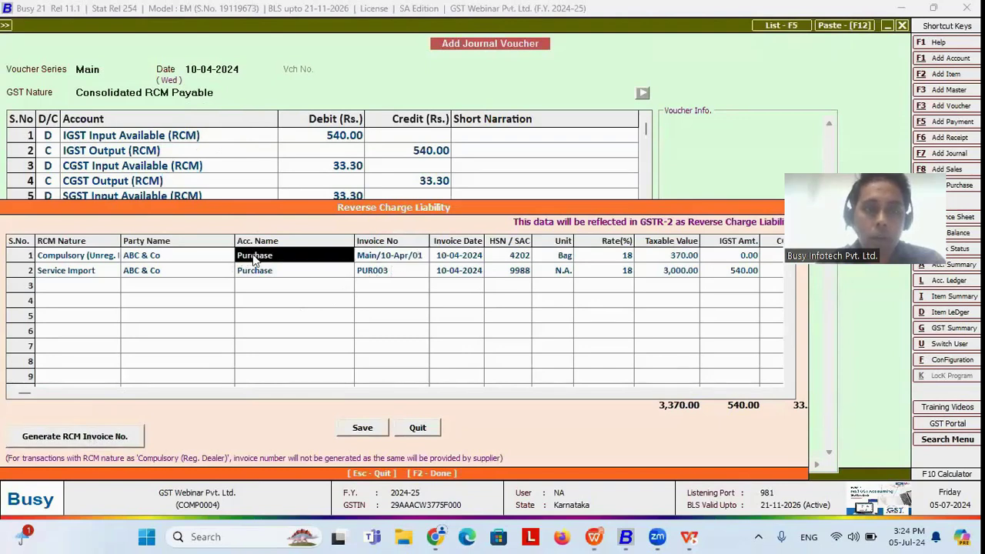
click(389, 258)
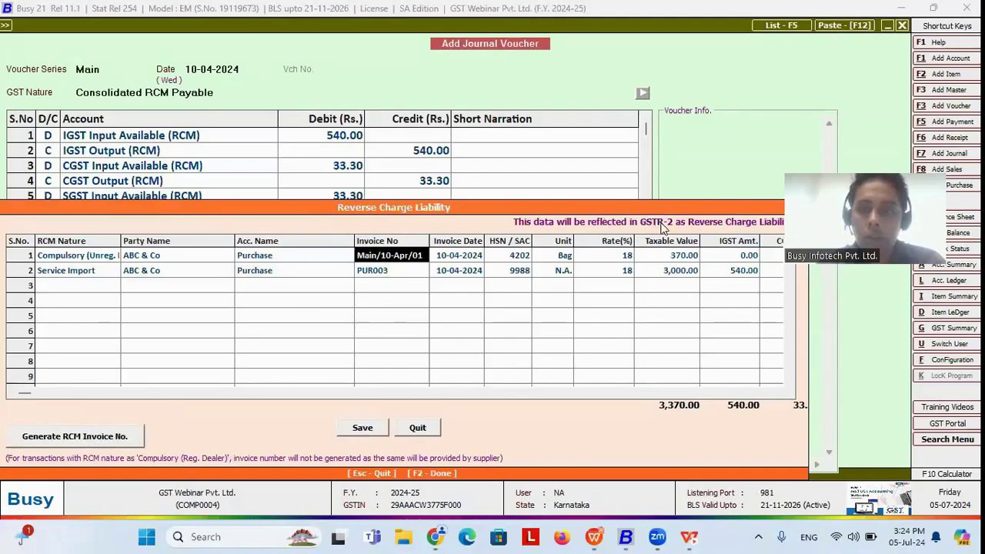
click(363, 429)
click(524, 303)
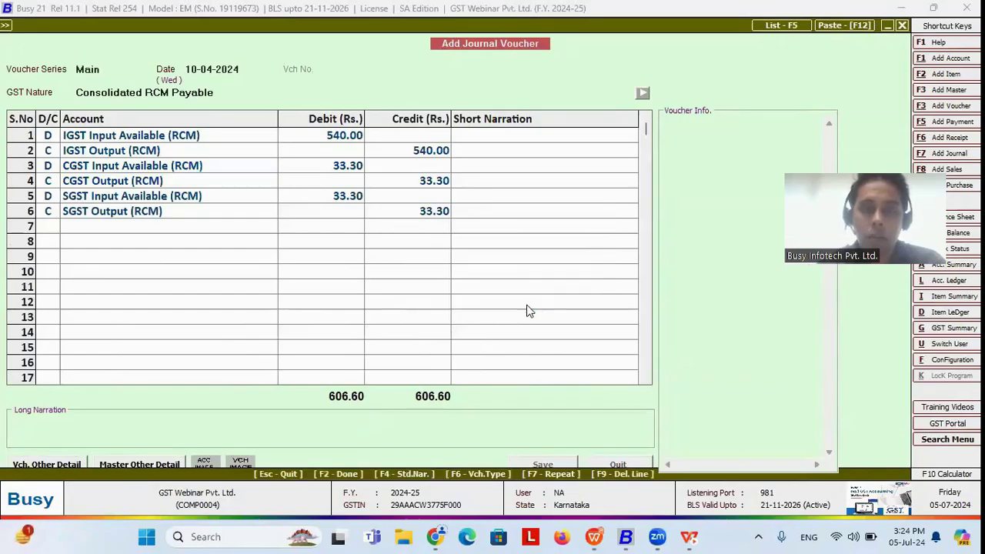
- Preview the RCM tax invoice with the STANDARD header format, then close it and quit the RCM payable report
click(527, 298)
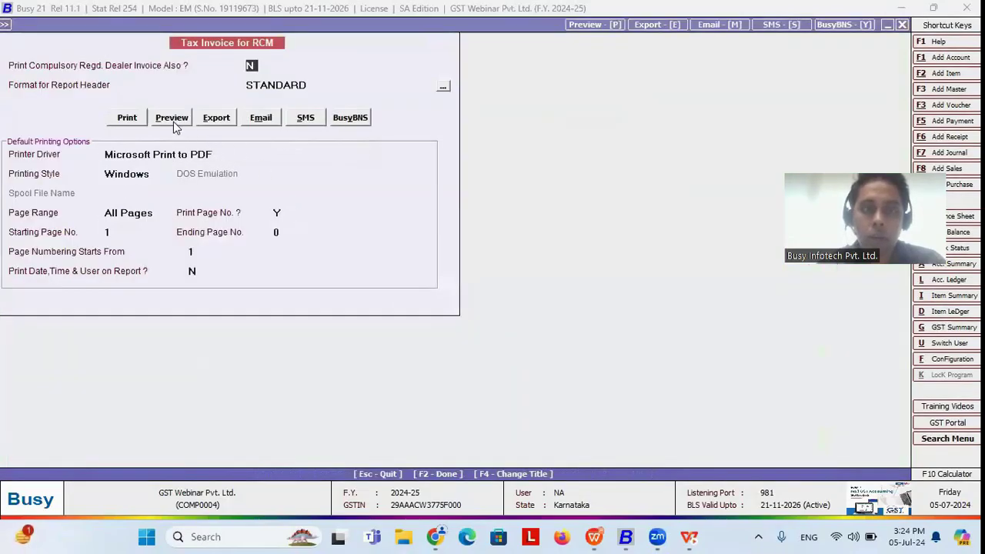
click(172, 122)
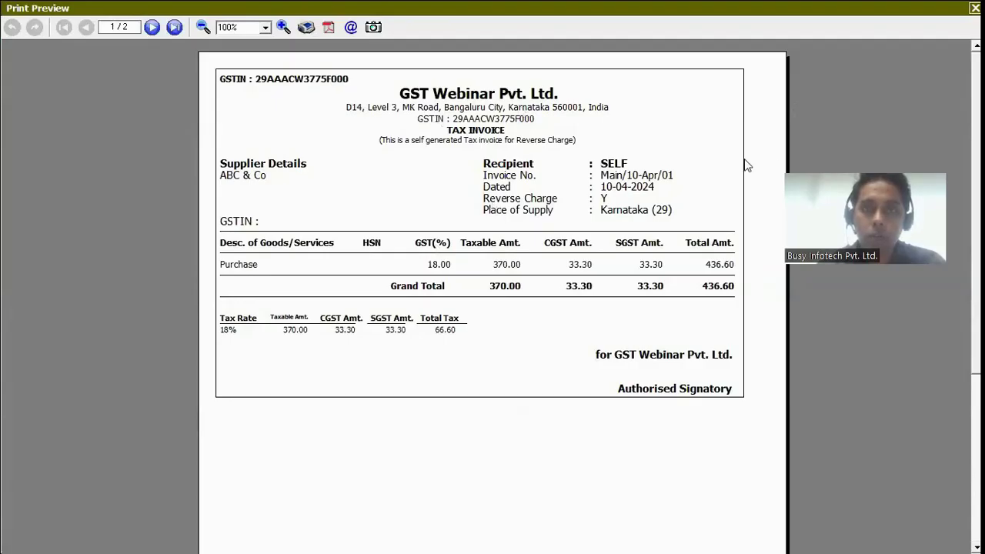
key(Escape)
key(Escape)
key(Escape)
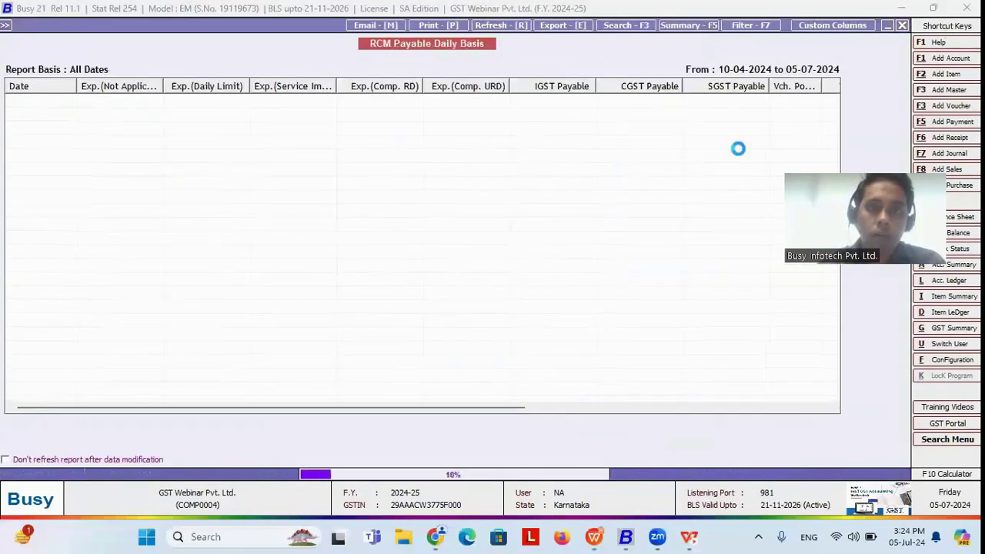
key(Escape)
key(Escape)
key(Escape)
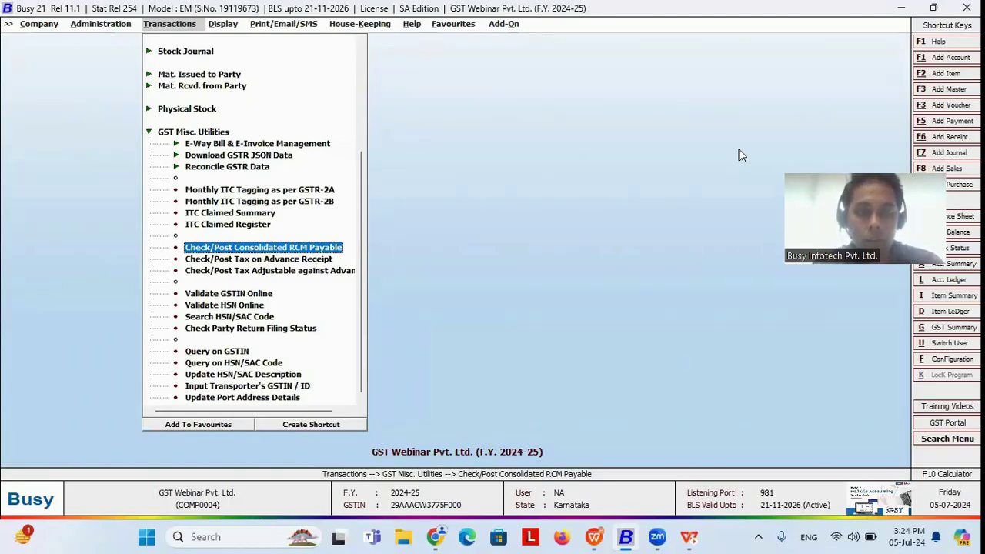
key(alt+Tab)
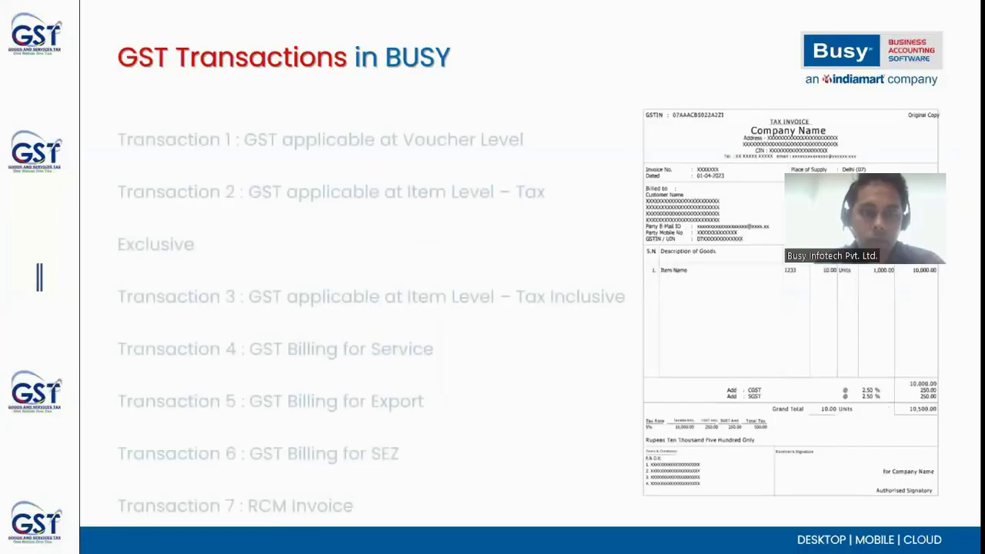
key(Right)
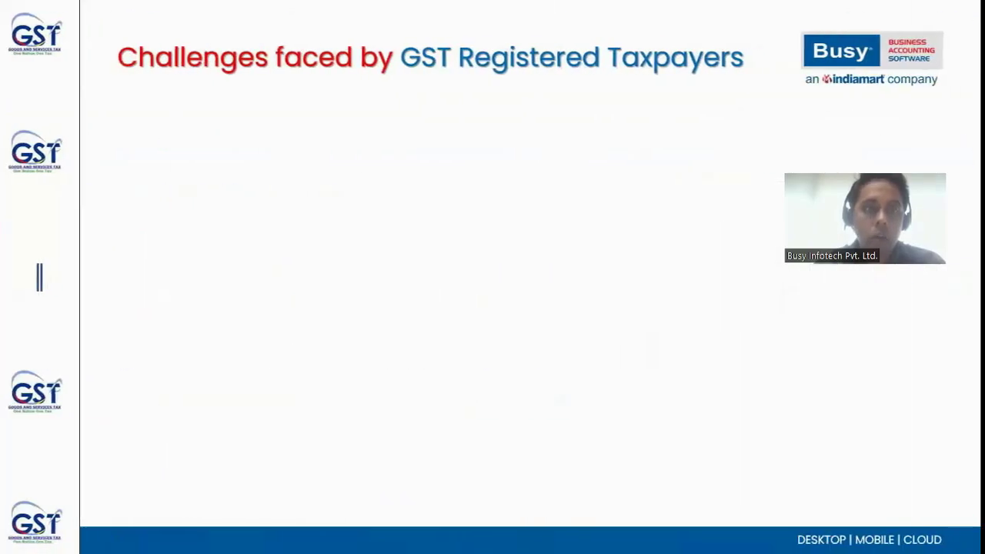
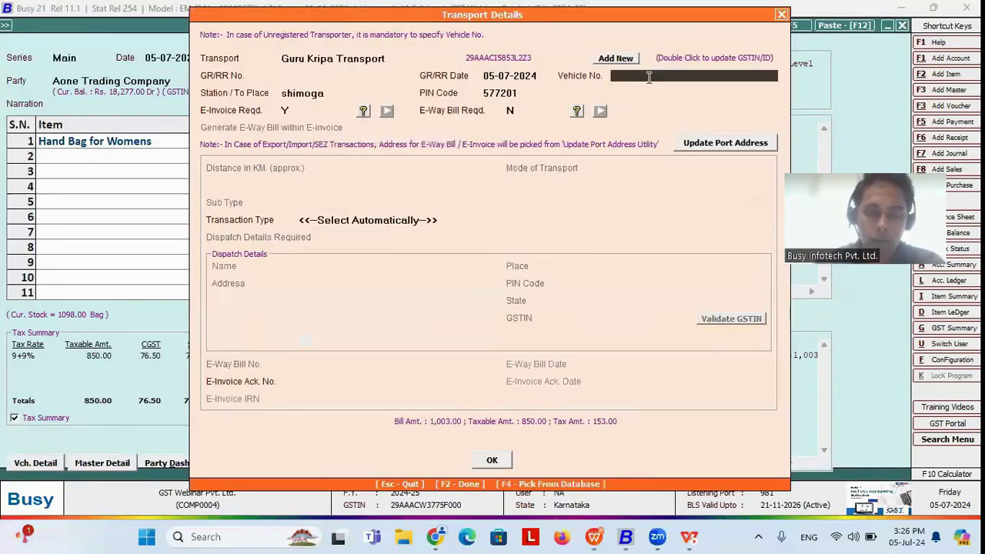
- Enter vehicle number HJK0001 in the transport details, set E-Way Bill required to Y, and accept the details
text(HJK0)
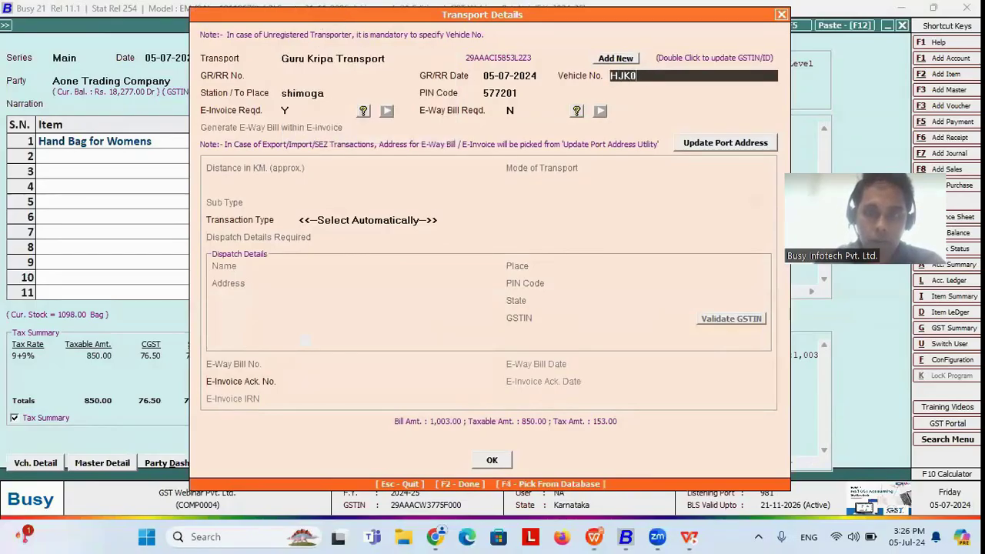
text(001)
key(Return)
key(Return)
key(Return)
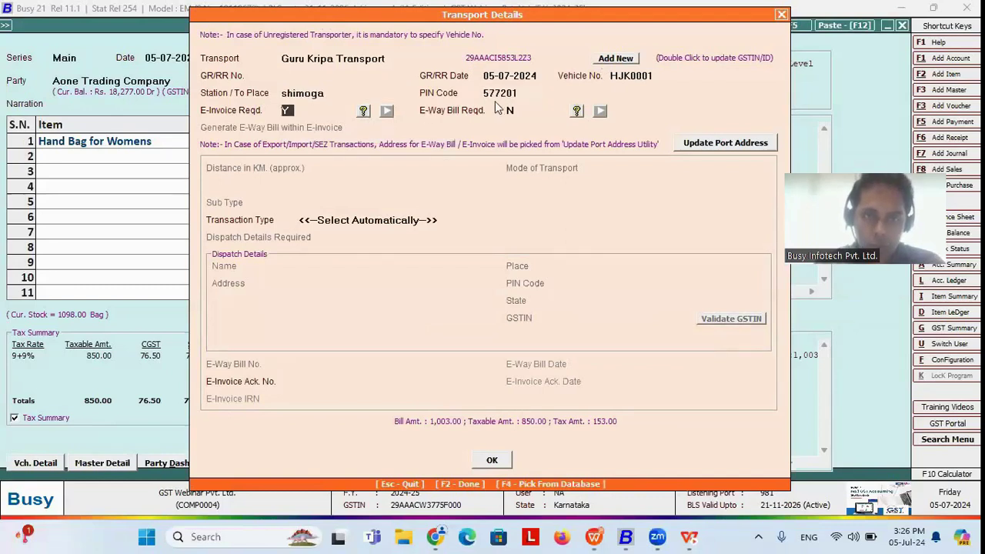
click(512, 110)
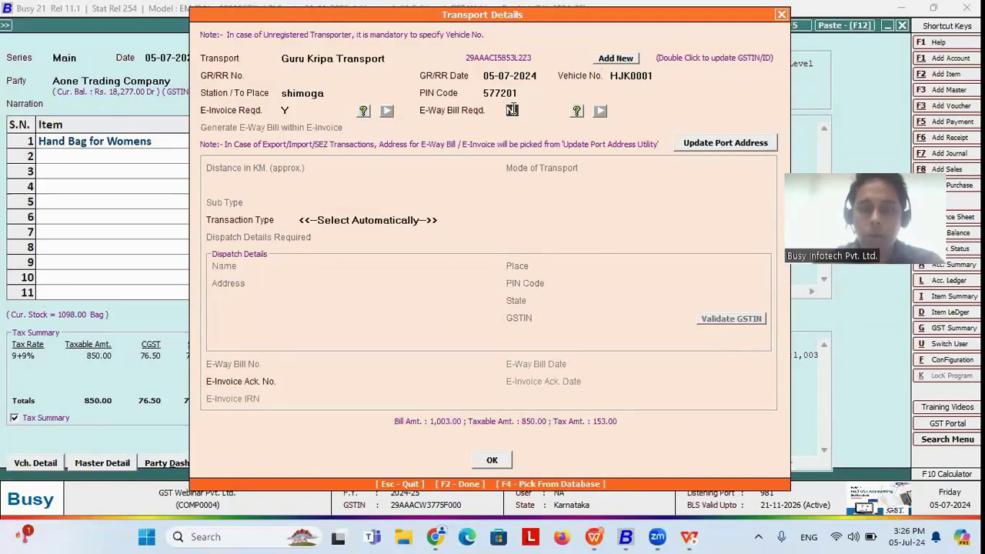
text(Y)
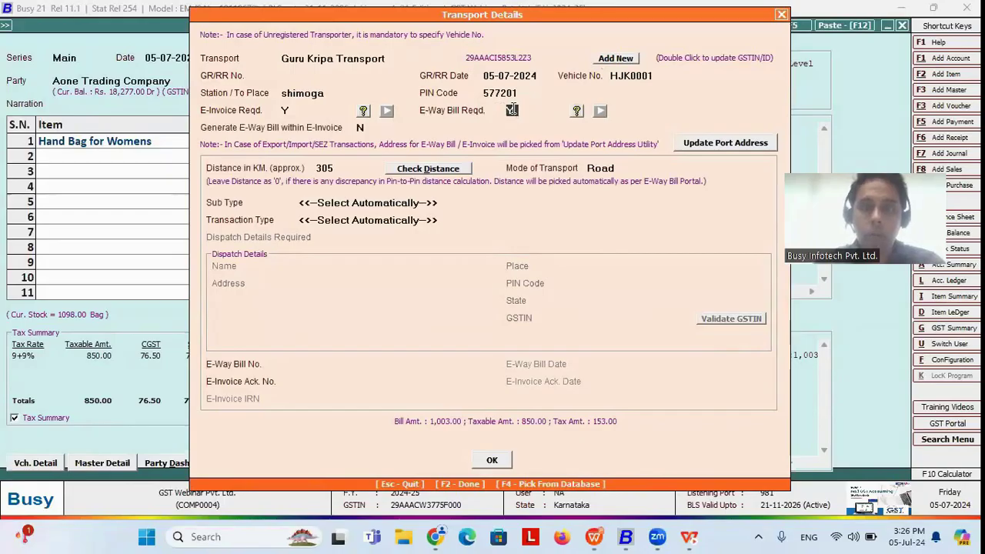
click(363, 127)
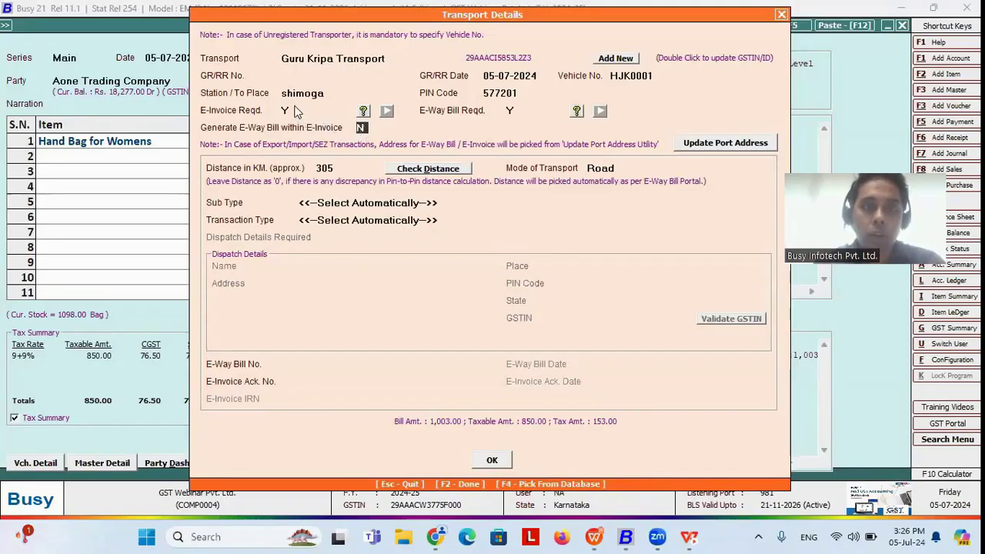
click(509, 111)
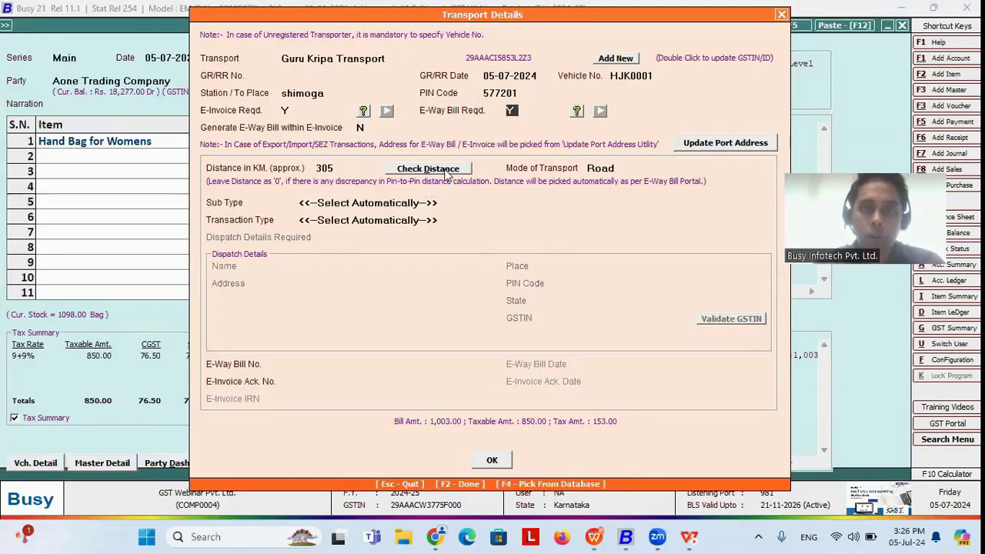
click(491, 460)
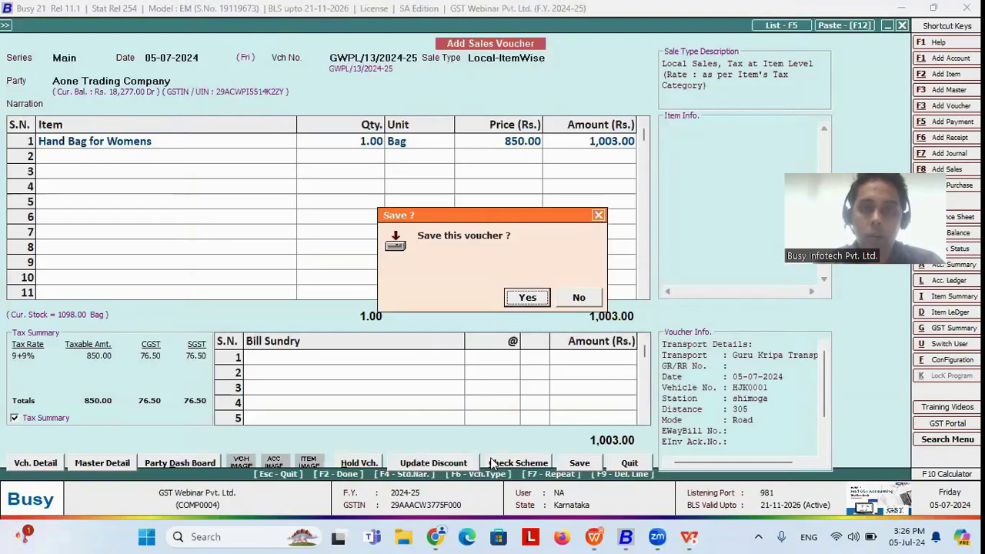
- Save the sales voucher and choose to generate its e-invoice with the Automatic option
click(527, 297)
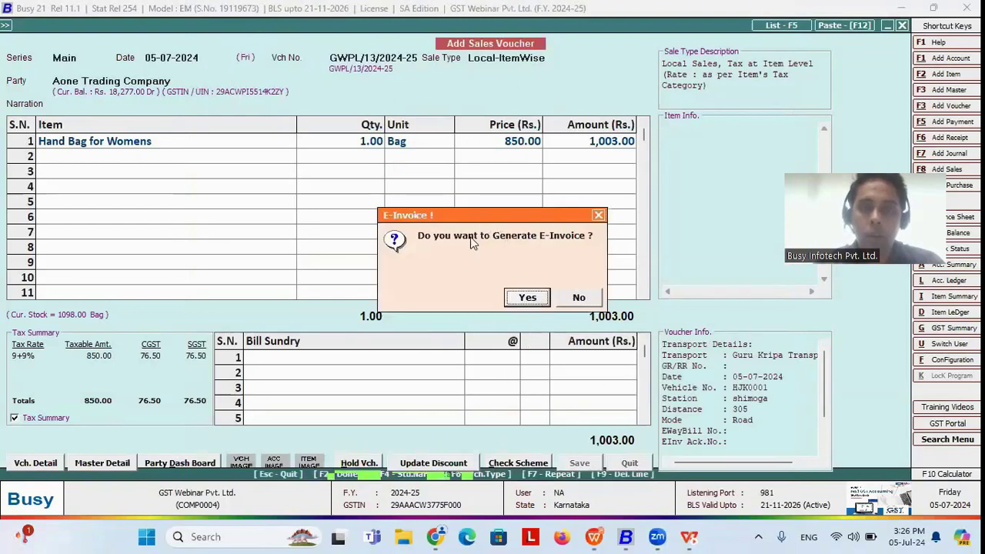
click(528, 300)
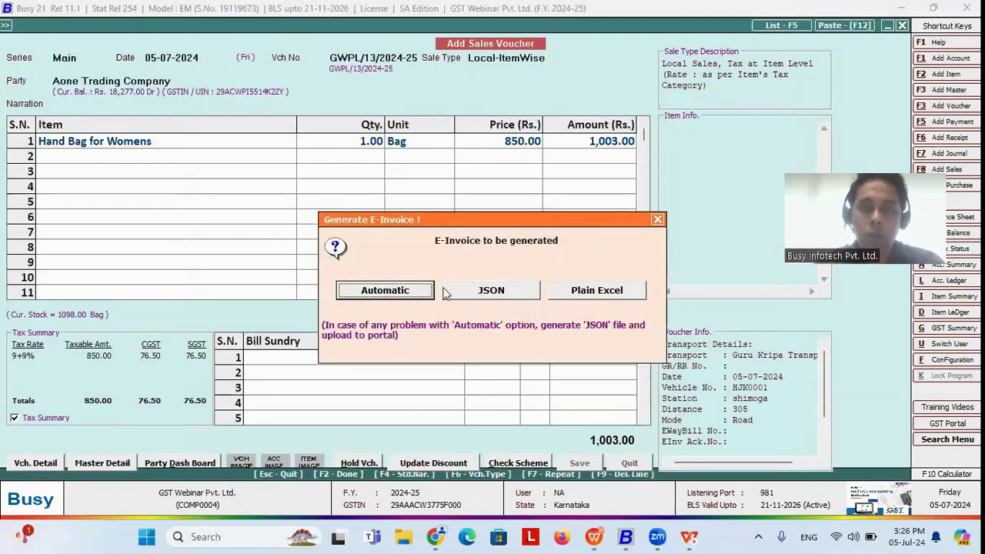
click(416, 291)
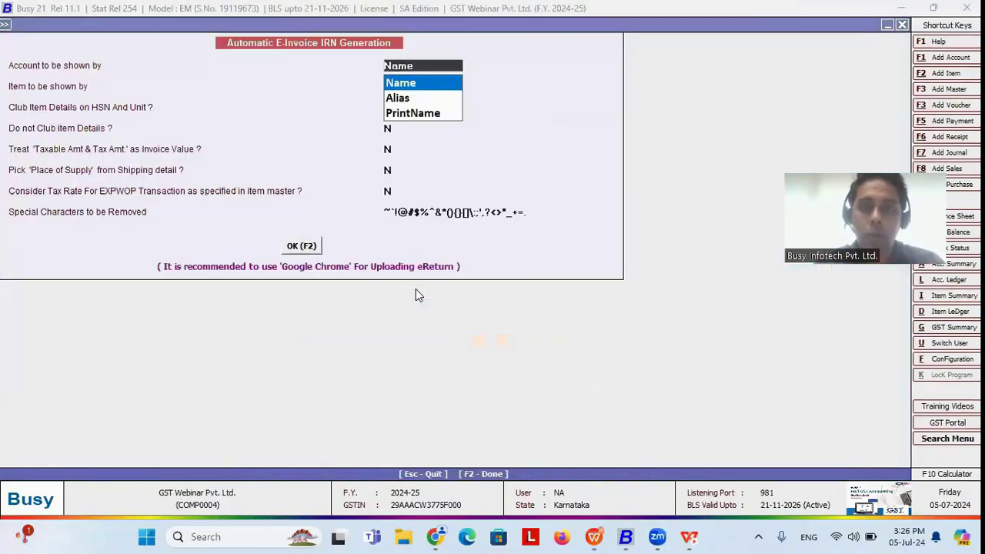
- Accept the default automatic E-Invoice IRN generation settings, check the voucher for possible errors, and close the invalid entries report
click(309, 245)
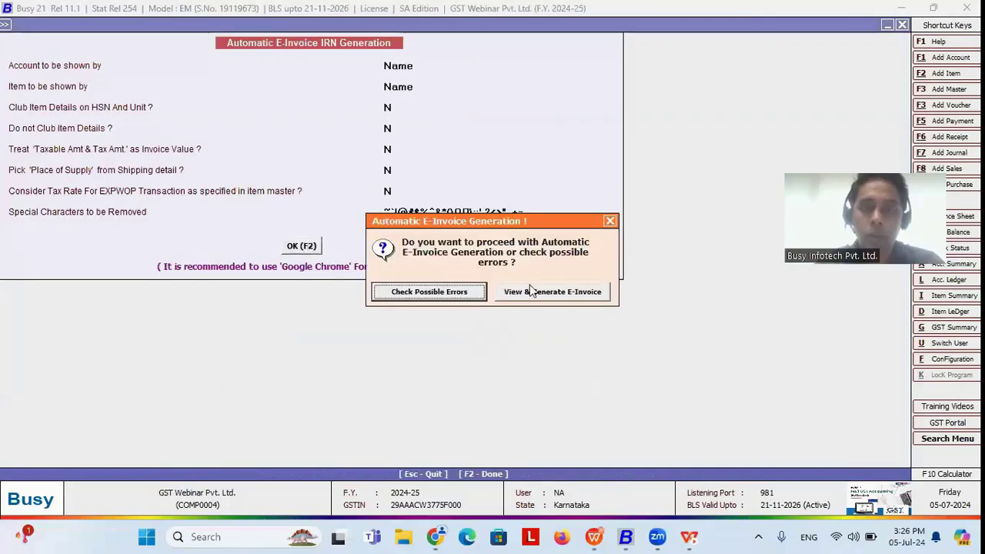
click(450, 297)
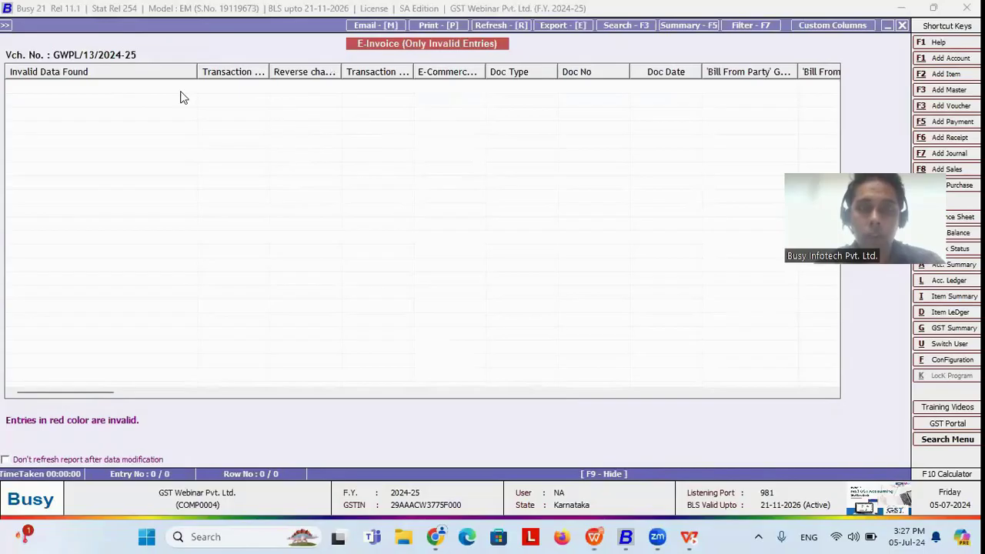
key(Escape)
- View the e-invoice details, generate the e-invoice for the sales voucher with sandbox credentials, and decline printing it
click(545, 293)
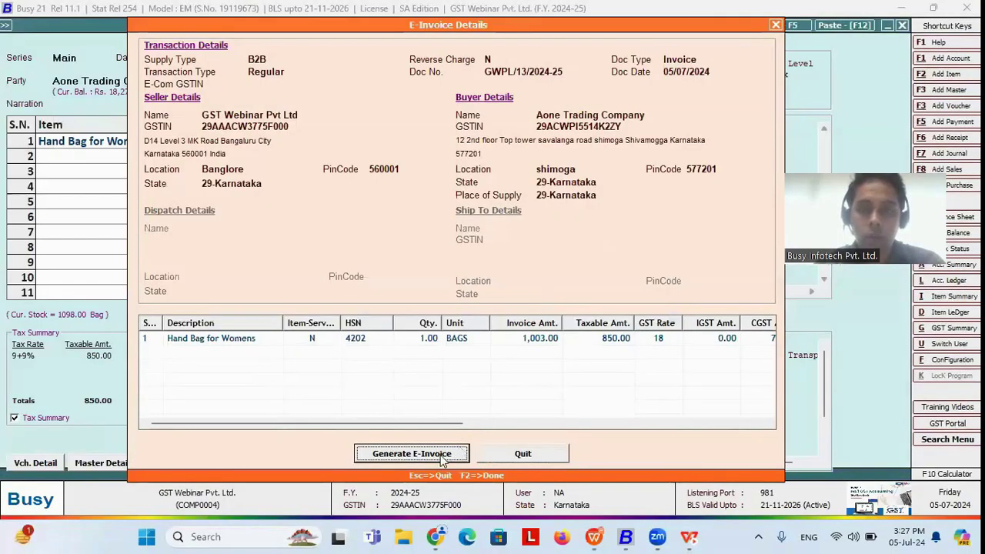
click(443, 456)
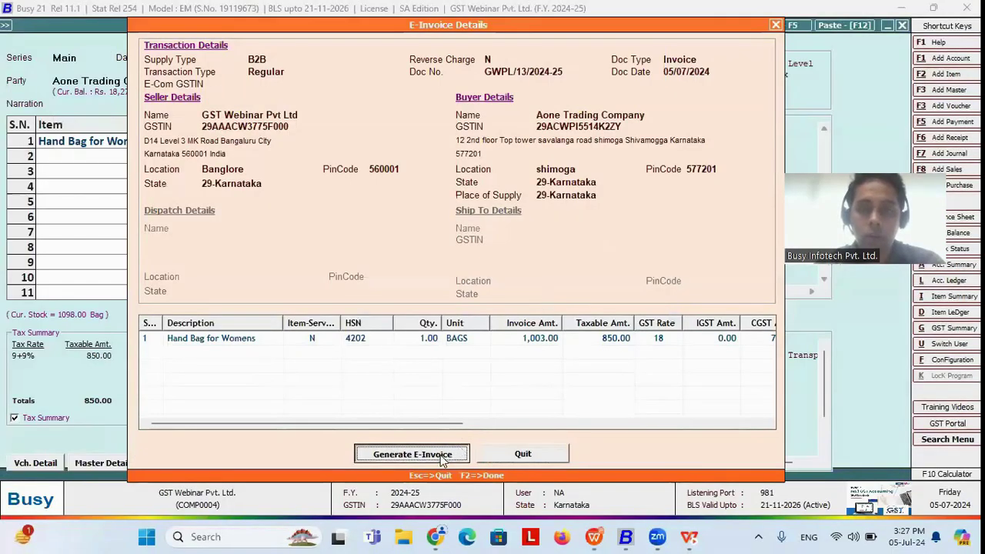
click(584, 296)
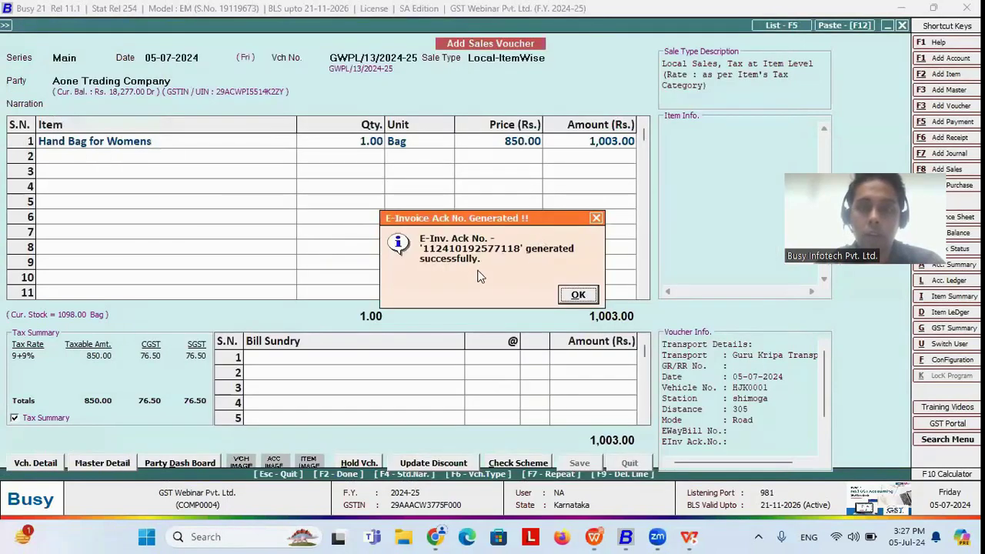
click(587, 299)
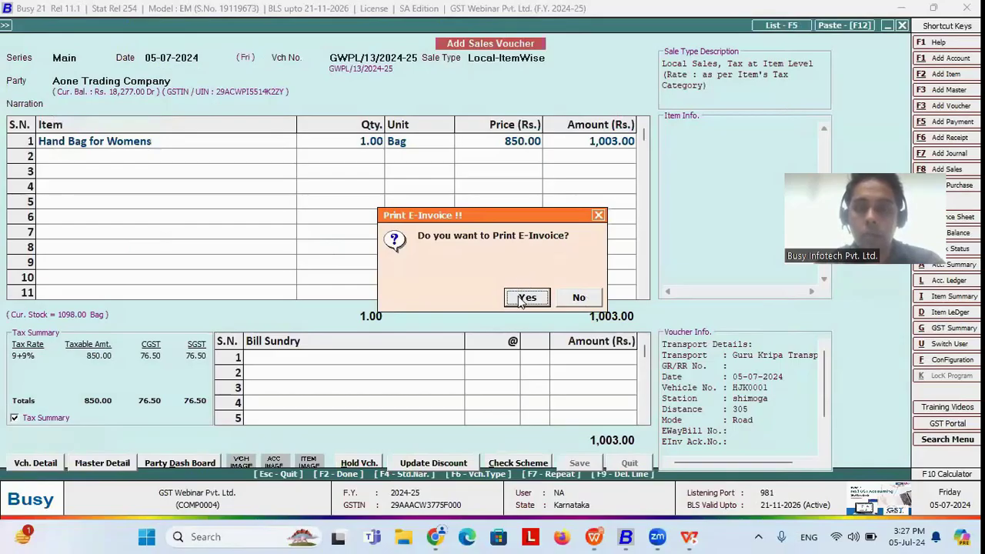
click(582, 300)
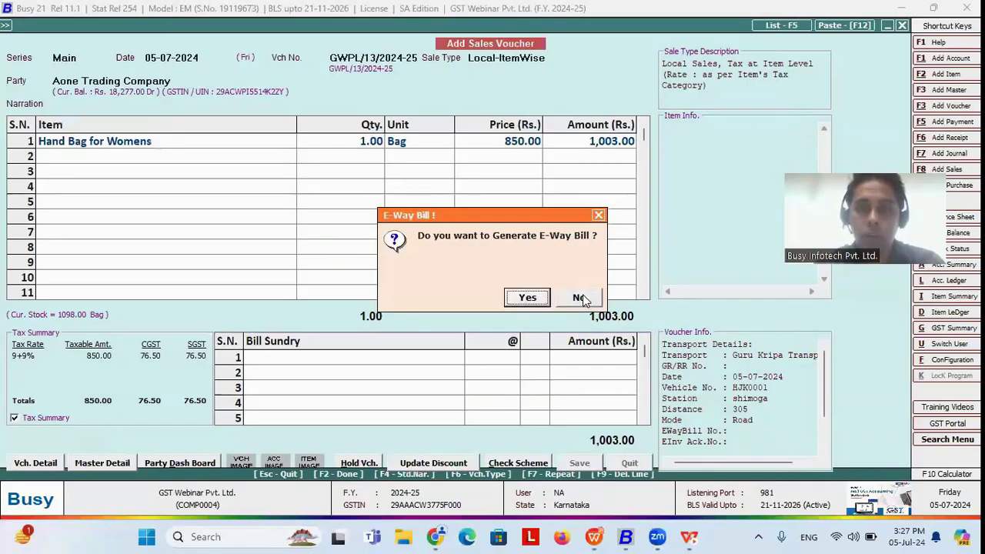
- Generate the voucher's e-way bill automatically with the default settings, and decline printing the e-way bill
click(529, 299)
click(461, 276)
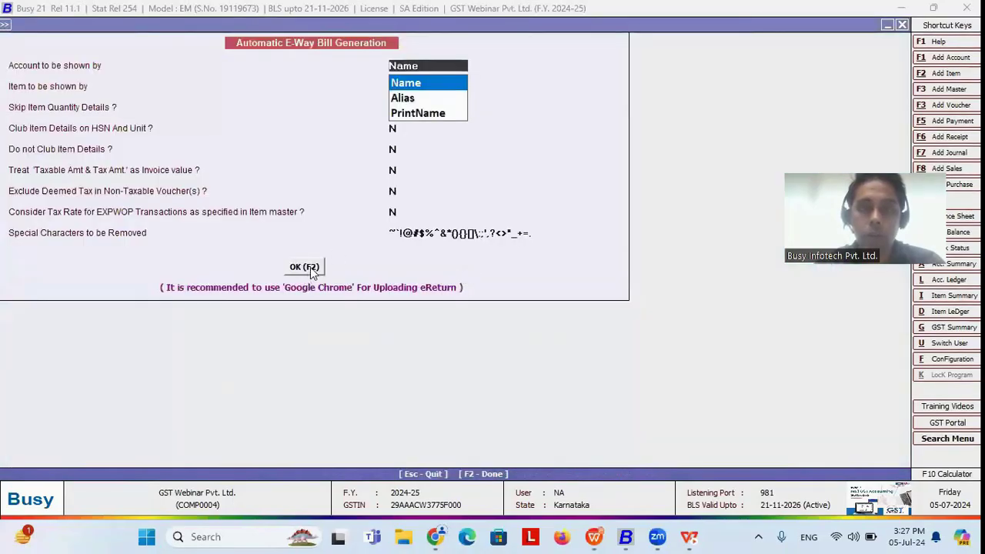
click(310, 267)
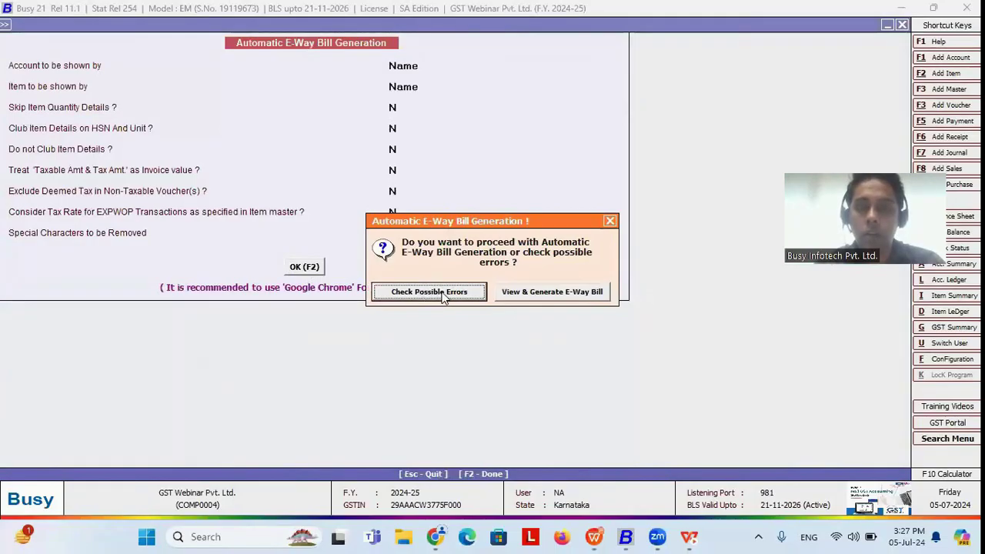
click(538, 294)
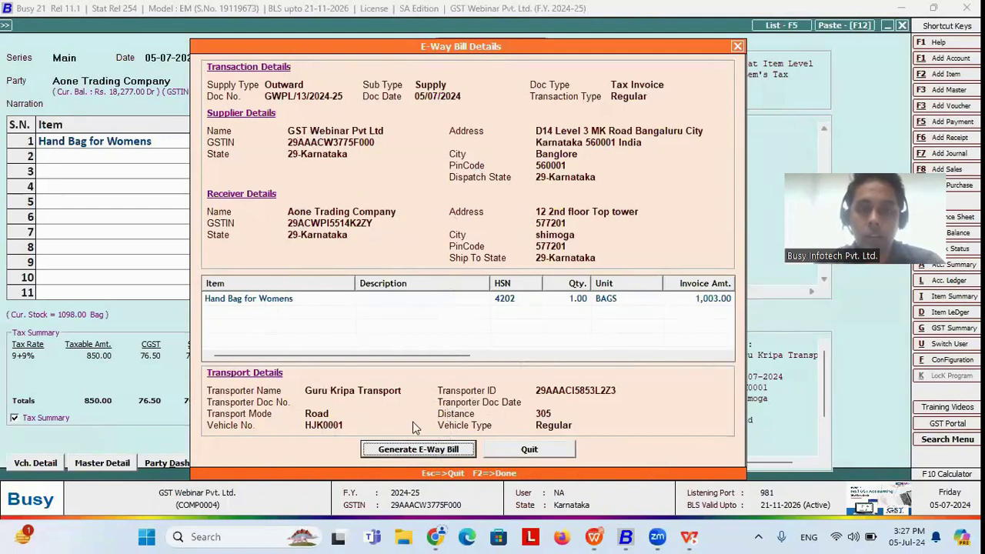
click(418, 449)
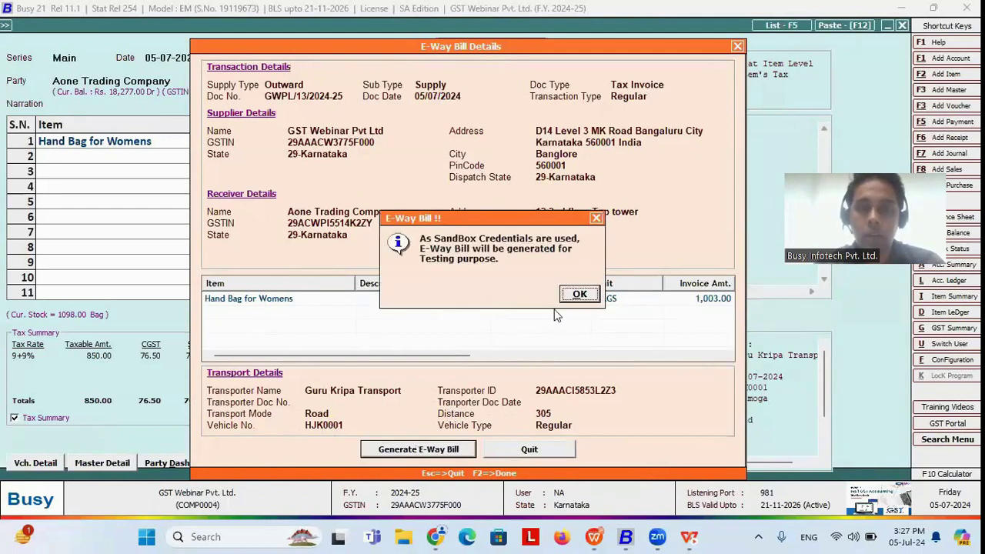
click(579, 294)
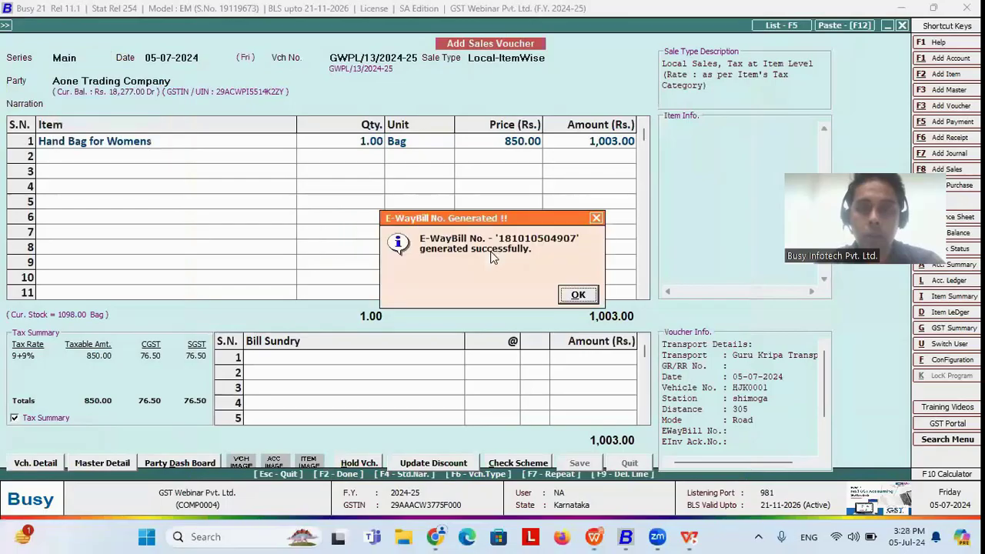
click(575, 292)
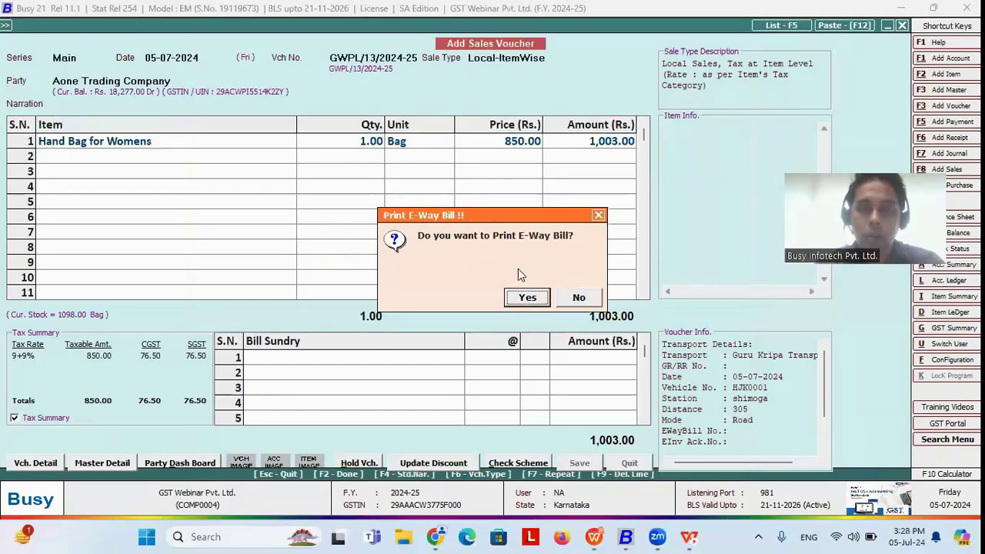
click(579, 301)
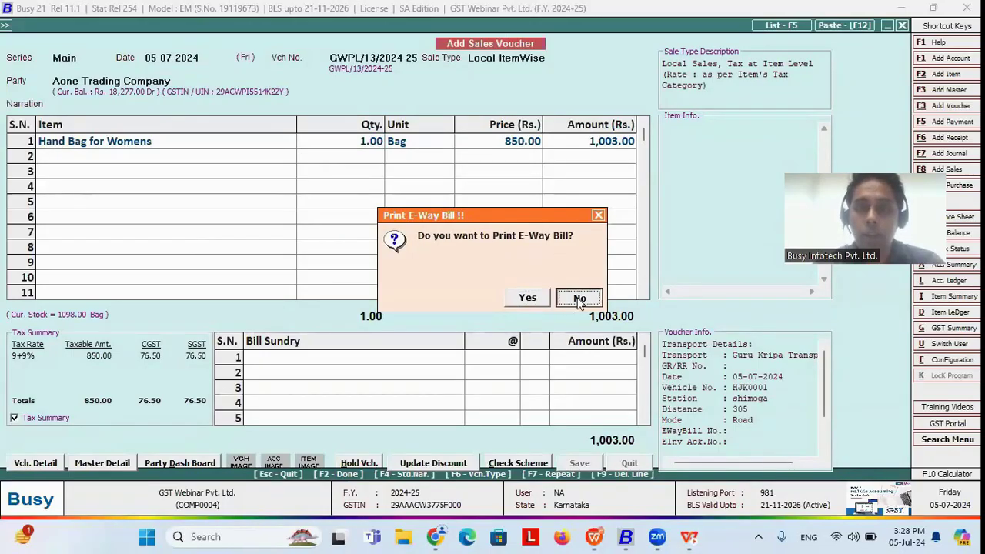
- Choose to print the sales voucher and preview its invoice in the STANDARD format
click(543, 300)
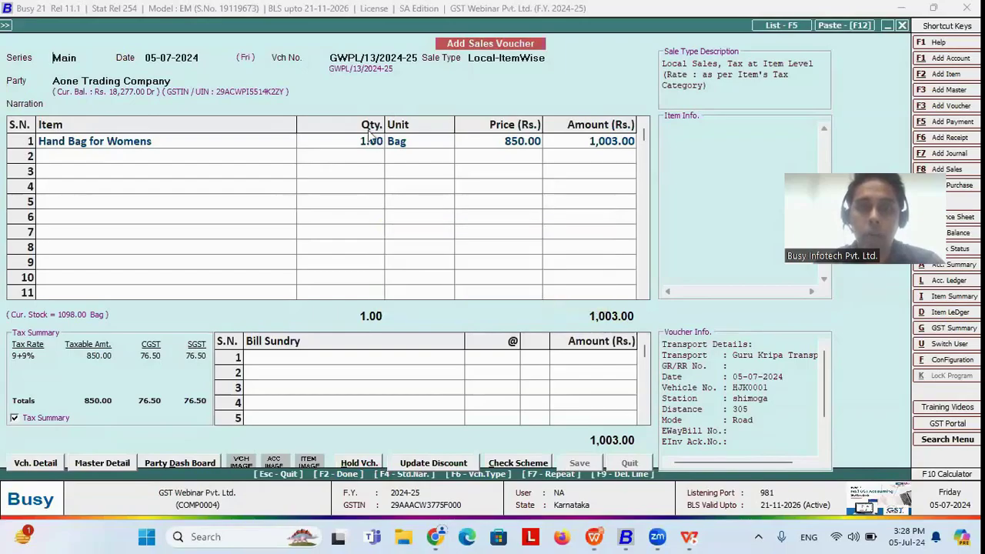
key(Return)
key(Return)
key(Return)
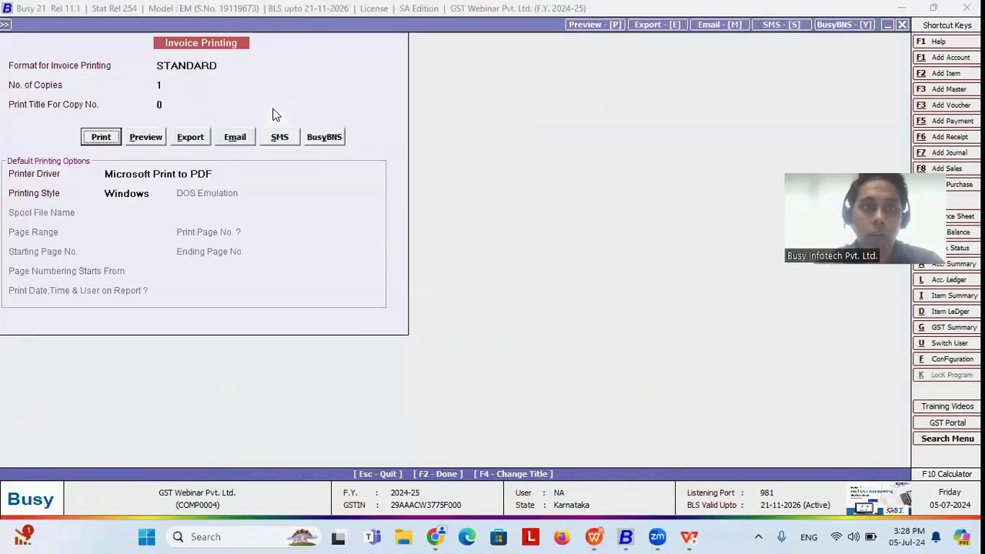
key(Right)
key(Return)
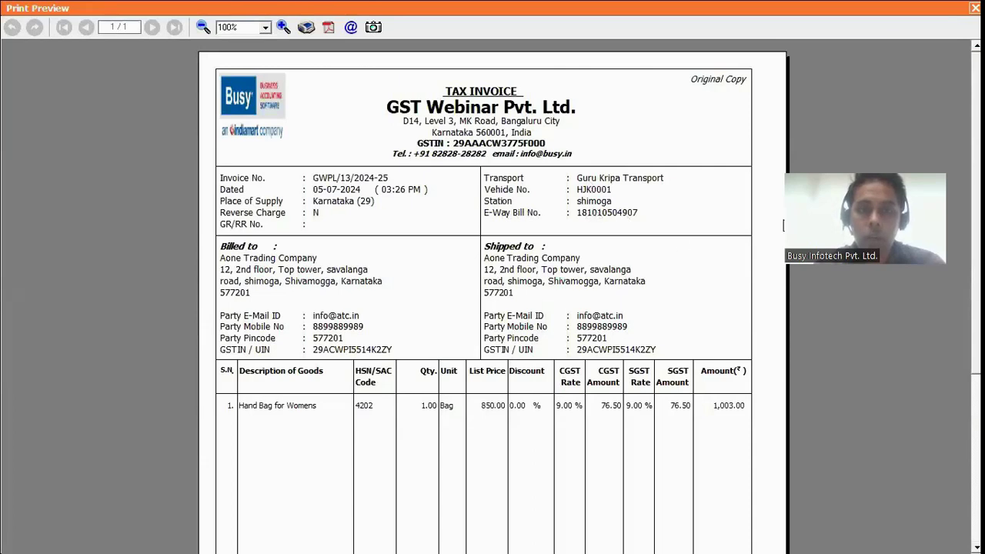
- Examine the tax invoice preview from header to footer, then close it and quit the voucher entry
scroll(493, 308, down, 10)
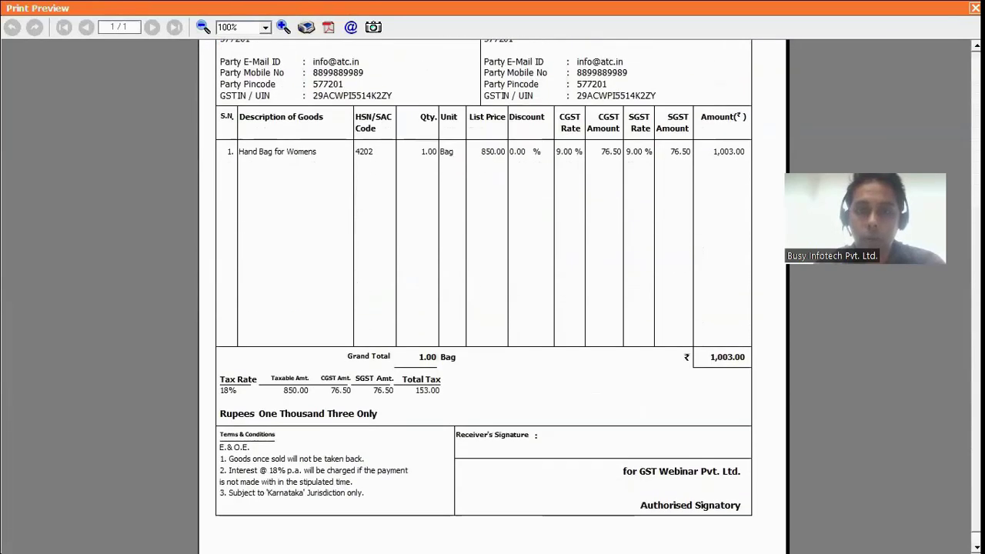
scroll(492, 308, up, 9)
scroll(641, 270, up, 1)
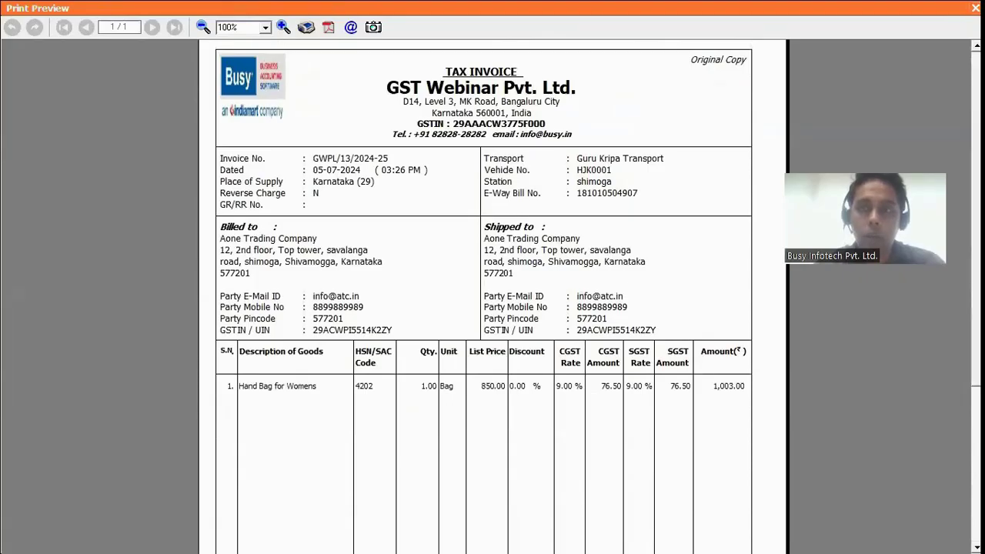
click(975, 7)
key(Escape)
key(Return)
- Open the standard document printing configuration for Sales Invoice
key(Left)
key(Left)
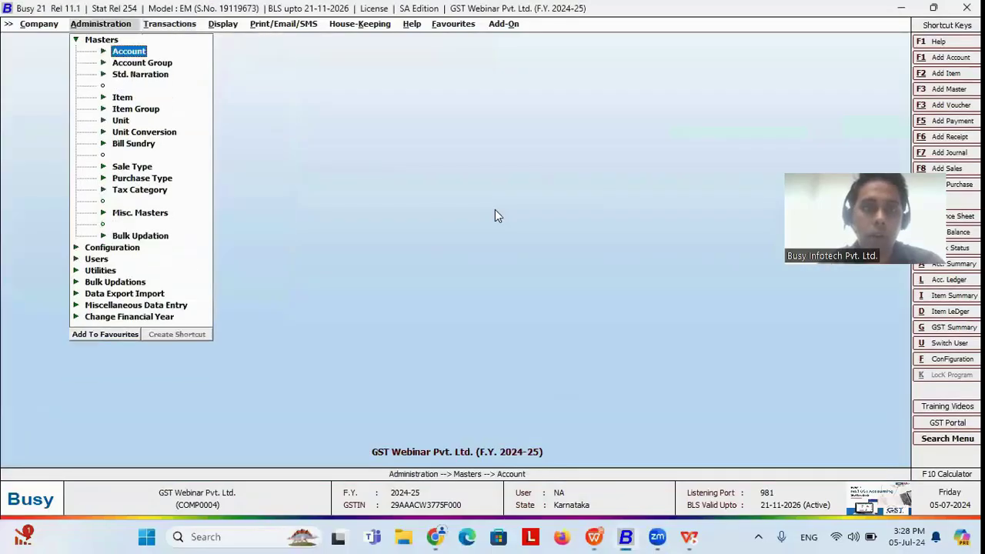
key(Left)
key(Down)
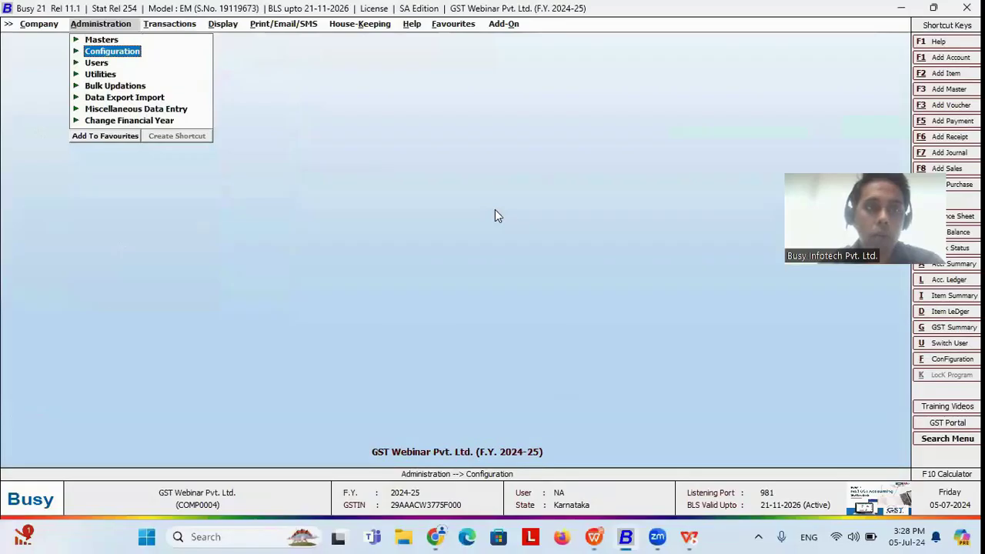
key(Down)
key(Up)
key(Right)
key(Down)
key(Down)
key(Down)
key(Down)
key(Down)
key(Down)
key(Down)
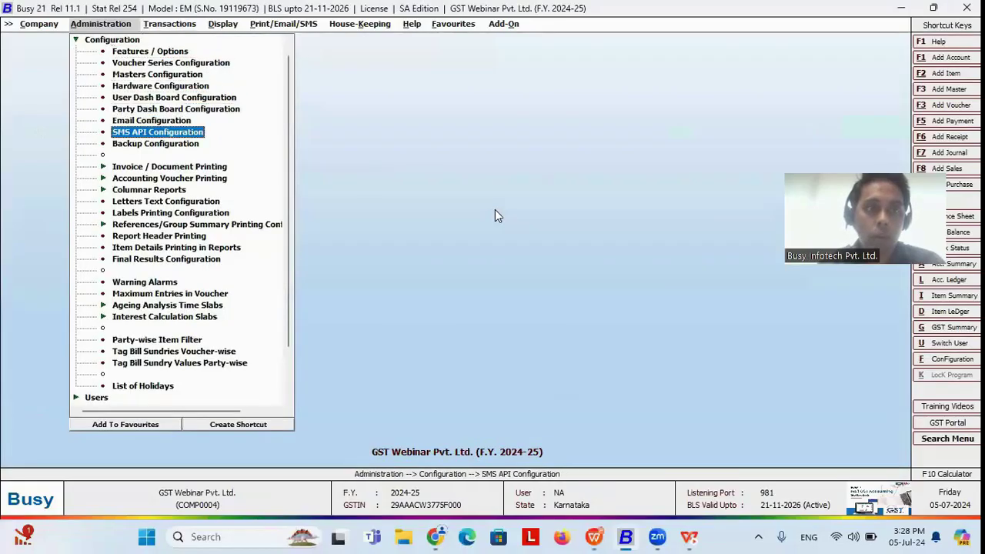
key(Down)
key(Down)
key(Right)
key(Down)
key(Return)
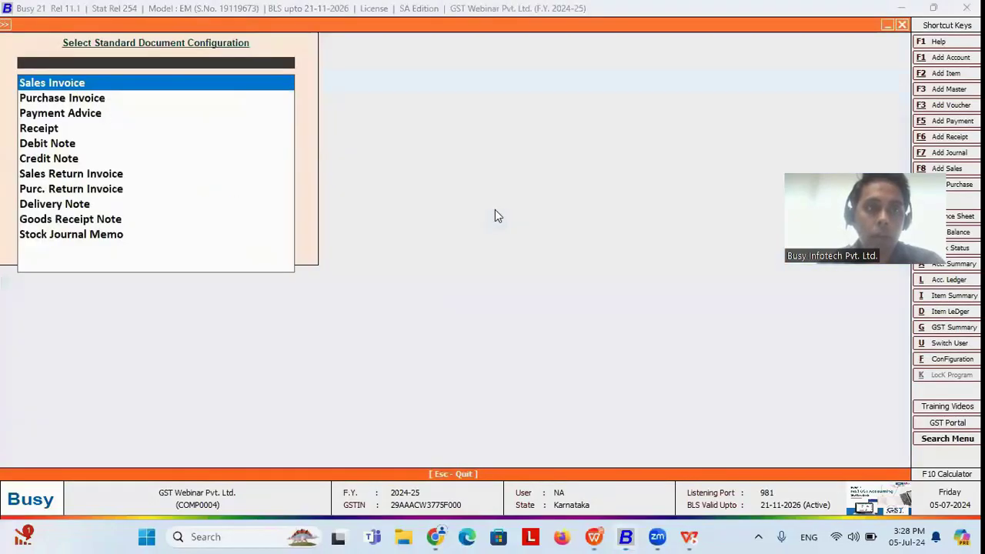
key(Return)
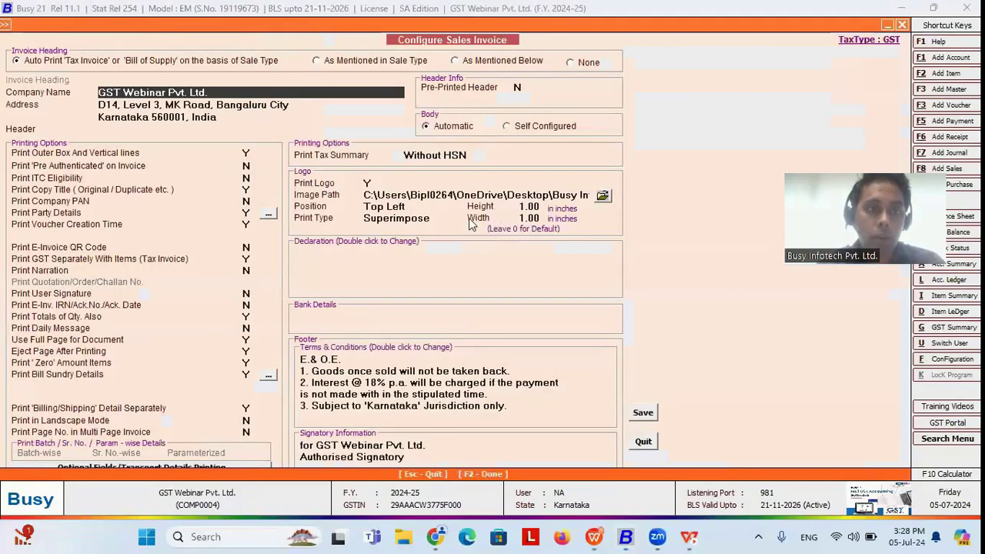
- Set Print E-Invoice QR Code to Y in the sales invoice configuration, save it, and leave the document selection
click(246, 246)
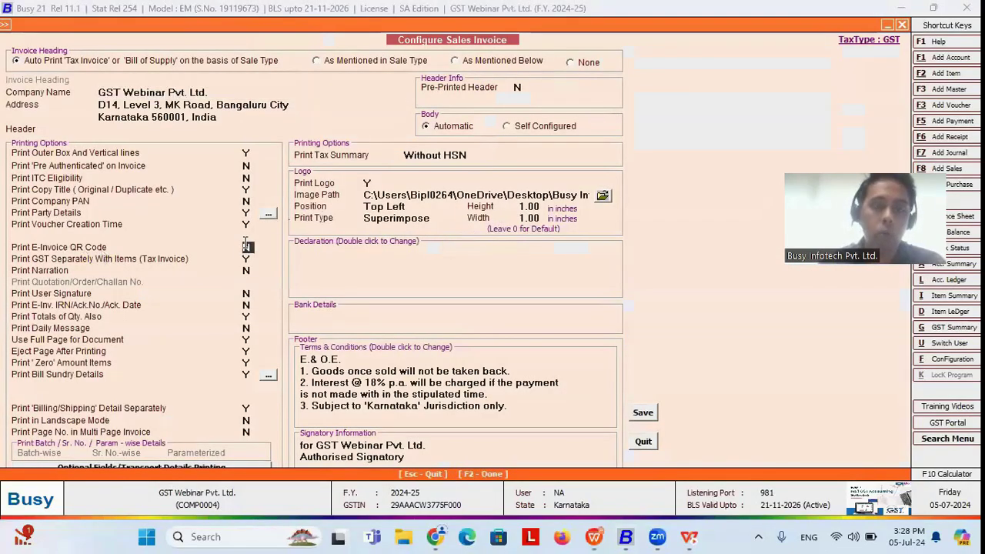
key(y)
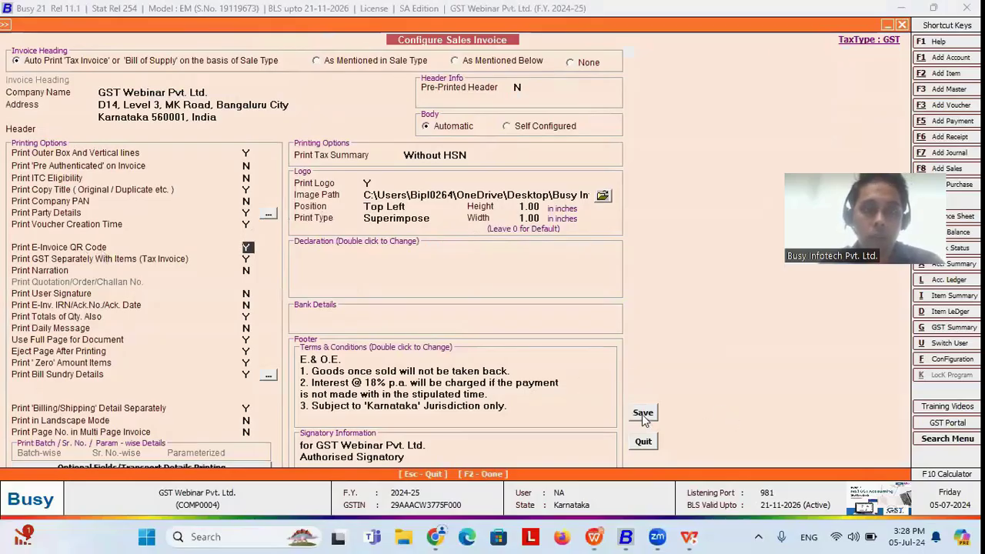
click(643, 415)
key(Escape)
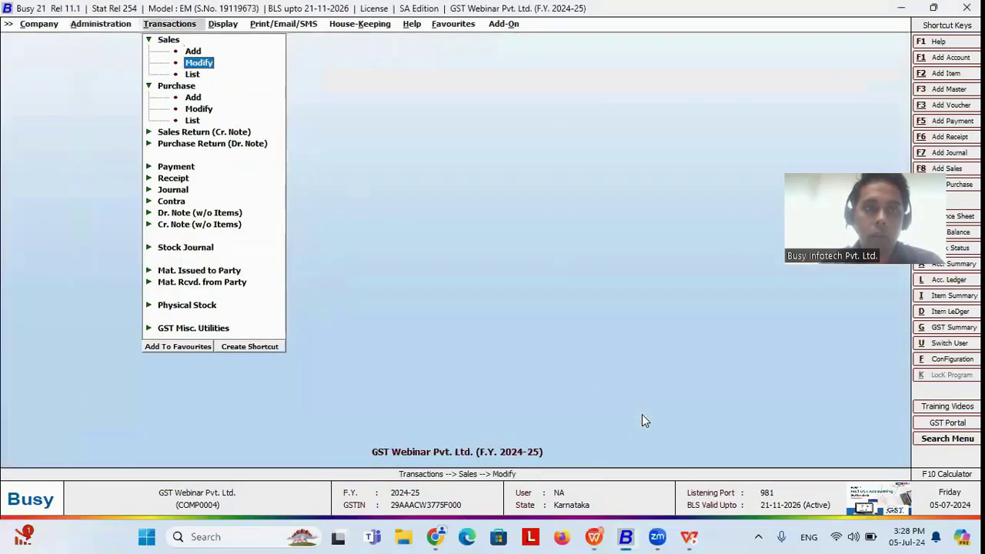
- Open sales voucher GWPL/13/2024-25 of the Main series dated 05-07-2024 for modification
key(Return)
key(Return)
key(Return)
key(Return)
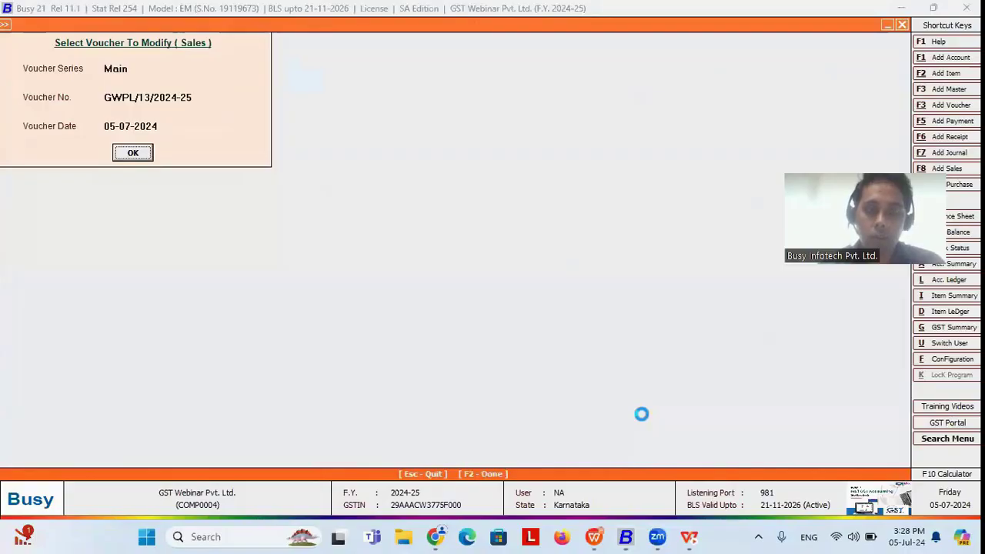
- Preview the printed tax invoice of the Aone Trading Company sales voucher down to its e-invoice QR code, and leave the voucher
key(alt+p)
key(Return)
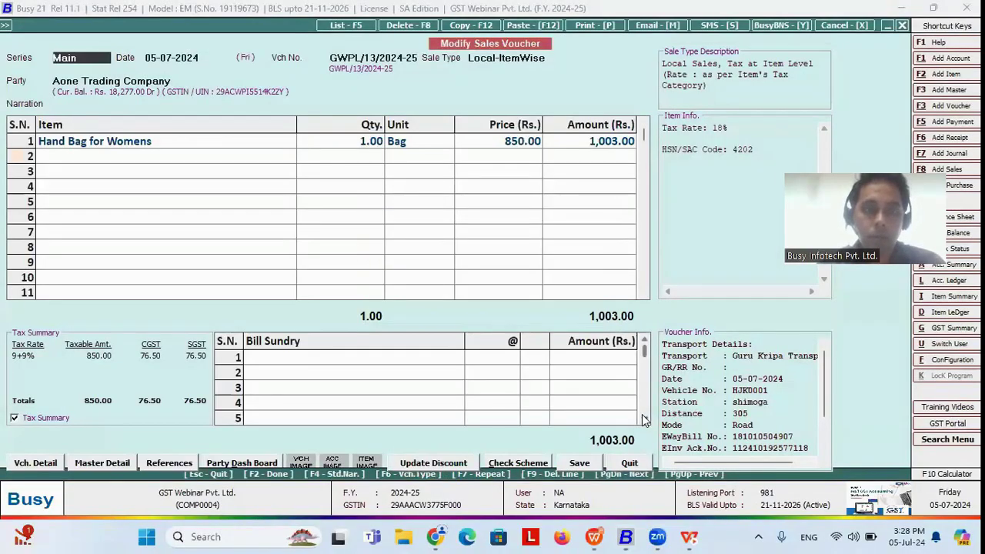
key(Return)
key(Return)
key(Return)
key(Right)
key(Return)
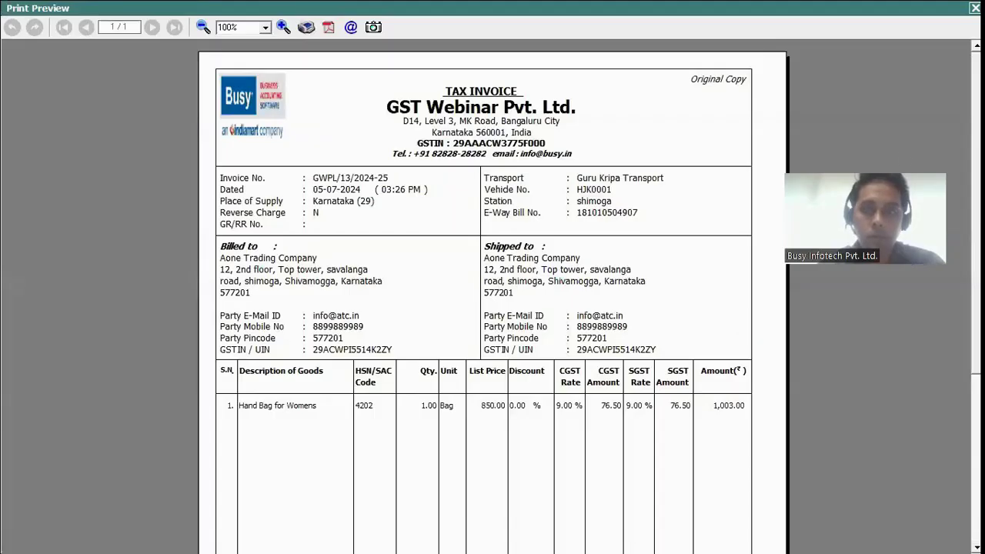
scroll(911, 372, down, 3)
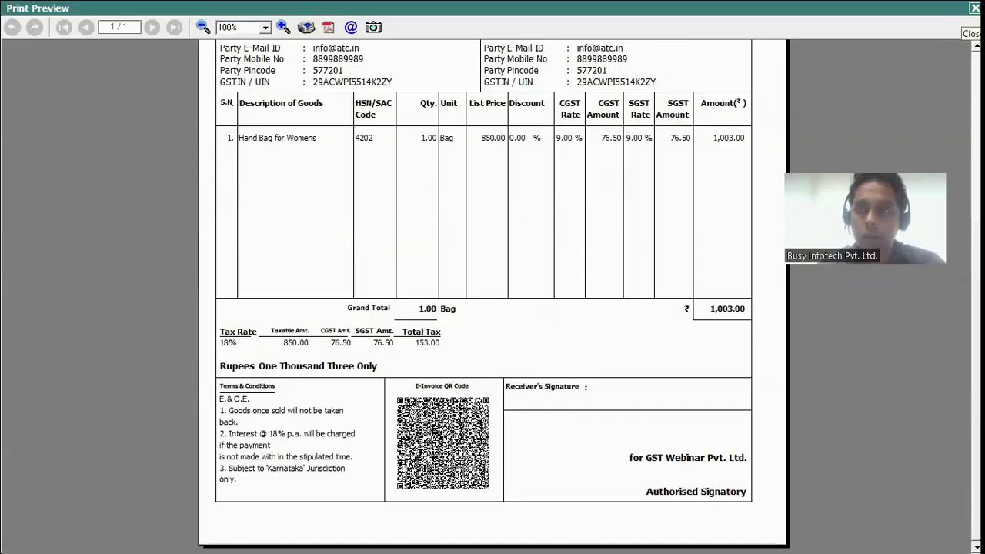
click(974, 8)
key(Escape)
key(Return)
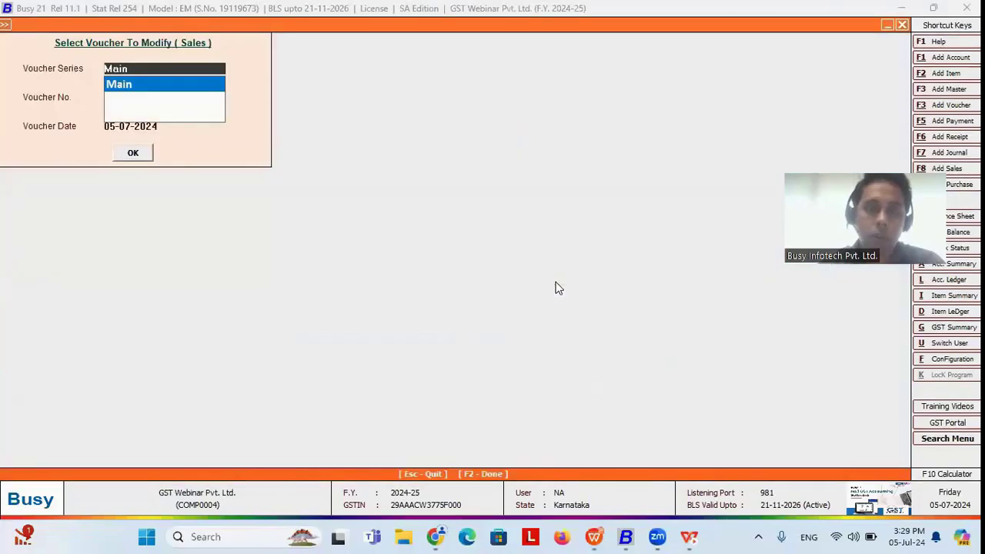
key(Escape)
key(alt+Tab)
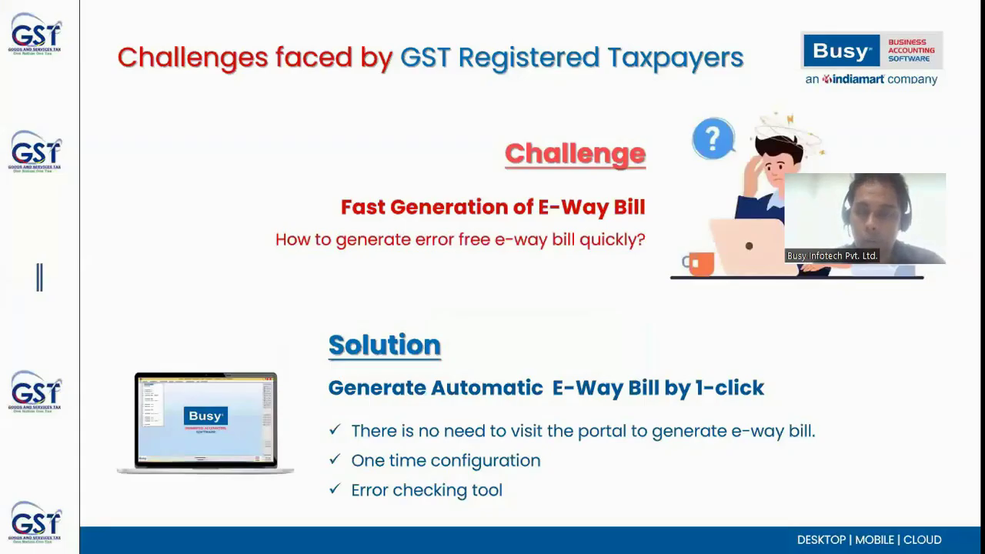
key(Right)
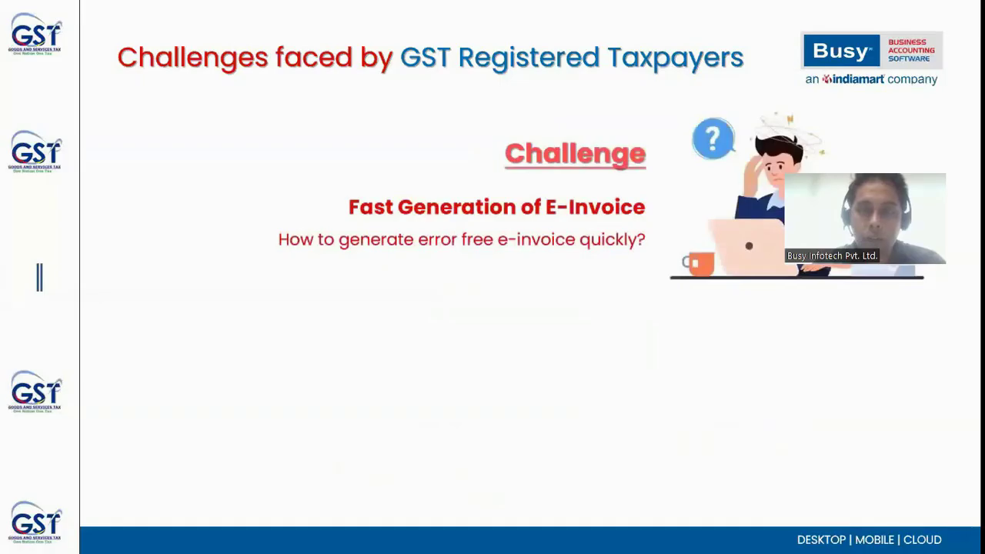
key(Right)
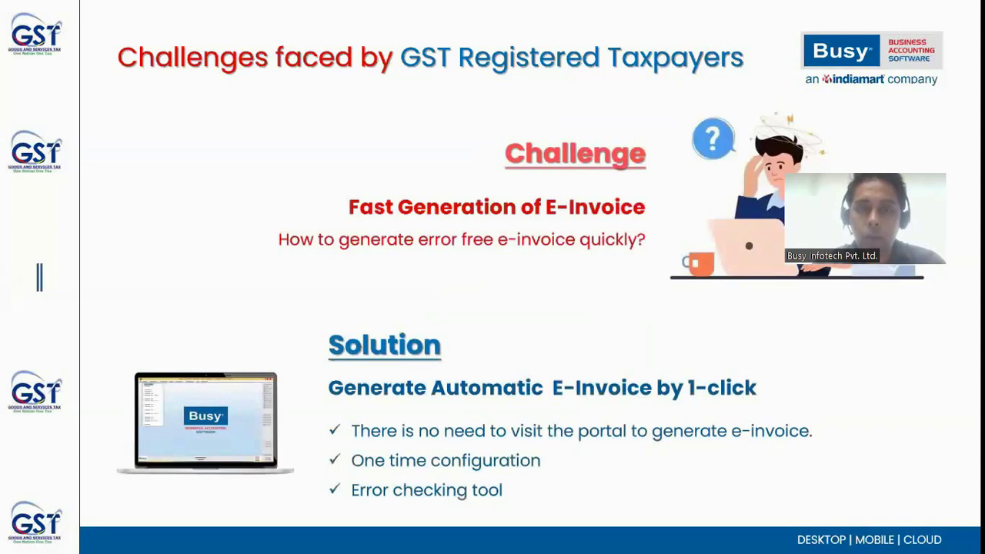
key(Right)
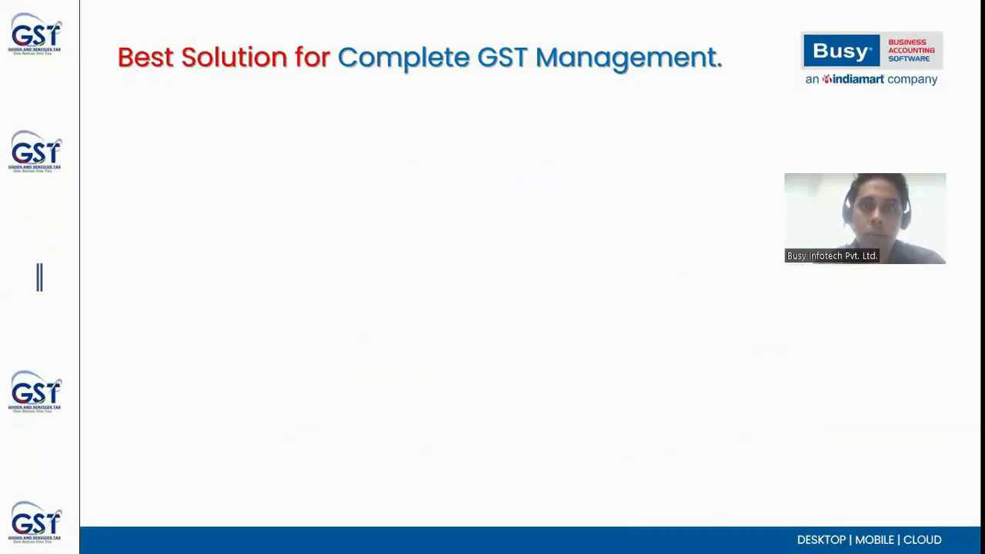
key(Right)
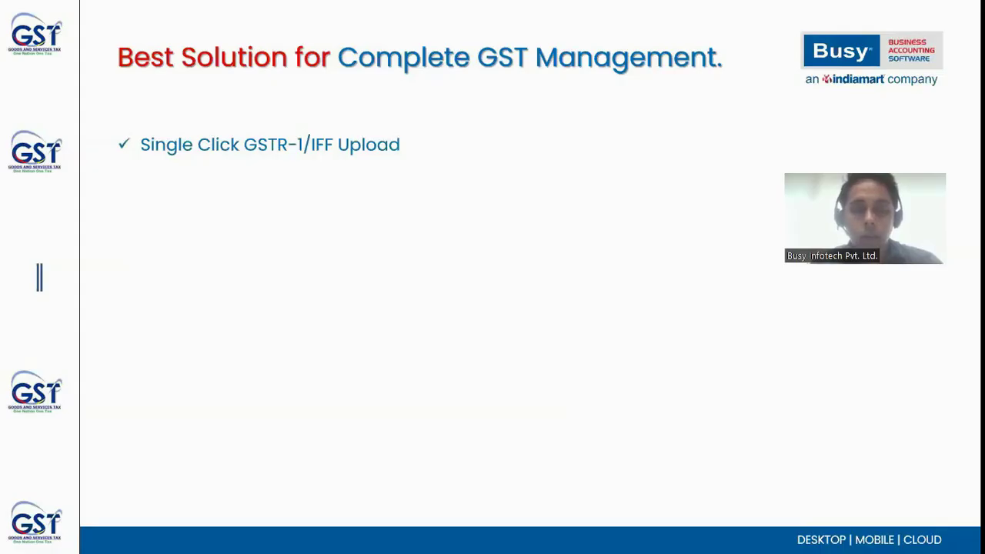
- Switch to Busy and start the GSTR-1 eReturn from the GST return reports
key(alt+Tab)
key(Right)
key(Down)
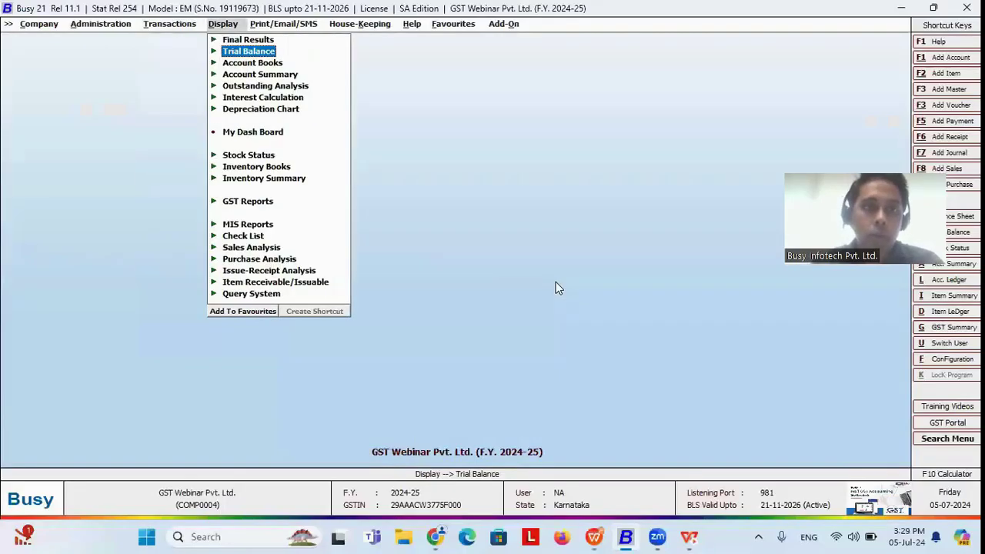
key(Down)
key(Down)
key(Down)
key(Down)
key(Down)
key(Down)
key(Down)
key(Down)
key(Down)
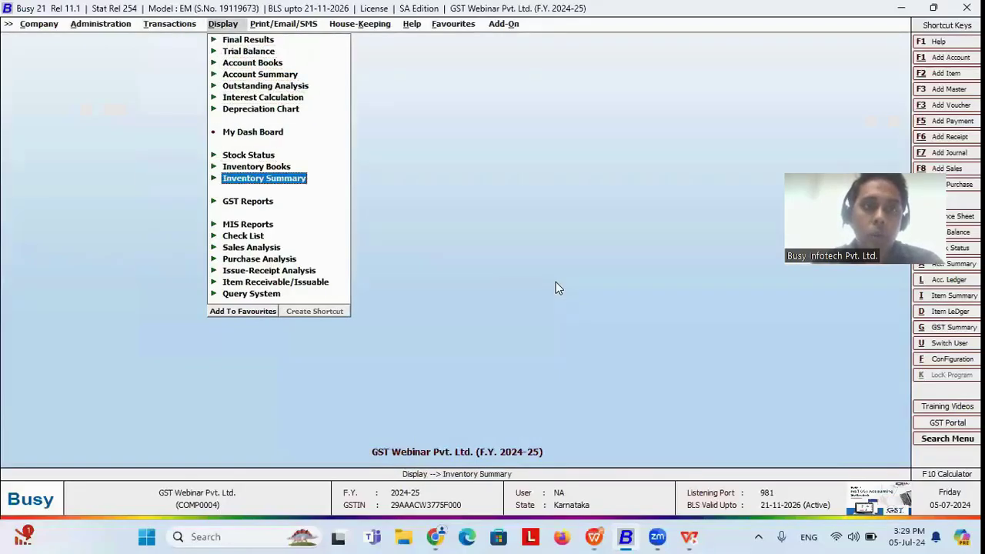
key(Down)
key(Right)
key(Down)
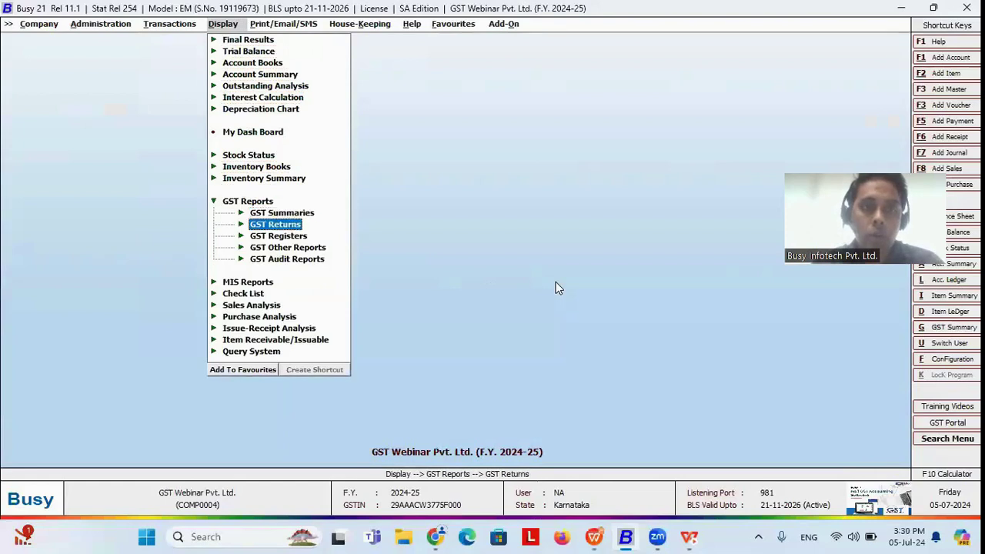
key(Right)
key(Down)
key(Down)
key(Down)
key(Down)
key(Down)
key(Down)
key(Down)
key(Down)
key(Down)
key(Down)
key(Down)
key(Down)
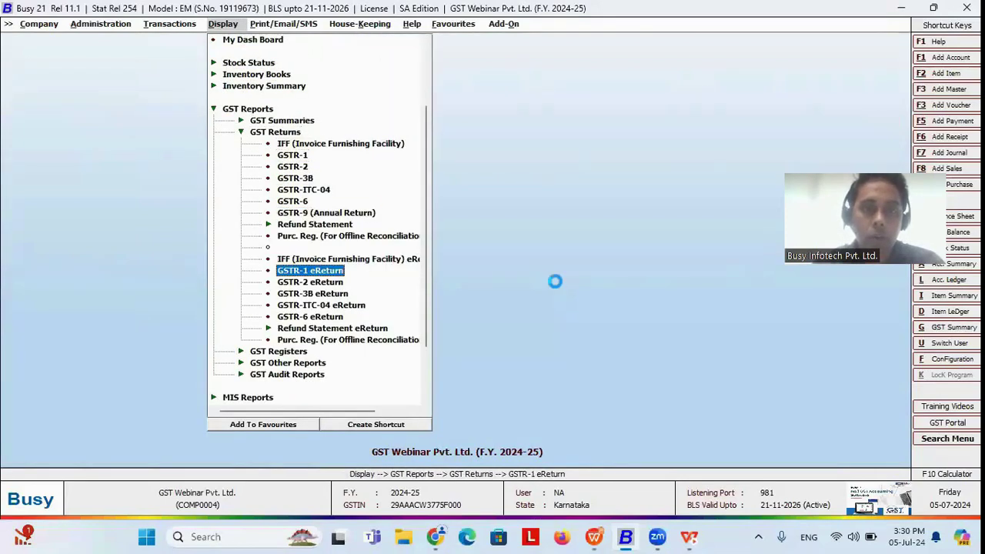
key(Return)
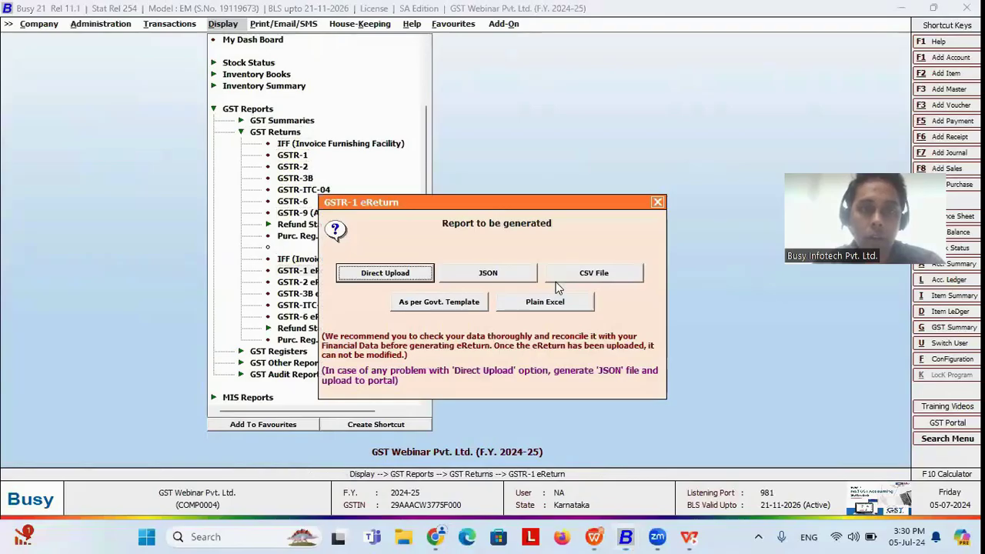
- View the direct upload choices for the GSTR-1 eReturn from 01-04-2024 to 05-07-2024 and dismiss them
click(392, 277)
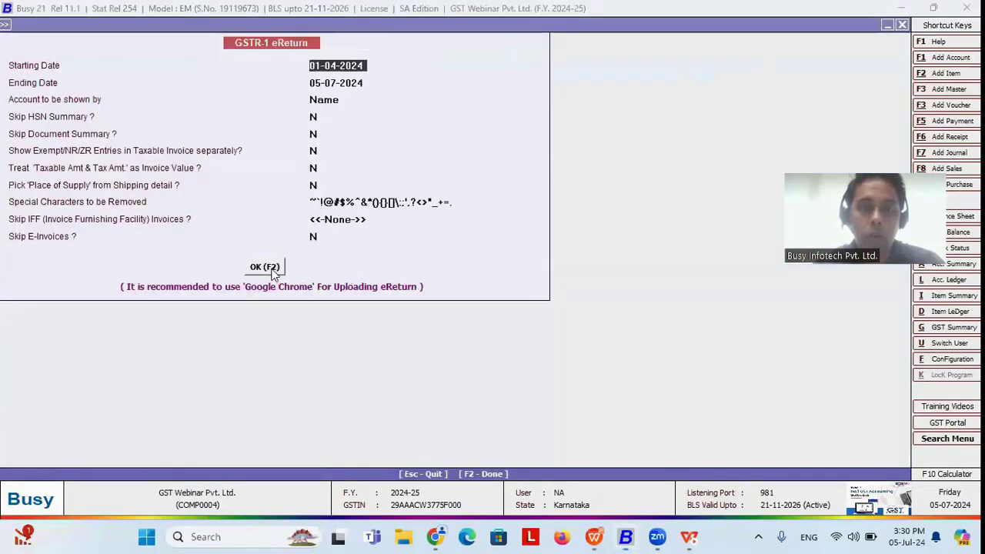
click(271, 269)
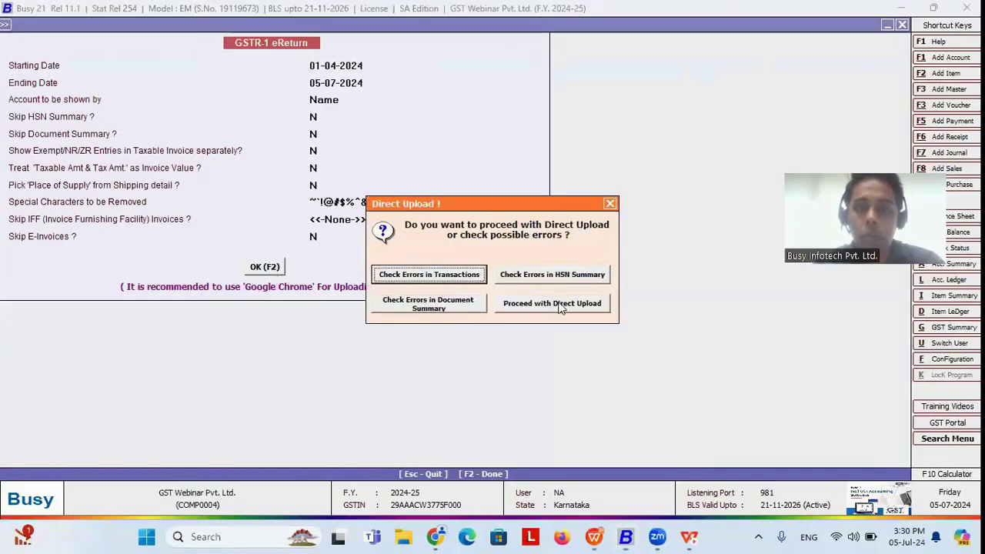
click(610, 205)
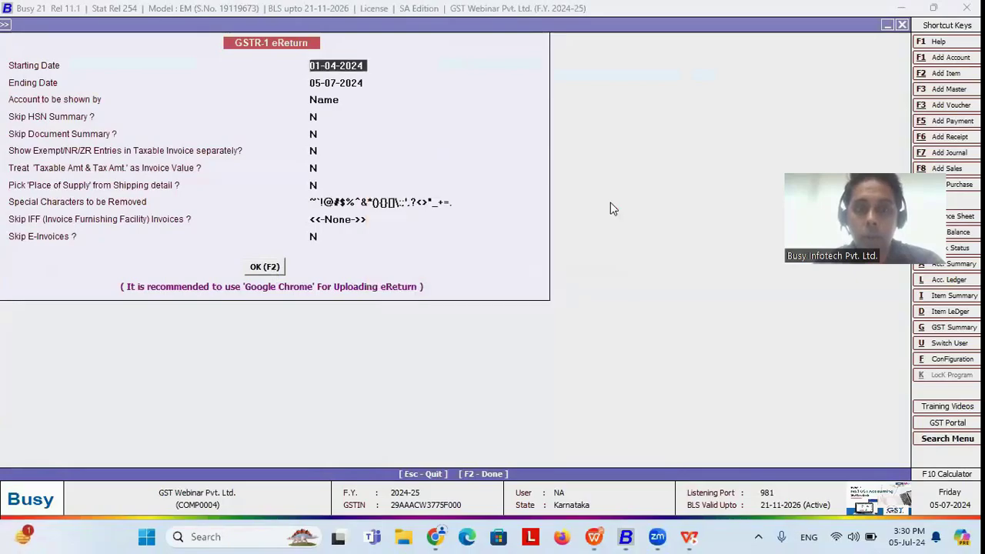
- Check the transactions for errors before a direct upload of the GSTR-1 eReturn, and leave the eReturn
key(Escape)
key(Return)
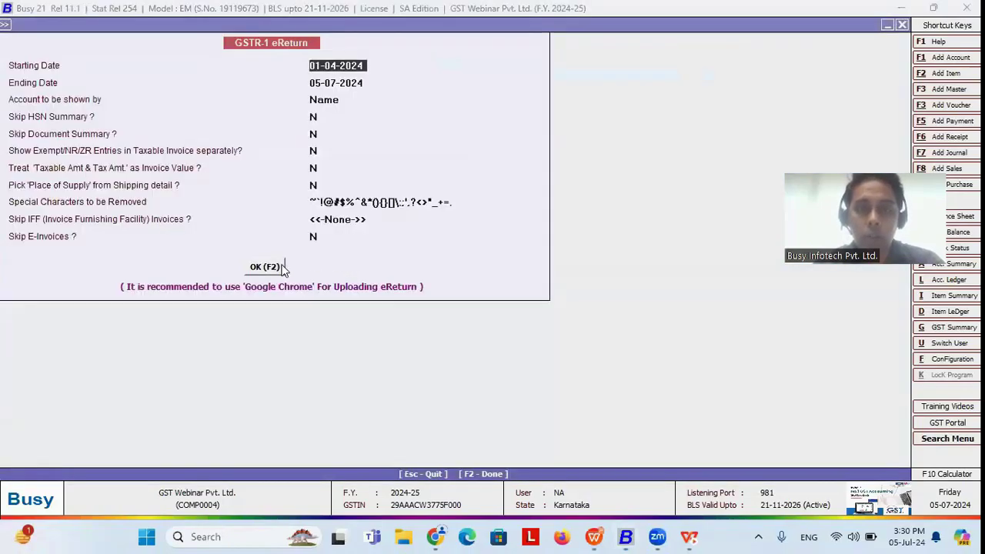
click(282, 267)
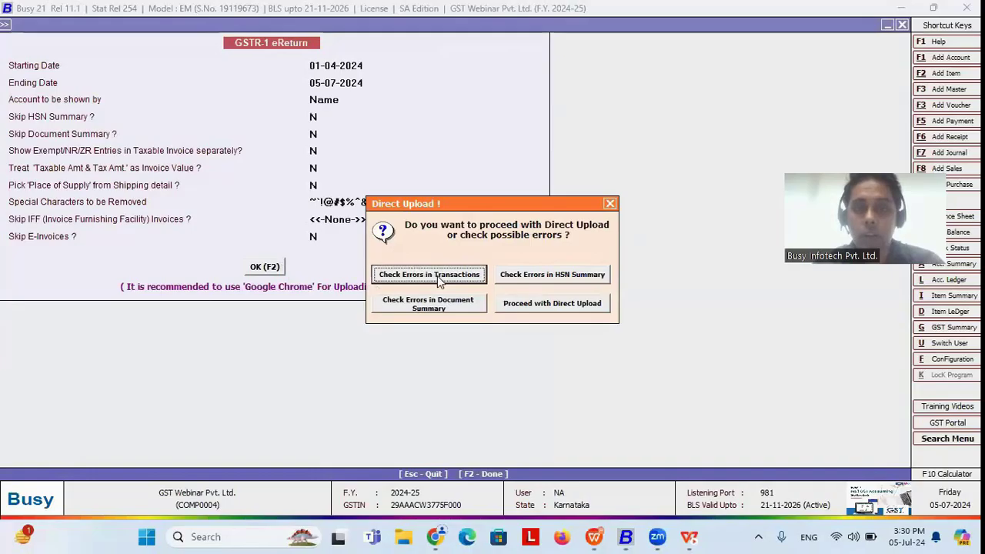
click(428, 278)
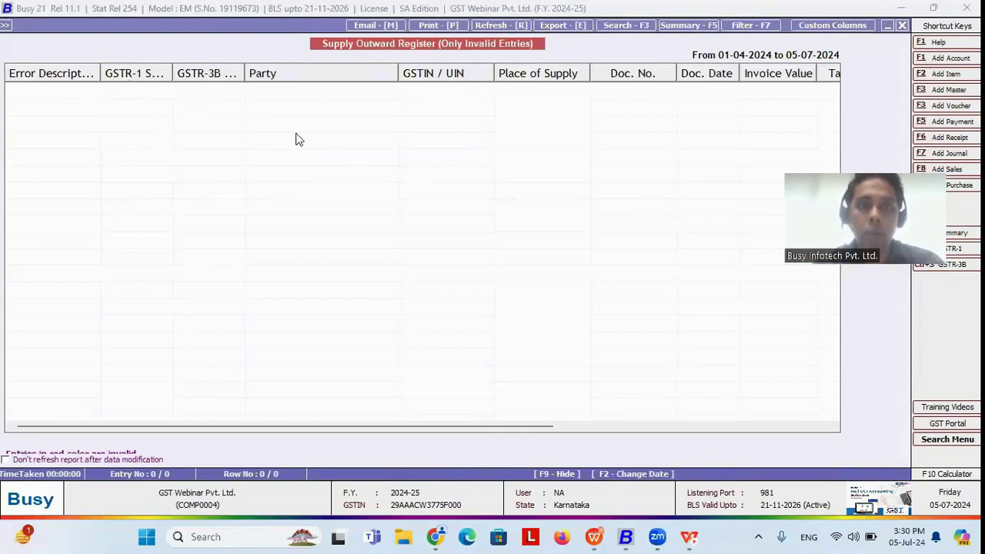
key(Escape)
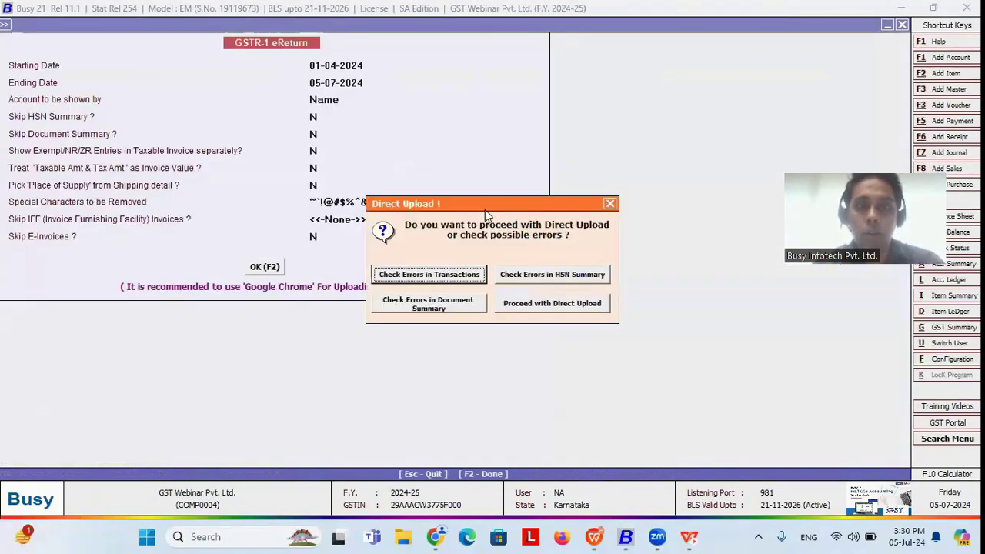
key(Escape)
key(Escape)
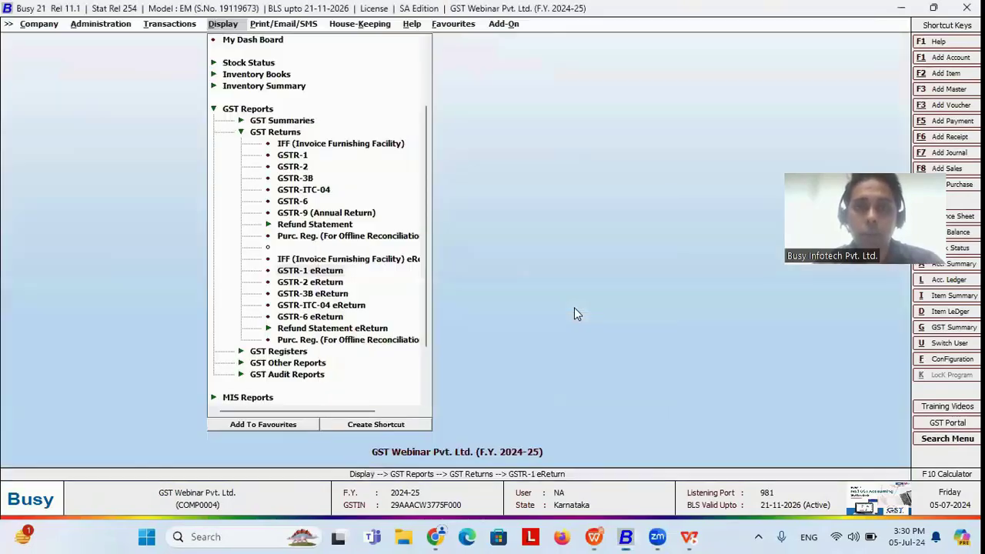
key(Escape)
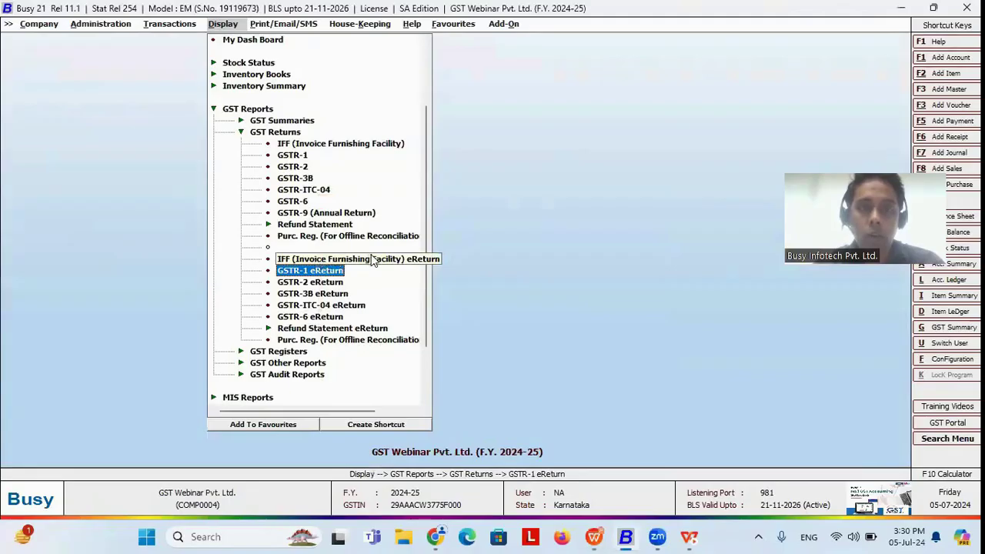
- View the report generation choices for the IFF (Invoice Furnishing Facility) eReturn, close them and switch to the presentation
click(327, 258)
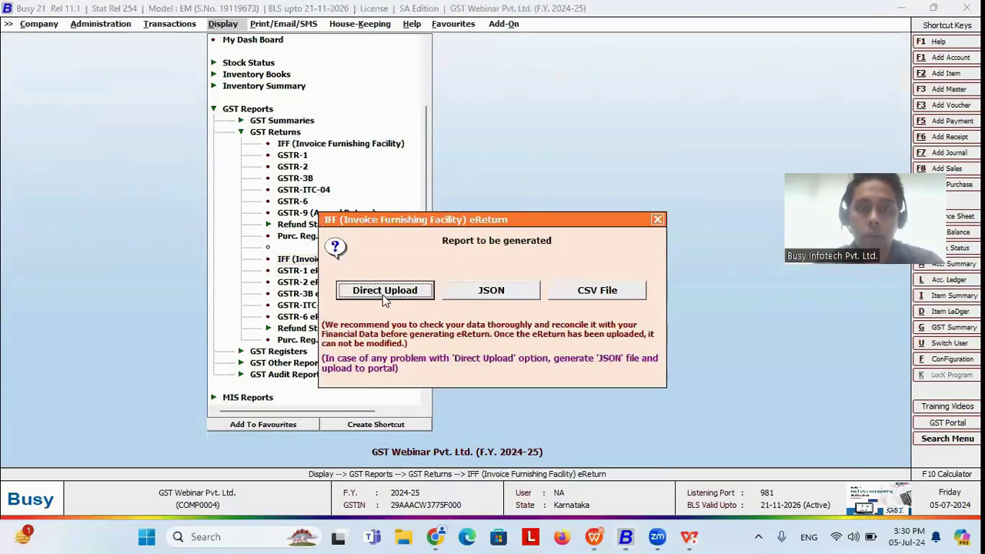
click(659, 221)
key(alt+Tab)
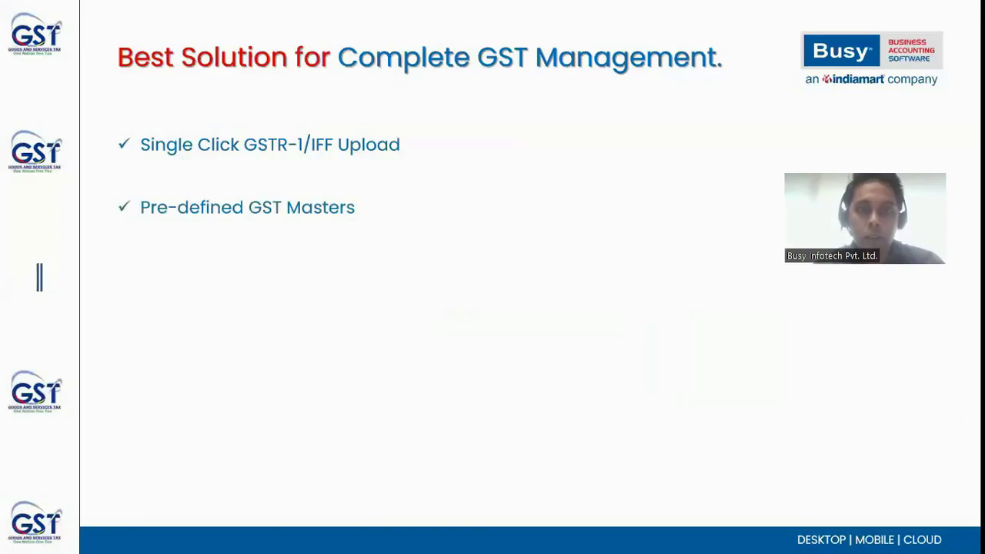
- Switch back to Busy and list the account masters belonging to the Duties & Taxes group
key(alt+Tab)
key(Left)
key(Left)
key(Left)
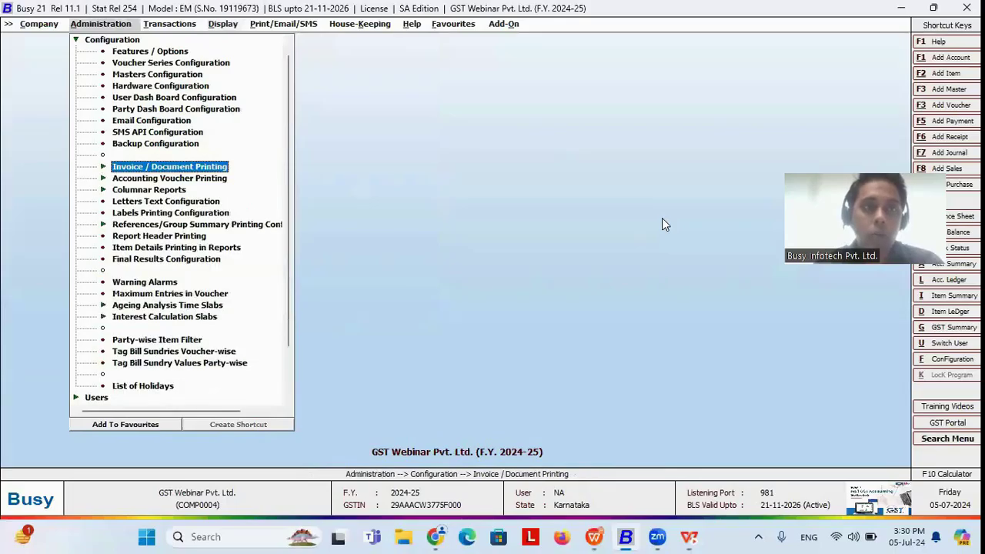
key(Escape)
key(Up)
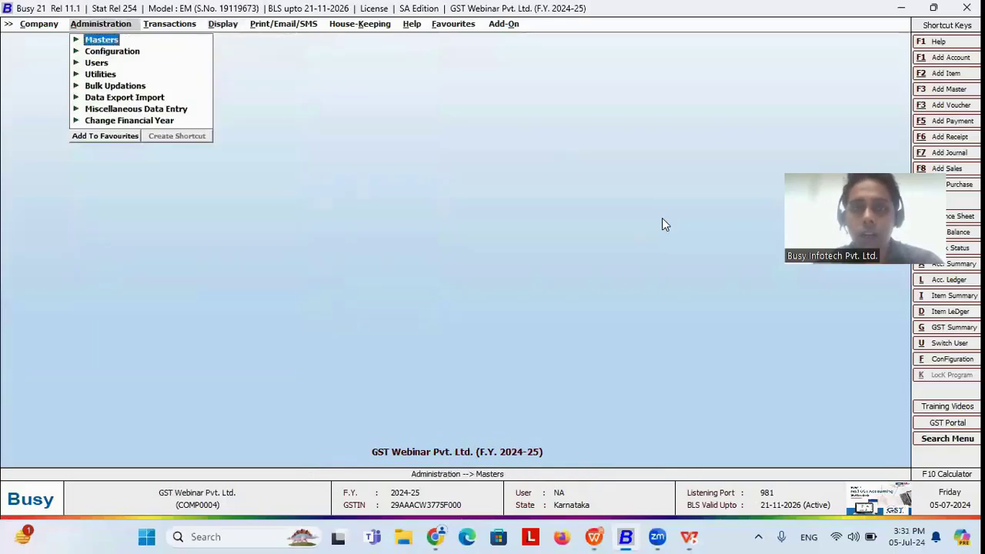
key(Return)
key(Down)
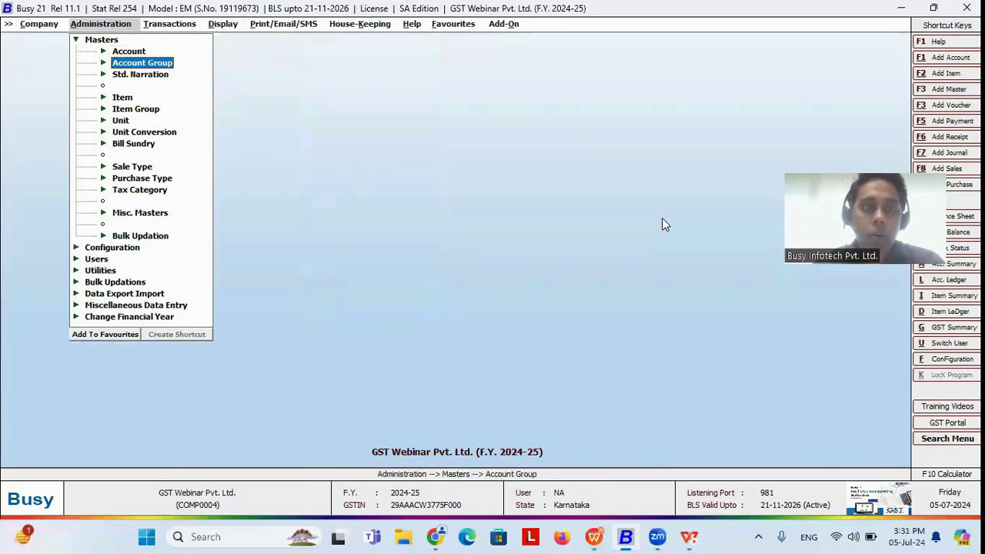
key(Down)
key(Up)
key(Up)
key(Return)
key(Down)
key(Down)
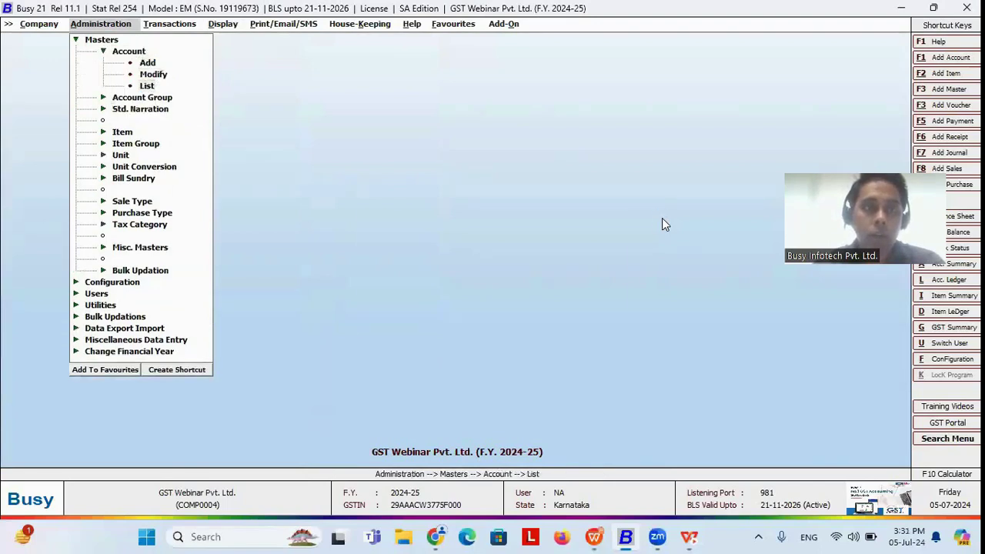
key(Return)
key(Return)
key(Right)
key(Return)
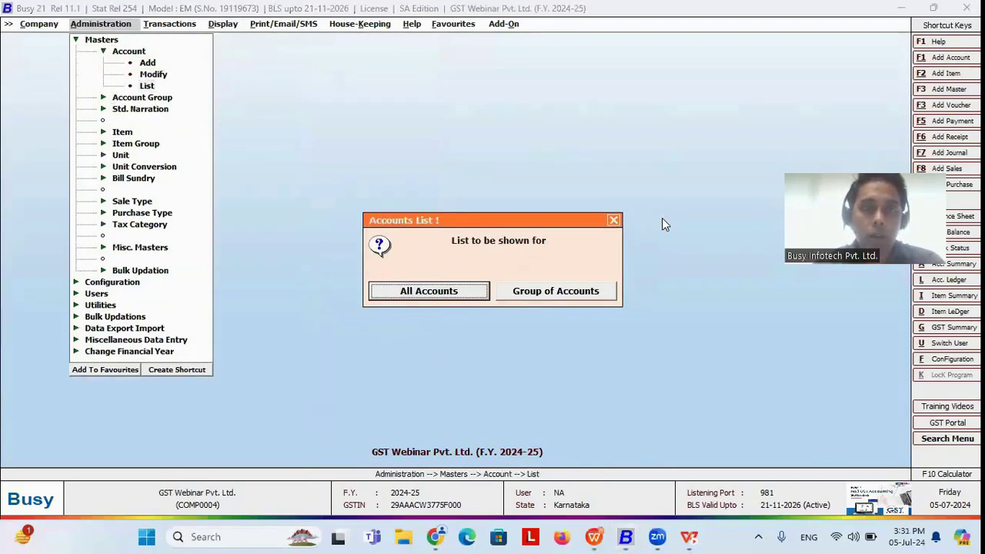
key(Right)
key(Return)
text(DU)
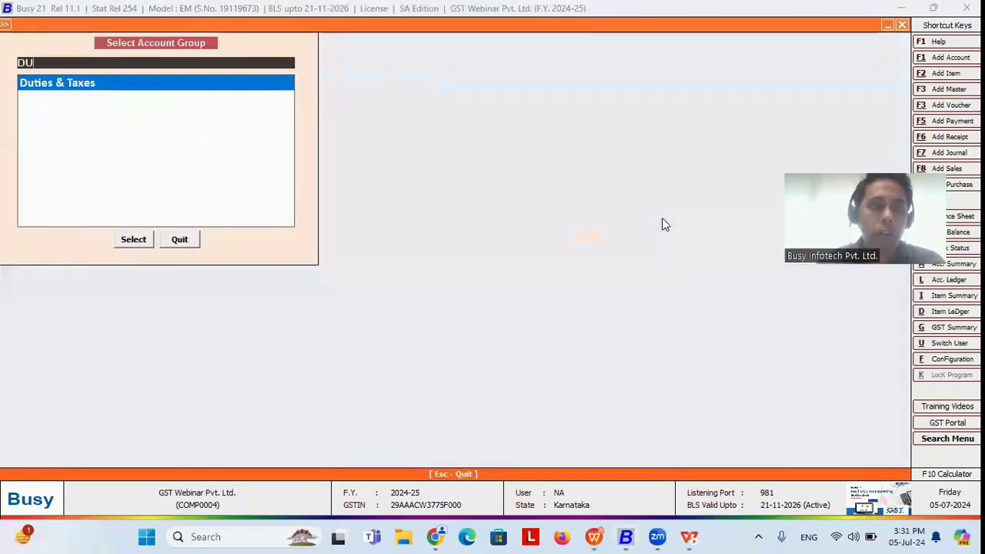
key(Return)
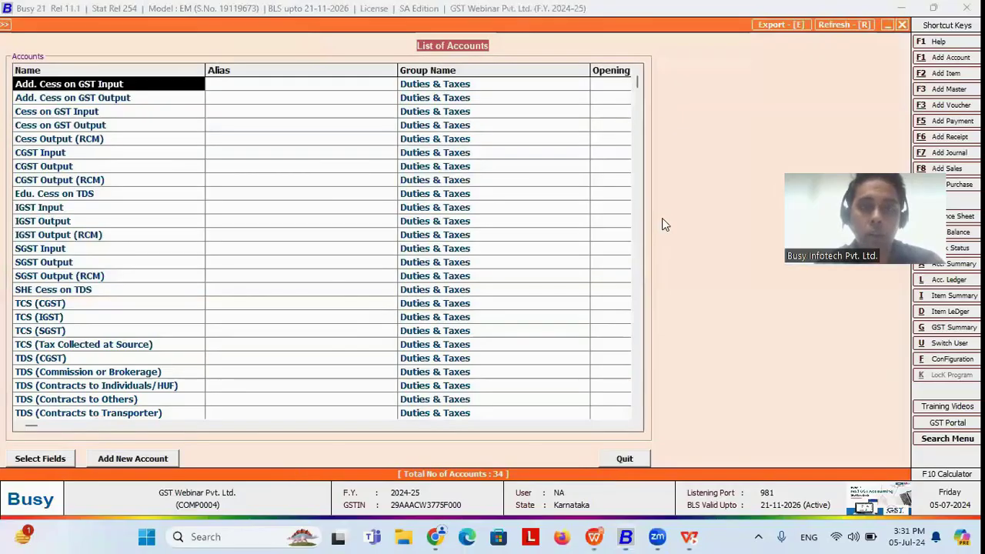
- Examine the predefined GST, TCS and TDS accounts throughout the Duties & Taxes account list
key(Down)
key(Down)
key(Down)
key(Down)
key(Down)
key(Down)
key(Down)
key(Down)
key(Down)
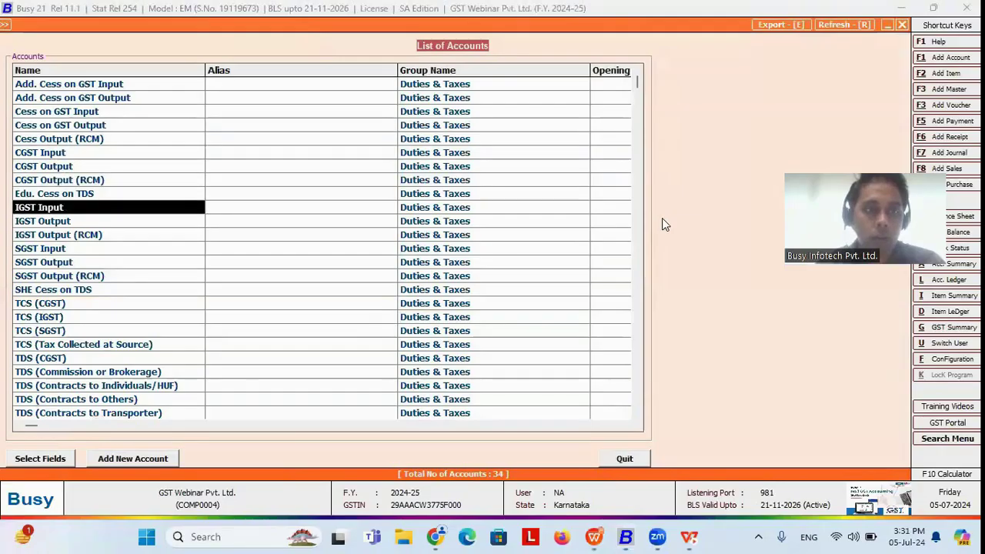
key(Up)
key(Up)
key(Up)
key(Up)
key(Down)
key(Down)
key(Down)
key(Down)
key(Down)
key(Down)
key(Down)
key(Down)
key(Down)
key(Down)
key(Down)
key(Down)
key(Down)
key(Down)
key(Down)
key(Down)
key(Down)
key(Down)
key(Down)
key(Down)
key(Down)
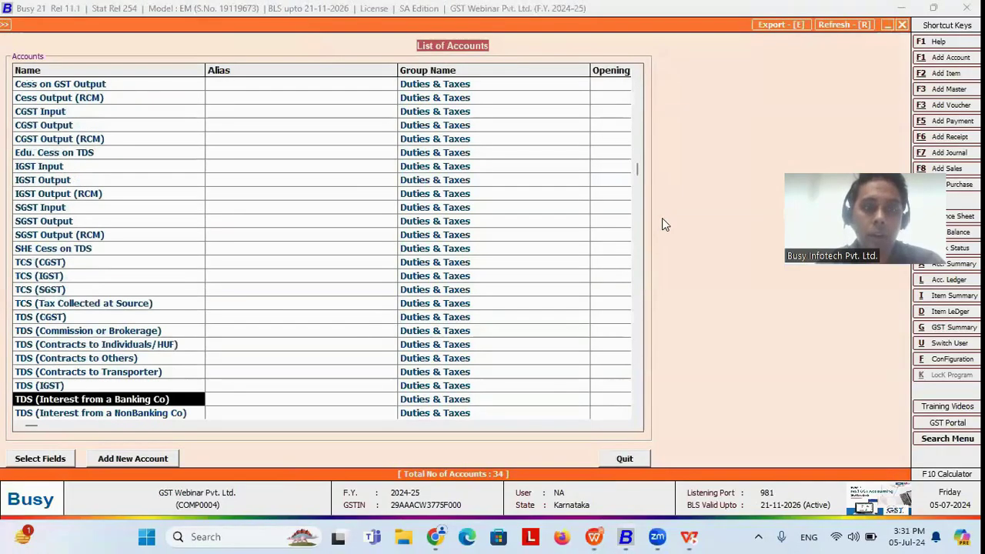
key(Down)
key(Down)
key(Down)
key(Down)
key(Down)
key(Down)
key(Down)
key(Down)
key(Up)
key(Up)
key(Up)
key(Up)
key(Up)
key(Up)
key(Up)
key(Up)
key(Up)
key(Up)
key(Up)
key(Up)
key(Up)
key(Up)
key(Up)
key(Up)
key(Up)
key(Up)
key(Up)
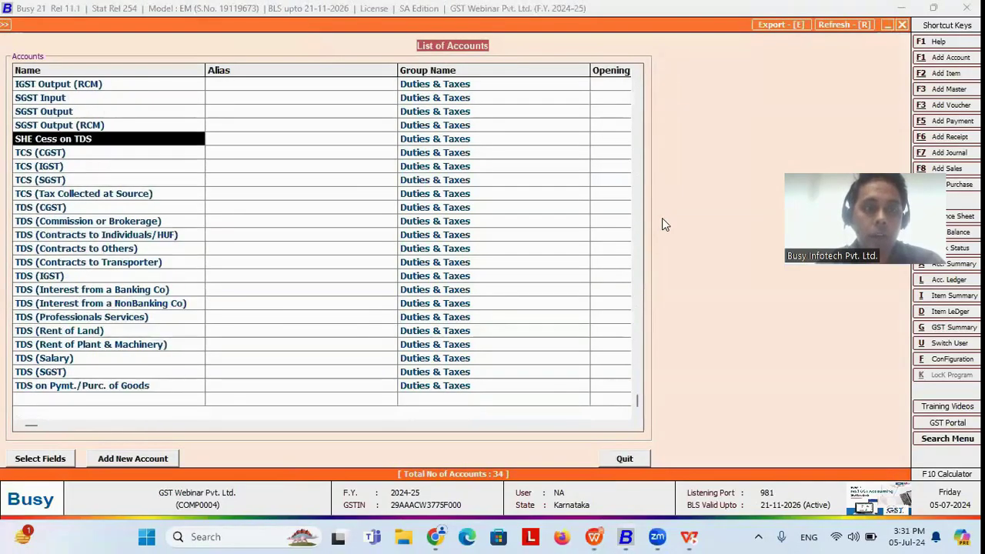
- Examine the IGST, CGST and SGST accounts from the start of the Duties & Taxes account list, and close the list
key(Home)
key(Down)
key(Down)
key(Down)
key(Down)
key(Down)
key(Down)
key(Down)
key(Down)
key(Down)
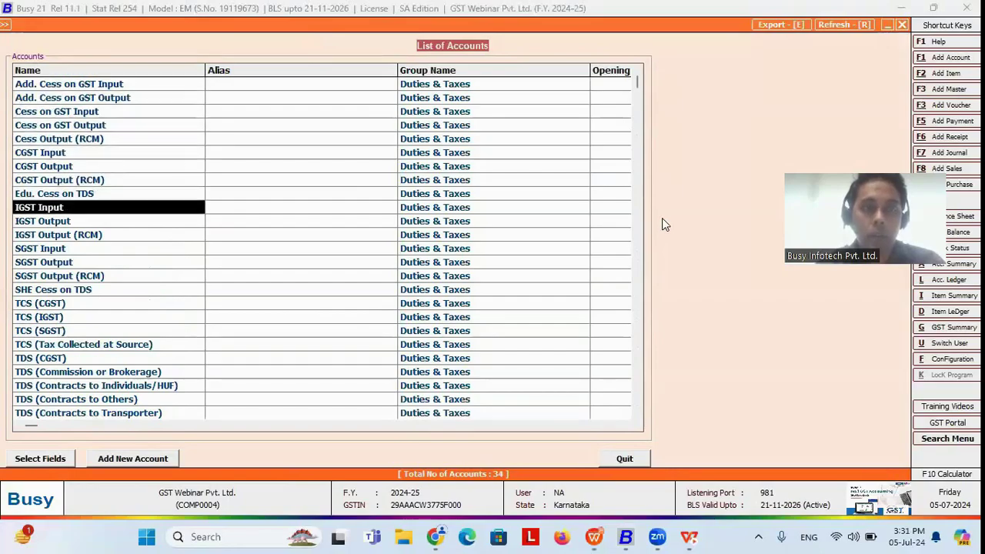
key(Down)
key(Down)
key(Down)
key(Up)
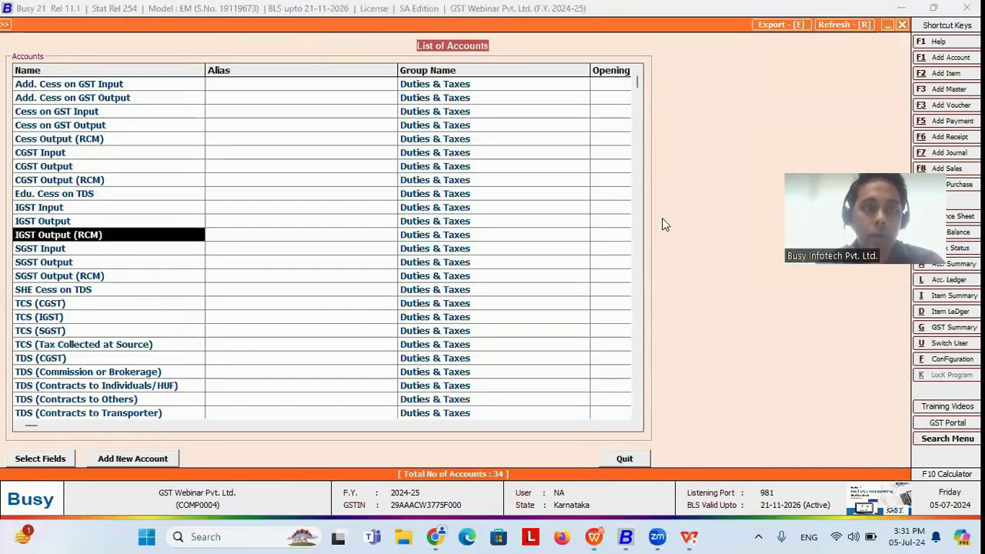
key(Up)
key(Up)
key(Up)
key(Up)
key(Up)
key(Up)
key(Up)
key(Escape)
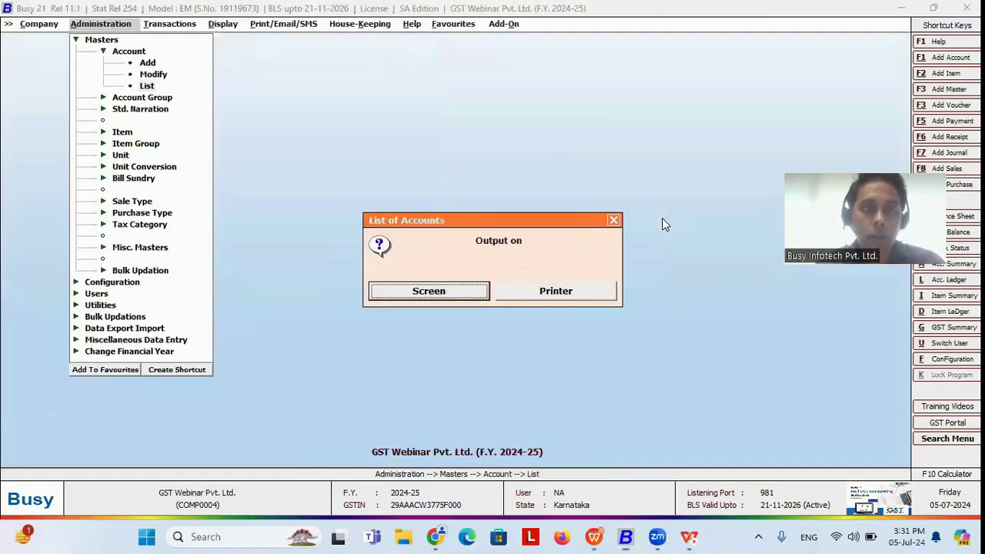
key(Escape)
- List the tax category masters
key(Down)
key(Down)
key(Down)
key(Down)
key(Down)
key(Down)
key(Down)
key(Down)
key(Down)
key(Down)
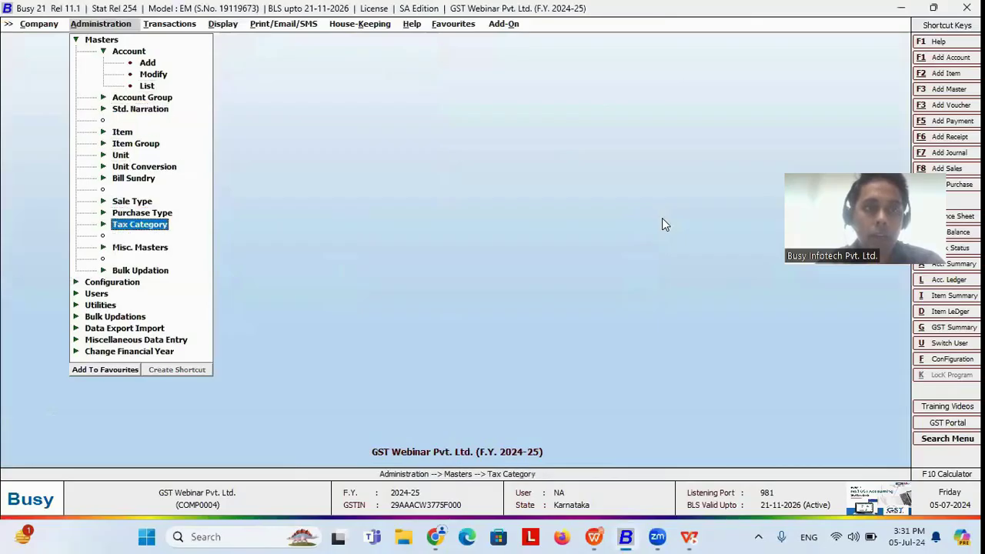
key(Return)
key(Down)
key(Return)
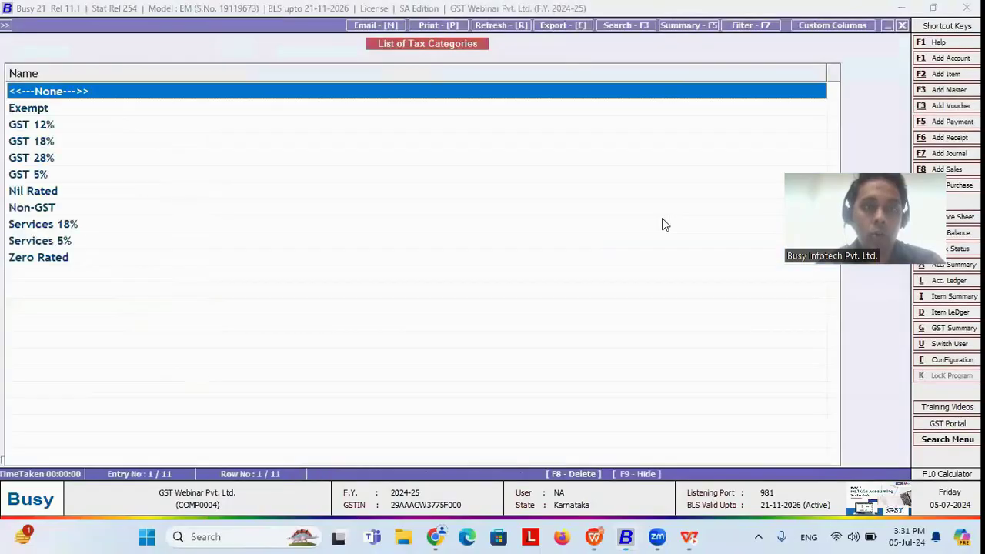
- Examine the predefined tax categories from Exempt through Zero Rated, and close the list
key(Down)
key(Down)
key(Down)
key(Down)
key(Down)
key(Down)
key(Down)
key(Down)
key(Down)
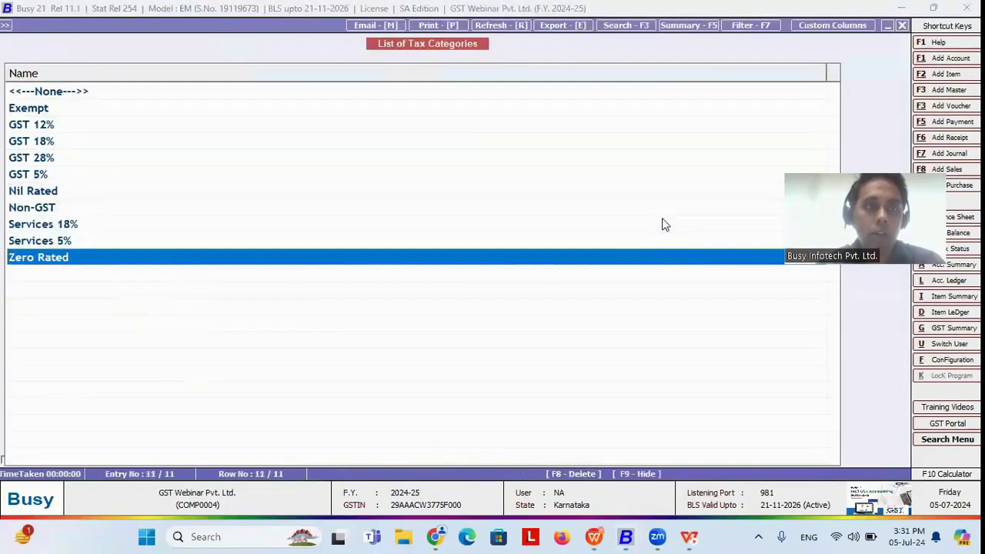
key(Up)
key(Up)
key(Up)
key(Up)
key(Up)
key(Up)
key(Up)
key(Escape)
key(Escape)
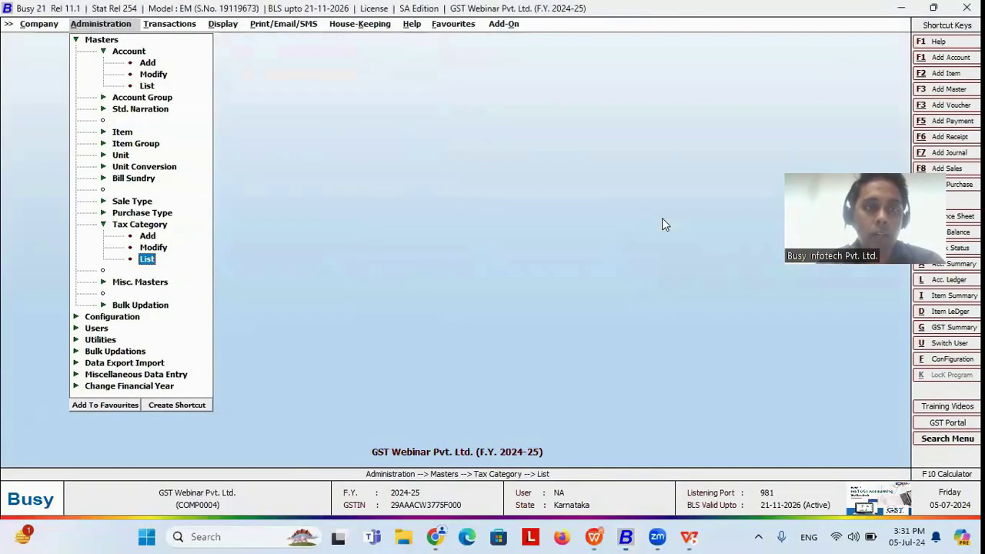
- List the sale type masters on screen
key(Up)
key(Up)
key(Up)
key(Up)
key(Up)
key(Return)
key(Down)
key(Down)
key(Down)
key(Return)
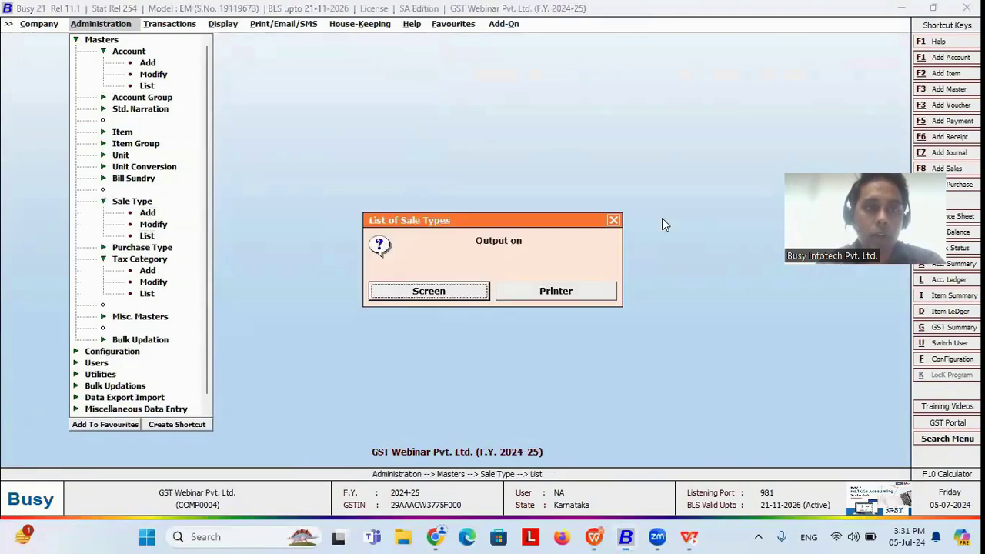
key(Return)
- Examine the predefined inter-state, export and local sale types throughout the list, and close it
key(Down)
key(Down)
key(Down)
key(Down)
key(Down)
key(Down)
key(Down)
key(Down)
key(Down)
key(Down)
key(Down)
key(Down)
key(Down)
key(Down)
key(Down)
key(Down)
key(Down)
key(Down)
key(Down)
key(Down)
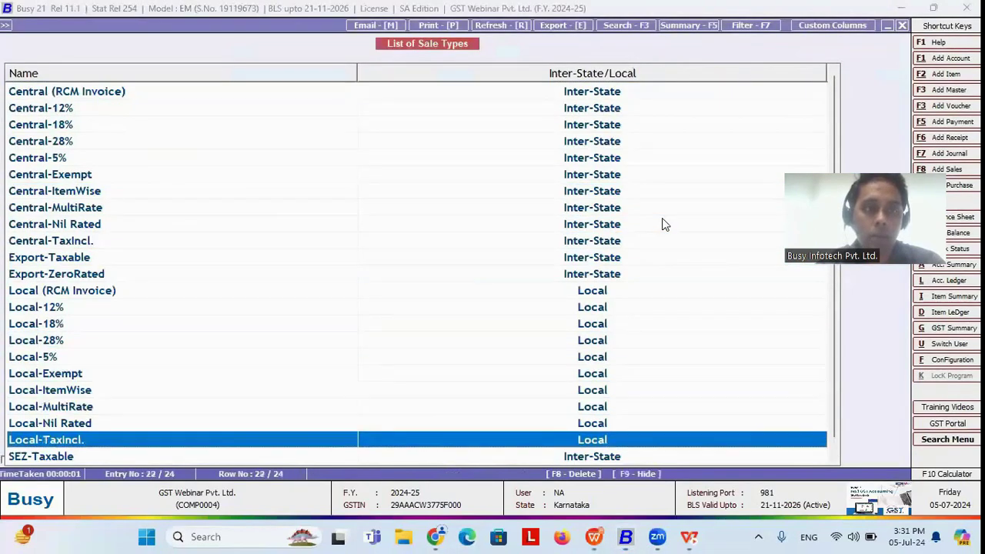
key(Escape)
key(Escape)
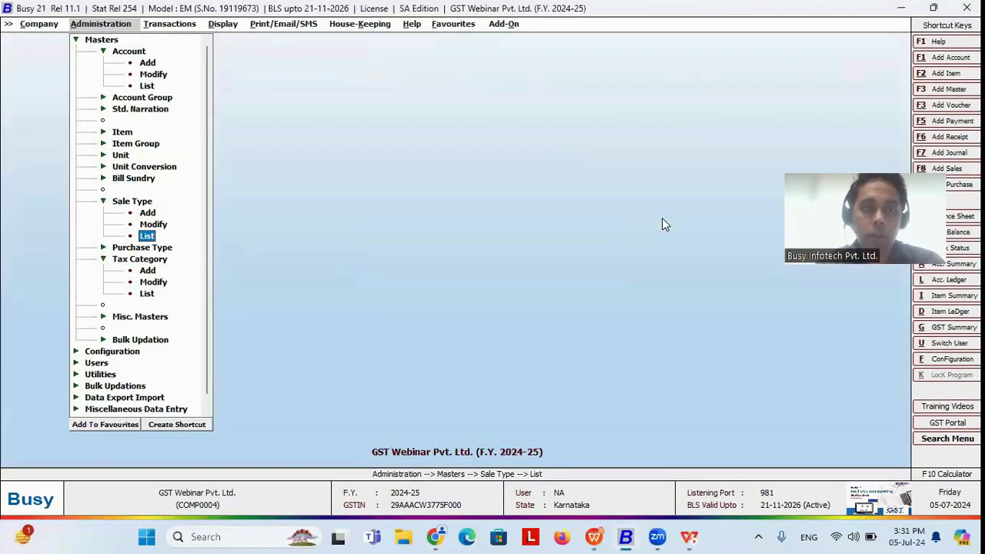
- Switch to the presentation and reveal the "Date-wise GST Rates & HSN Code" point
key(alt+Tab)
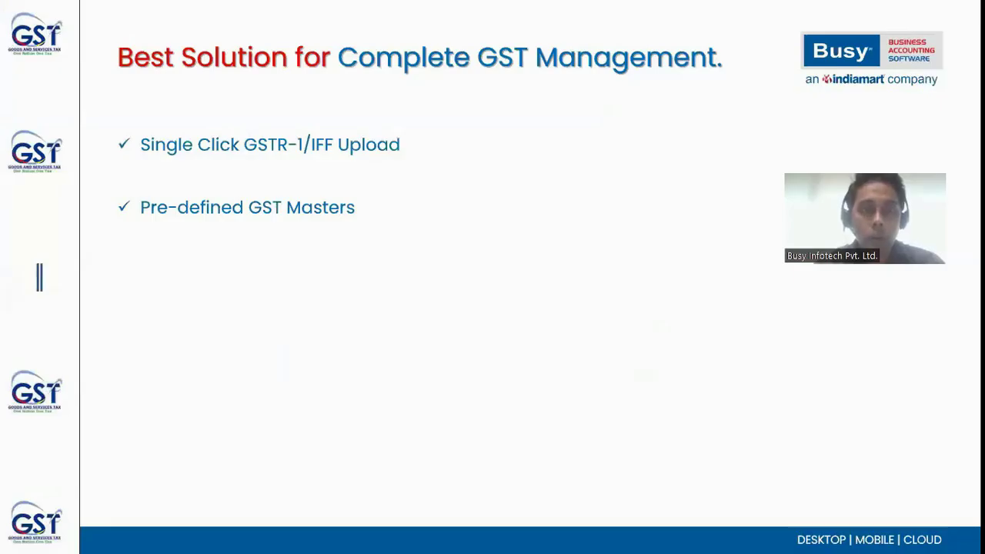
key(Right)
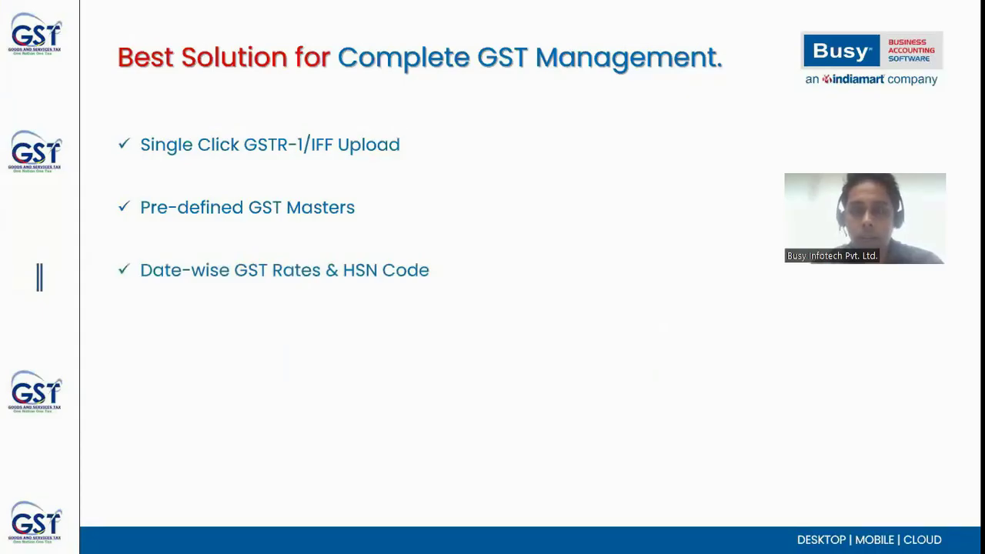
- Switch back to Busy and open the GST 12% tax category for modification
key(alt+Tab)
key(Up)
key(Up)
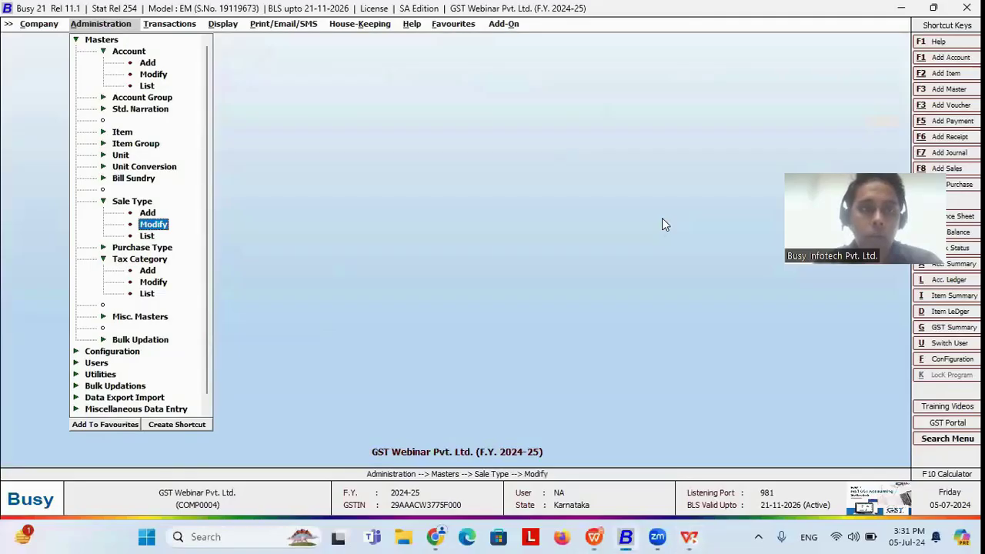
key(Down)
key(Down)
key(Down)
key(Down)
key(Down)
key(Return)
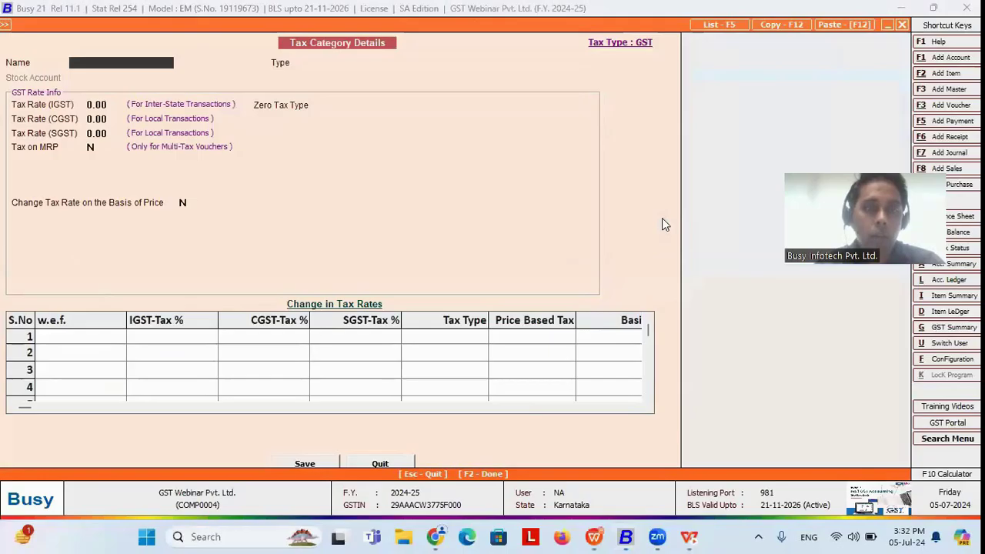
key(Escape)
key(Down)
key(Return)
key(Down)
key(Down)
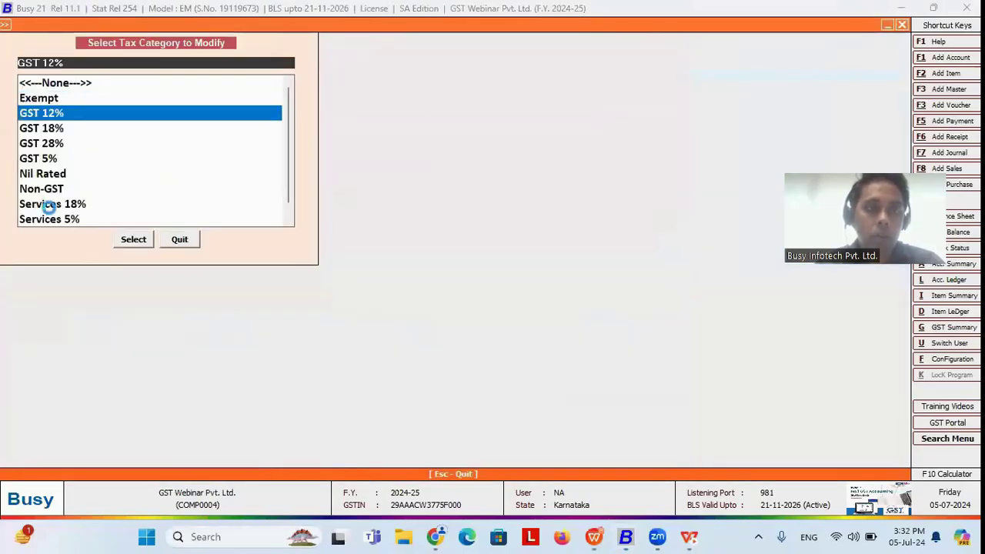
key(Return)
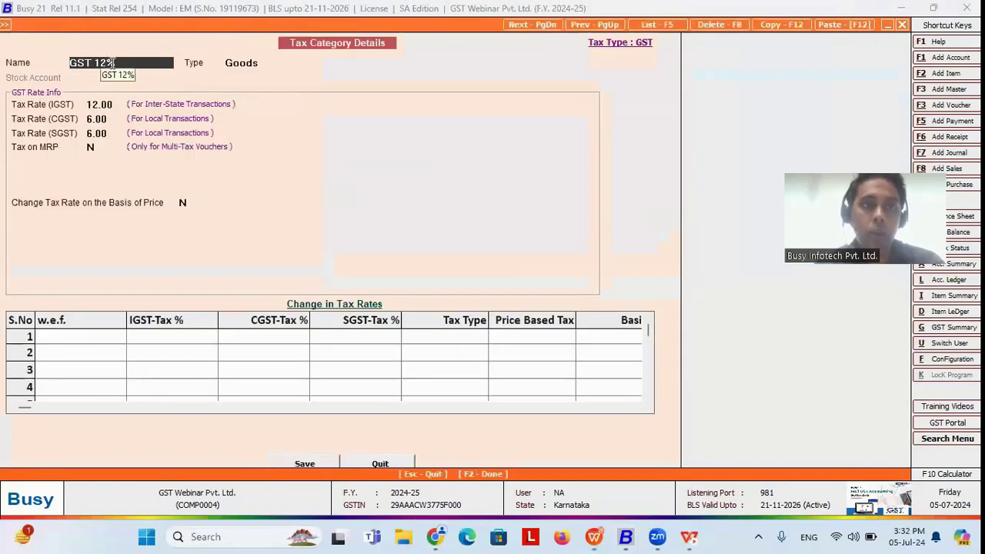
- Enter a change in tax rates for GST 12% effective 01-07-2024, with IGST 18%, CGST 9% and SGST 9%
click(69, 335)
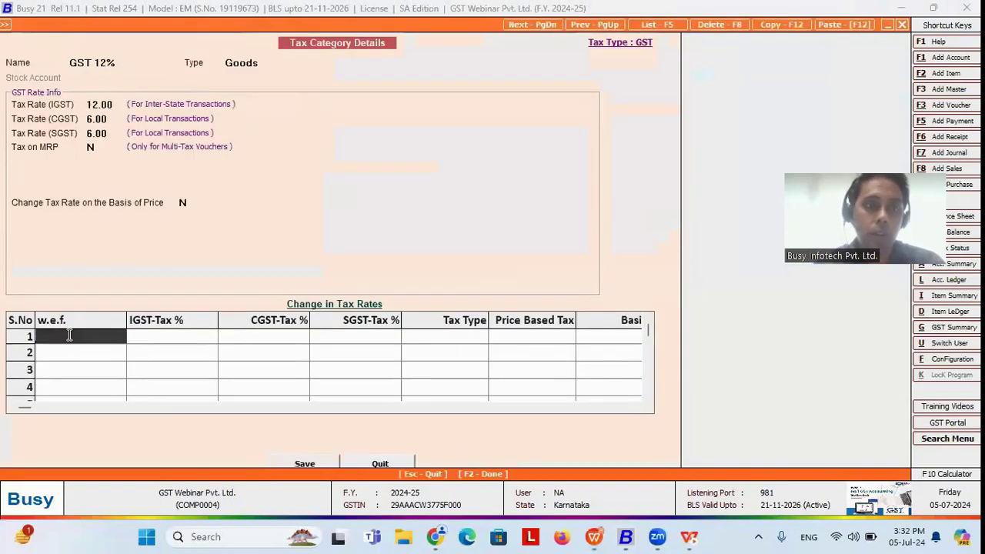
text(01-07)
key(Return)
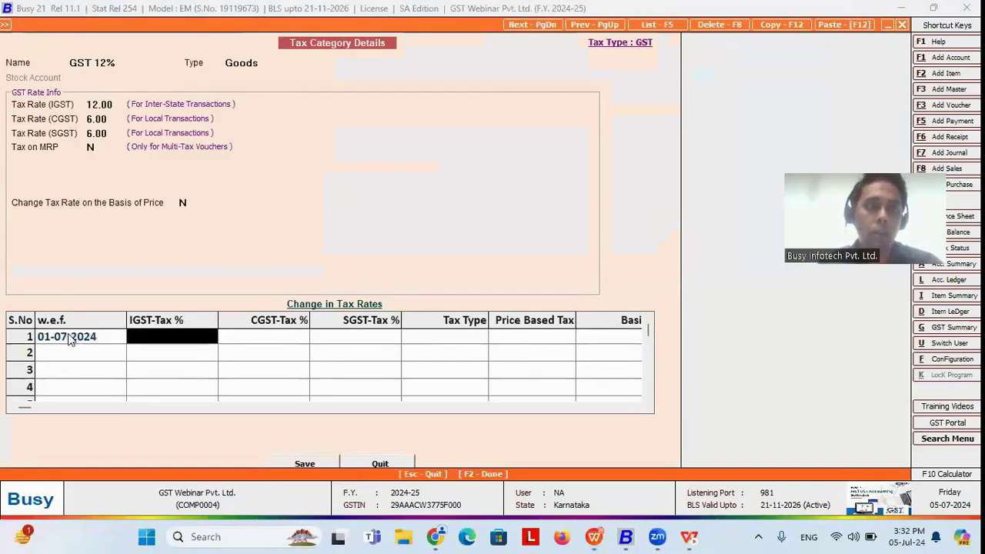
text(18)
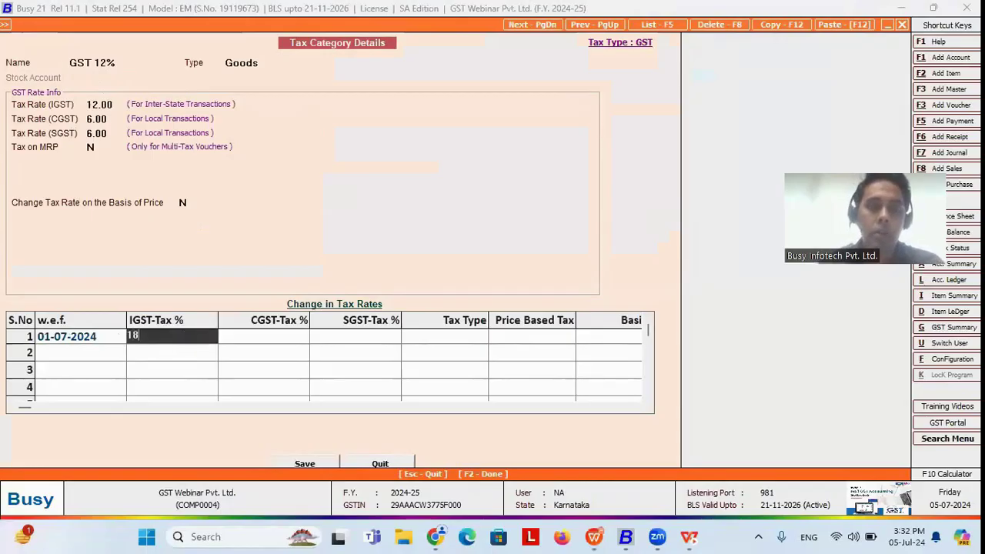
key(Return)
key(Return)
key(Return)
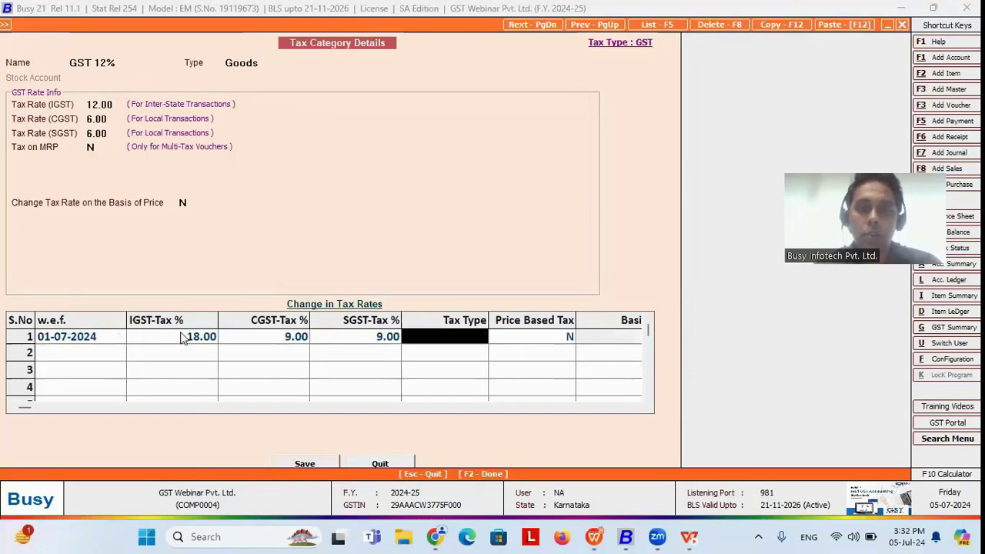
- Check the effective date, IGST and CGST rate in the new rate row, and leave the tax category without saving
click(90, 341)
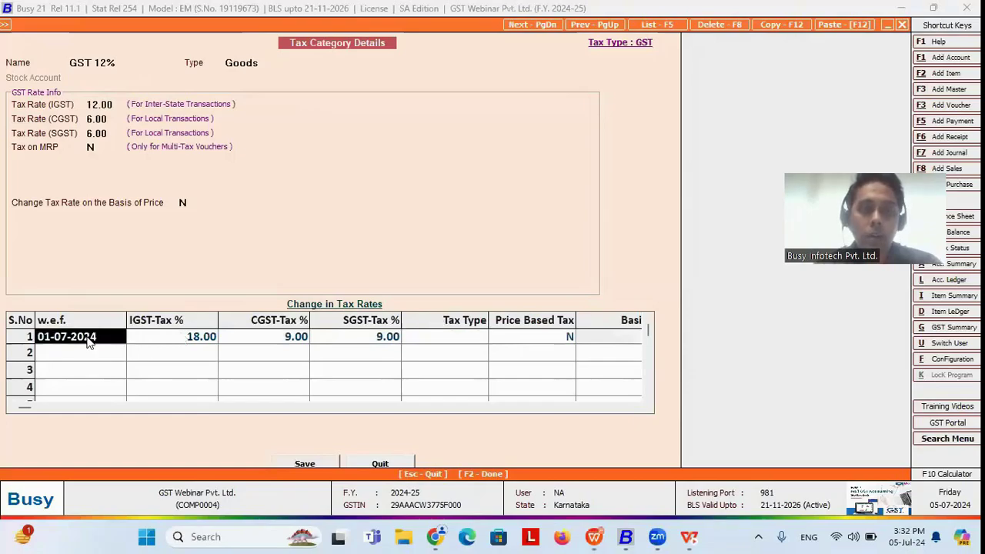
click(196, 339)
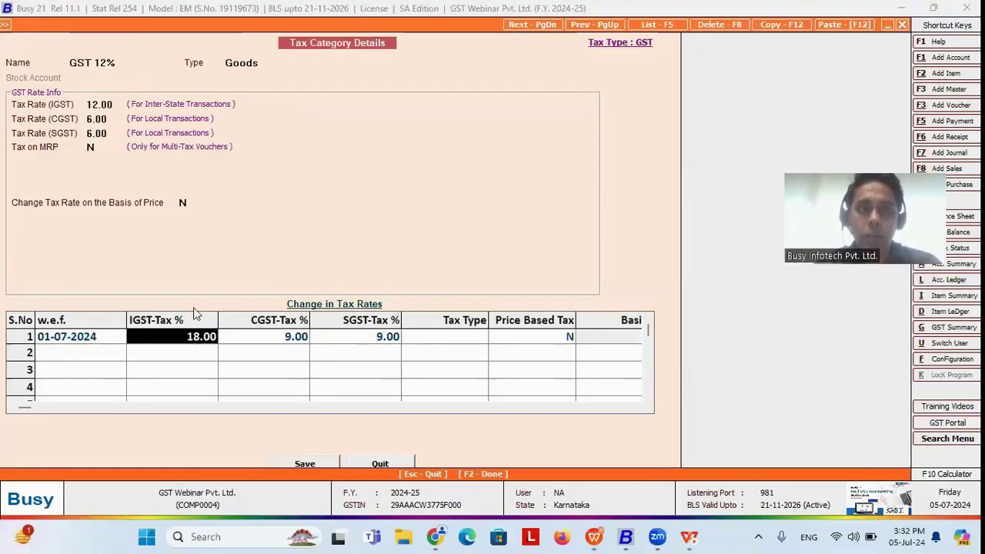
click(282, 342)
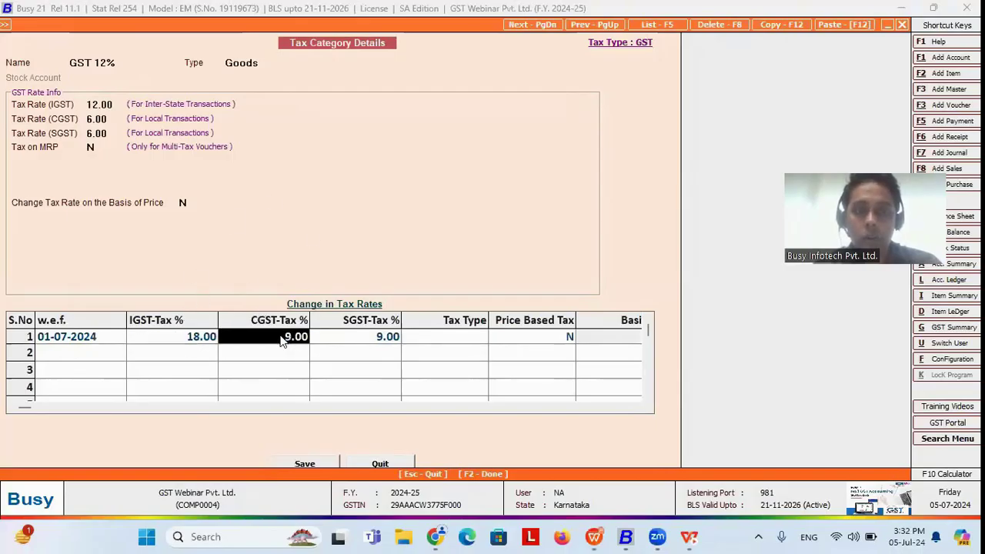
click(94, 341)
key(Escape)
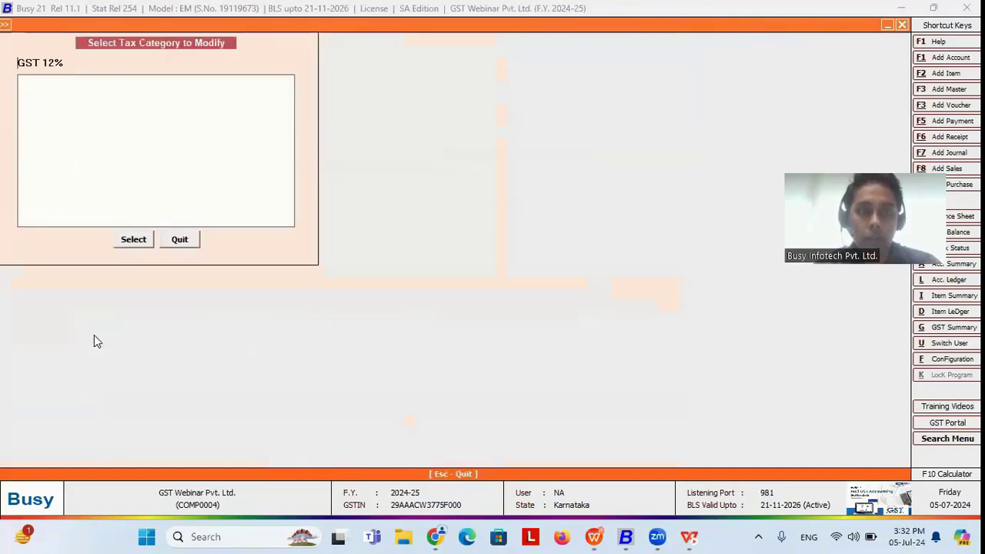
- Leave the tax category selection and open the item master Hand Bag for Womens for modification
key(Escape)
key(Up)
key(Up)
key(Up)
key(Up)
key(Up)
key(Up)
key(Up)
key(Up)
key(Up)
key(Up)
key(Up)
key(Up)
key(Up)
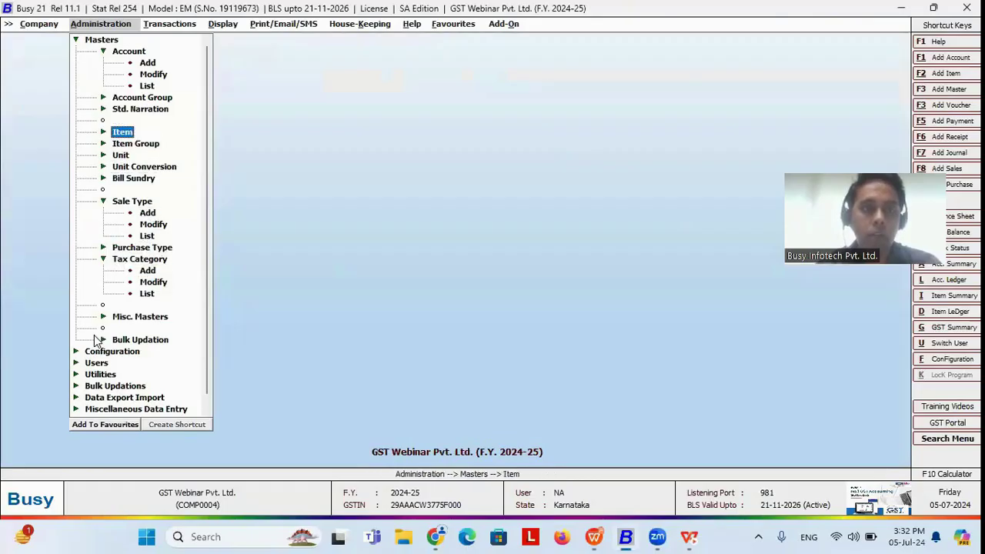
key(Return)
key(Down)
key(Down)
key(Return)
key(Return)
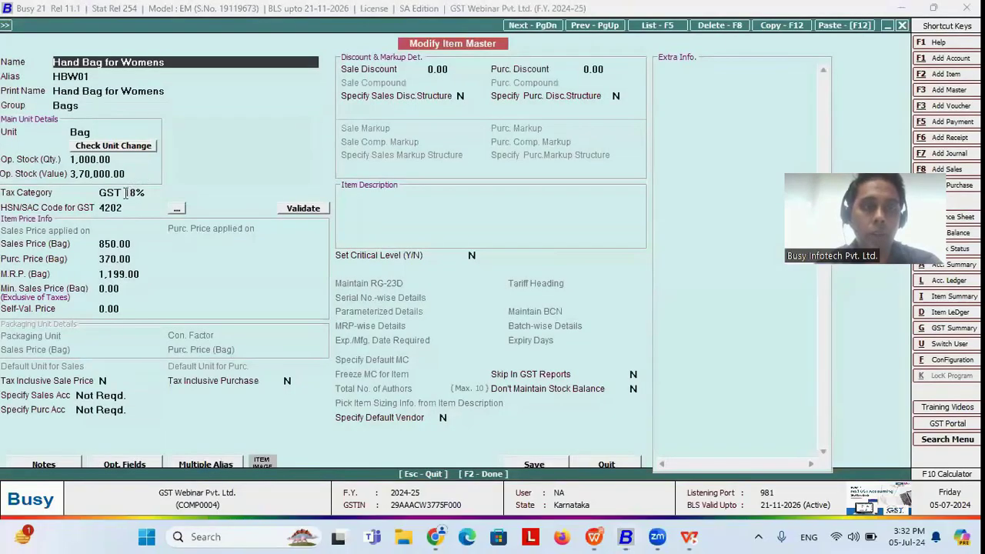
- Enter HSN code 3200 effective 01-07-2024 in the date-wise HSN info of Hand Bag for Womens, and dismiss the dialog without accepting
click(147, 207)
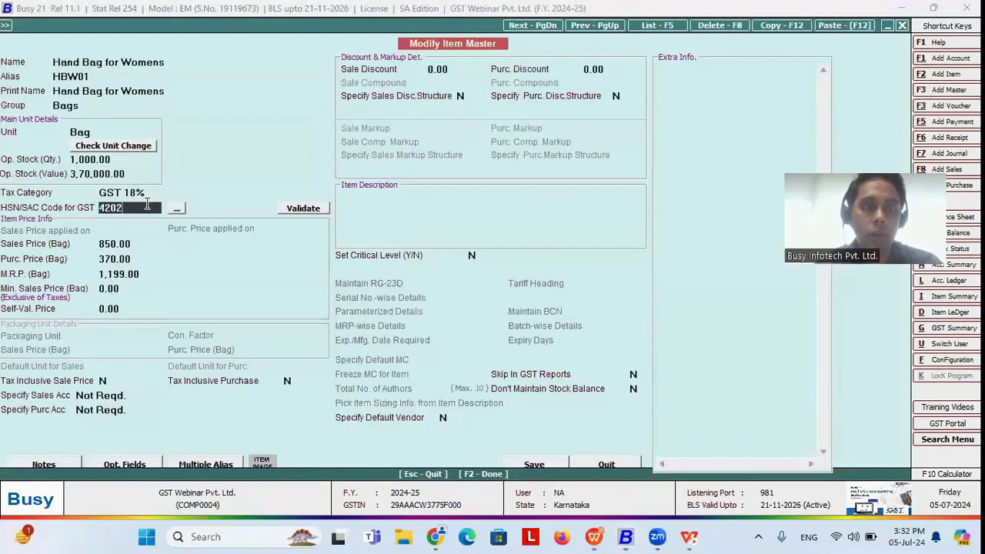
click(176, 210)
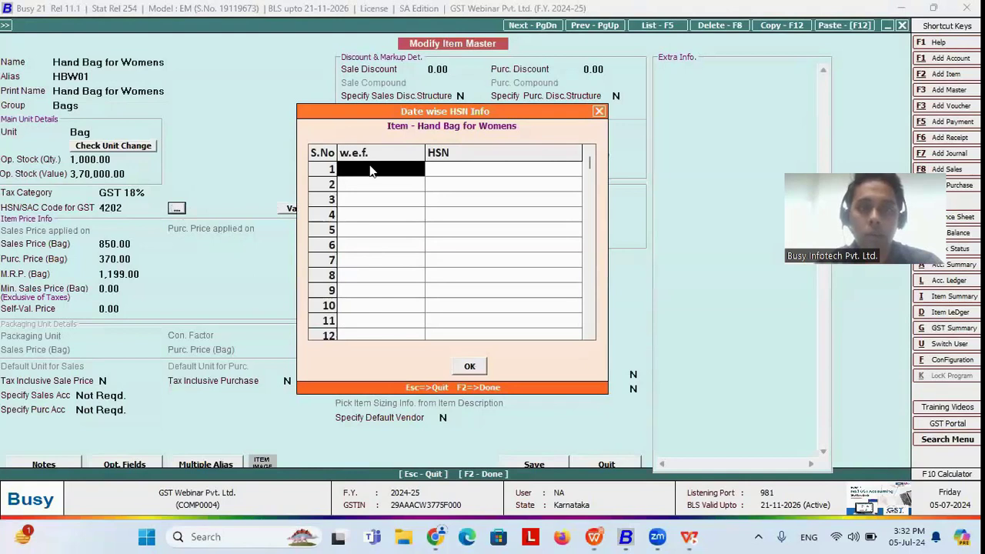
click(480, 172)
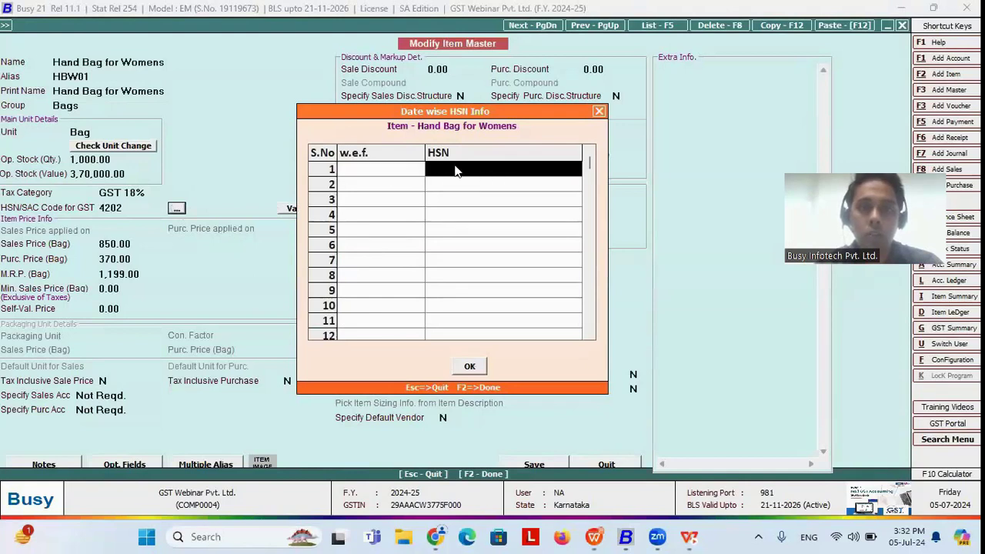
click(380, 169)
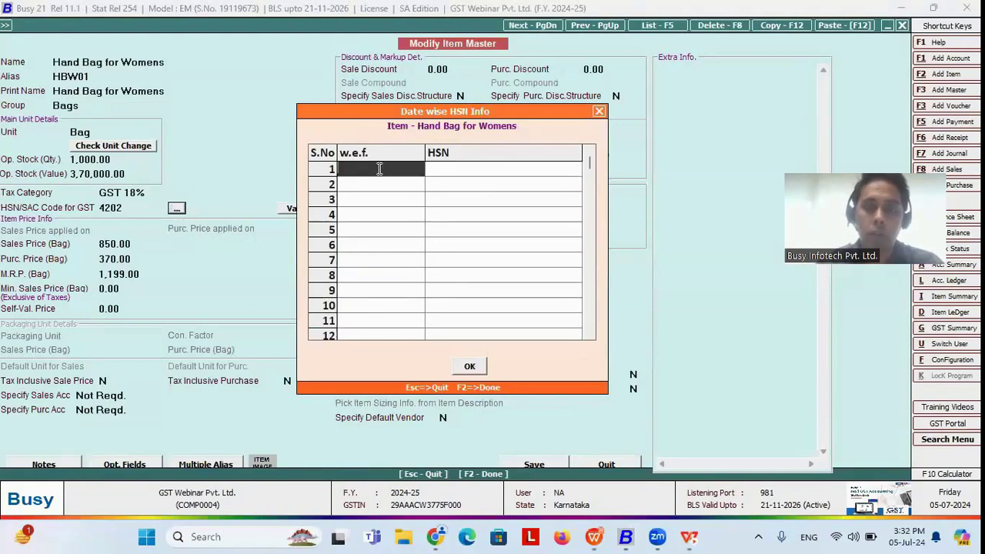
text(01-07)
key(Return)
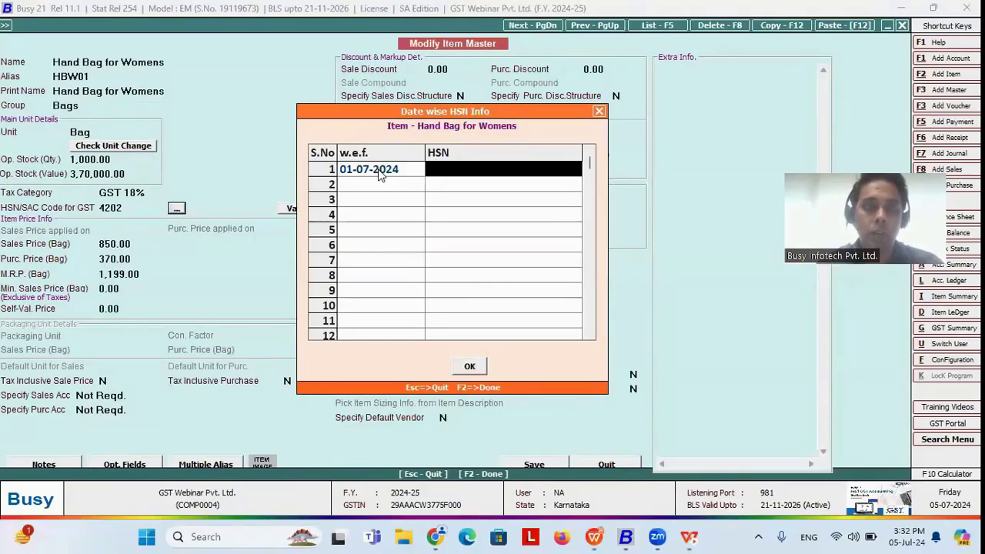
text(3200)
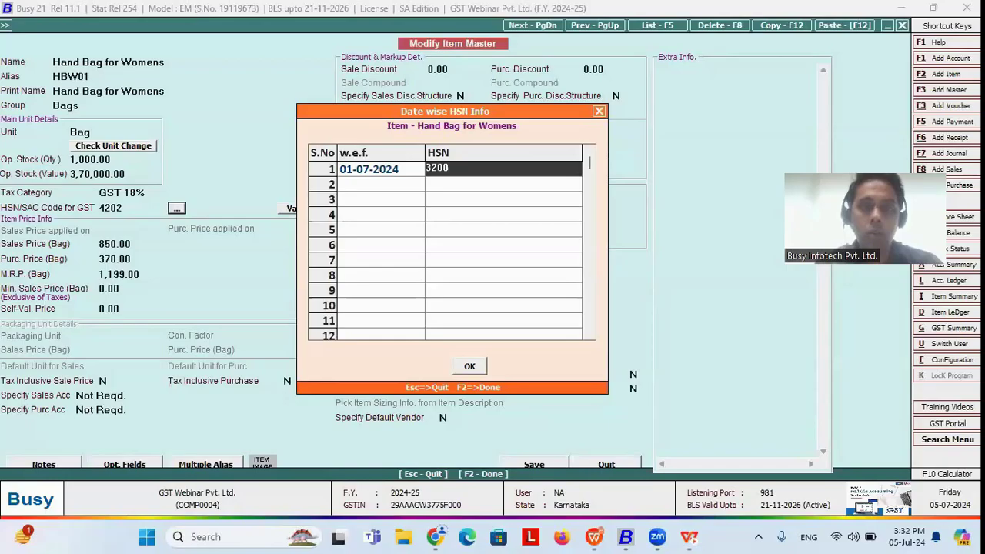
key(Return)
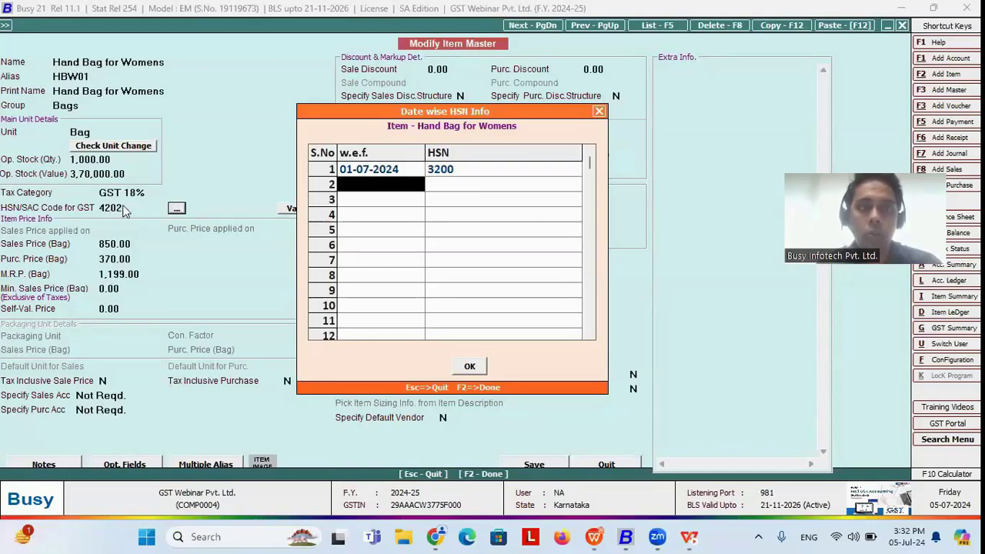
click(380, 170)
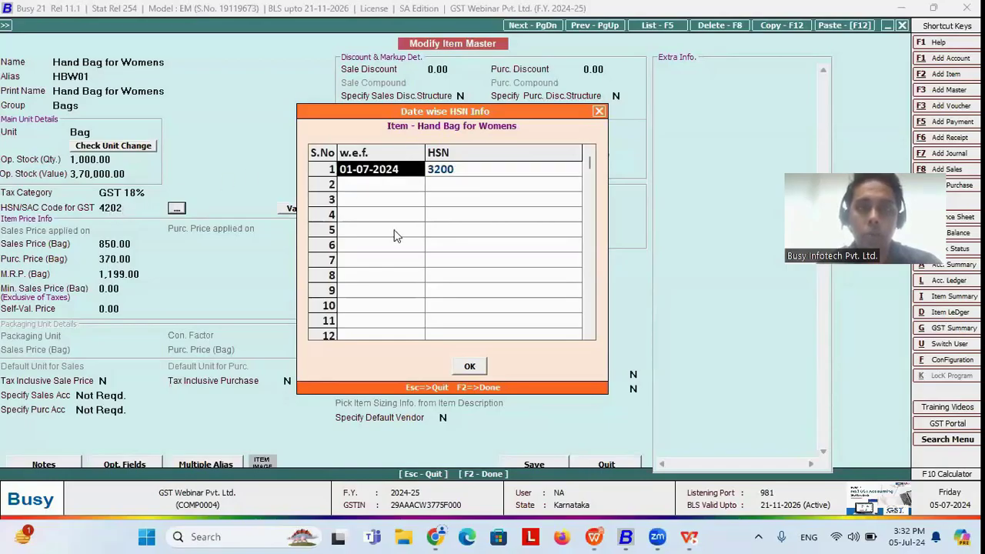
click(599, 111)
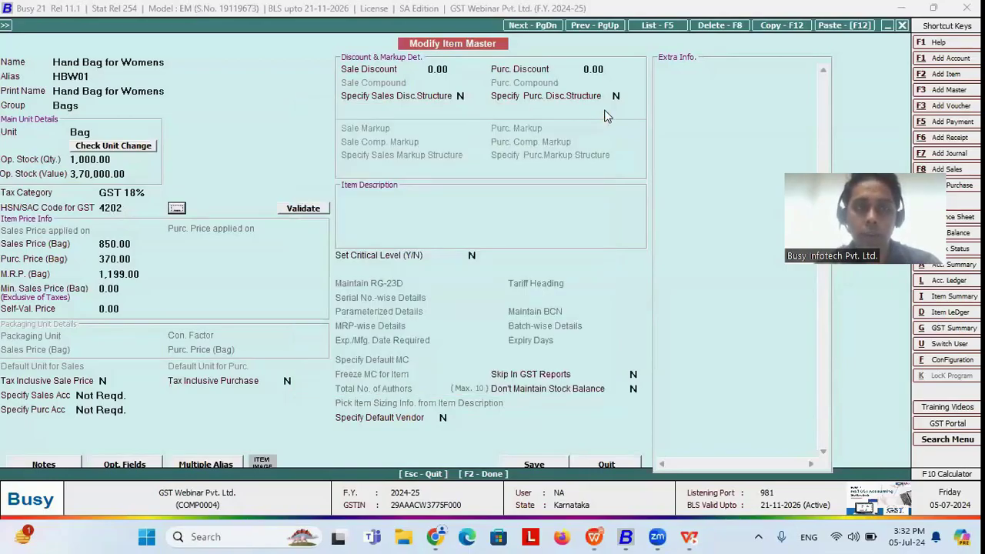
- Leave the Hand Bag for Womens item master without saving and switch to the GST features presentation
key(Escape)
key(Escape)
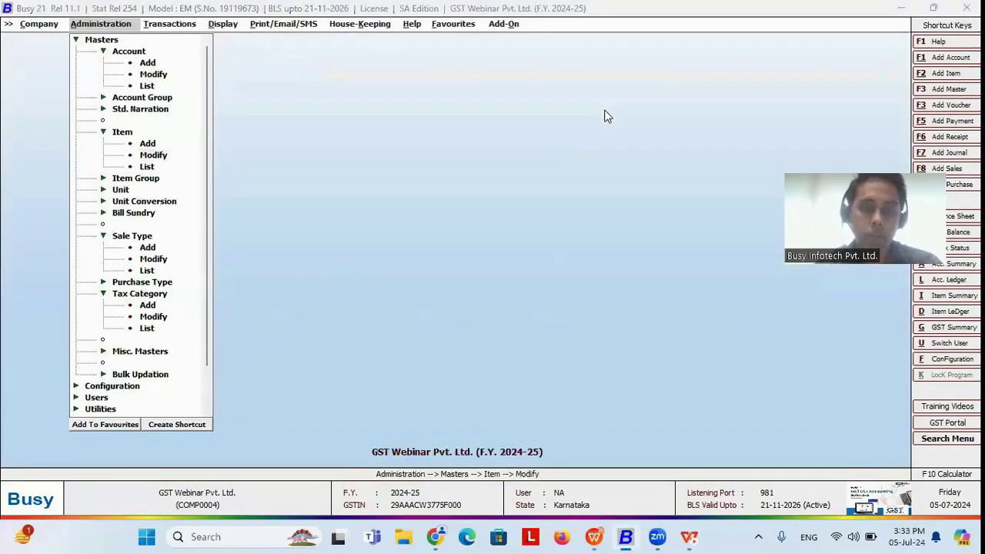
key(alt+Tab)
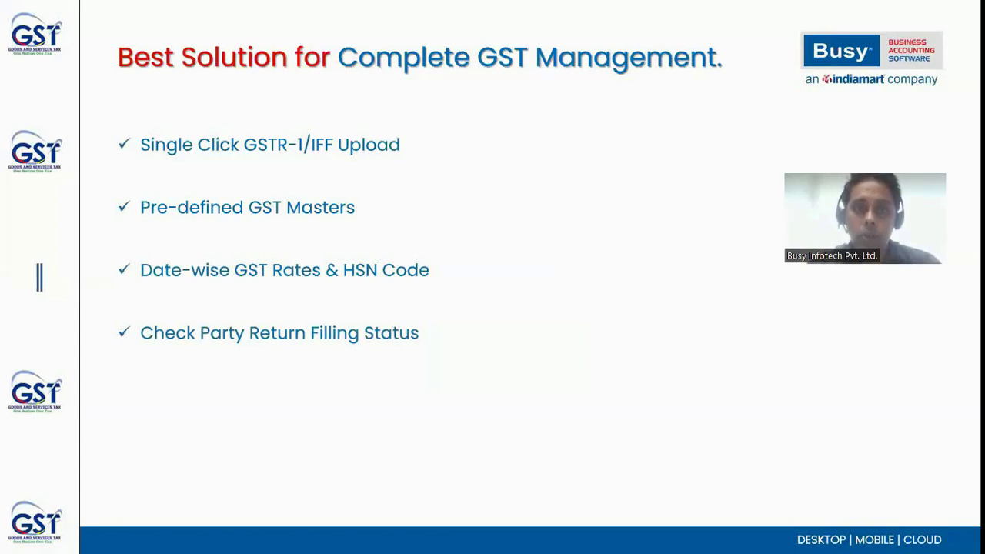
- Return to Busy and expand GST Misc. Utilities among the transactions
key(alt+Tab)
key(Right)
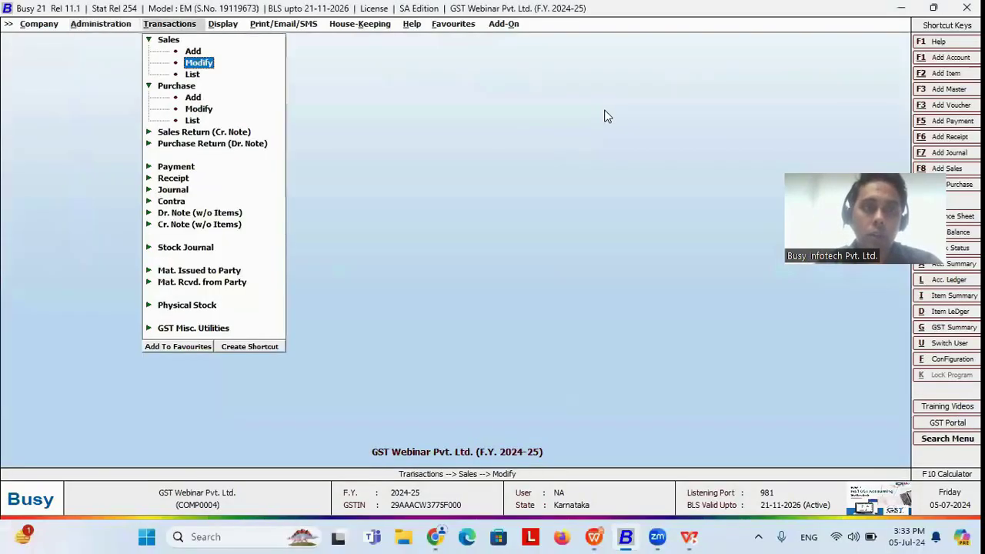
key(Down)
key(r)
key(m)
key(m)
key(Down)
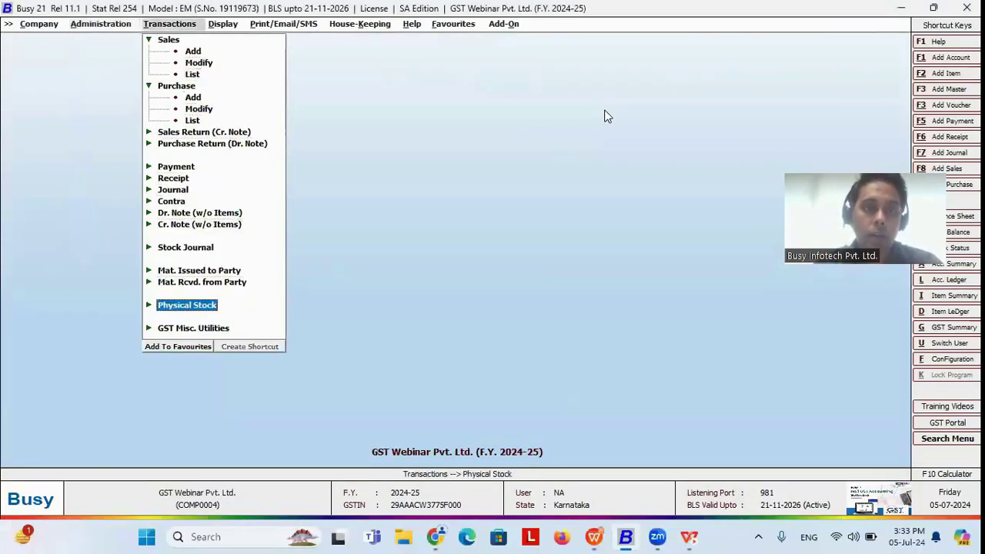
key(Down)
key(Right)
key(Down)
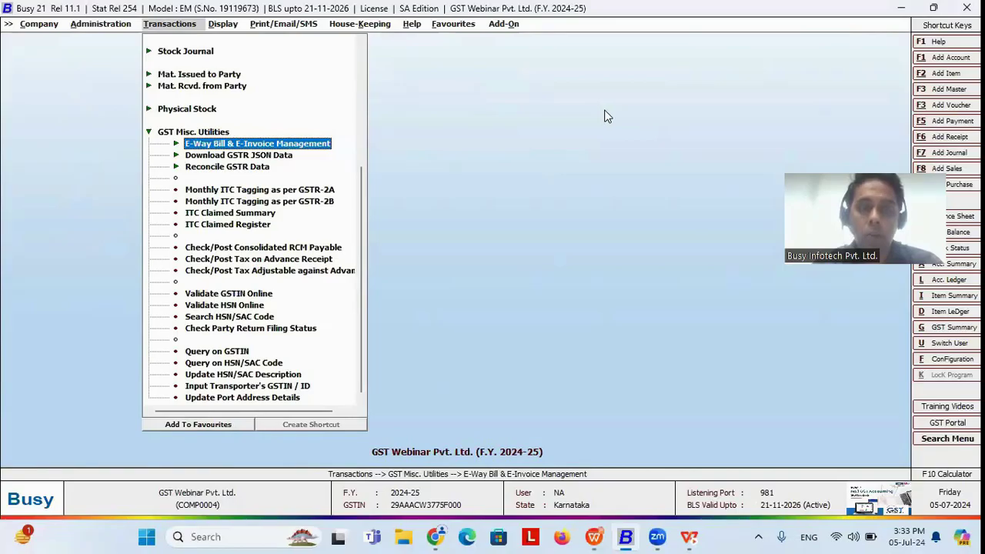
- Open Check Party Return Filing Status and choose to check from the GST portal
key(Down)
key(Down)
key(Down)
key(Down)
key(Down)
key(Down)
key(Down)
key(Down)
key(Down)
key(Down)
key(Down)
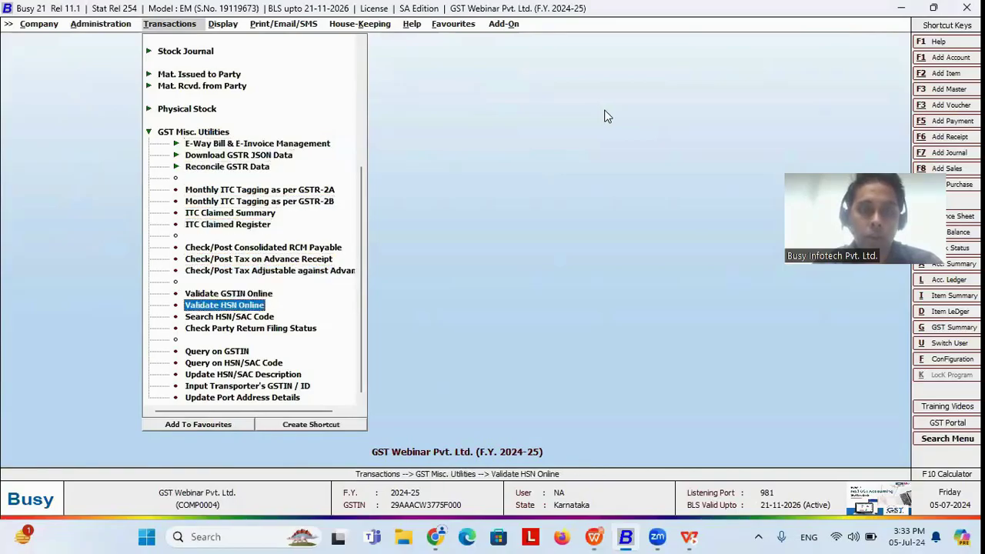
key(Down)
key(Down)
key(Return)
key(Return)
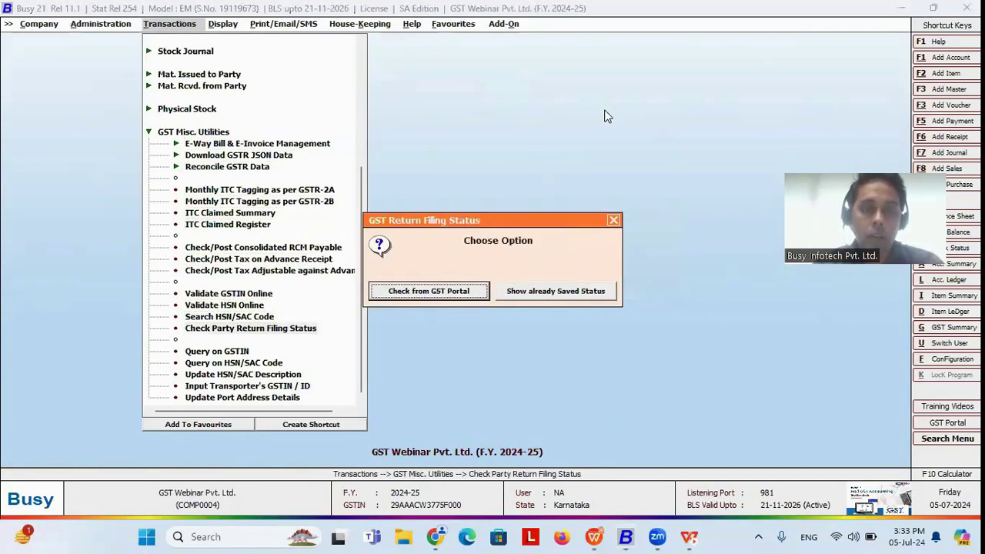
key(Return)
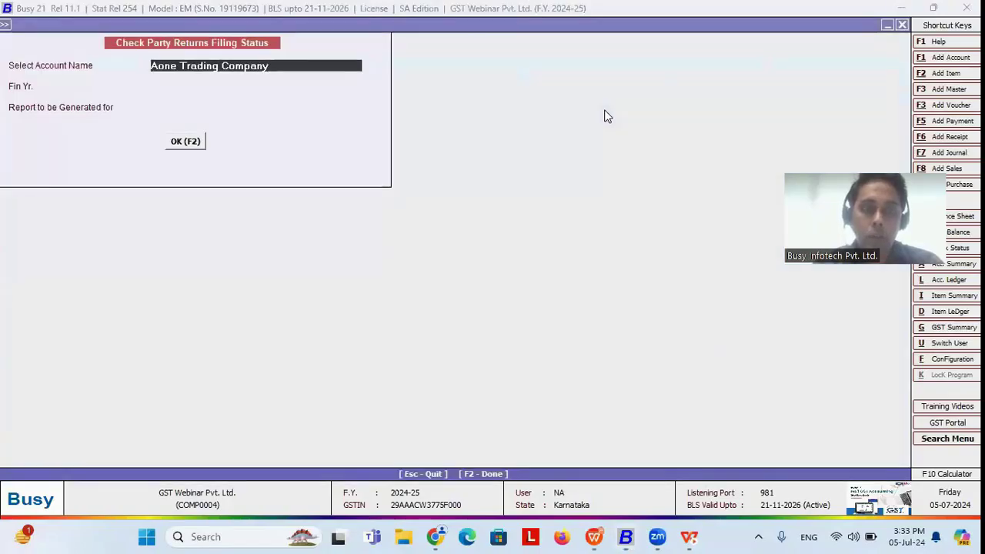
- Generate the filing status of BUSY INFOTECH PRIVATE LIMITED for 2024-2025, covering both GSTR1 and GSTR3B
text(BUSY)
key(Return)
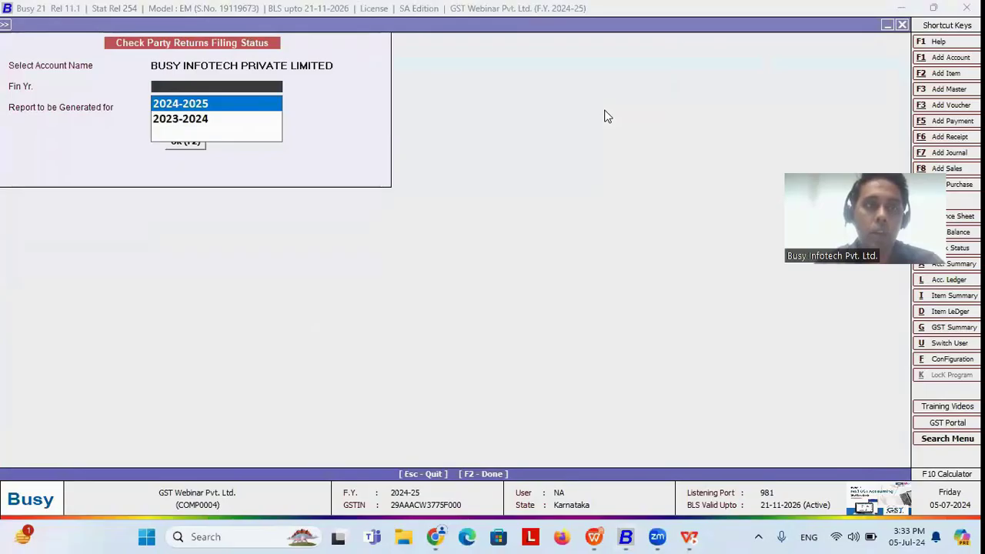
key(Return)
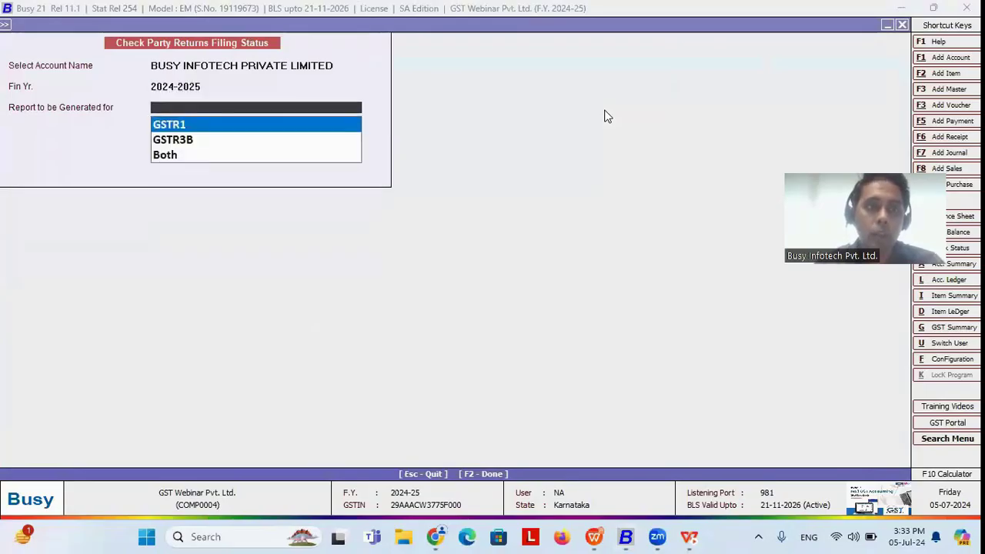
key(Down)
key(Down)
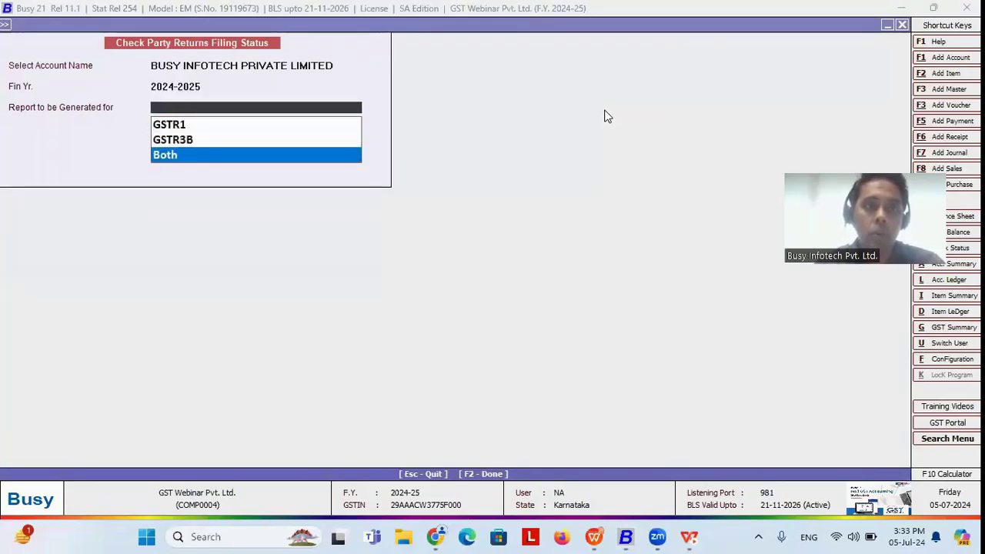
key(Return)
key(Return)
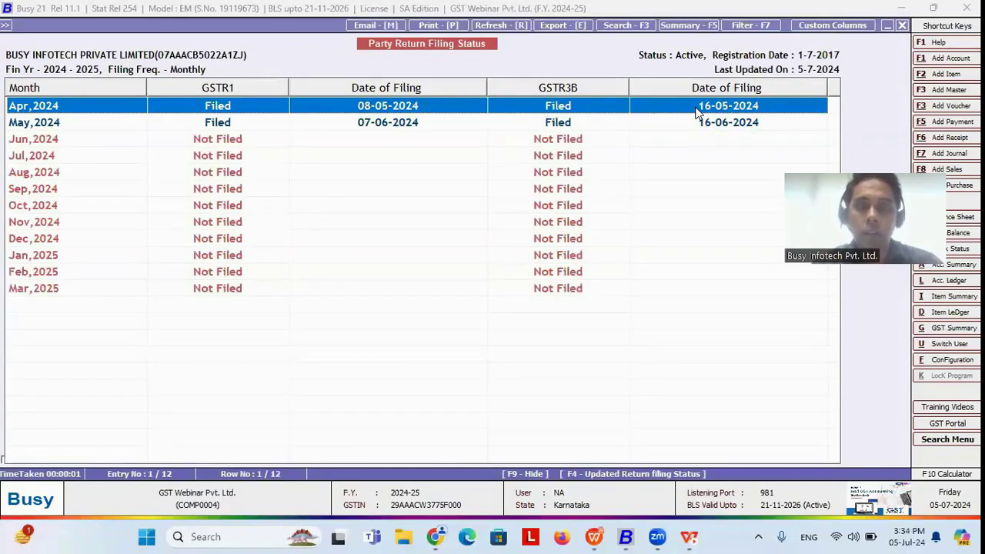
- Close the party return filing status report and switch to the GST features presentation
key(Escape)
key(Escape)
key(Escape)
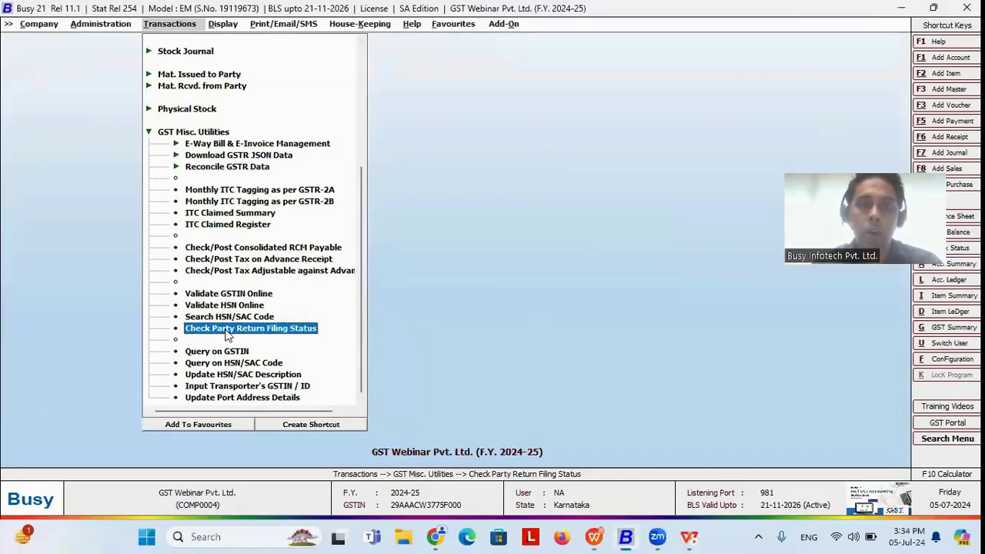
key(alt+Tab)
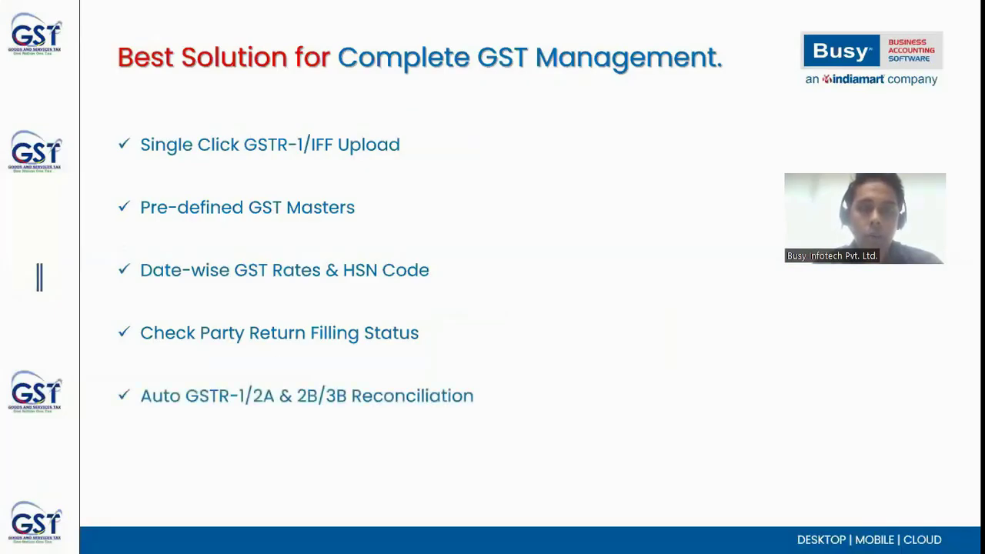
- Return to Busy, view the month-wise GSTR-2A download screen under Download GSTR JSON Data, and leave it without downloading
key(alt+Tab)
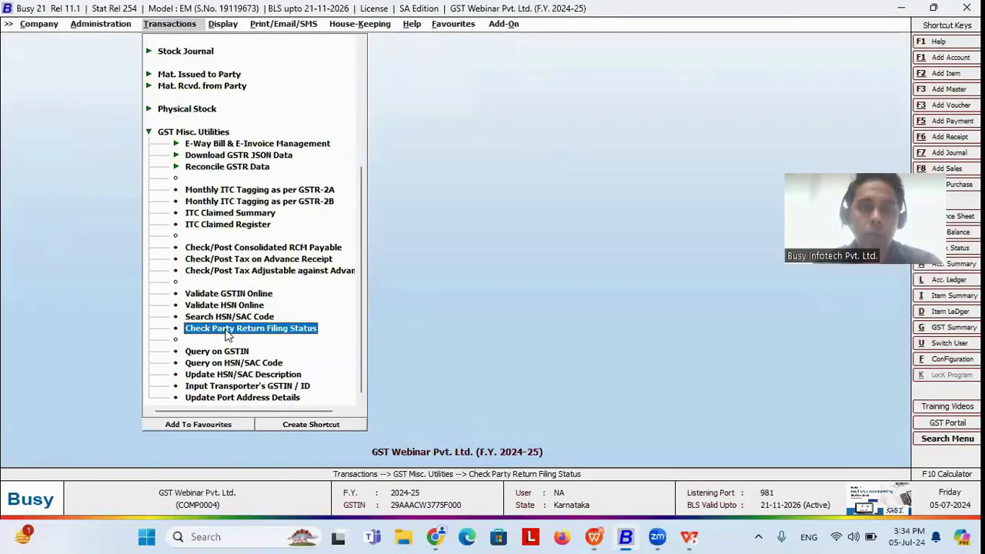
key(Up)
key(Up)
key(Up)
key(Up)
key(Up)
key(Up)
key(Up)
key(Up)
key(Up)
key(Up)
key(Up)
key(Up)
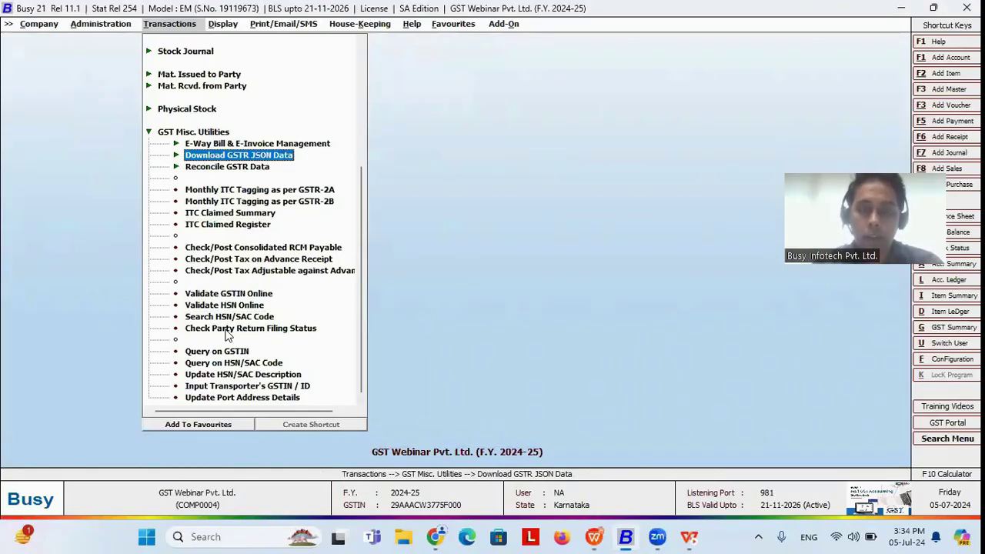
key(Return)
key(Down)
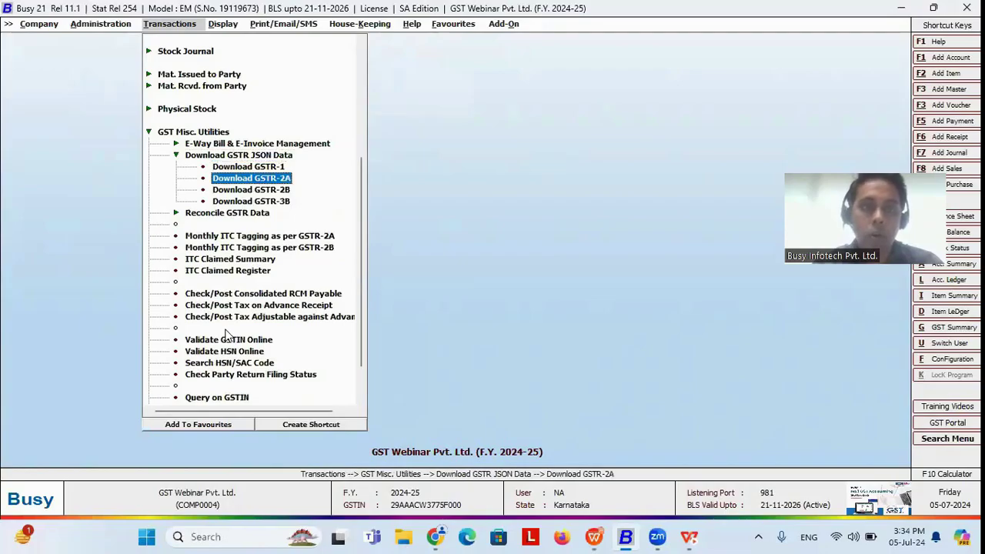
key(Return)
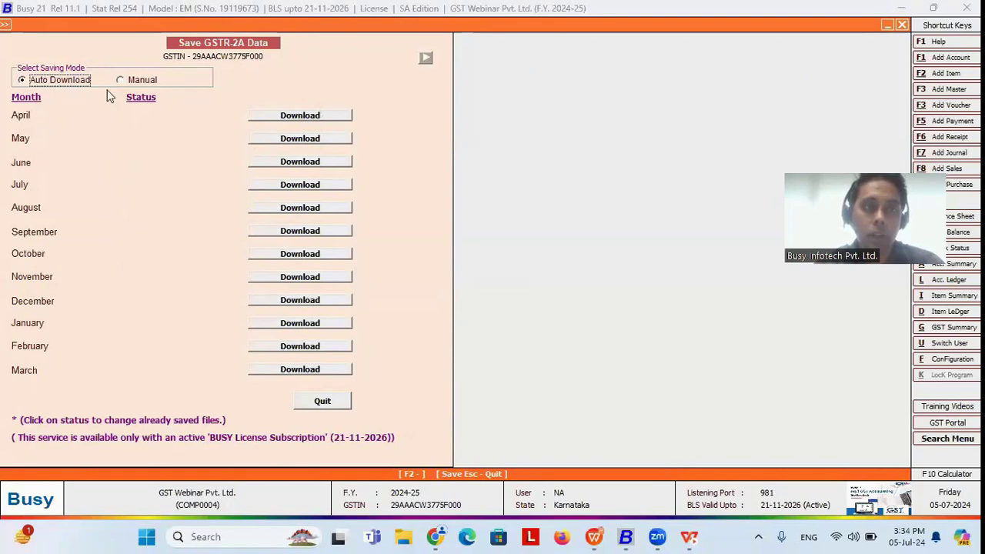
key(Escape)
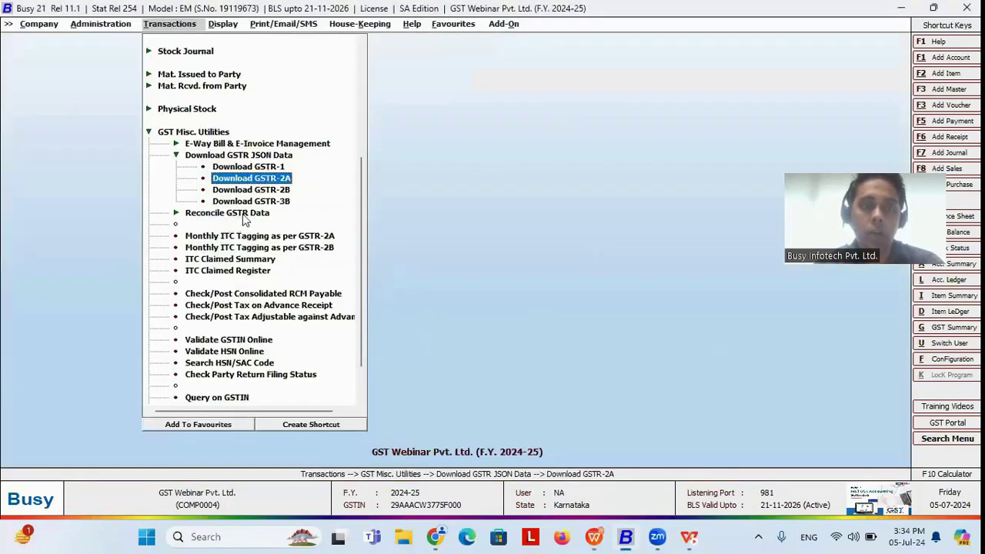
- Open Reconcile GSTR-2A (Party Wise) and accept its account filter and month settings
click(246, 214)
key(Down)
key(Down)
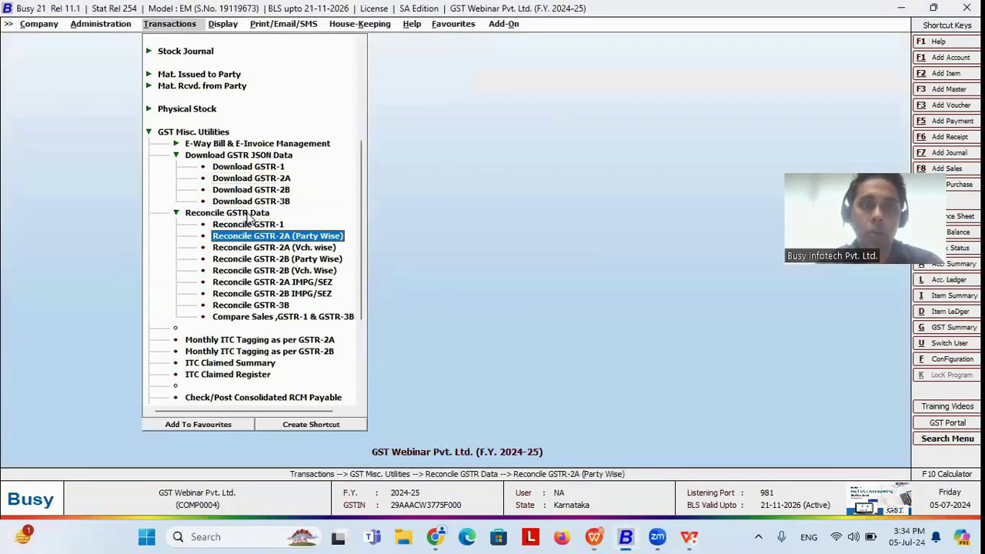
key(Return)
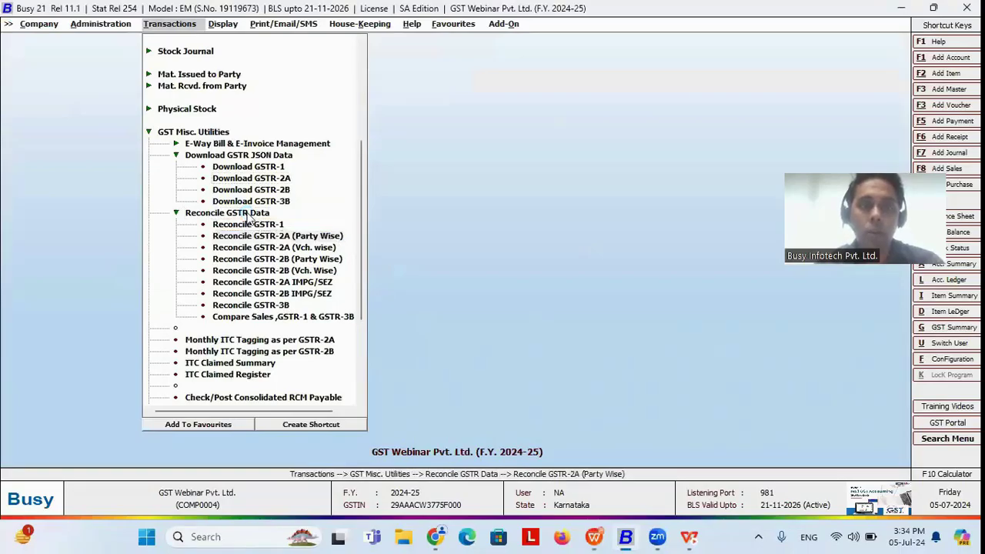
key(Return)
key(Return)
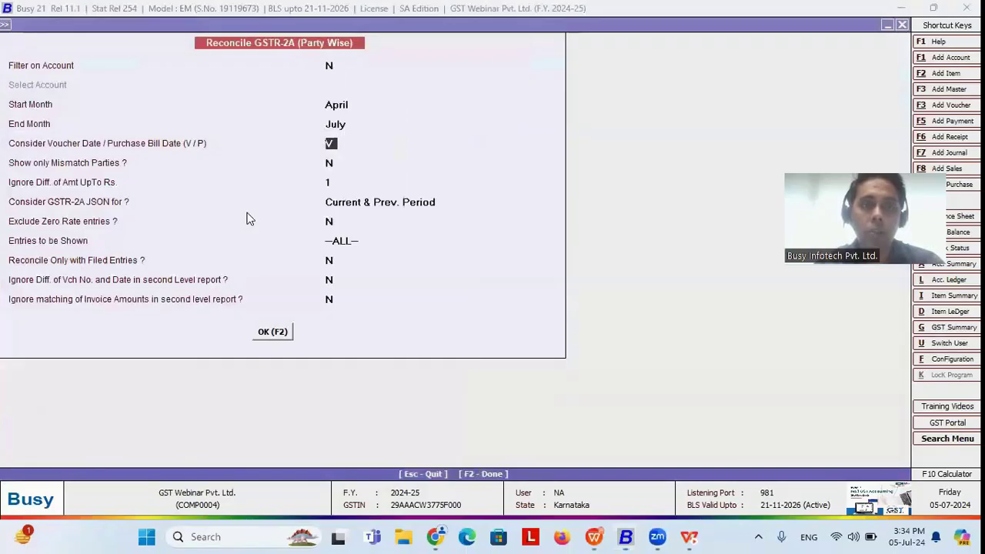
- Accept the remaining GSTR-2A reconciliation options, run the report, and decline downloading the JSON files
key(Return)
key(Return)
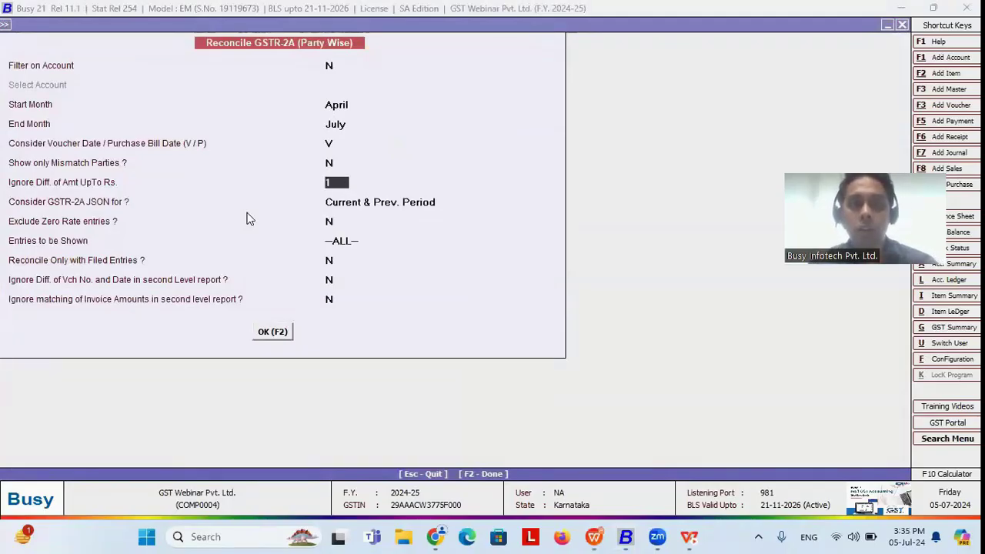
key(Return)
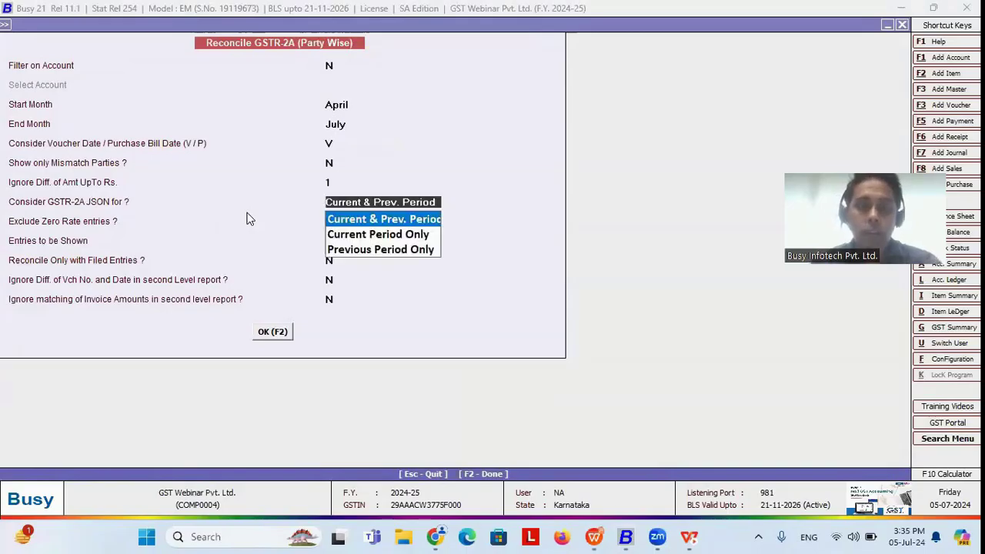
key(Return)
key(Return)
key(Return)
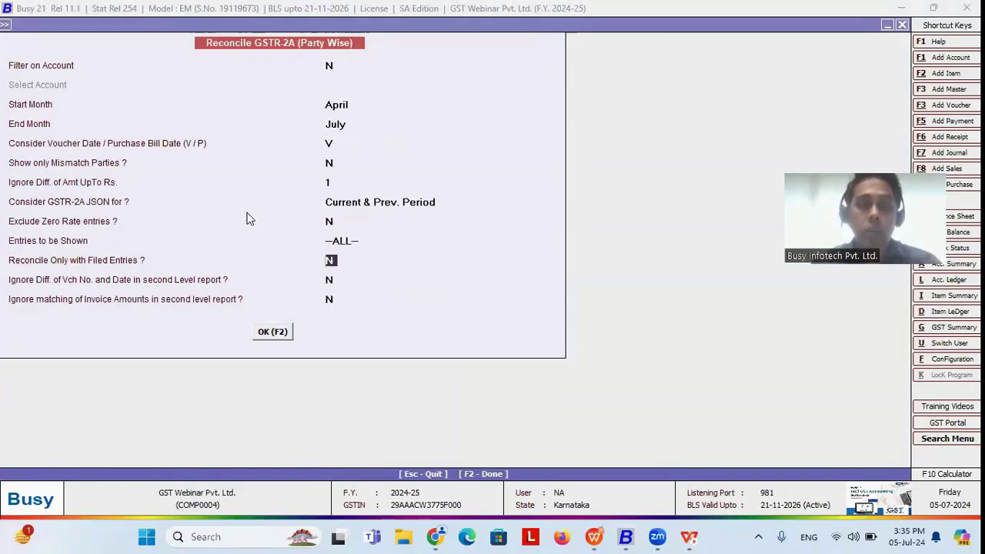
key(Return)
key(Return)
key(Return)
key(Return)
key(Right)
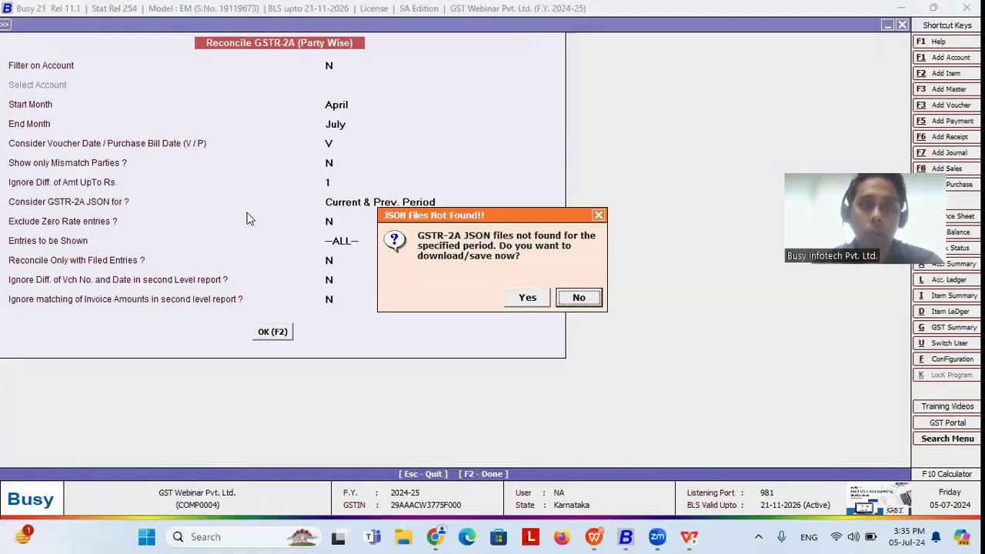
key(Return)
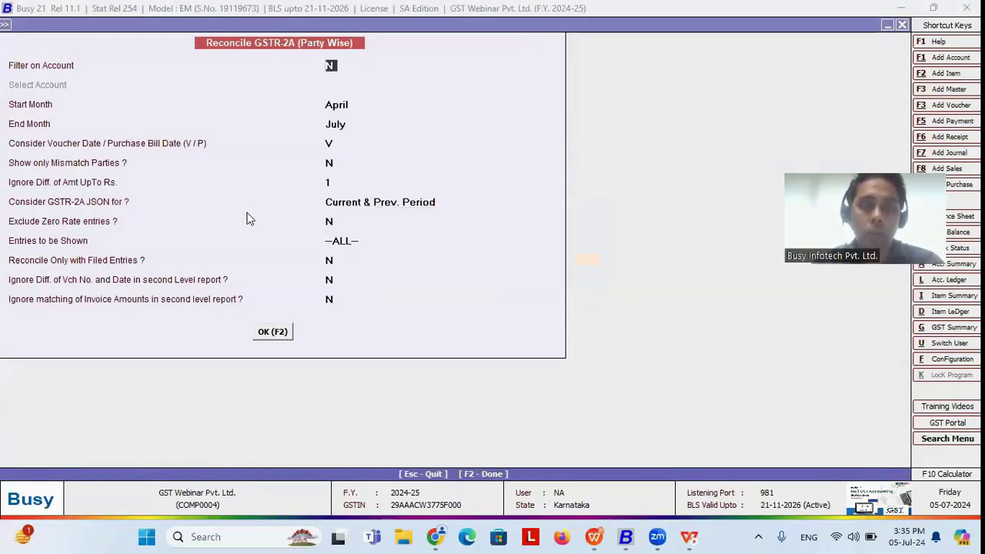
- Set Show only Mismatch Parties to Y and leave the GSTR-2A reconciliation without running it
click(331, 162)
text(Y)
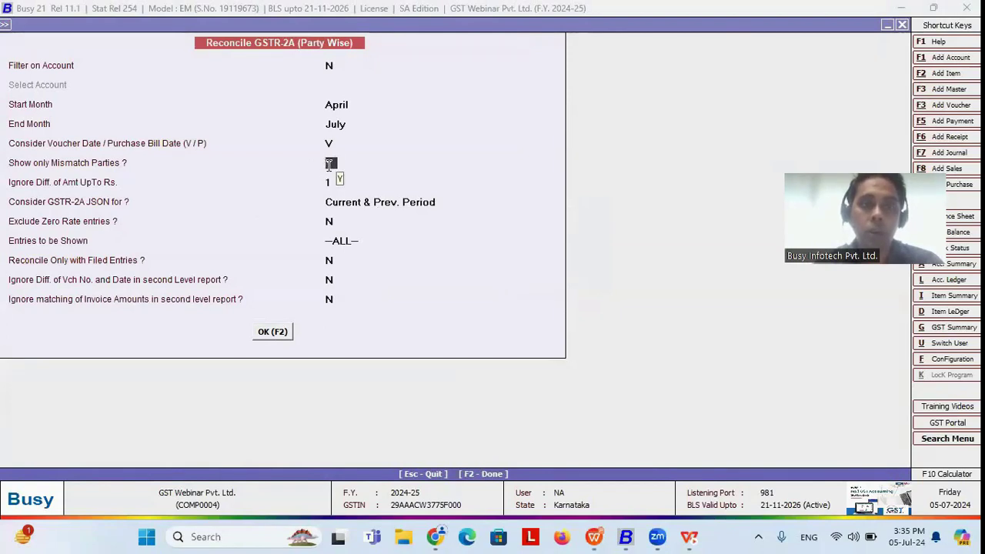
key(Escape)
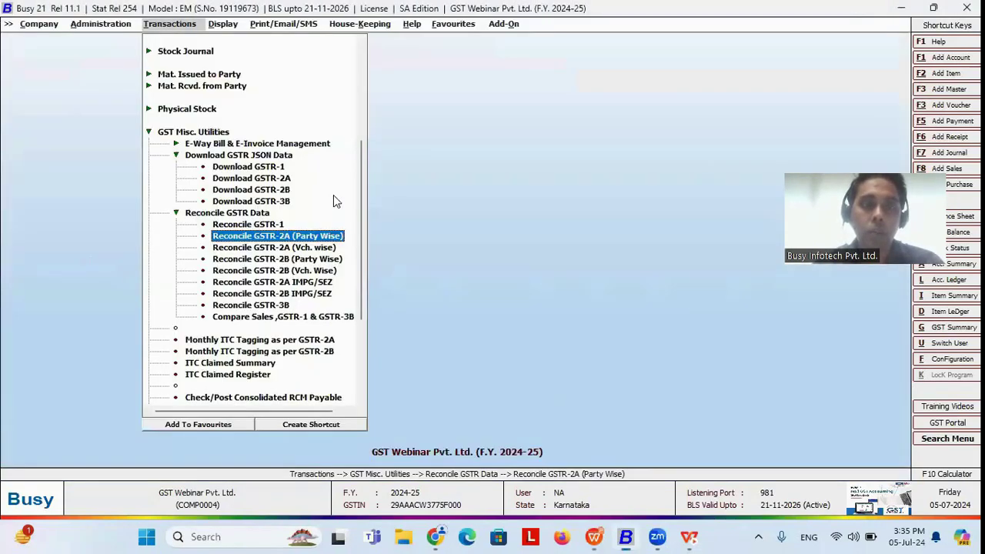
- Reopen the GSTR-2A data download screen, leave it without downloading, and move to Download GSTR-1
click(248, 178)
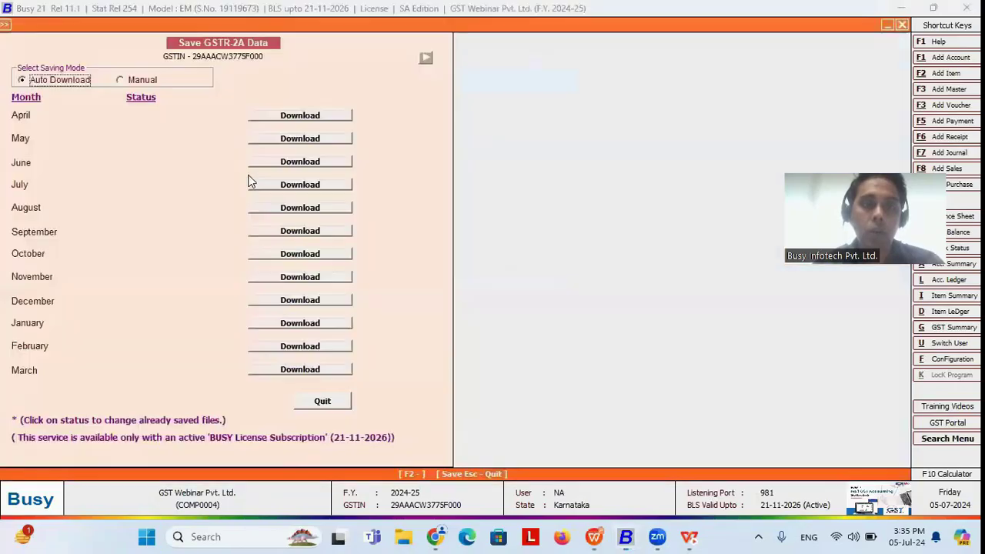
key(Escape)
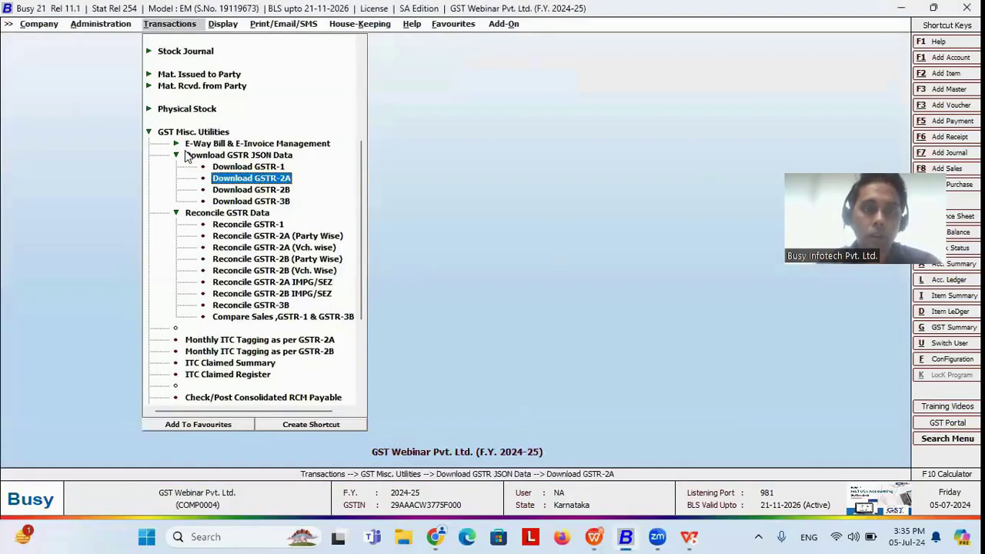
key(Up)
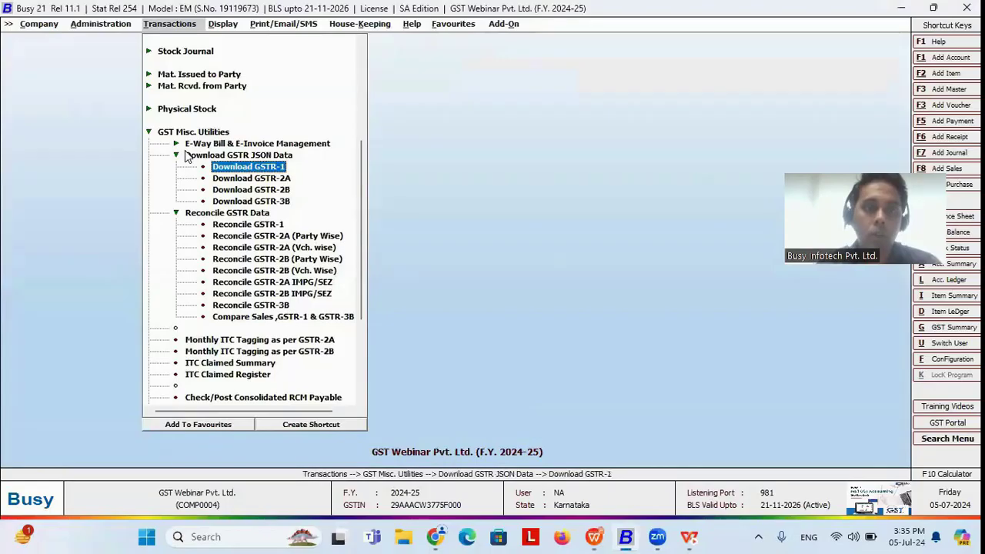
key(Right)
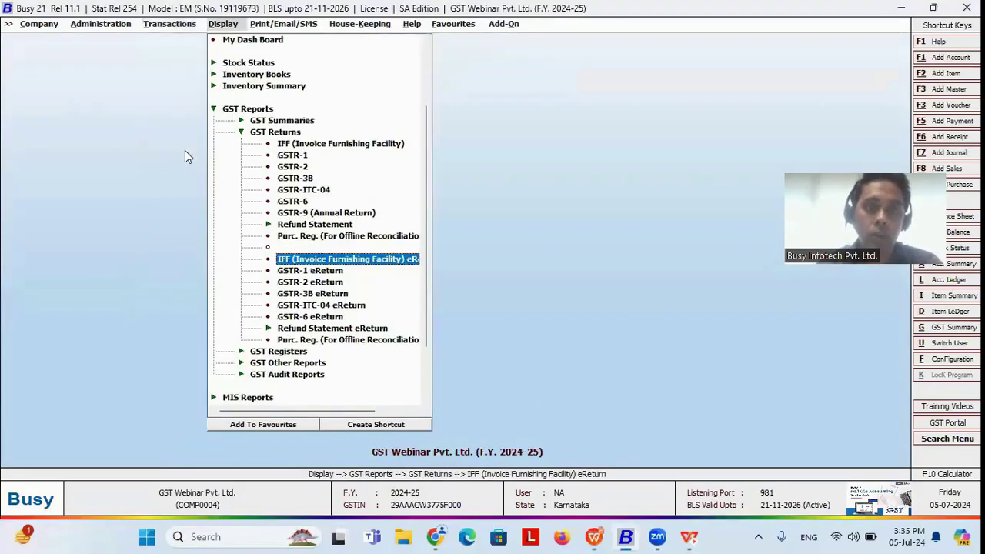
key(Down)
key(Left)
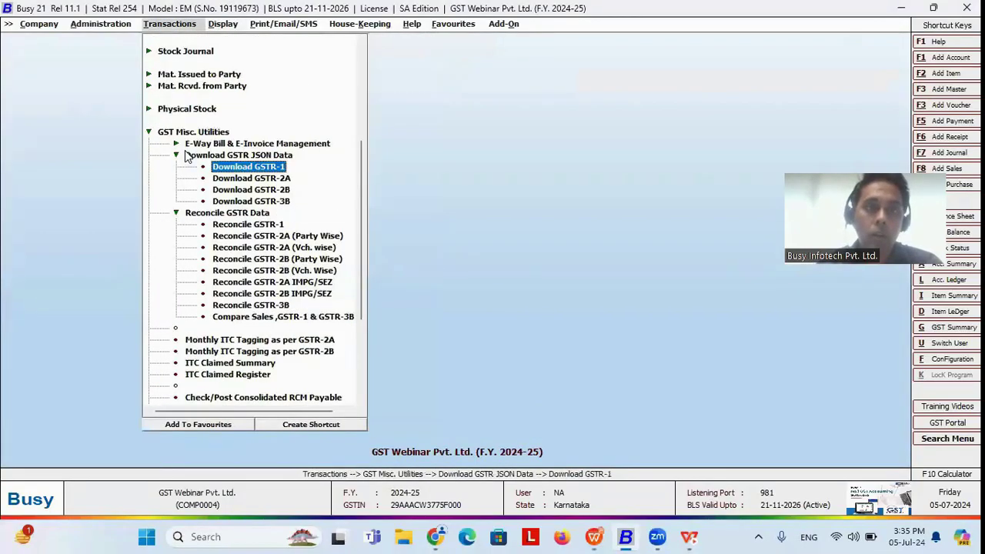
- Go through the GSTR download and reconciliation utilities down to Compare Sales, GSTR-1 & GSTR-3B
key(Down)
key(Down)
key(Down)
key(Down)
key(Down)
key(Down)
key(Down)
key(Down)
key(Down)
key(Down)
key(Down)
key(Down)
key(Down)
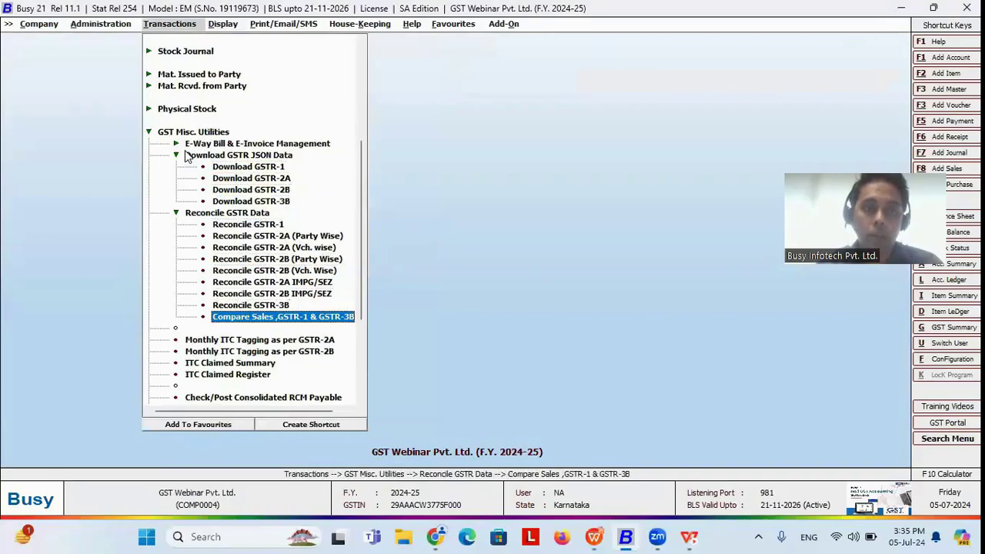
- Open the GSTR-3B data download screen, look over the monthly downloads, and leave without downloading
key(Up)
key(Up)
key(Up)
key(Up)
key(Up)
key(Up)
key(Up)
key(Up)
key(Up)
key(Up)
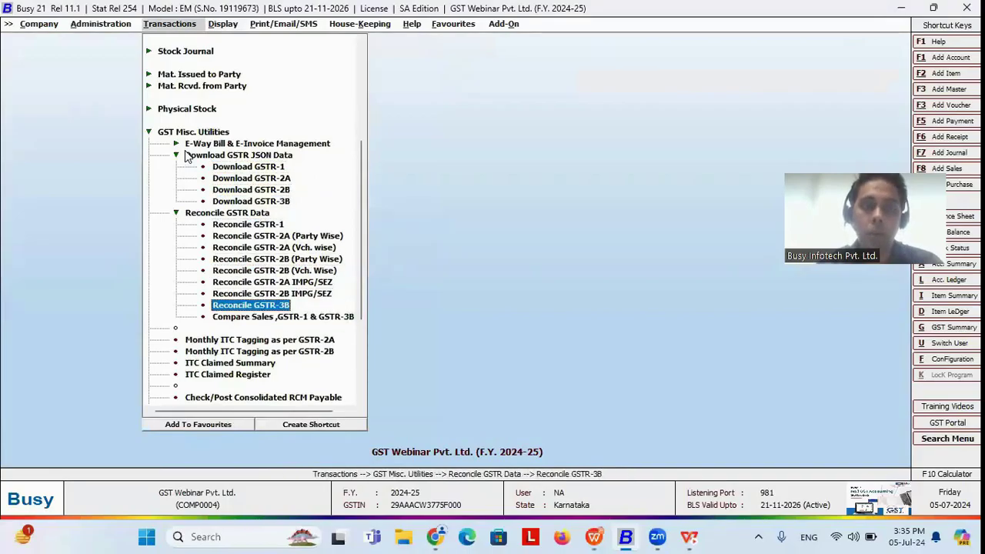
key(Return)
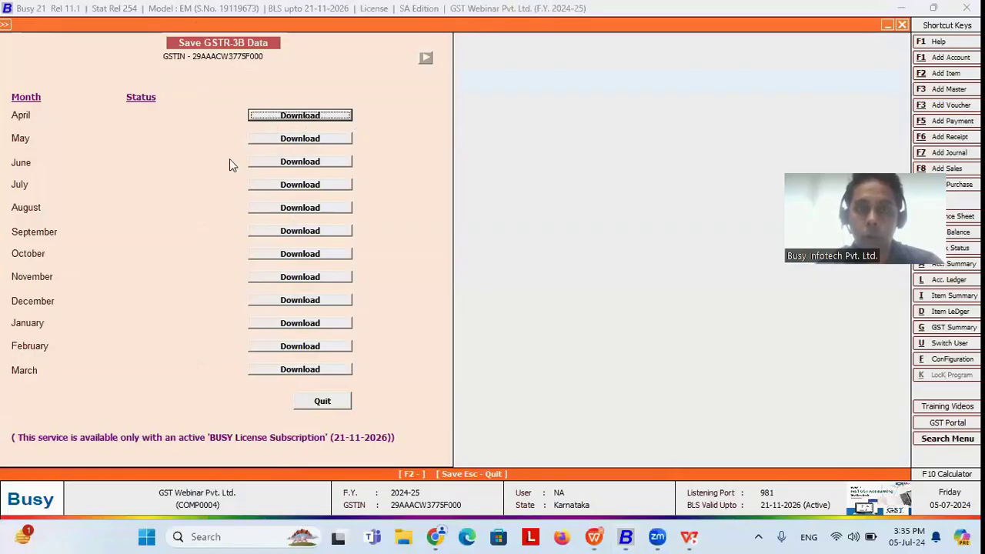
key(Escape)
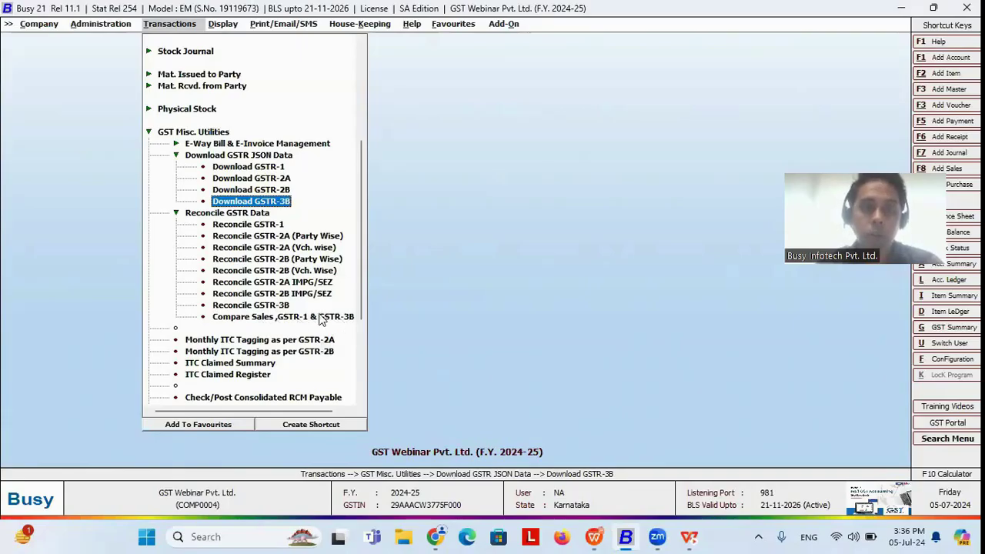
- Run Compare Sales, GSTR-1 & GSTR-3B with quarterly filing for April to July, and cancel the JSON file download
click(321, 316)
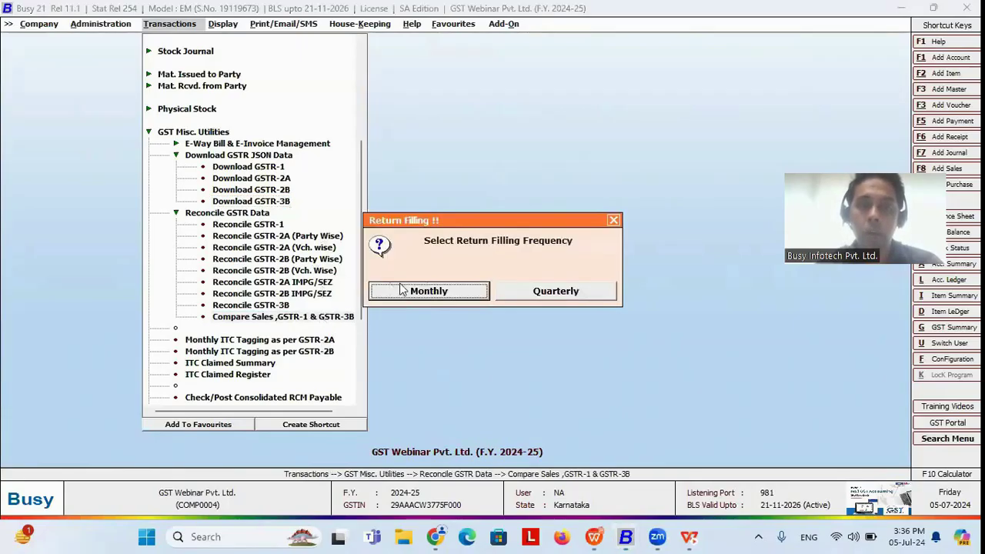
click(571, 294)
key(Return)
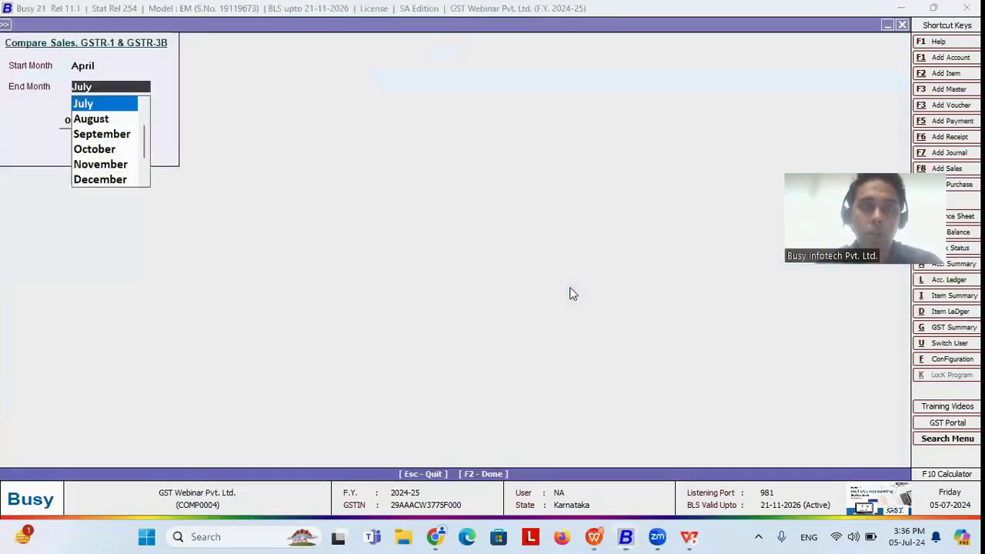
key(Return)
key(Return)
key(Tab)
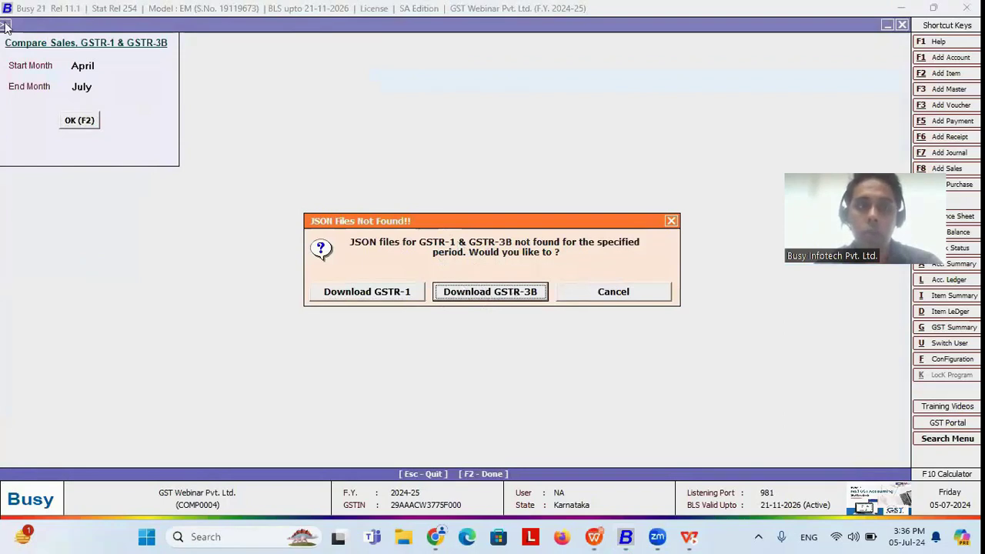
key(Escape)
key(Escape)
key(Escape)
key(Escape)
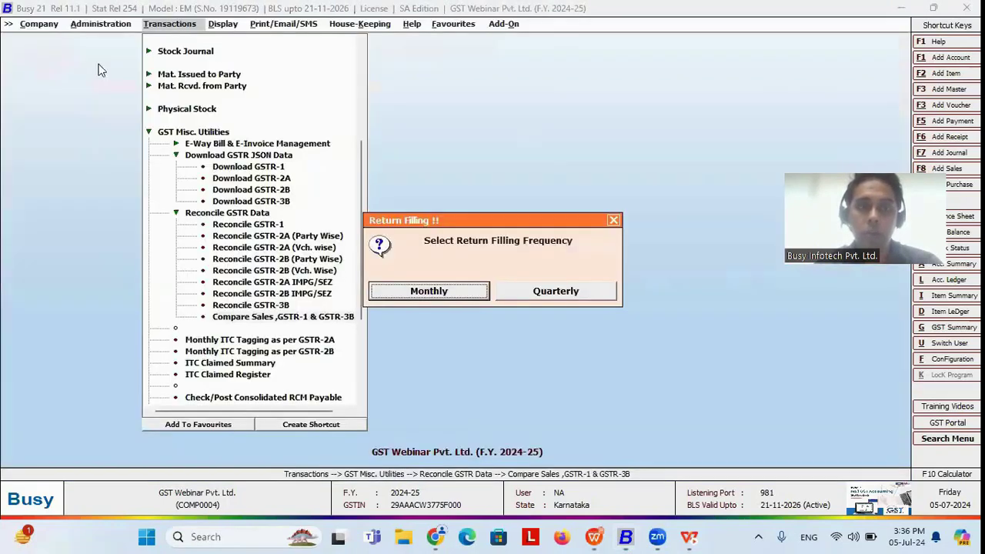
- Set the GSTR-2A data saving mode to Manual and browse for April's JSON file without choosing one
click(279, 179)
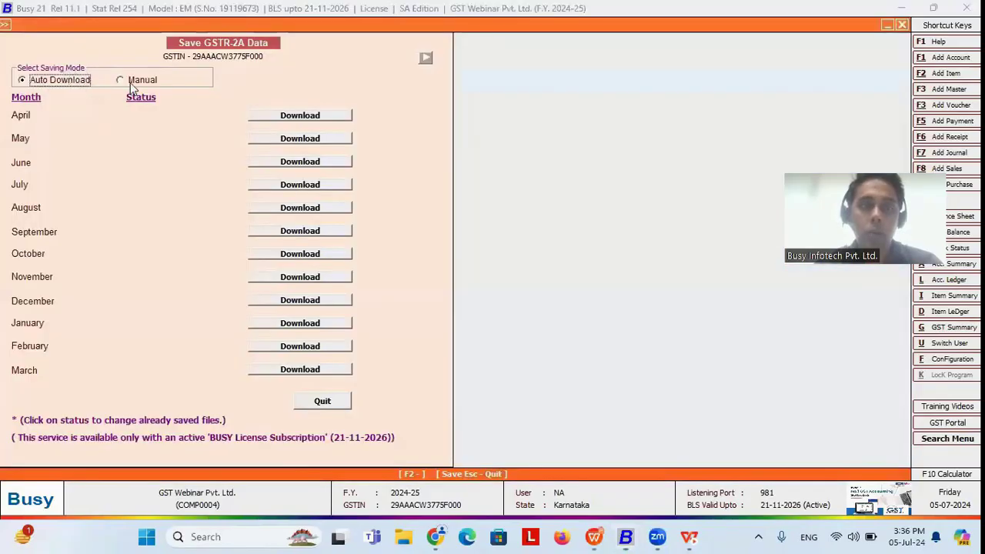
click(130, 81)
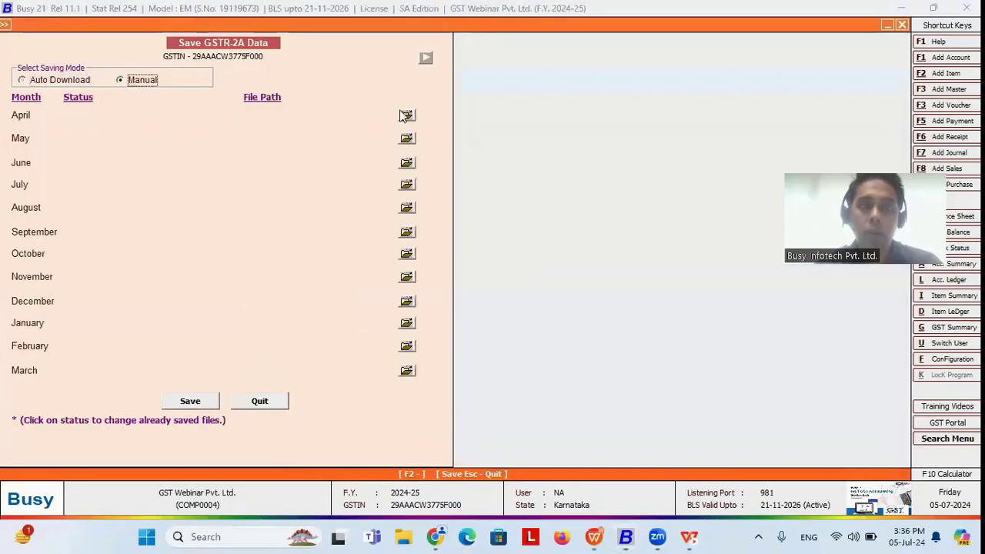
click(407, 116)
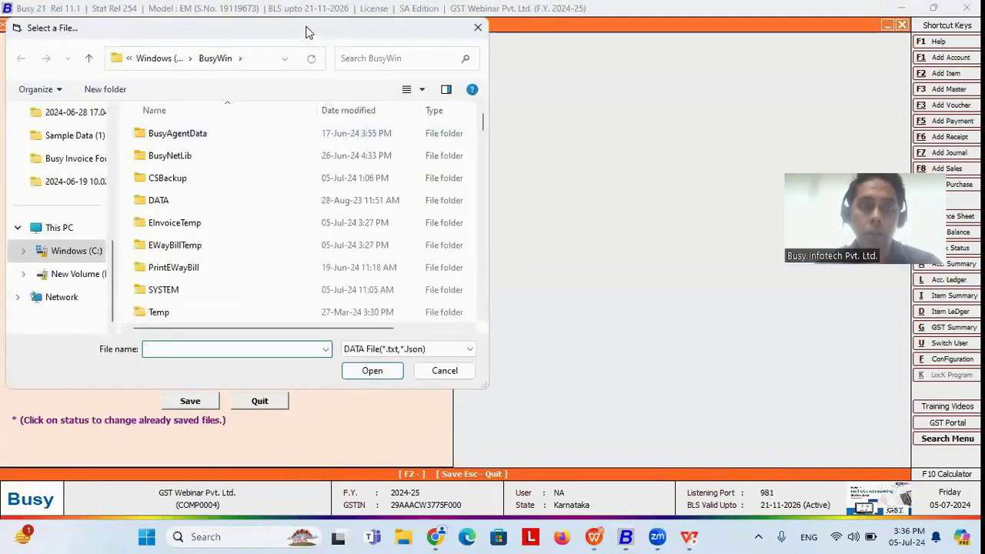
drag(307, 29, 355, 144)
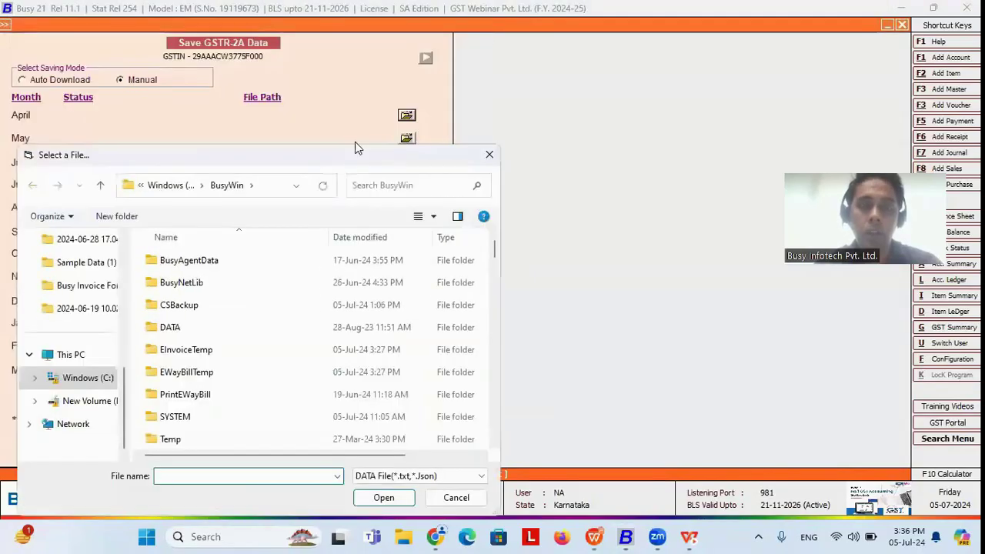
click(489, 153)
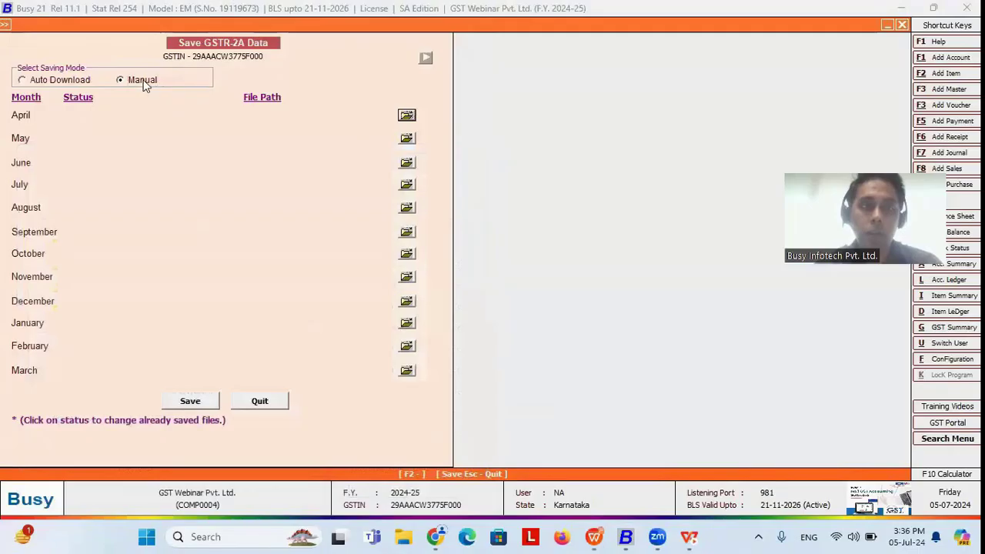
- Return the GSTR-2A saving mode to Auto Download and leave the screen without downloading
click(264, 115)
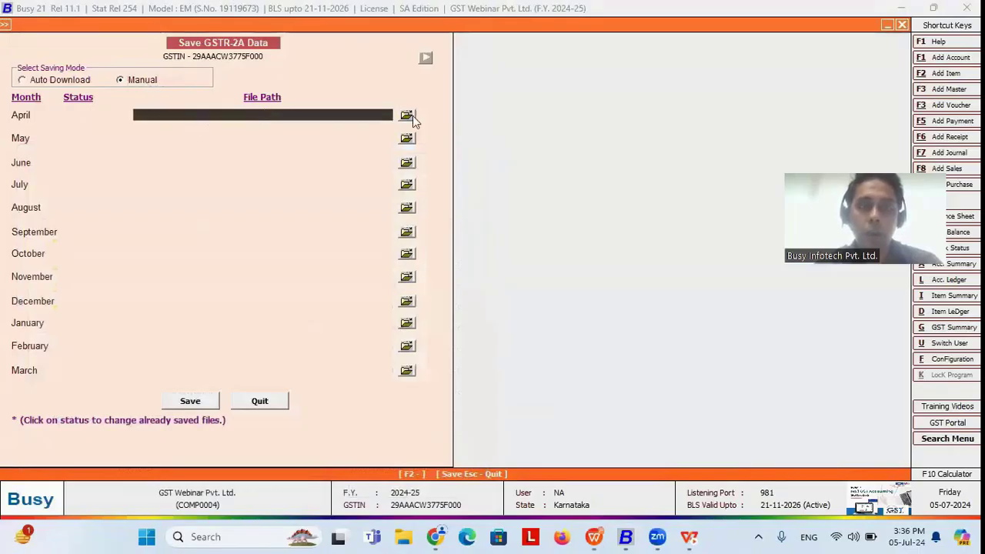
click(54, 81)
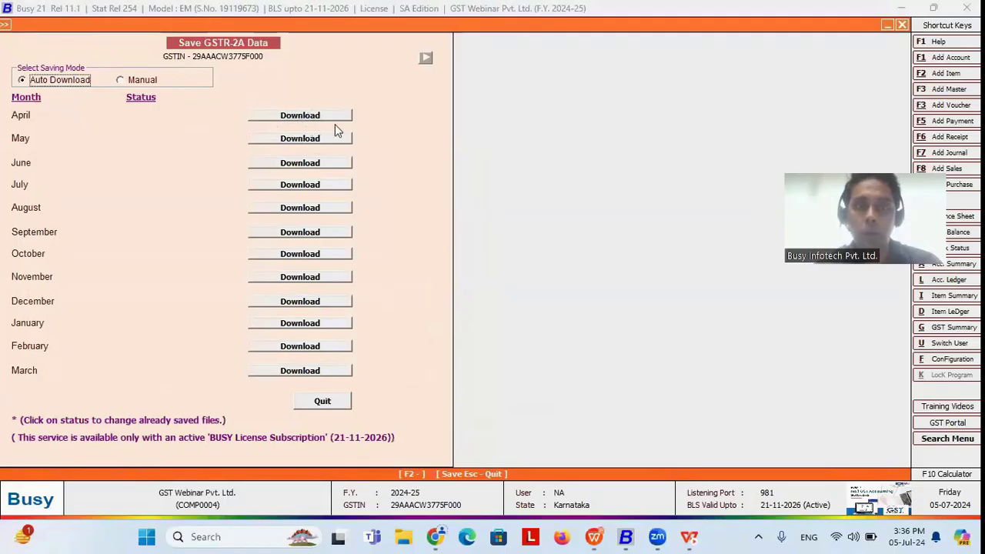
key(Escape)
key(Escape)
- Switch to the WPS Presentation slide show and reveal the Monthly ITC Tagging as per GSTR-2A/2B point
key(alt+Tab)
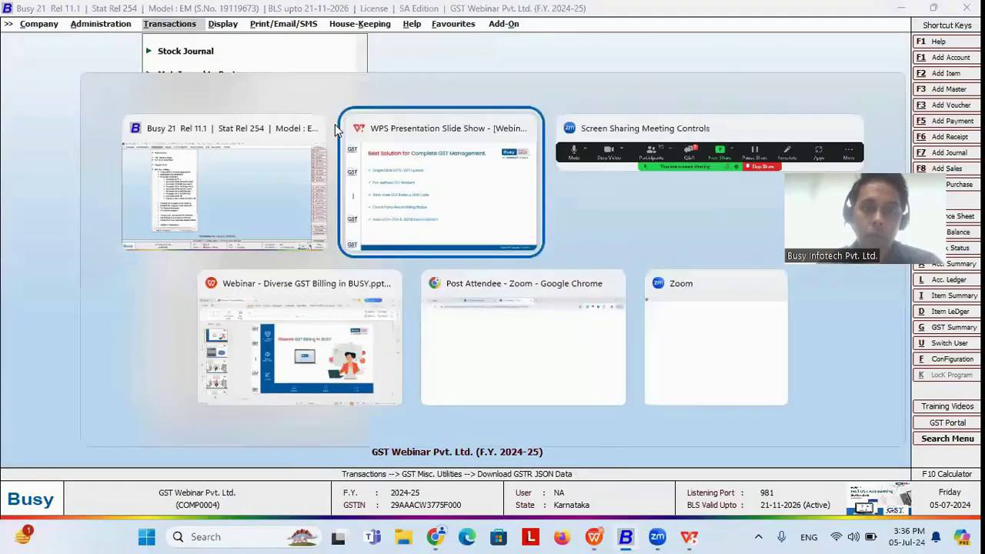
key(Right)
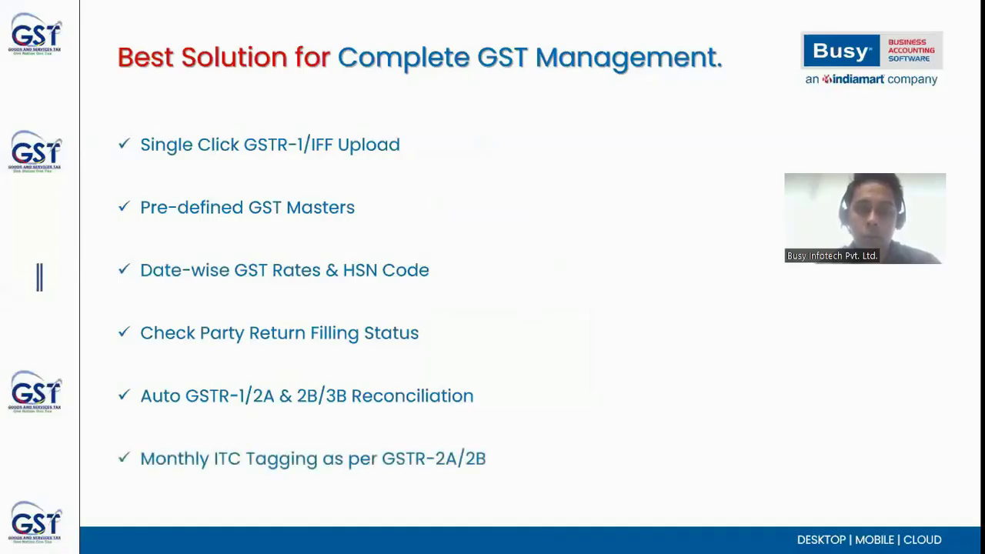
- Switch back to Busy and open Monthly ITC Tagging as per GSTR-2A in the Party-Wise format
key(alt+Tab)
key(Down)
key(Down)
key(Down)
key(Down)
key(Down)
key(Down)
key(Down)
key(Down)
key(Down)
key(Down)
key(Down)
key(Down)
key(Down)
key(Down)
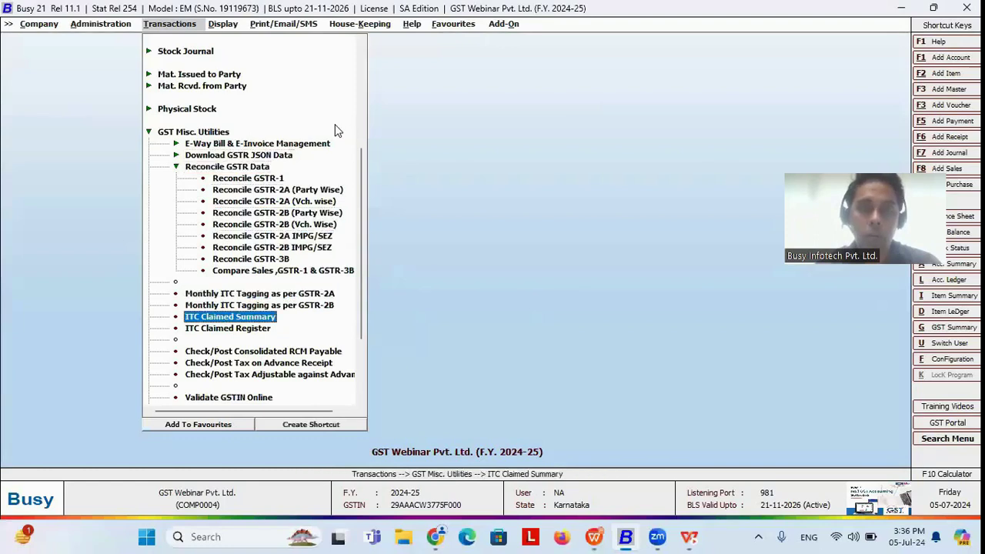
key(Up)
key(Up)
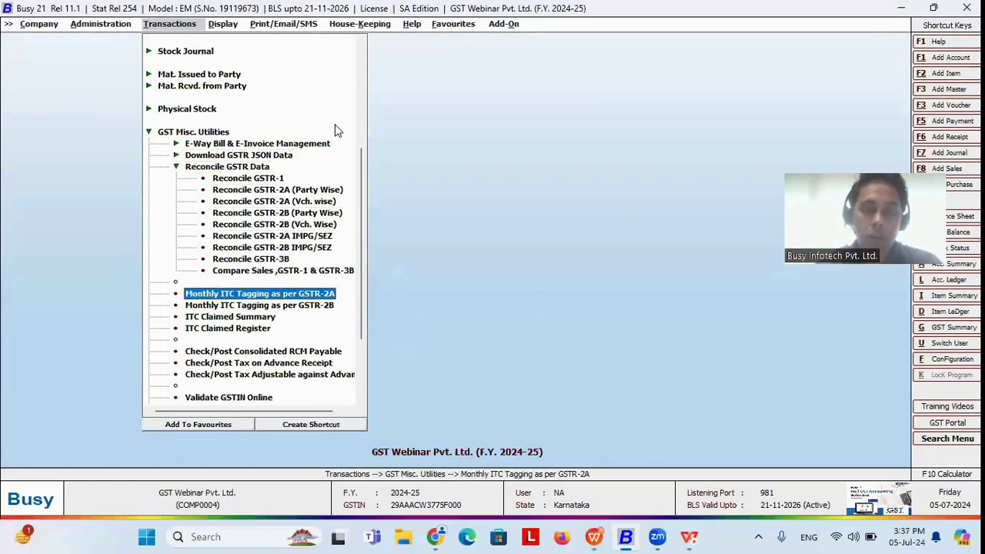
key(Return)
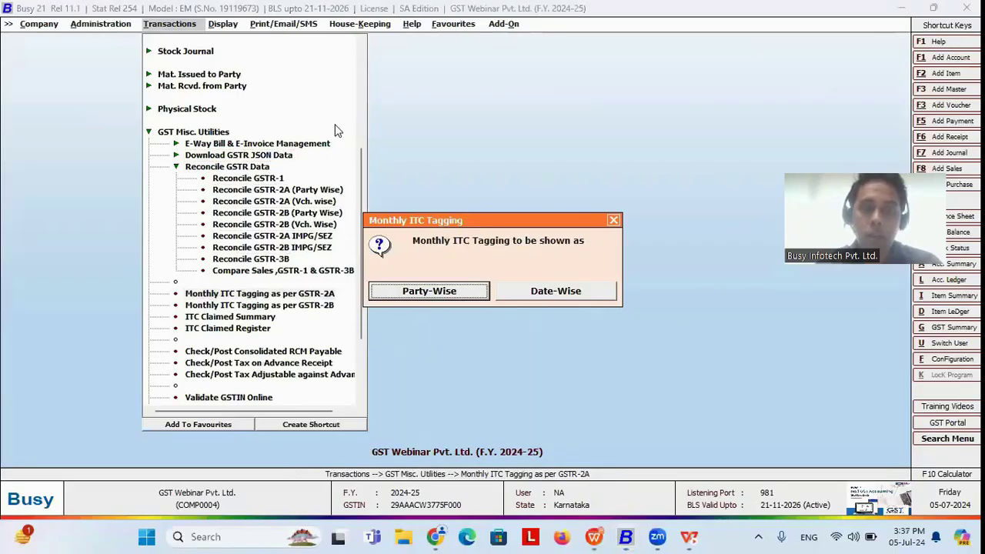
key(Return)
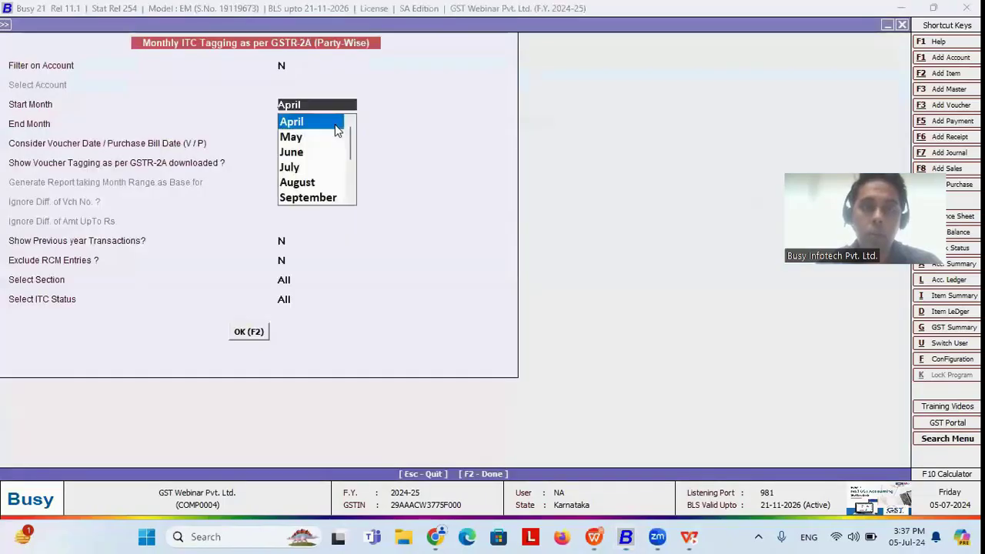
- Generate the party-wise ITC tagging report for April to July, accepting the remaining options
key(Return)
key(Return)
key(Return)
key(Return)
key(Return)
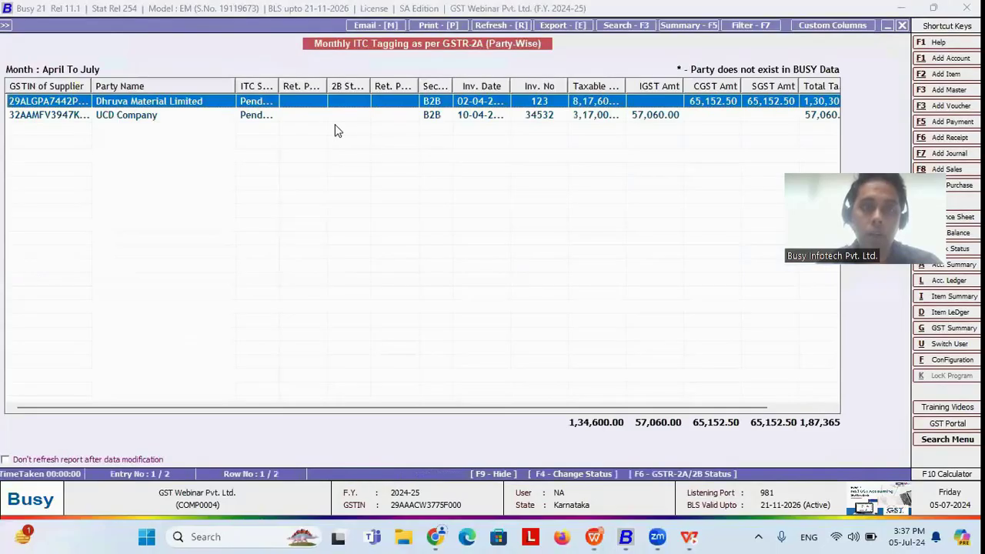
- Go through the listed parties and widen the ITC Status column to show its full text
key(Down)
key(Up)
key(Down)
key(Up)
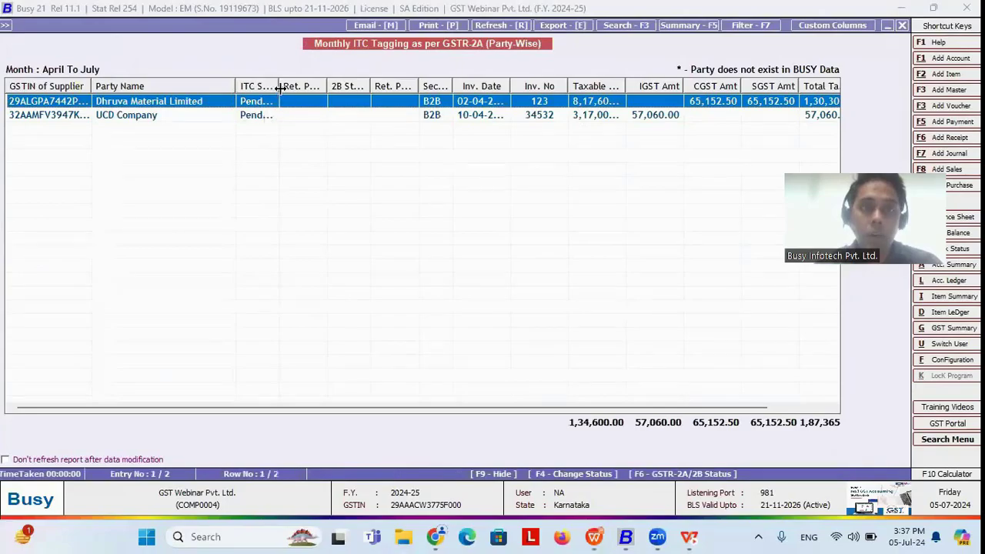
drag(281, 88, 323, 89)
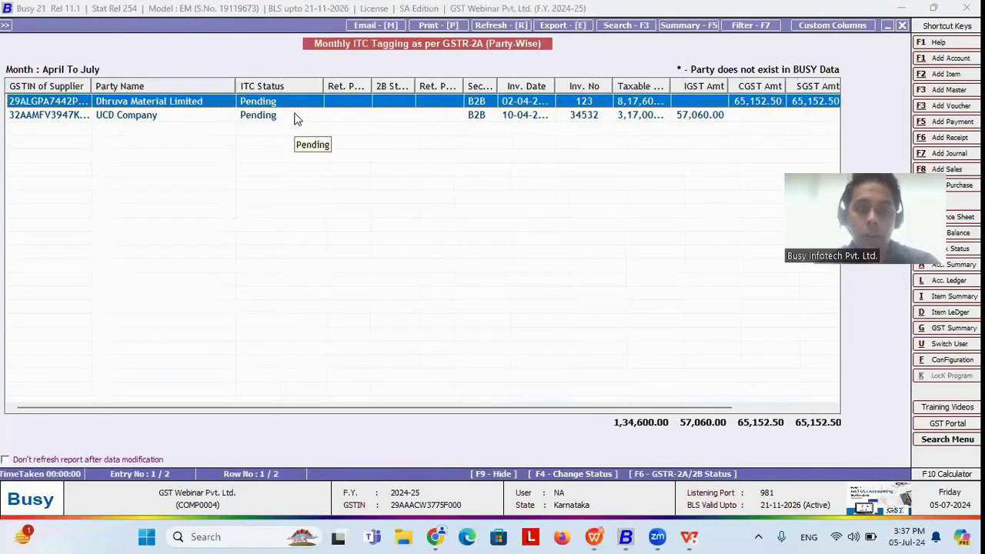
- Try changing the Dhruva Material Limited voucher's ITC status to Claimed for return period Jul - 2024, leaving without saving
key(F4)
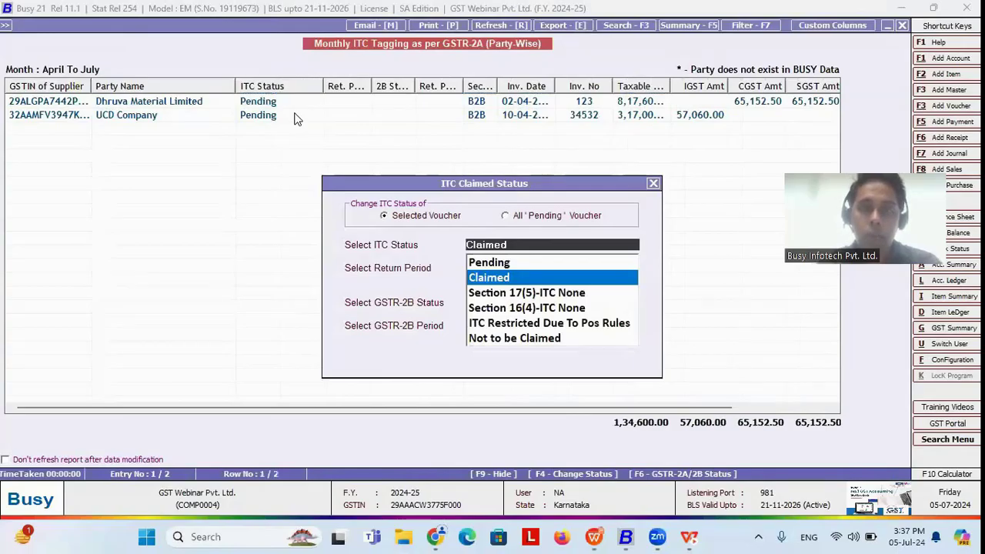
key(Return)
key(Return)
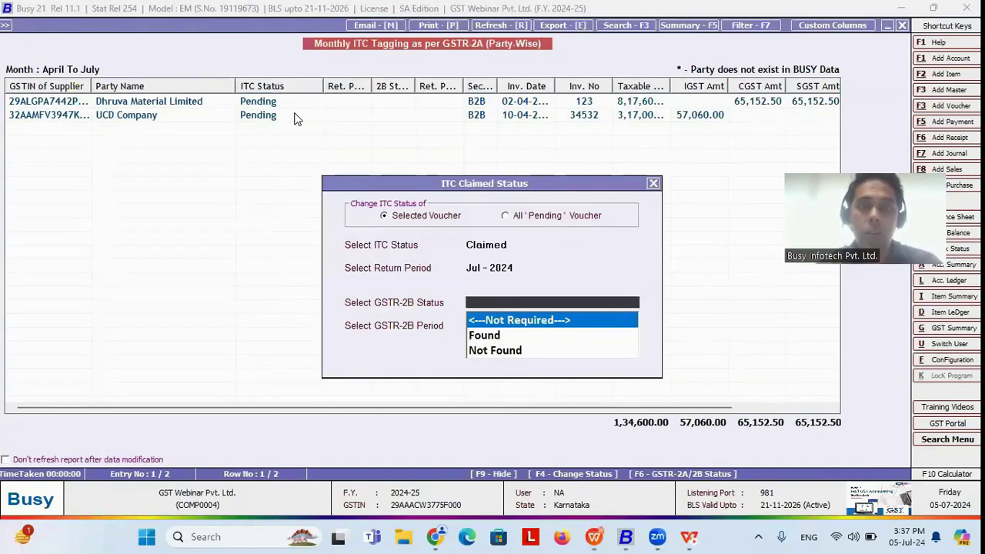
key(Return)
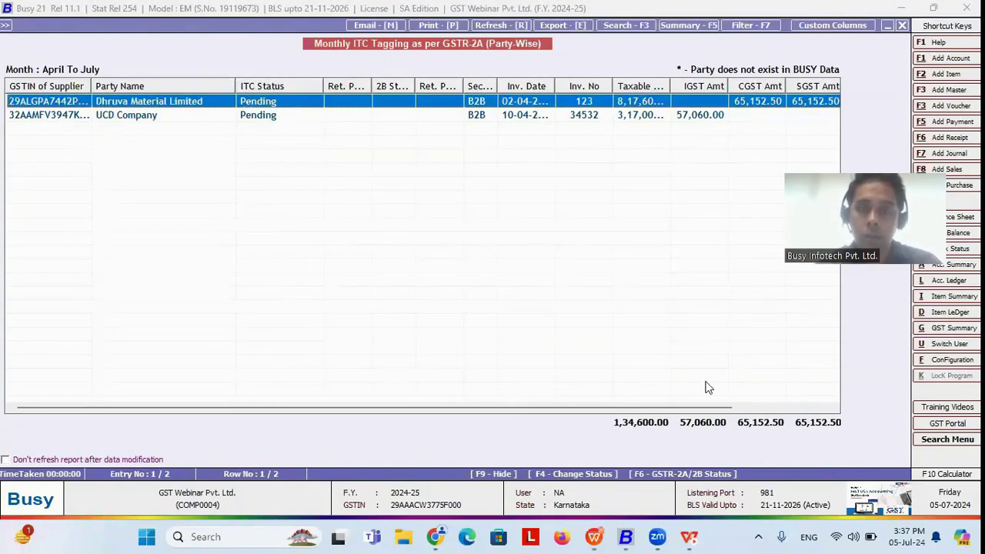
- Examine the Dhruva Material Limited invoice's details in GSTR-2A/2B and close them
click(687, 475)
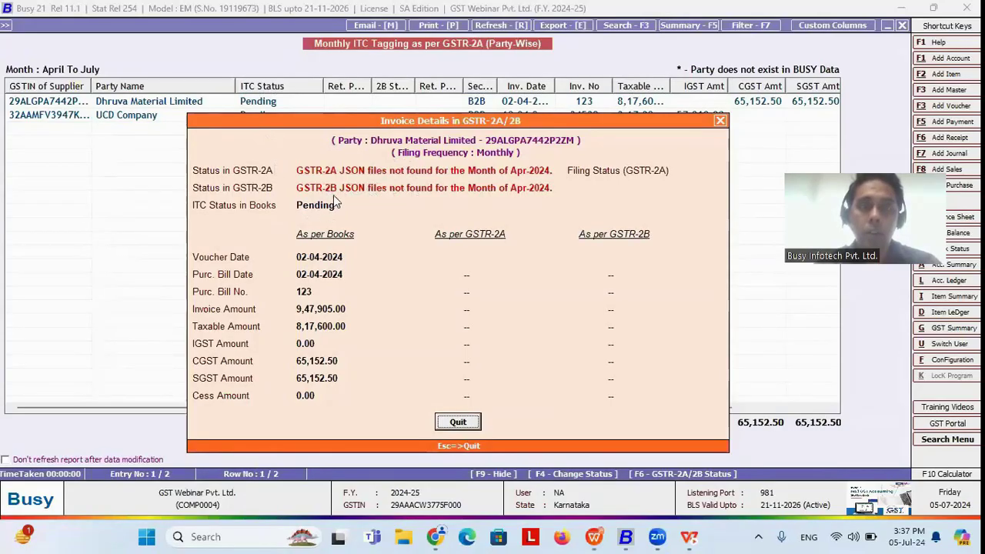
key(Escape)
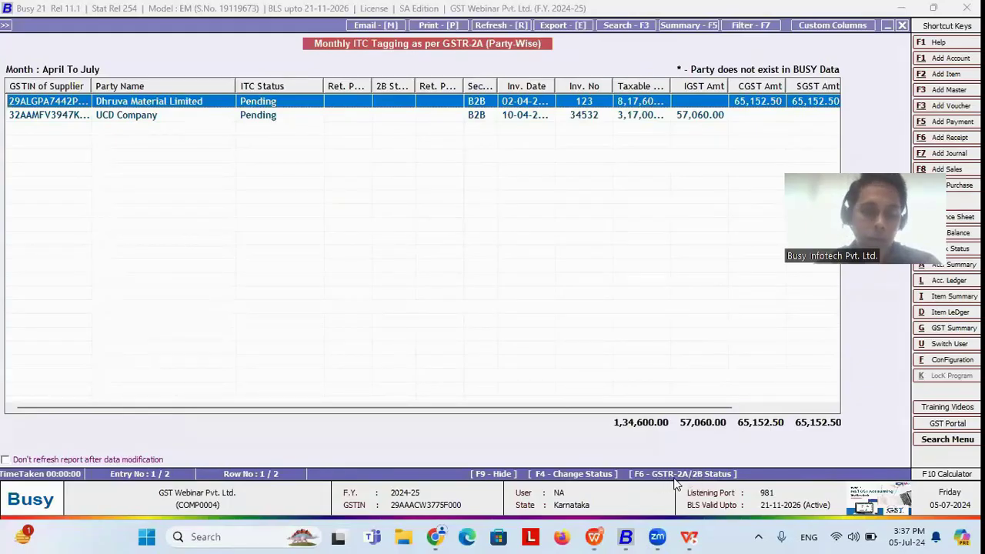
- Show the slide point on checking purchase invoice status, and return to Busy to reopen the invoice's GSTR-2A/2B details
key(alt+Tab)
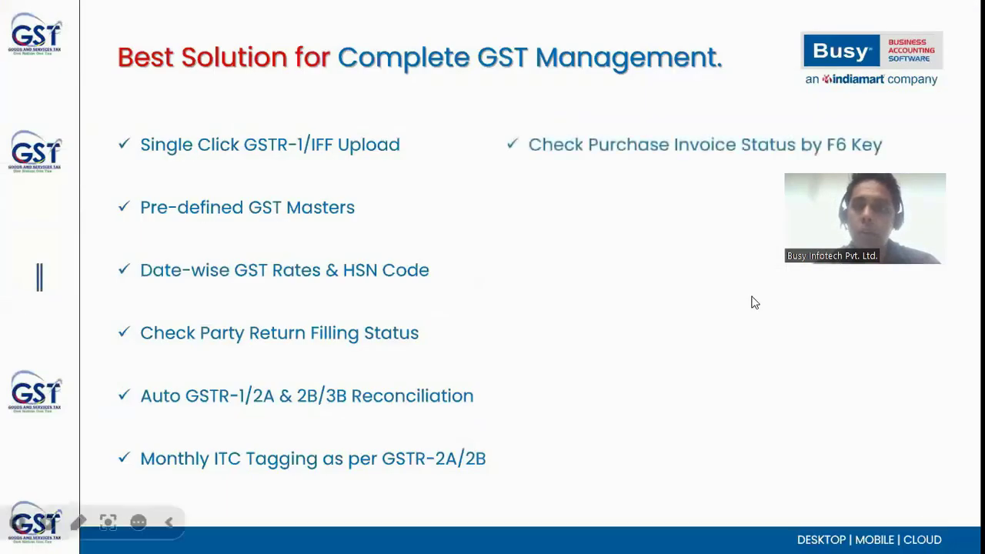
key(alt+Tab)
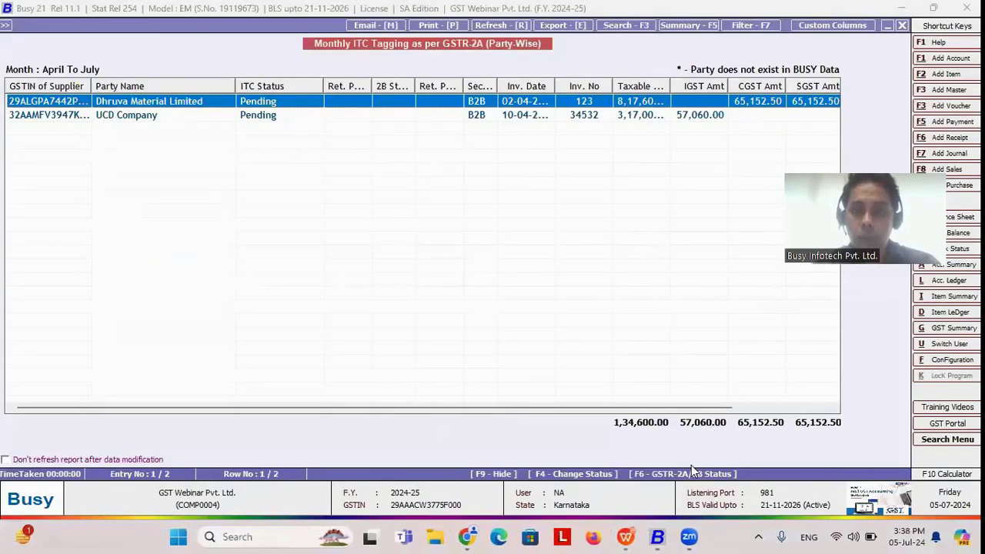
click(693, 473)
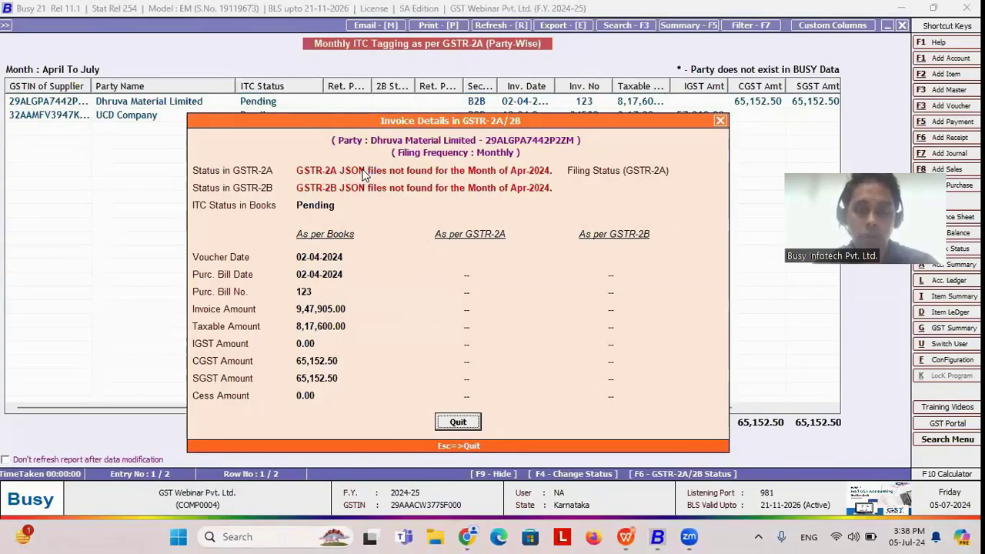
- Switch to the WPS presentation and run the slide show from slide 13 up to the Error Checking Tools point
key(alt+Tab)
key(alt+Tab)
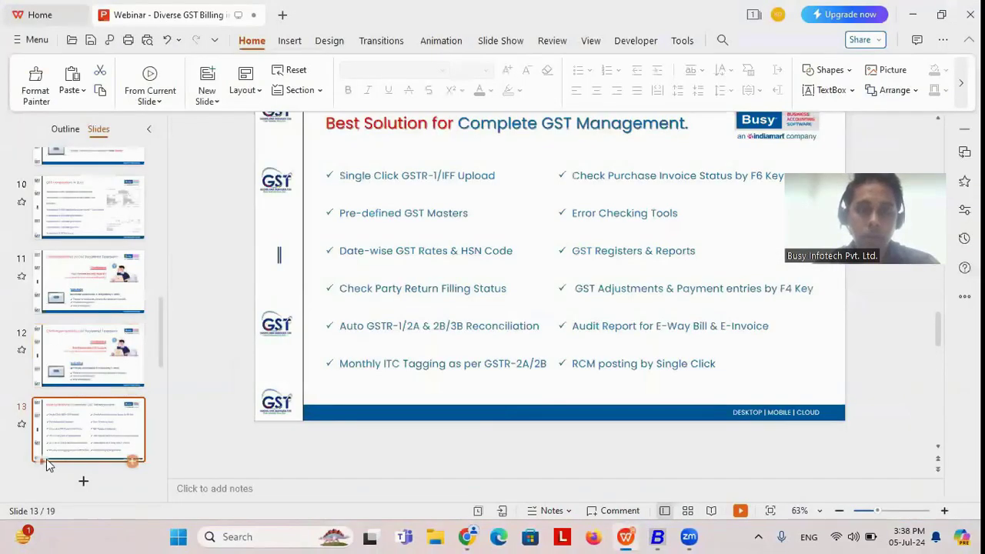
key(shift+F5)
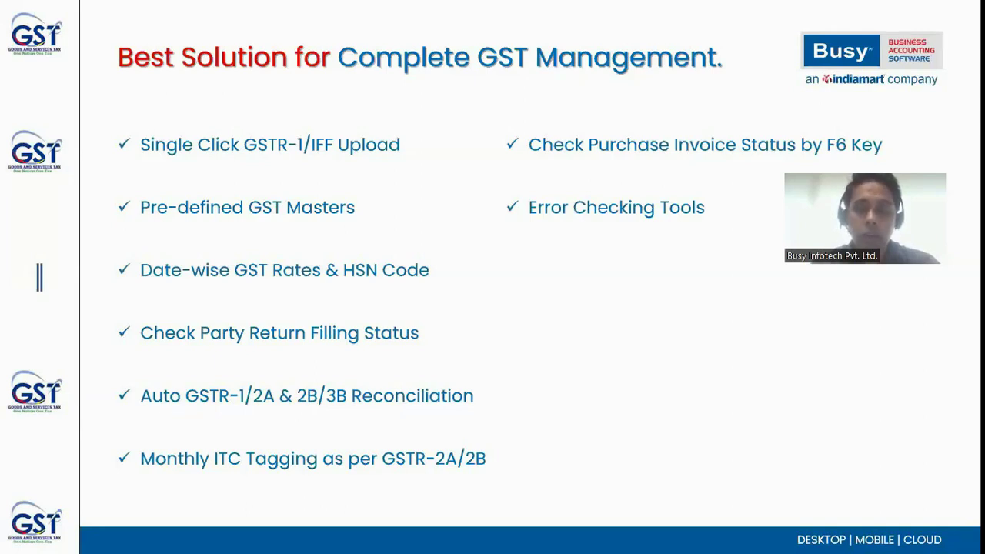
- Switch from the slide show to Busy and close the invoice details and report, returning to the GSTR-1 eReturn entry
key(alt+Tab)
key(alt+Tab)
key(alt+Tab)
key(alt+Tab)
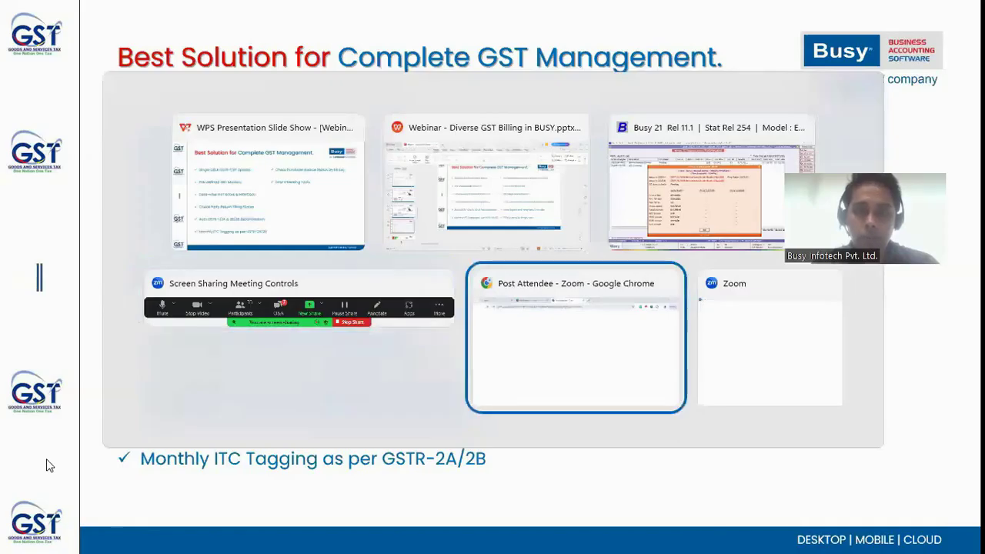
key(alt+Tab)
key(alt+Tab)
key(alt+Tab)
key(alt+Tab)
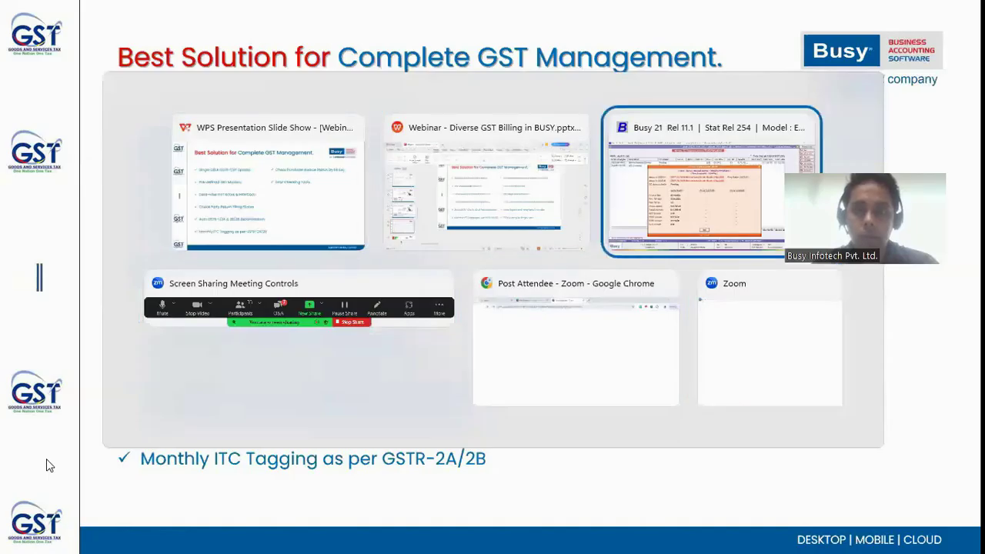
key(Escape)
key(Escape)
key(Escape)
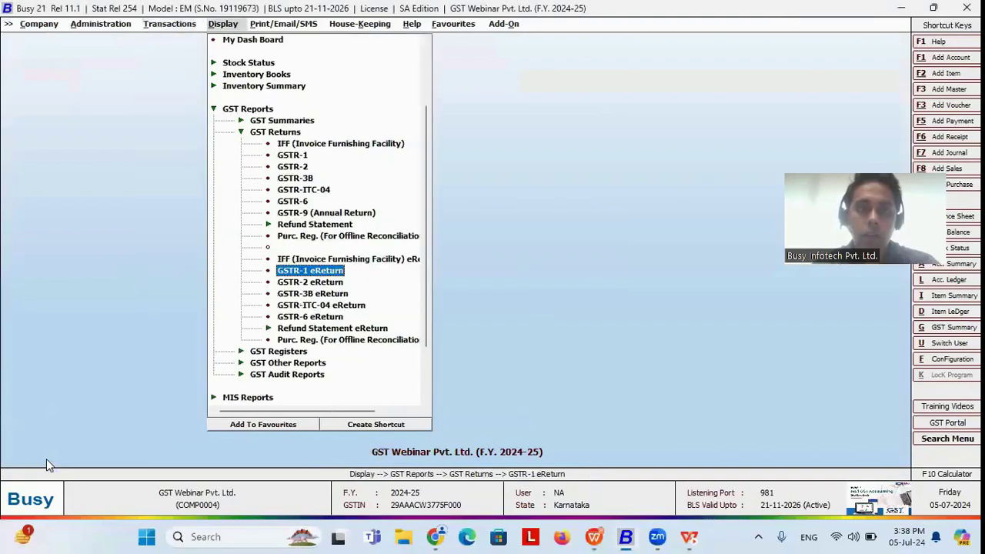
- Open the GSTR-1 eReturn Direct Upload for 01-04-2024 to 05-07-2024, examine its error-checking options, and exit without uploading
key(Return)
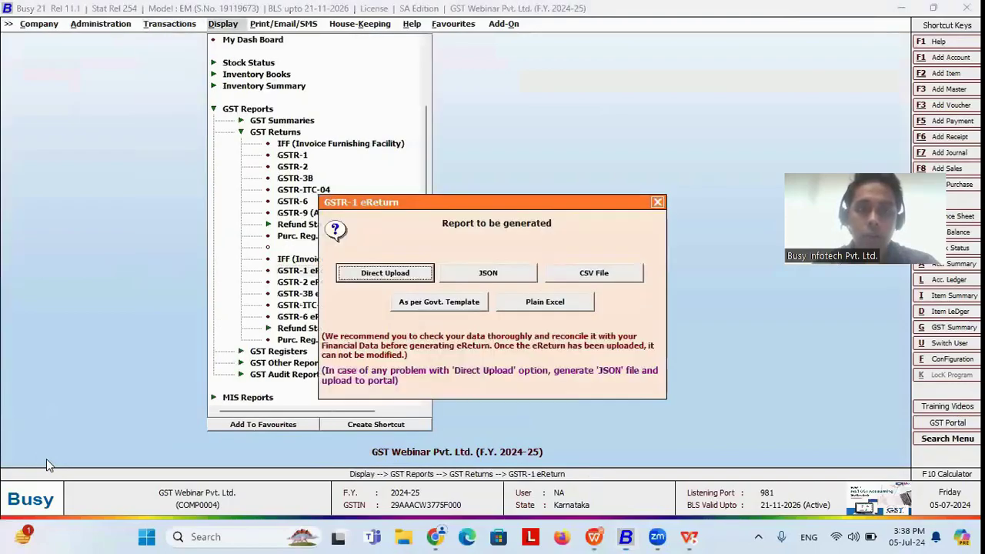
click(389, 274)
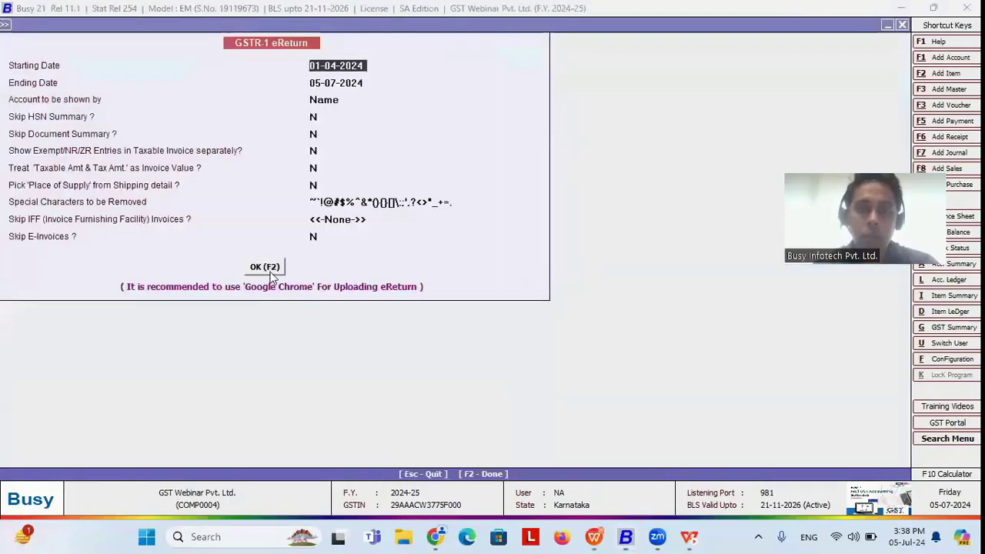
click(265, 267)
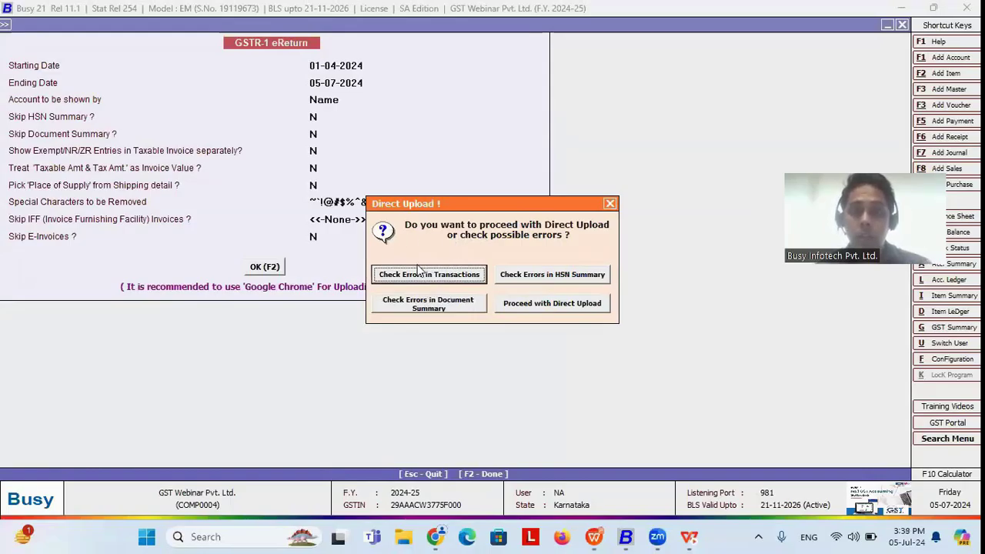
key(Escape)
key(Escape)
key(Escape)
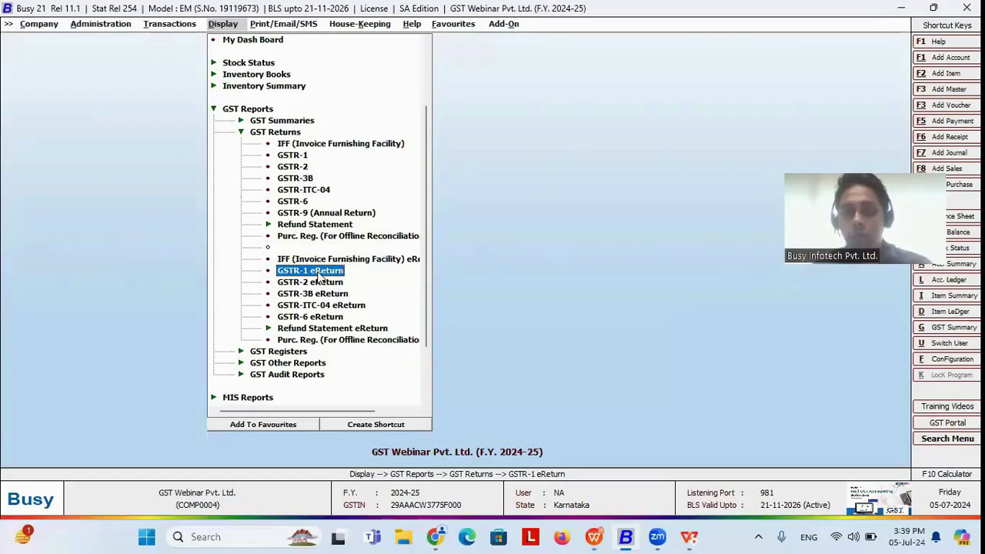
- Show the GST Registers & Reports slide point, return to Busy, and browse the GST Registers list to the GSTR-2A Register
key(alt+Tab)
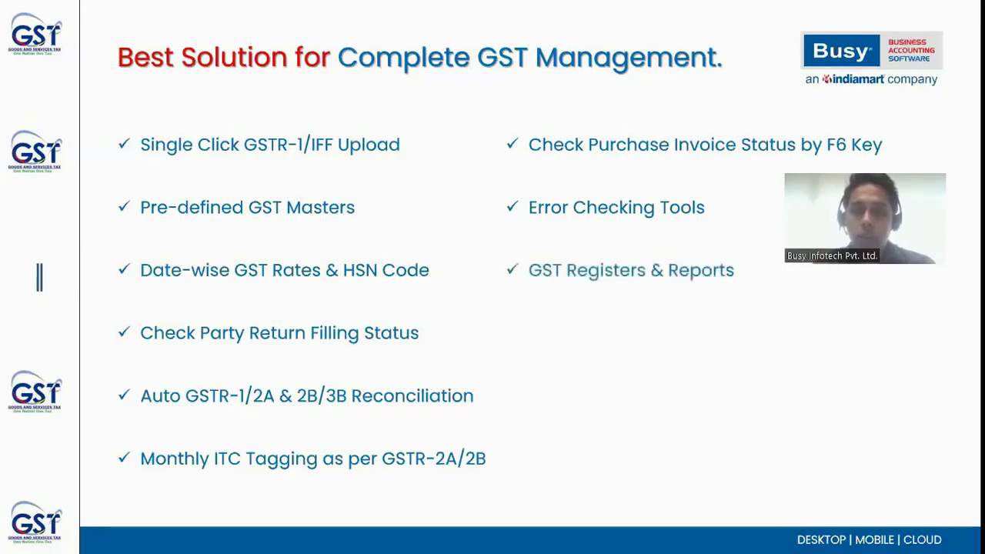
key(alt+Tab)
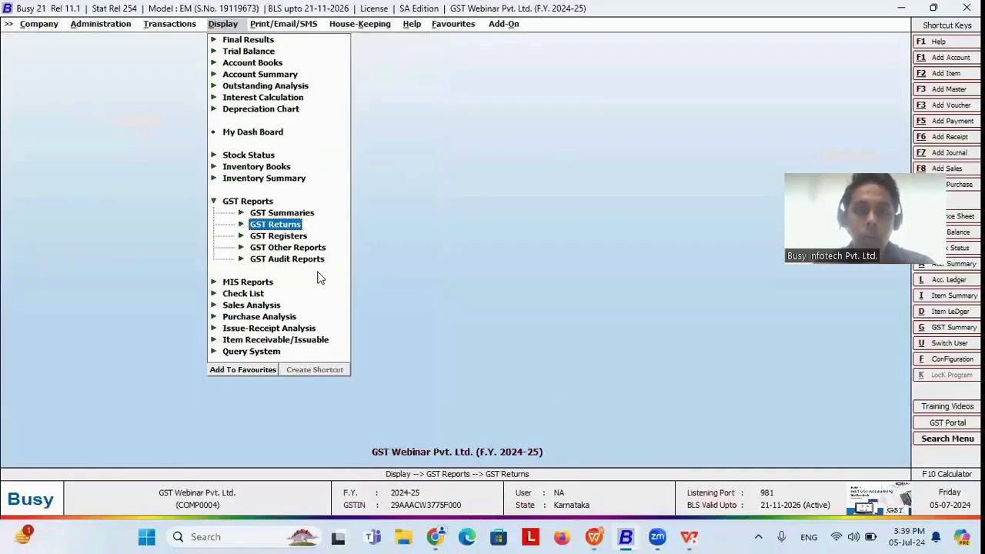
key(Down)
key(Return)
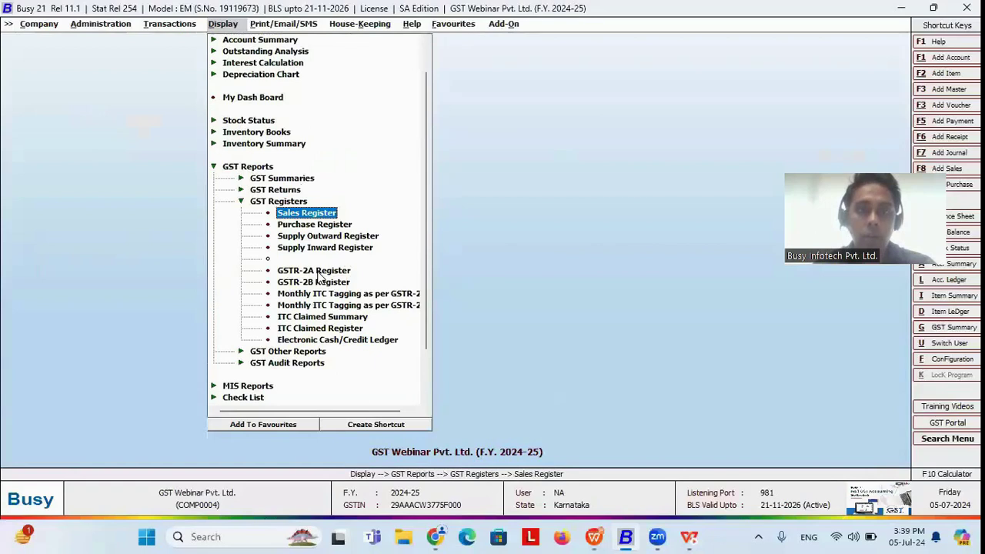
key(Down)
key(Down)
key(Down)
key(Down)
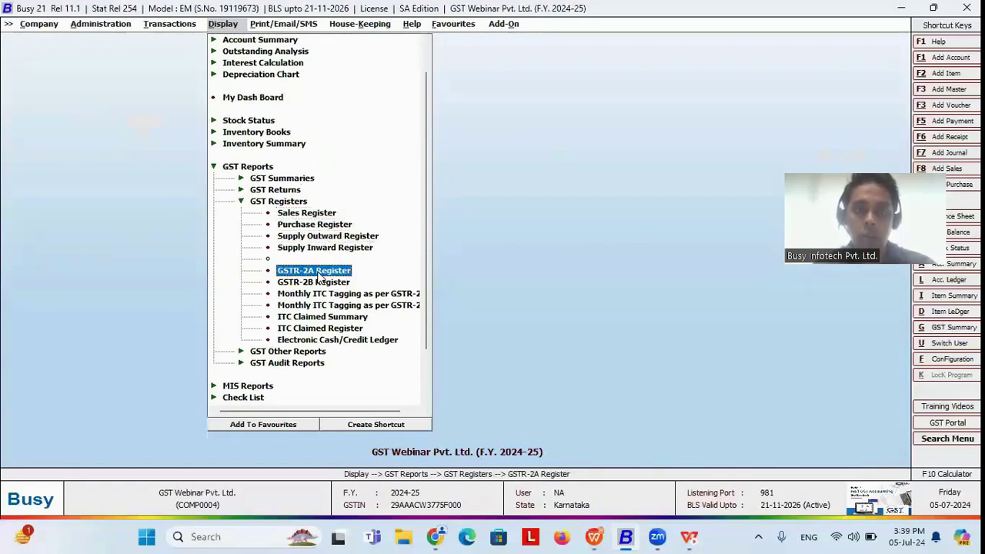
key(Down)
key(Up)
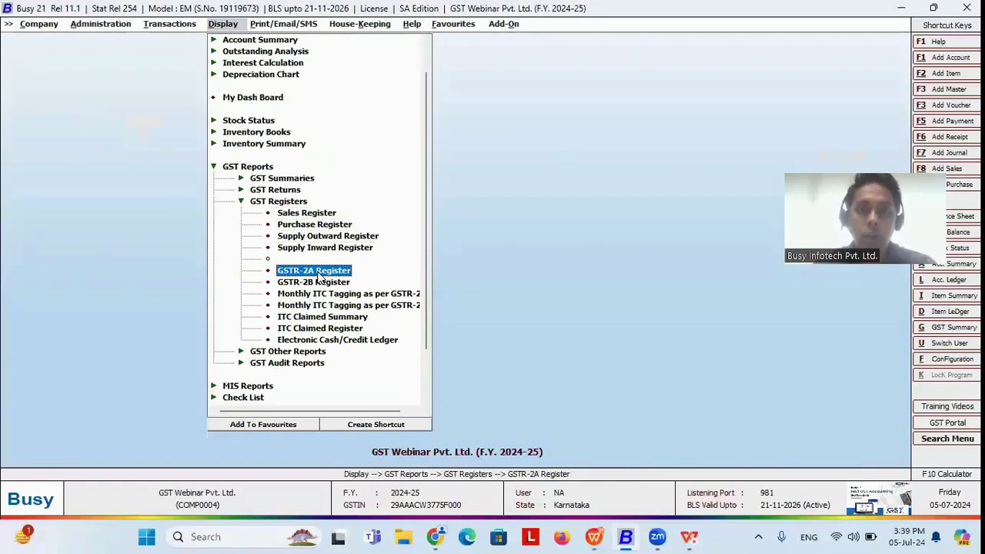
- Open the party-wise GSTR-2A Register options for April to July, keeping Show Only Filed Vouchers at N
key(Return)
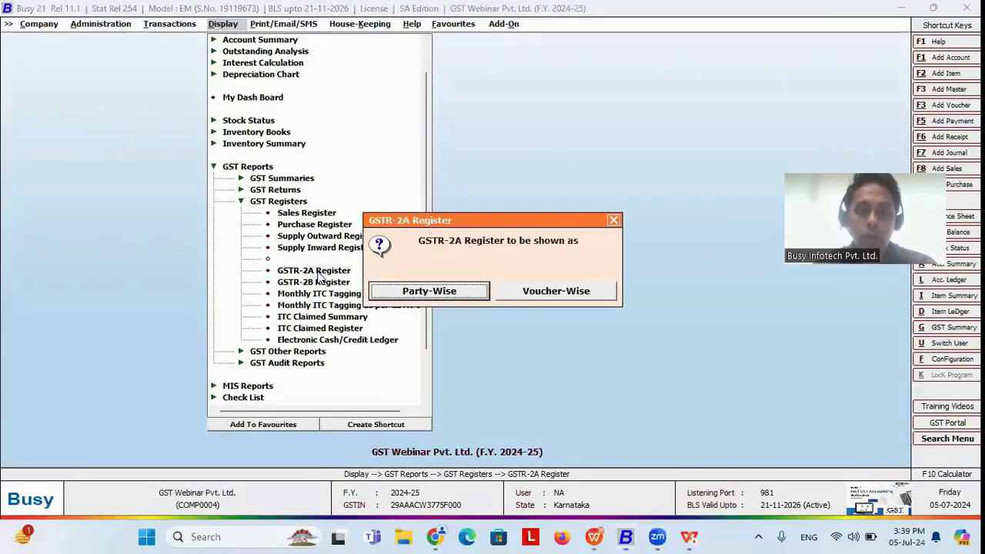
key(Return)
key(Return)
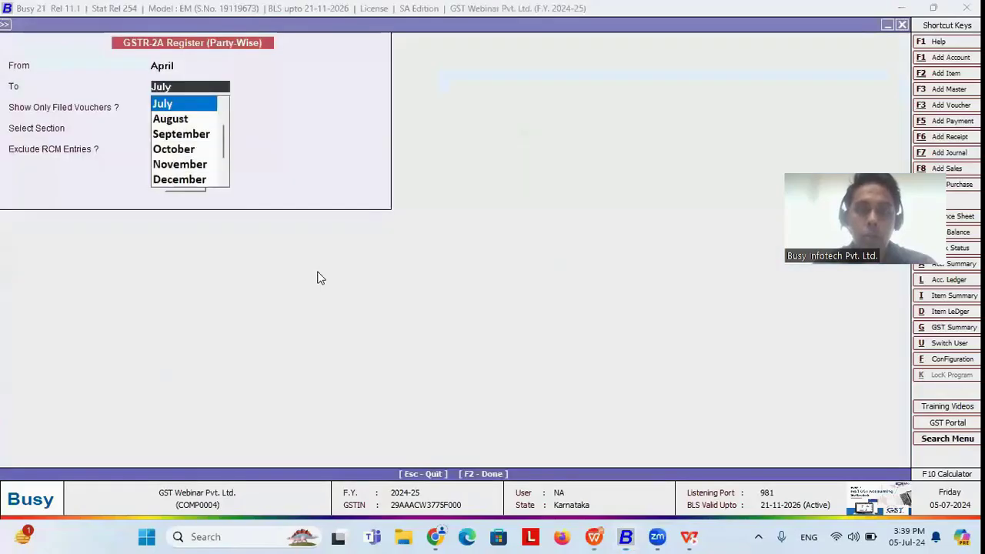
key(Return)
key(Return)
key(Return)
- Review the register's section choices, keep All with Exclude RCM Entries at N, and request the GSTR-2A Register
key(Up)
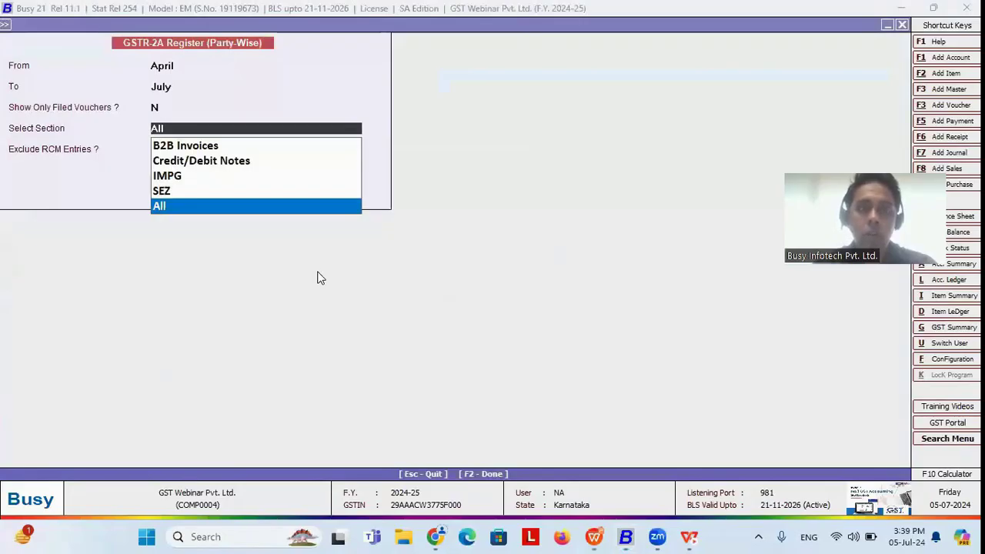
key(Up)
key(Up)
key(Up)
key(Up)
key(Down)
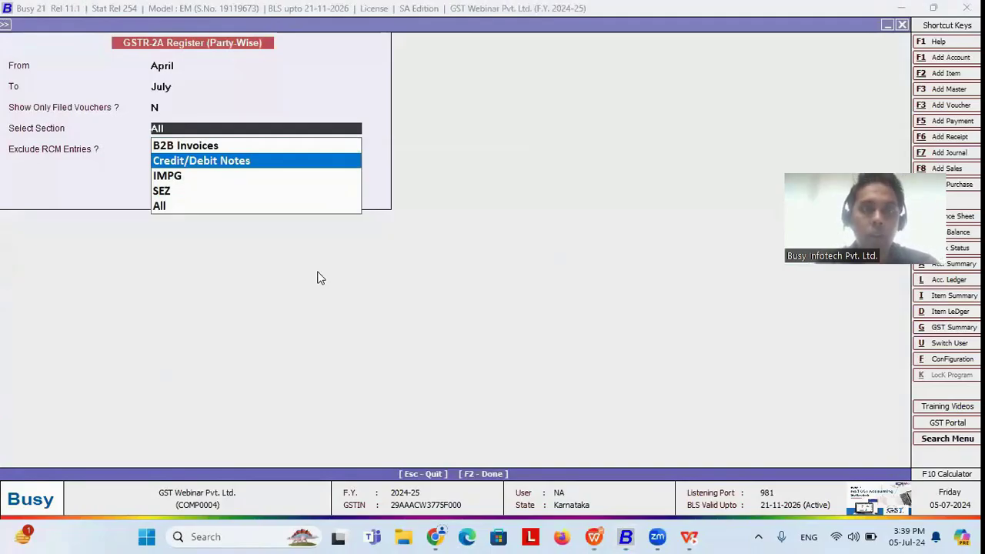
key(Down)
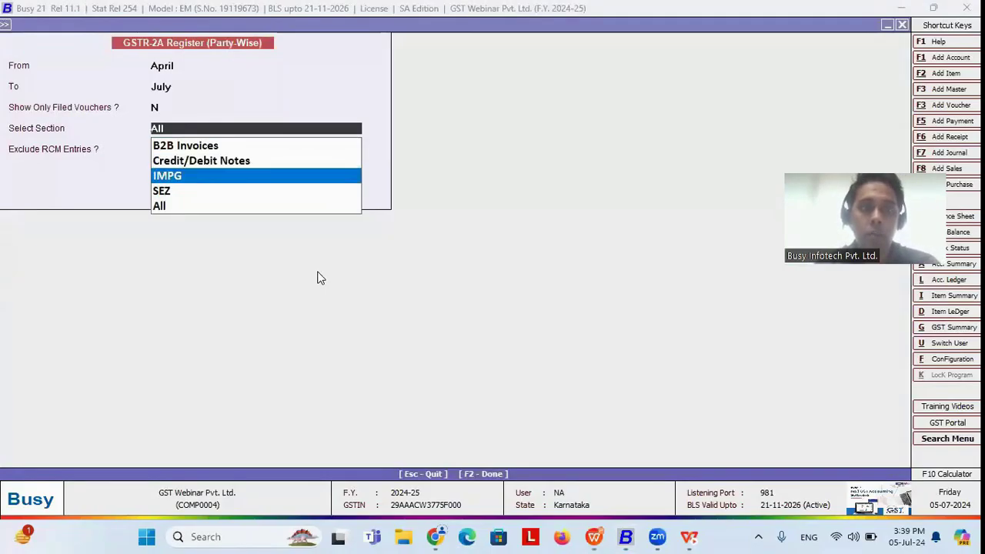
key(Down)
key(Down)
key(Return)
key(Return)
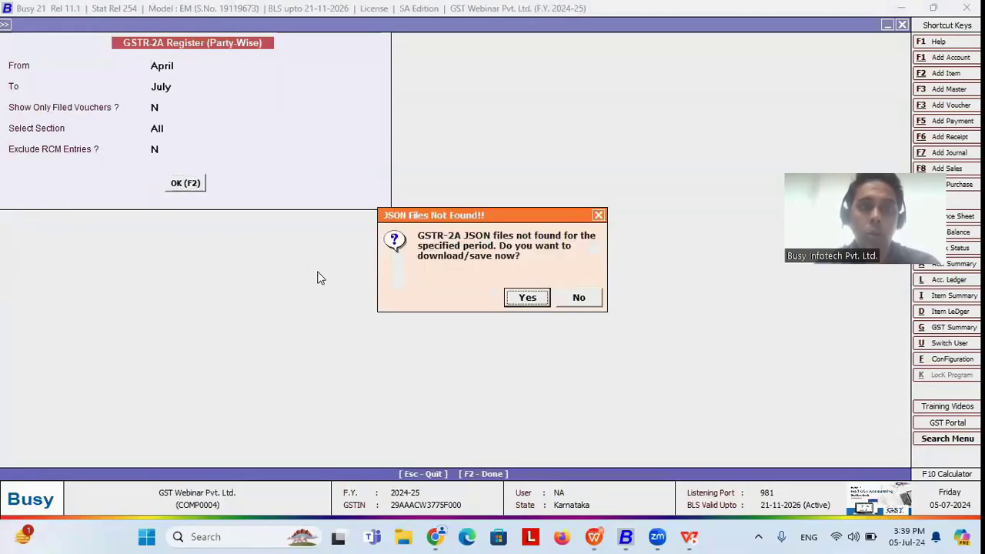
- View the monthly GSTR-2A data download screen and leave the register without downloading anything
key(Return)
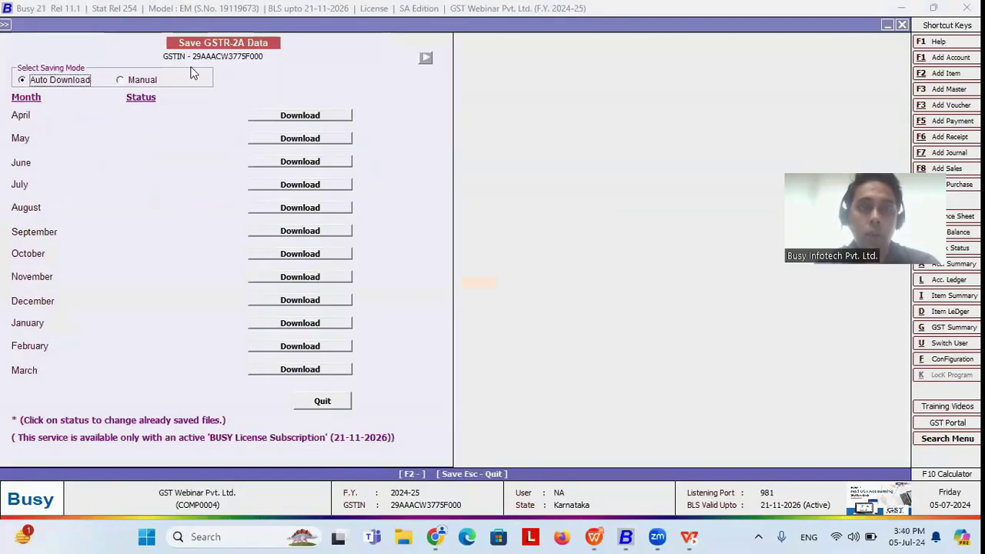
key(Escape)
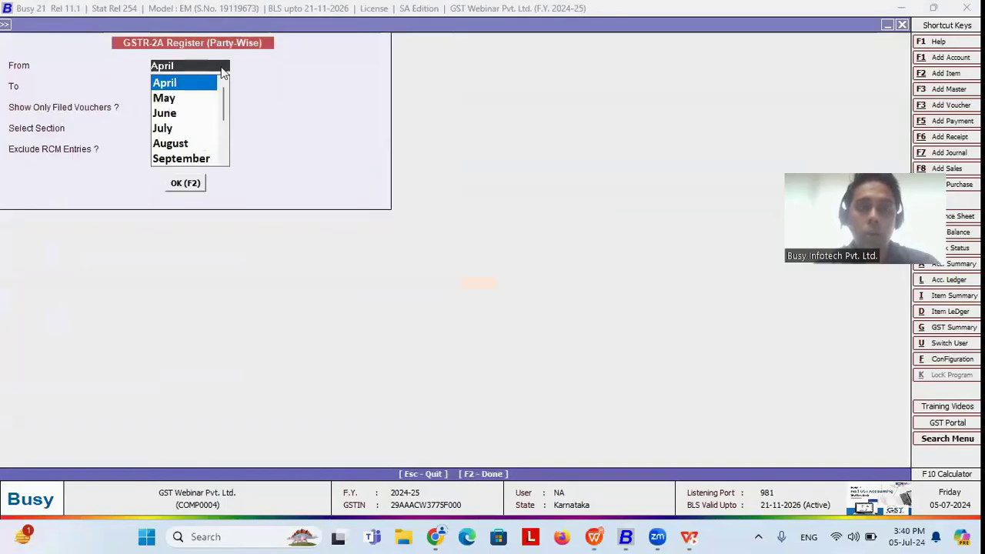
key(Escape)
key(Escape)
key(Escape)
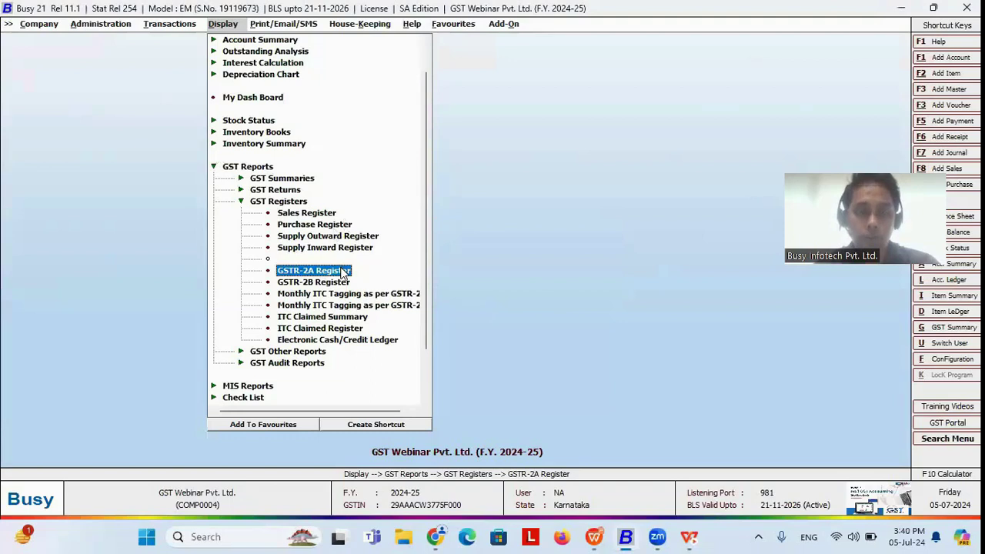
- Show the slide point on GST adjustments and payment entries, and return to Busy to list the GST Summaries reports
key(alt+Tab)
key(Right)
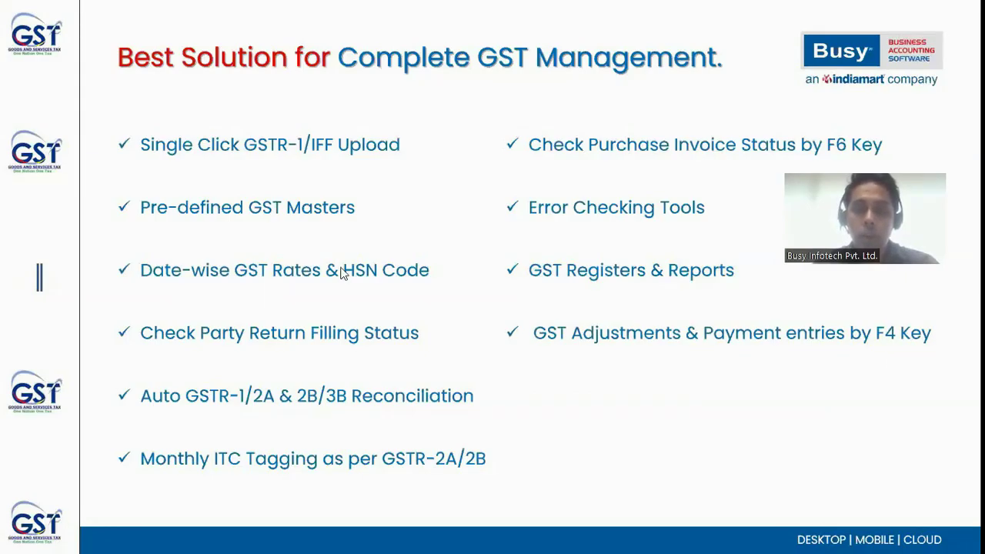
key(alt+Tab)
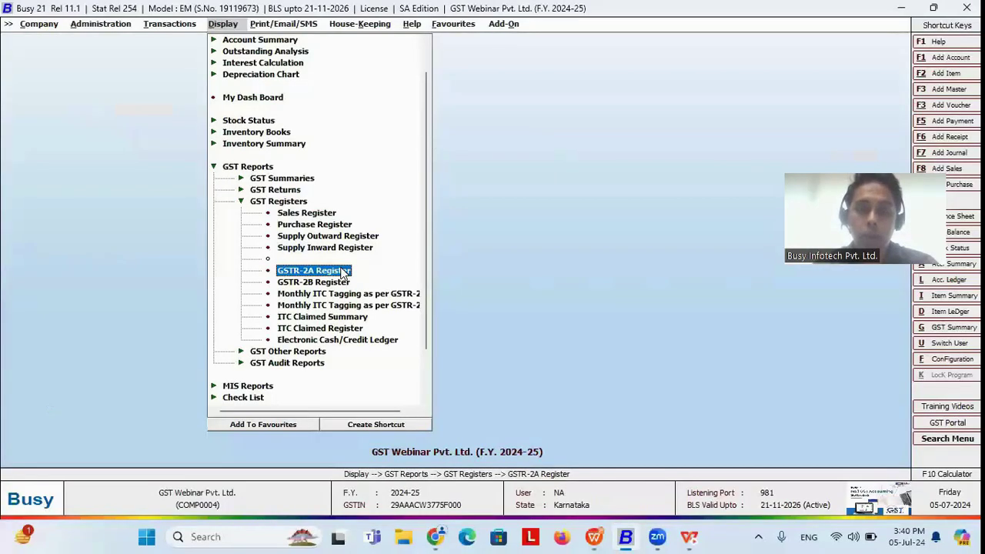
key(Up)
key(Up)
key(Up)
key(Up)
key(Up)
key(Up)
key(Up)
key(Up)
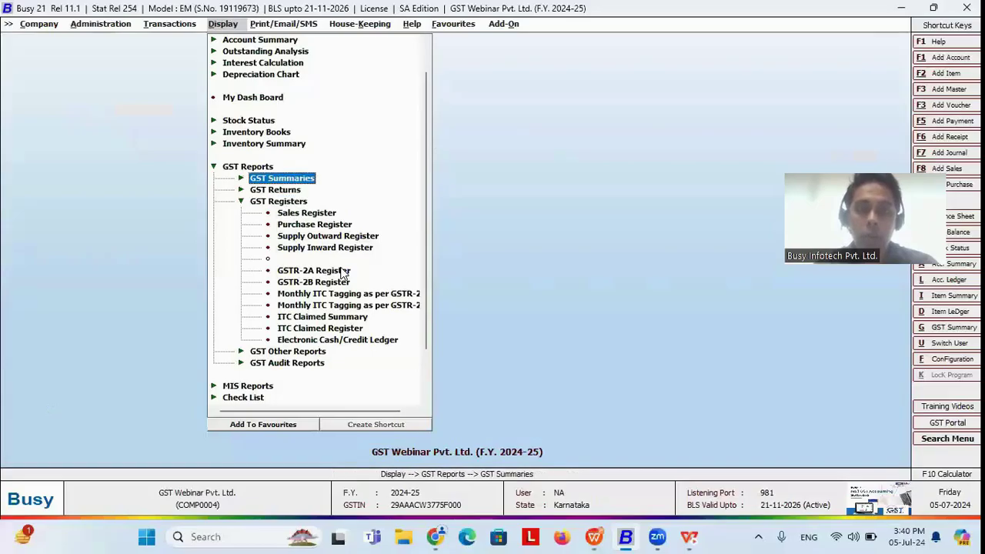
key(Return)
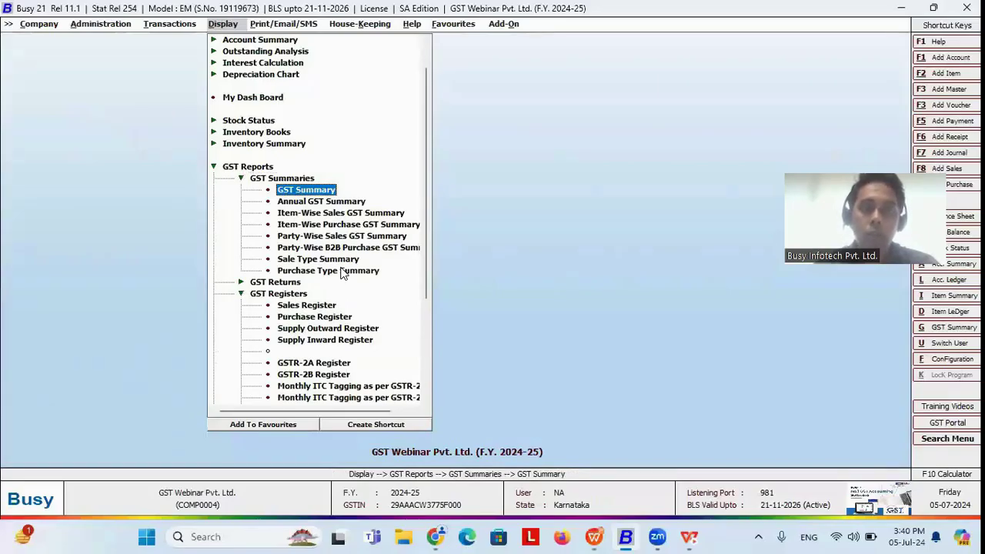
- Generate the GST Summary for 01-04-2024 to 05-07-2024 with tax-rate-wise bifurcation, based on voucher date, without Monthly ITC Tagging or the new set-off rule
key(Return)
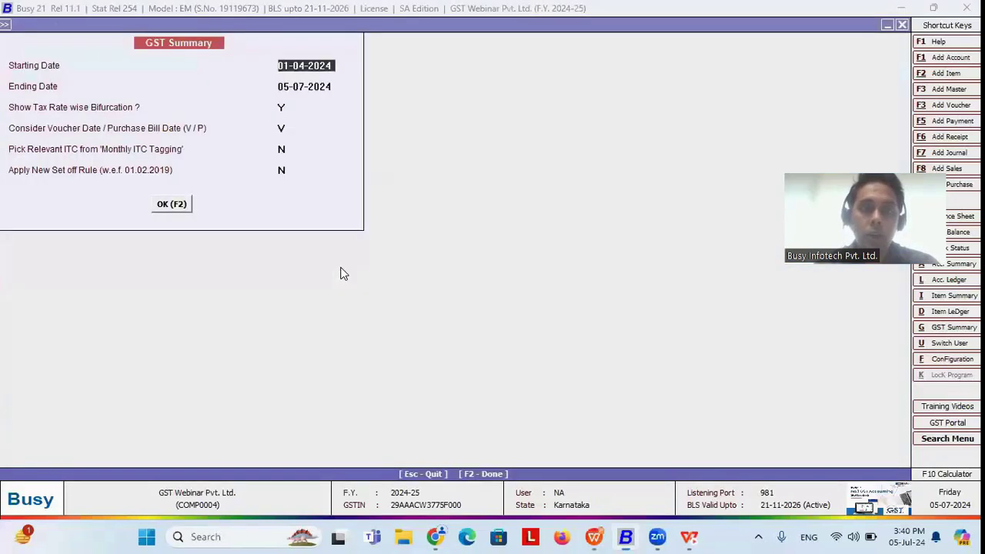
key(Return)
key(Return)
key(Return)
key(Return)
key(Return)
key(Return)
key(Return)
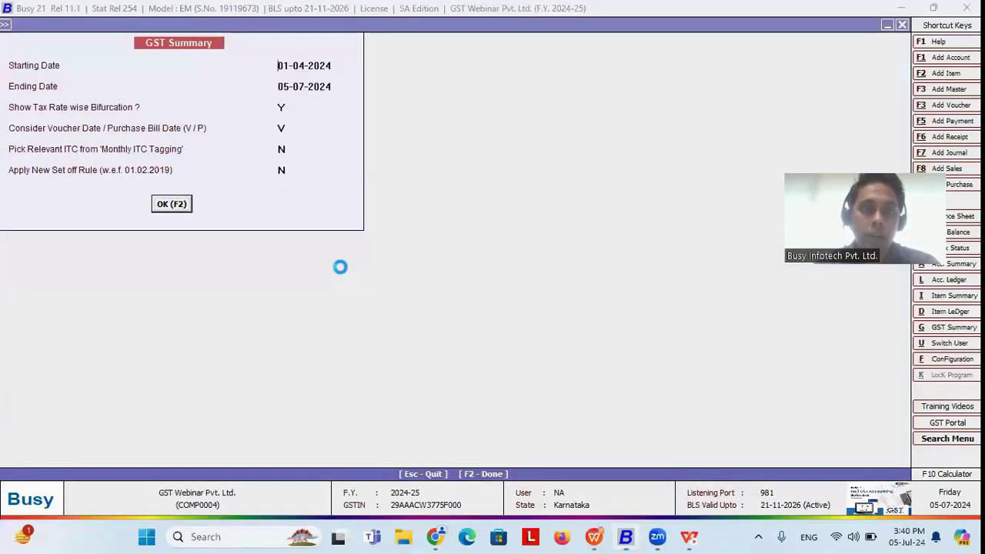
- Examine the Input GST and Output GST rows of the GST Summary by tax rate
key(Down)
key(Down)
key(Down)
key(Down)
key(Down)
key(Down)
key(Down)
key(Down)
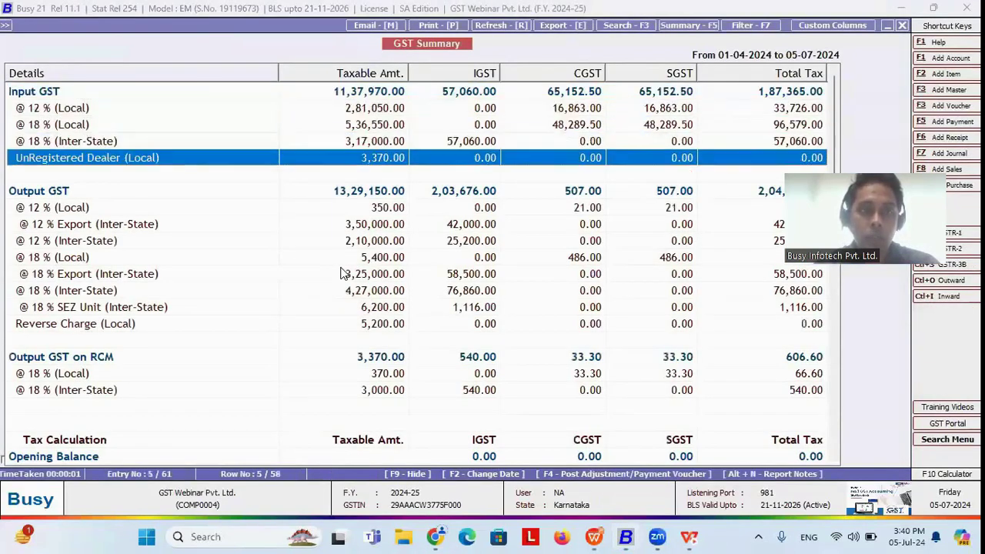
key(Down)
key(Down)
key(Down)
key(Down)
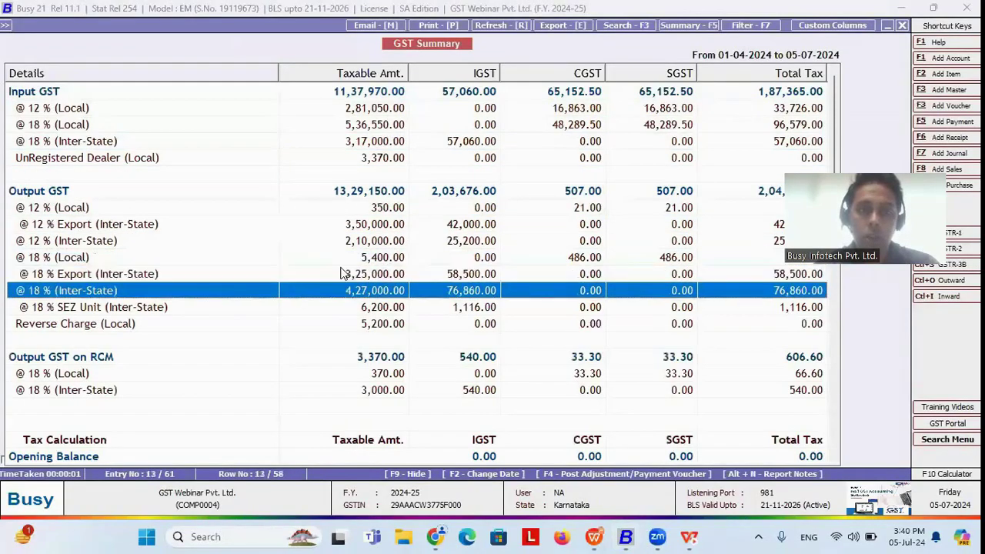
key(Up)
key(Up)
key(Up)
key(Up)
- Return to the GST Summary options, regenerate the report with the same settings, and review the Input GST rows
key(Escape)
key(Return)
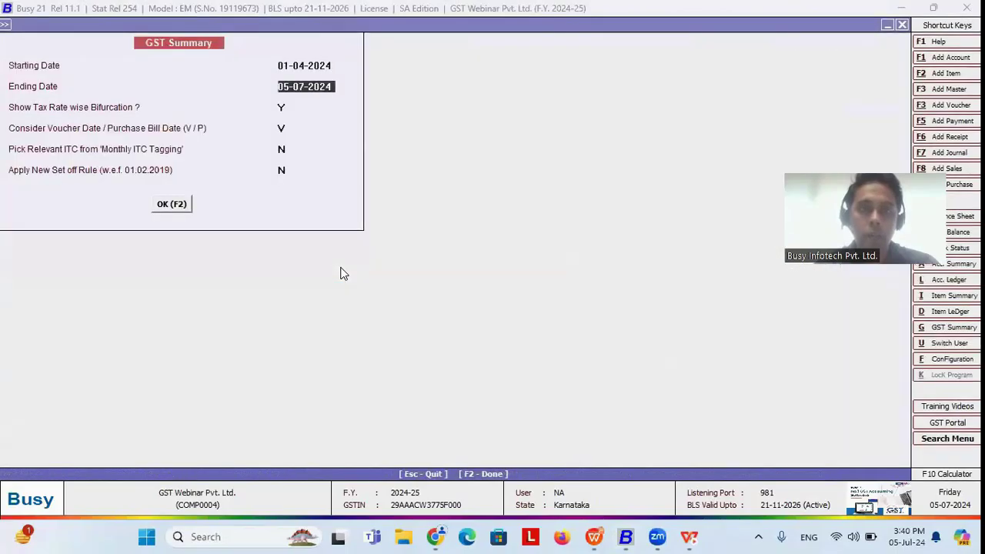
key(Down)
key(Down)
key(Down)
key(Down)
key(Down)
key(Down)
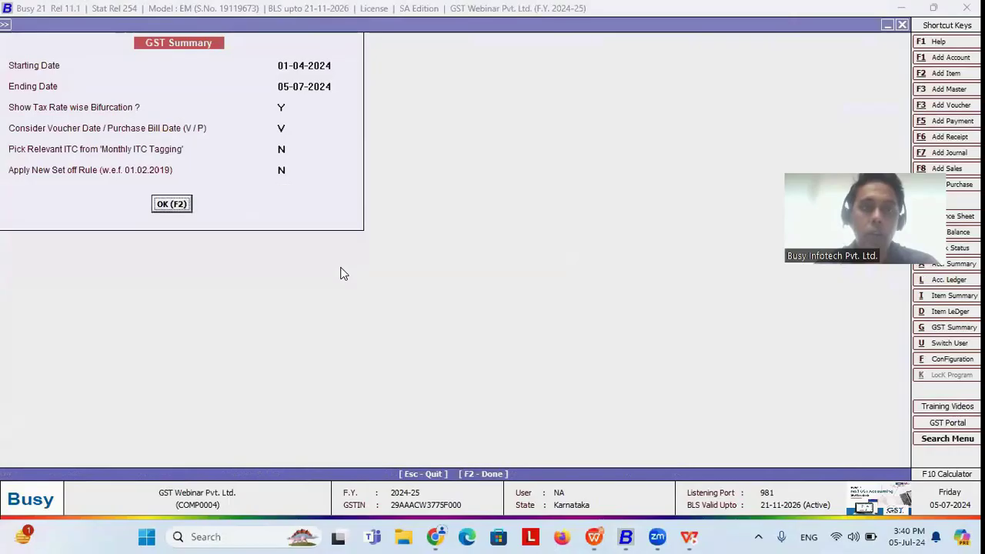
key(F2)
key(Down)
key(Down)
key(Down)
key(Down)
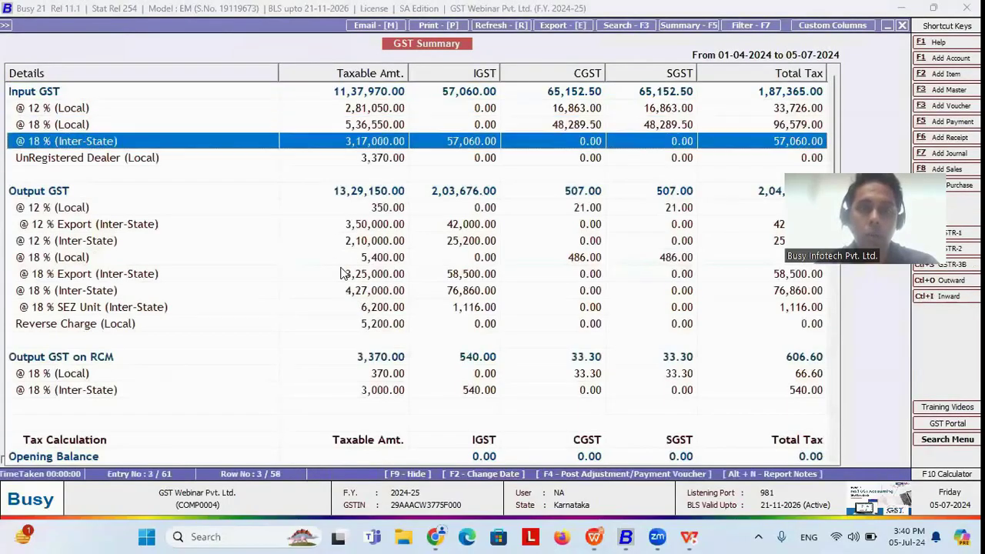
key(Up)
key(Up)
key(Up)
key(Up)
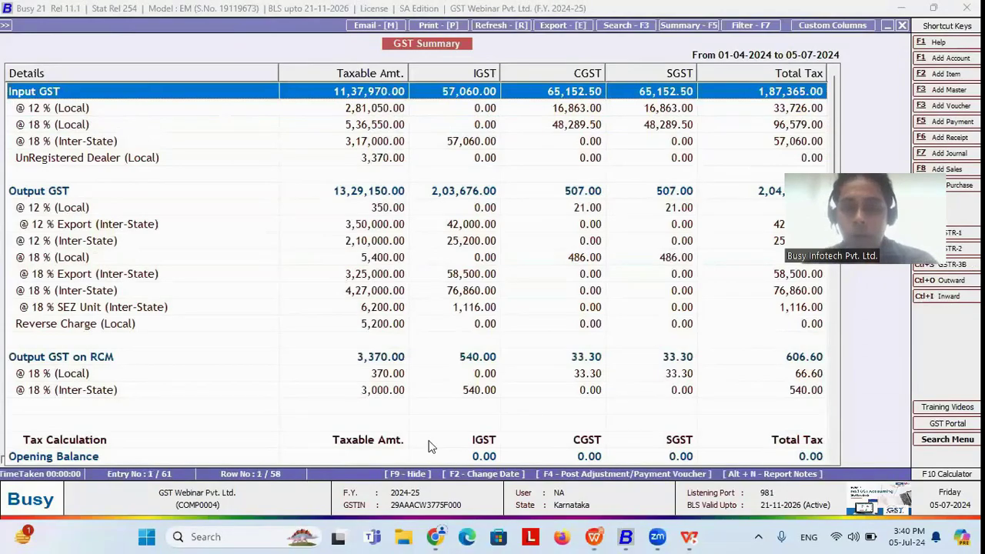
- Start an RCM Payment journal voucher from the GST Summary in series Main, dated 05-07-2024, keeping the IGST, CGST and SGST Output (RCM) debit accounts
click(584, 475)
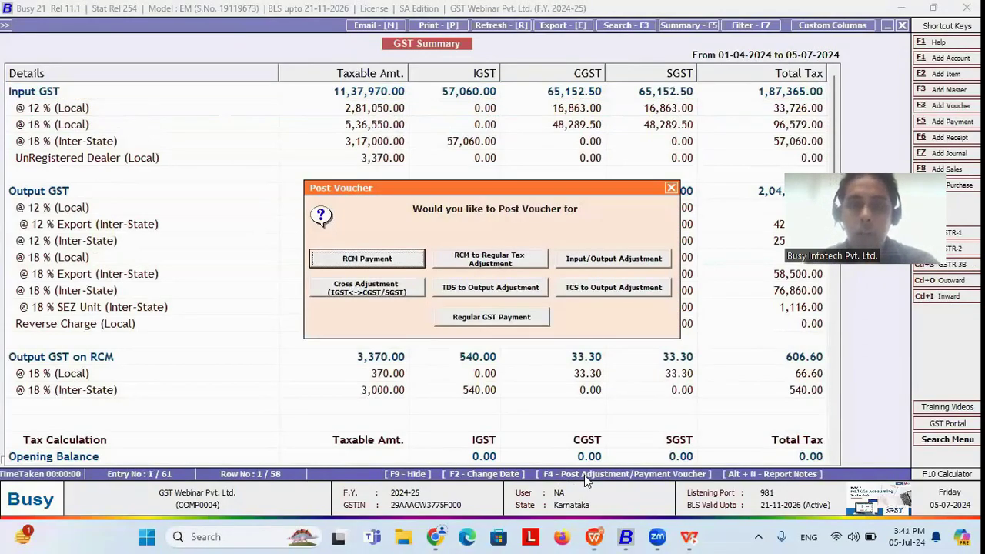
click(368, 260)
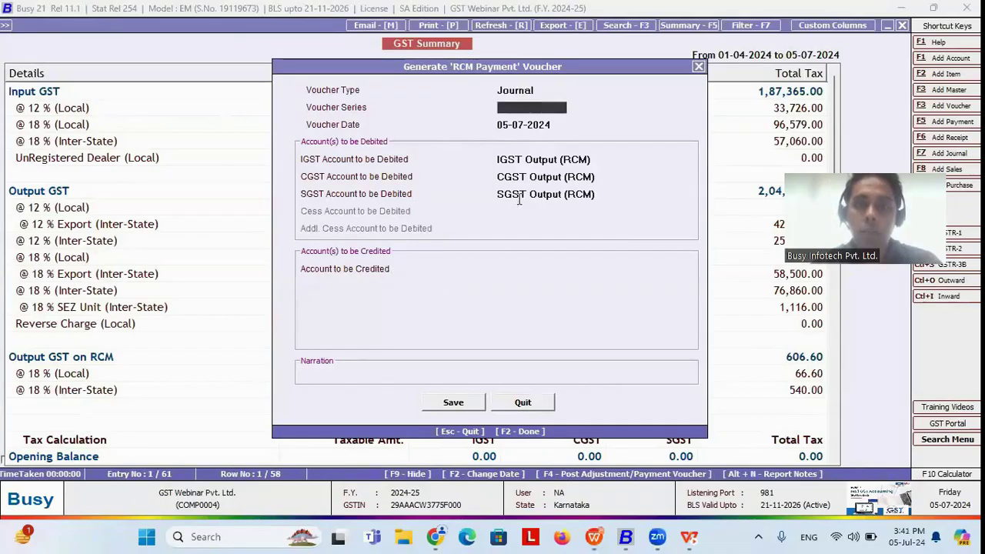
key(Return)
key(Return)
key(Return)
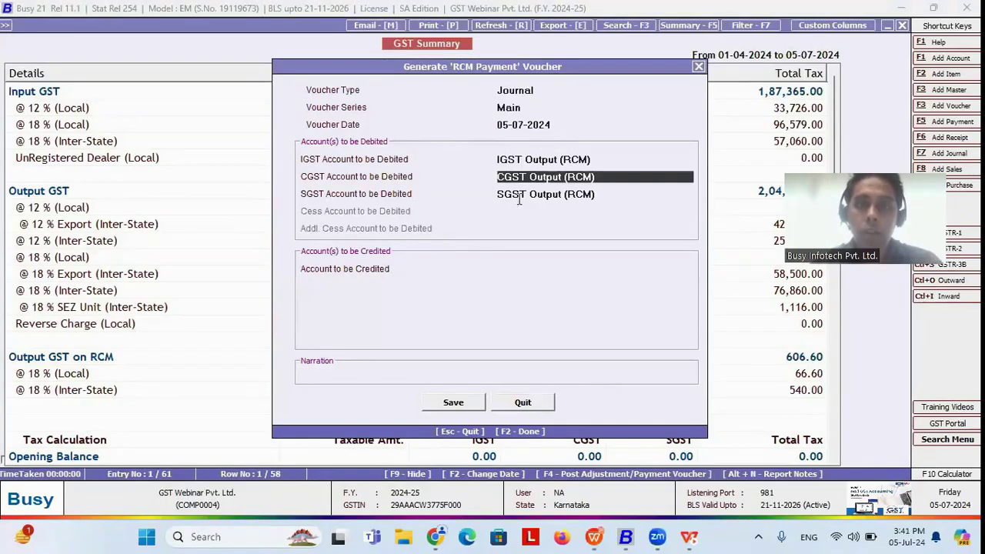
key(Return)
key(Return)
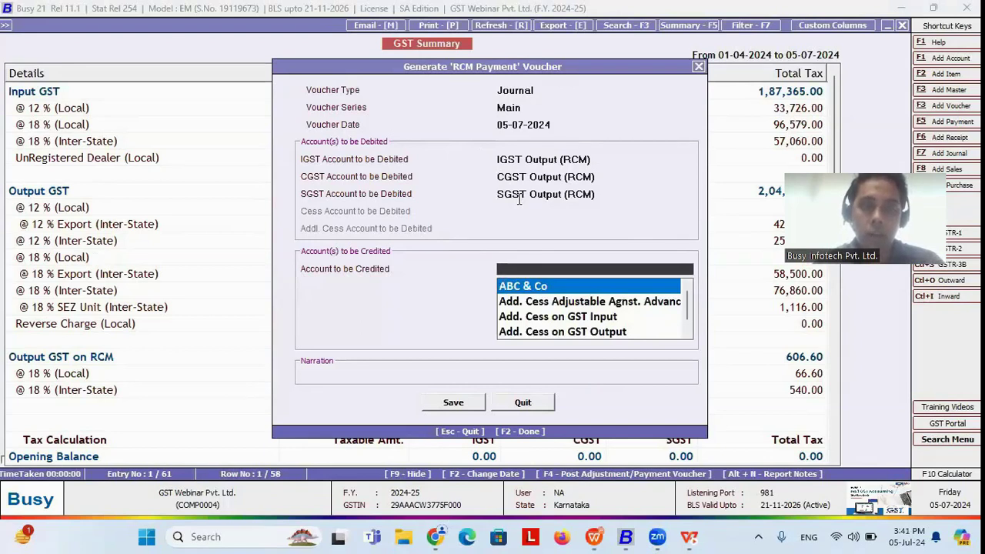
- Create a new account master HDFC in the Bank Accounts group for the account to be credited
text(H)
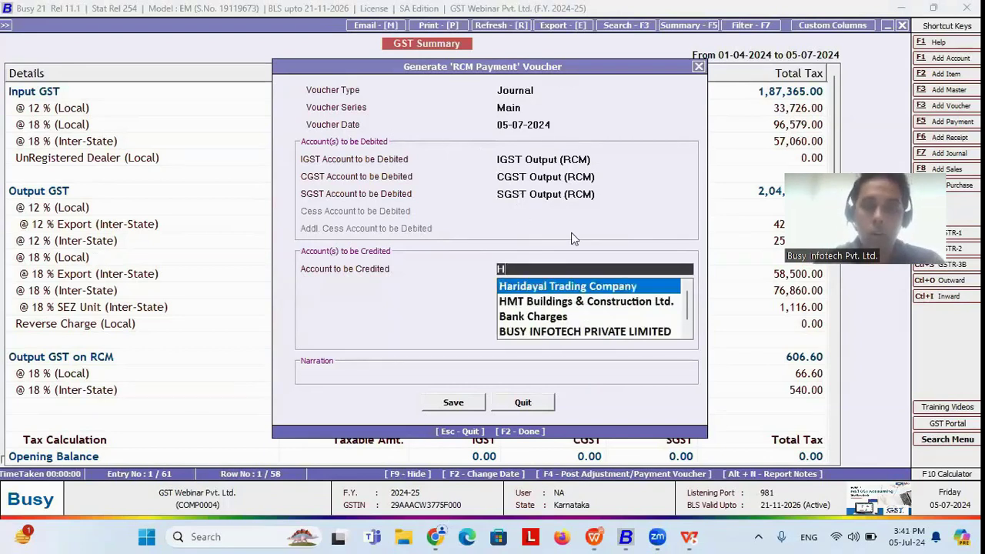
key(BackSpace)
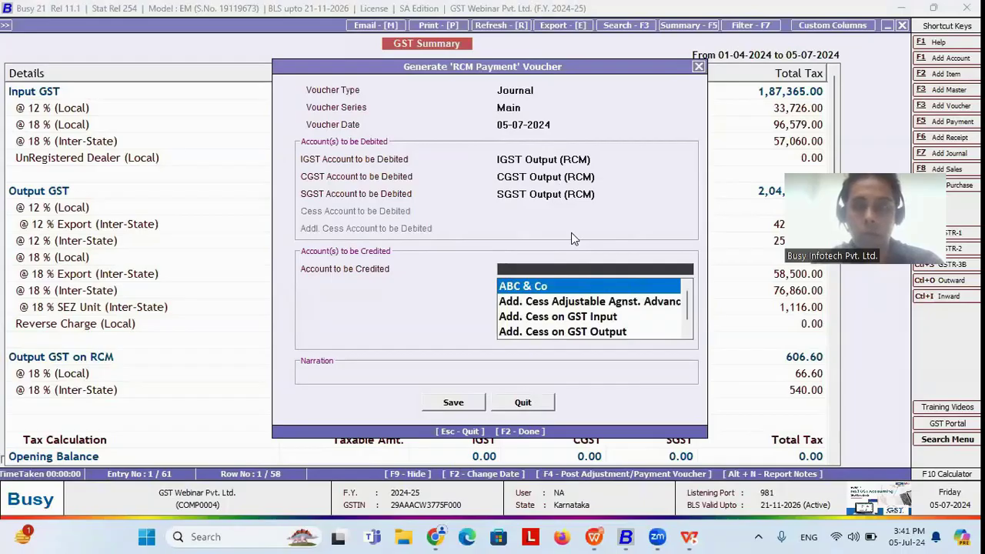
key(alt+f1)
text(H)
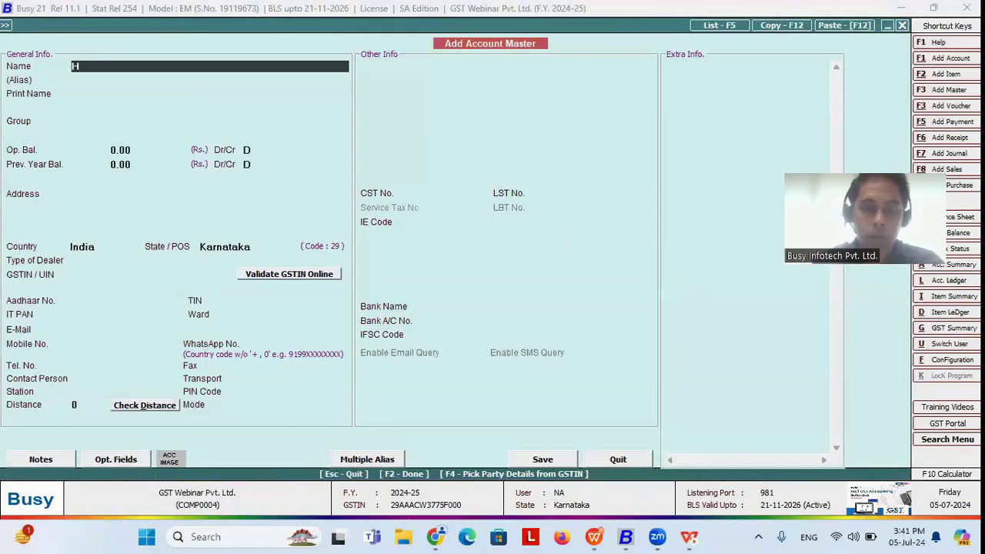
text(DFC)
key(Return)
key(Return)
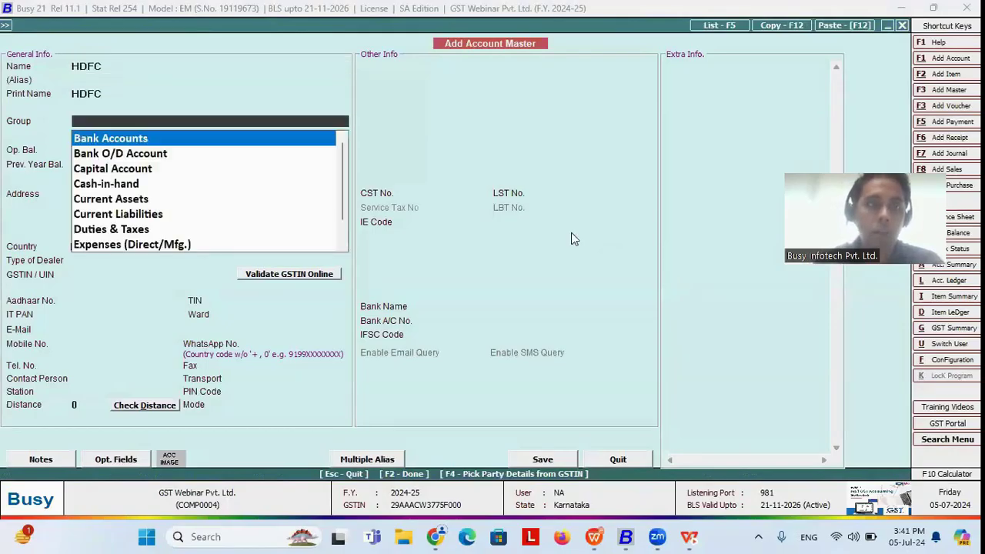
key(Return)
key(F2)
key(Return)
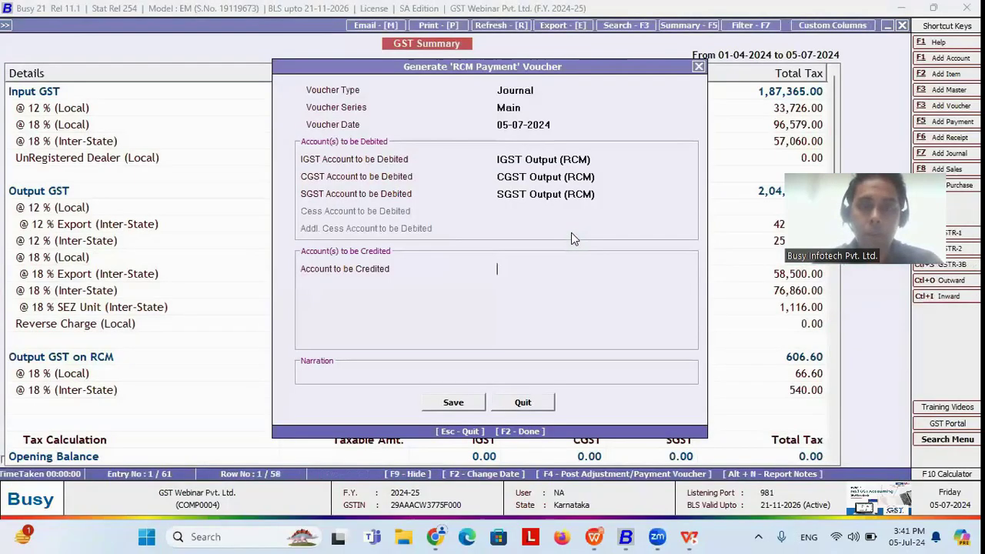
- Generate the RCM Payment journal voucher crediting HDFC, and review its GST nature, RCM output accounts and amounts
click(454, 403)
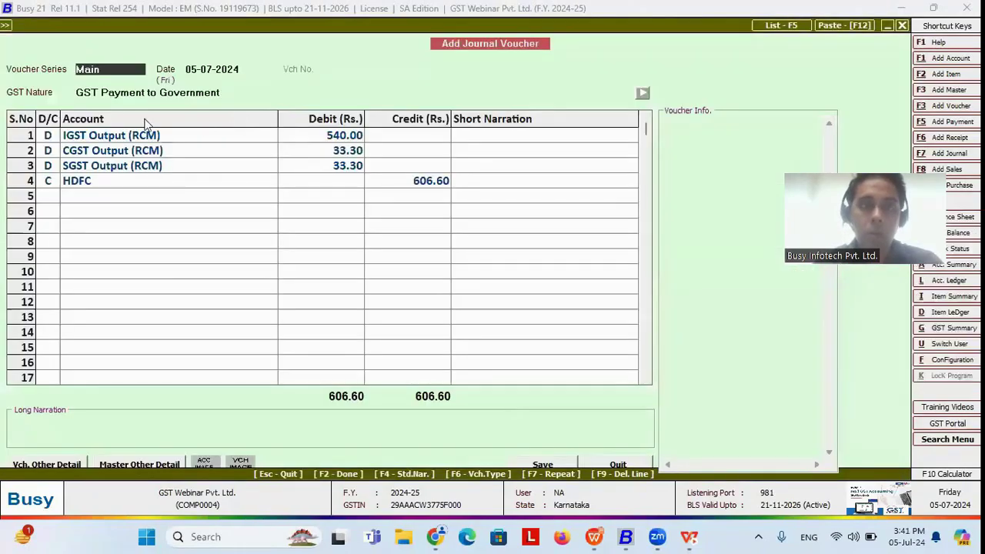
click(204, 92)
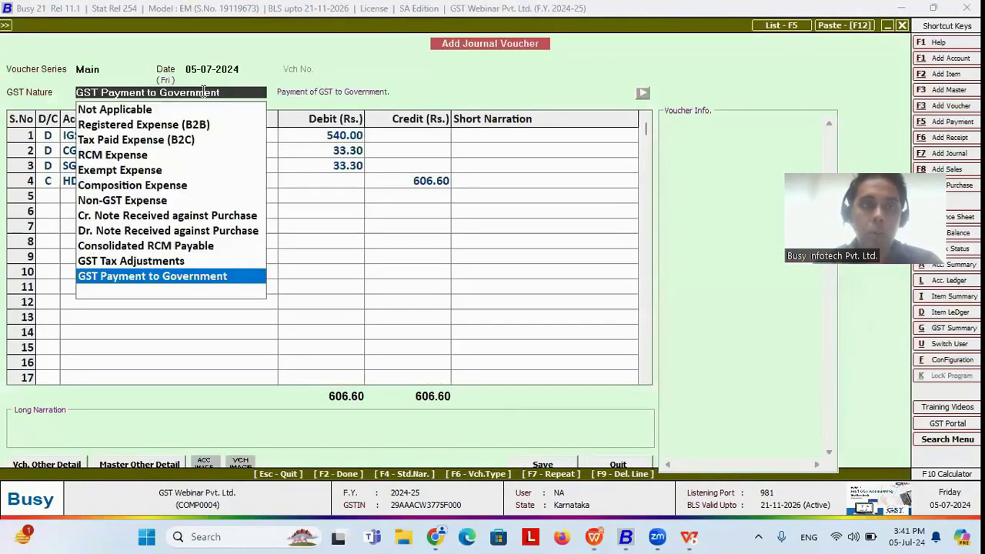
key(Return)
key(Return)
key(Return)
key(Return)
key(Return)
key(Return)
key(Return)
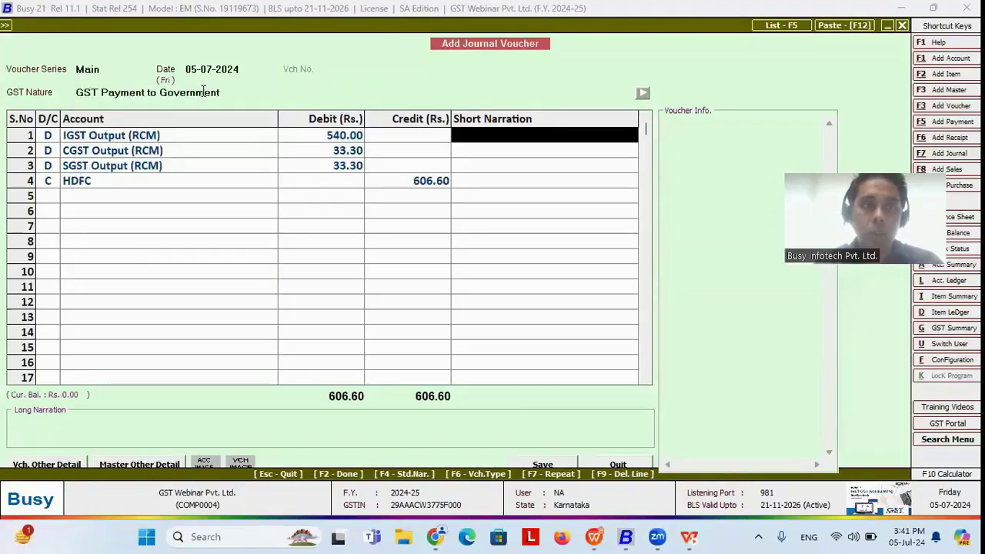
key(Return)
key(Return)
key(Return)
key(Return)
key(Return)
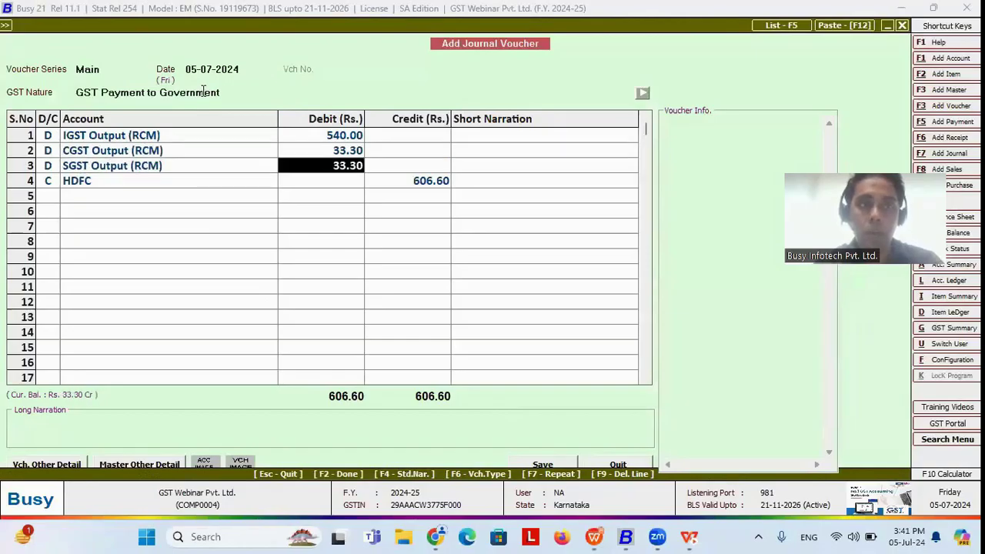
key(Return)
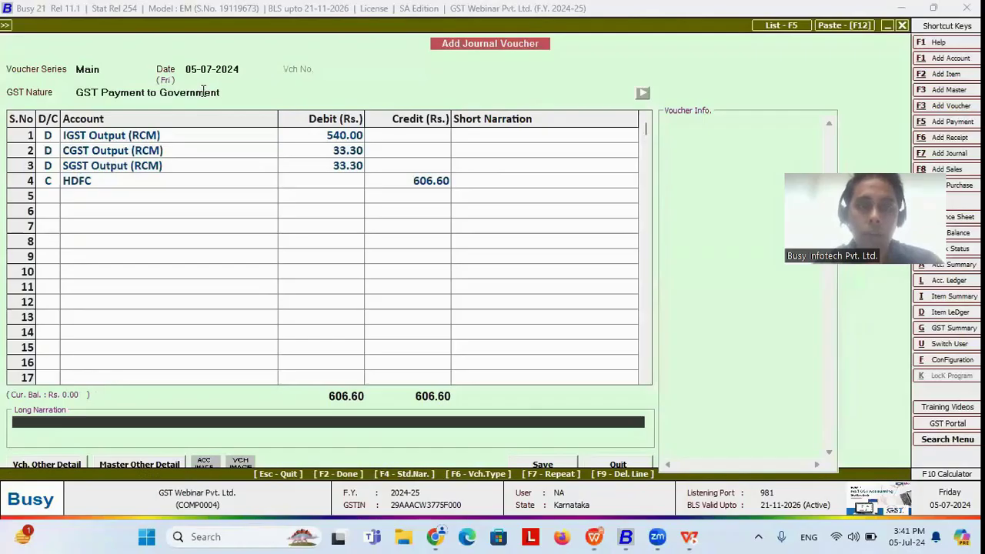
click(219, 132)
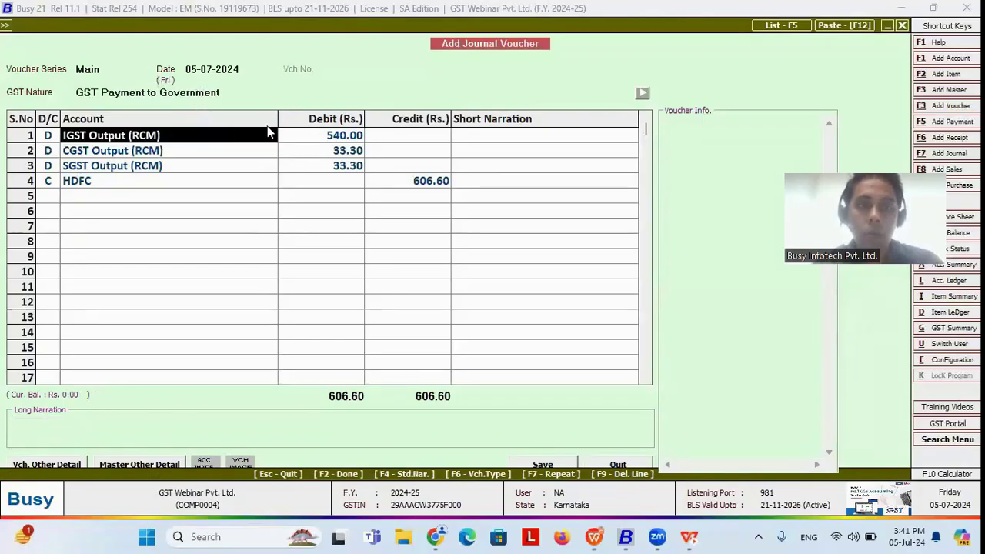
click(136, 137)
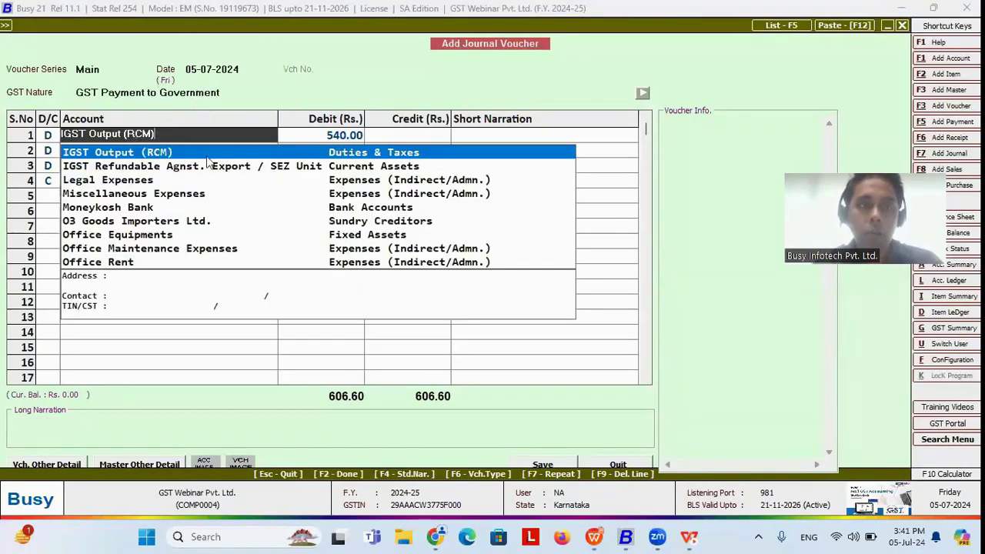
click(308, 135)
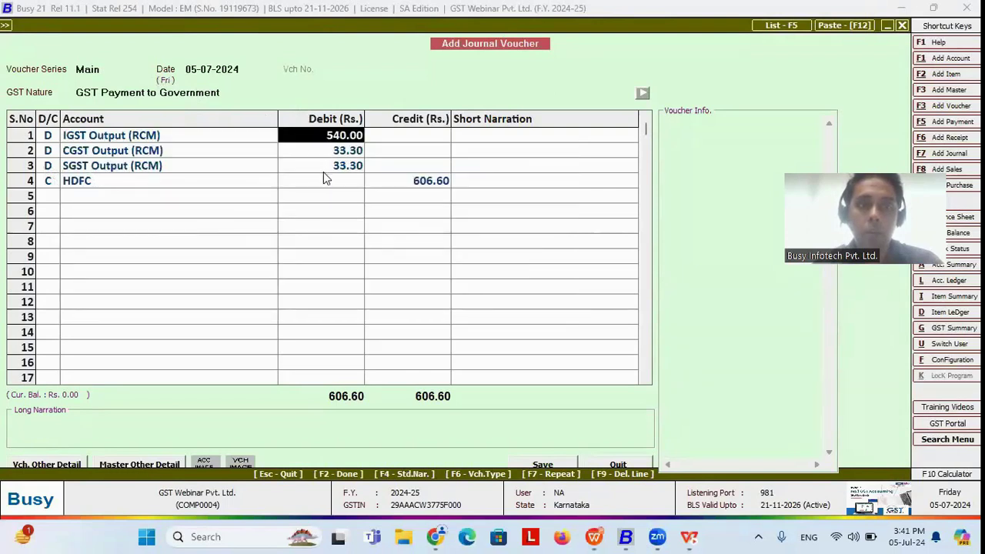
- Bring up the voucher's GST Payment Details, review the challan and bank name fields, and quit the voucher without saving
key(F2)
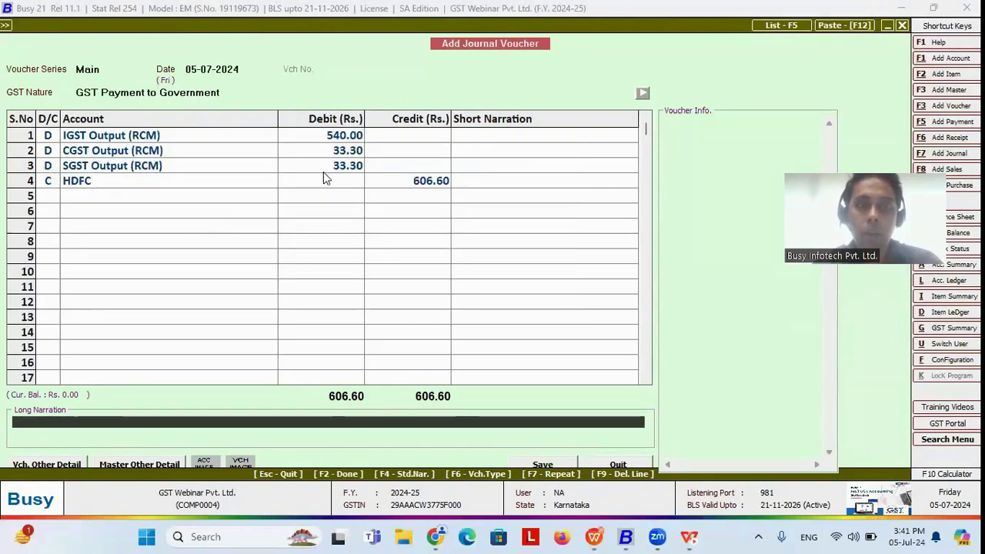
key(F2)
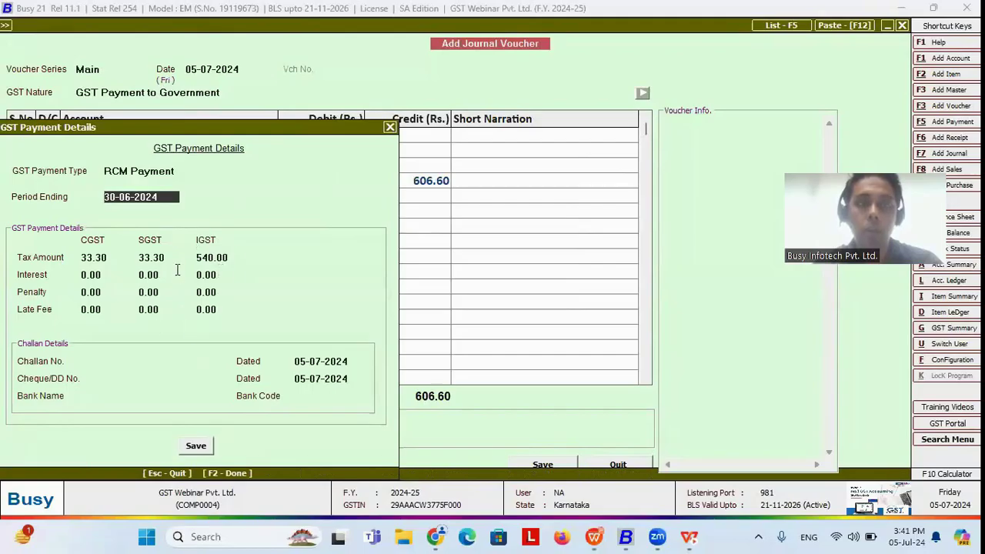
click(187, 362)
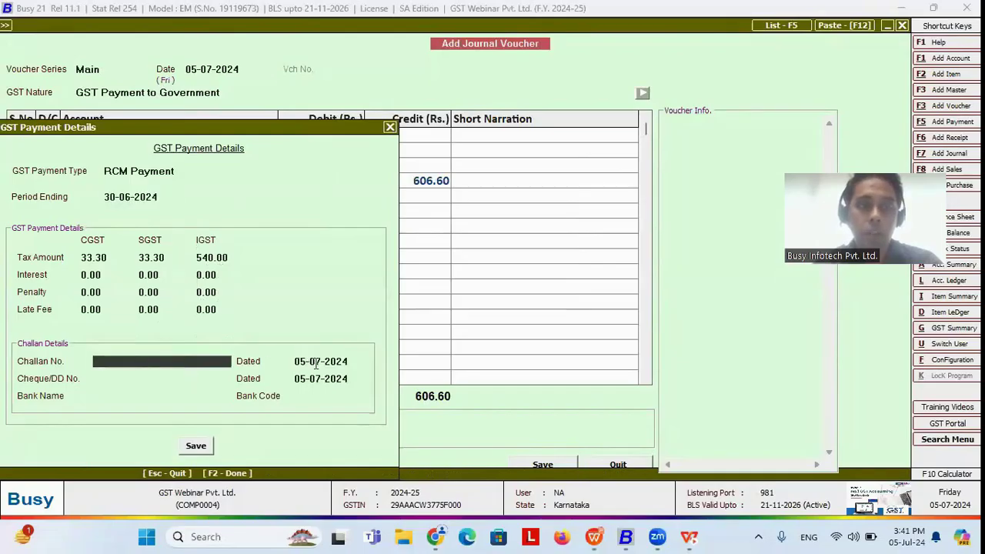
click(123, 392)
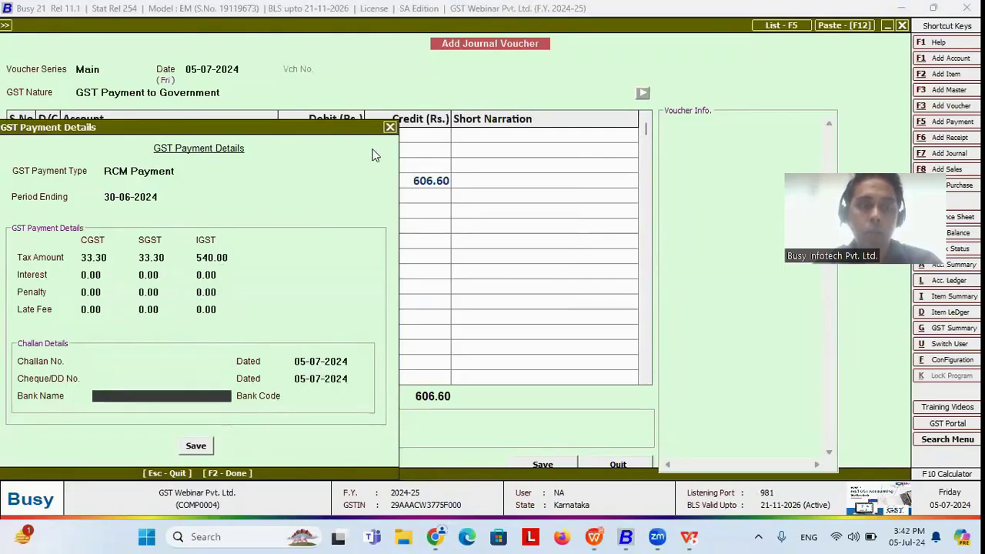
click(390, 127)
key(Escape)
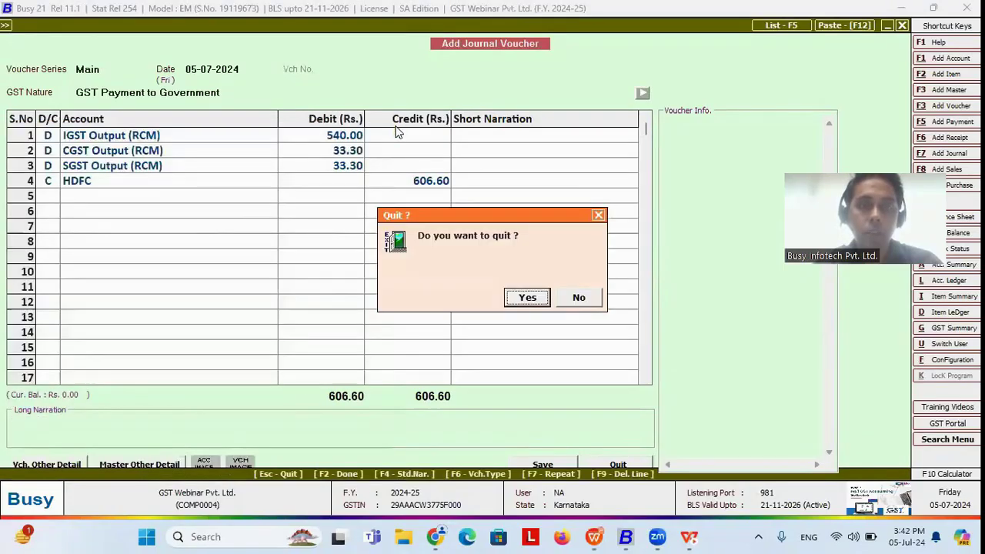
key(Return)
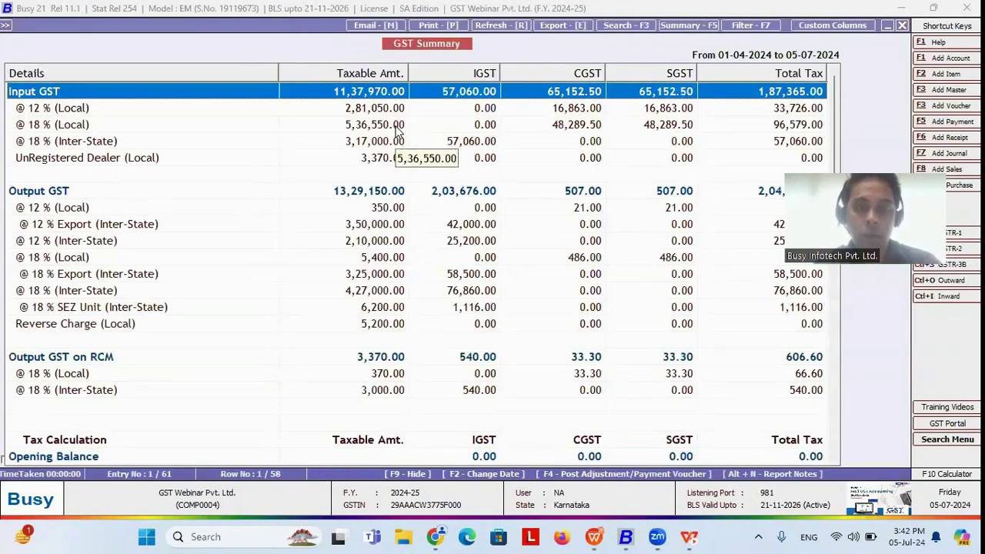
- Generate an RCM to Regular Tax Adjustment voucher in series Main, review its debit and credit entries, and return to the GST Summary
key(F4)
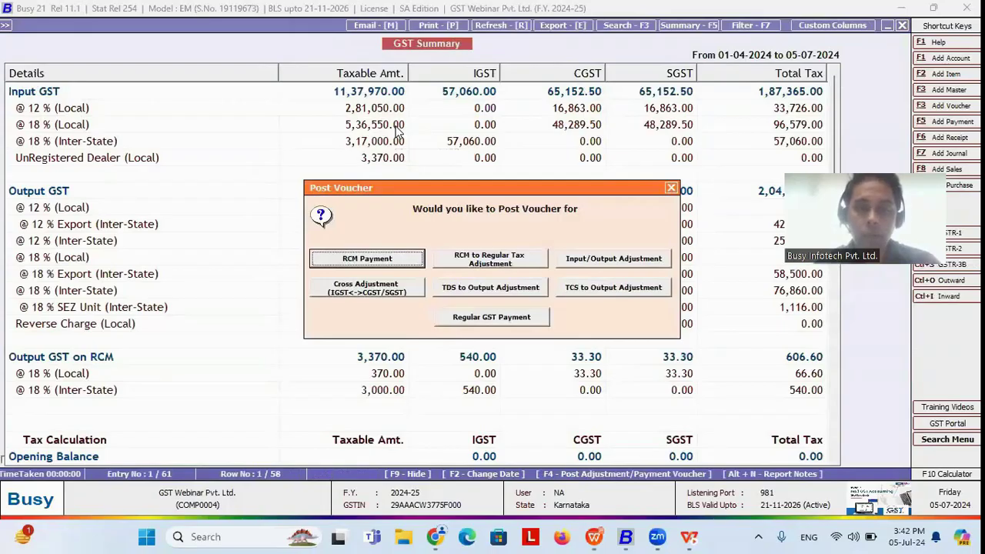
click(478, 261)
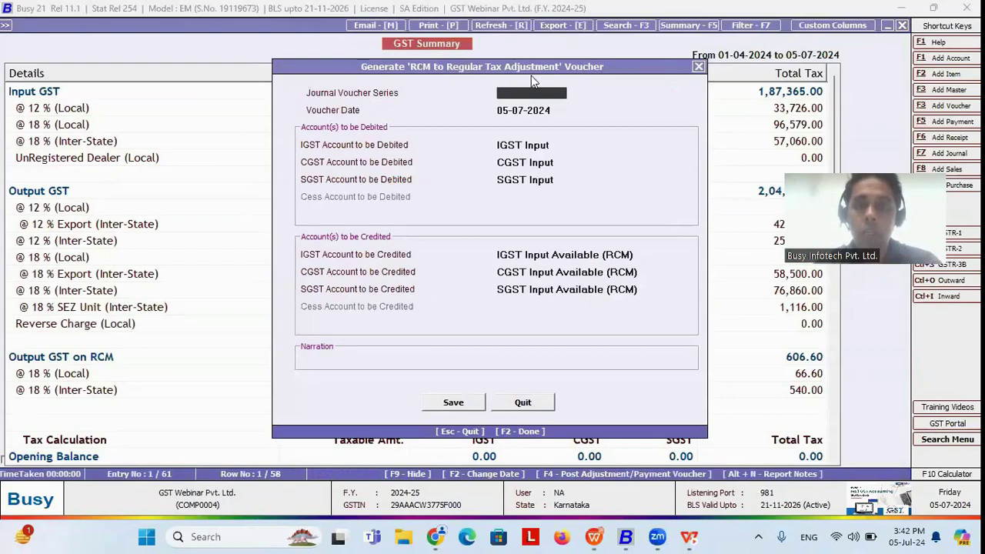
key(Return)
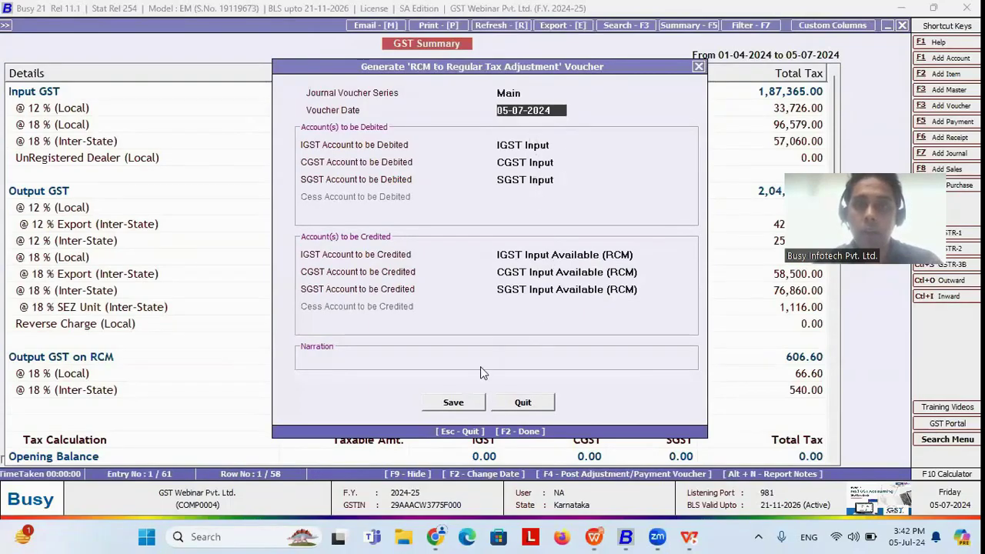
click(453, 403)
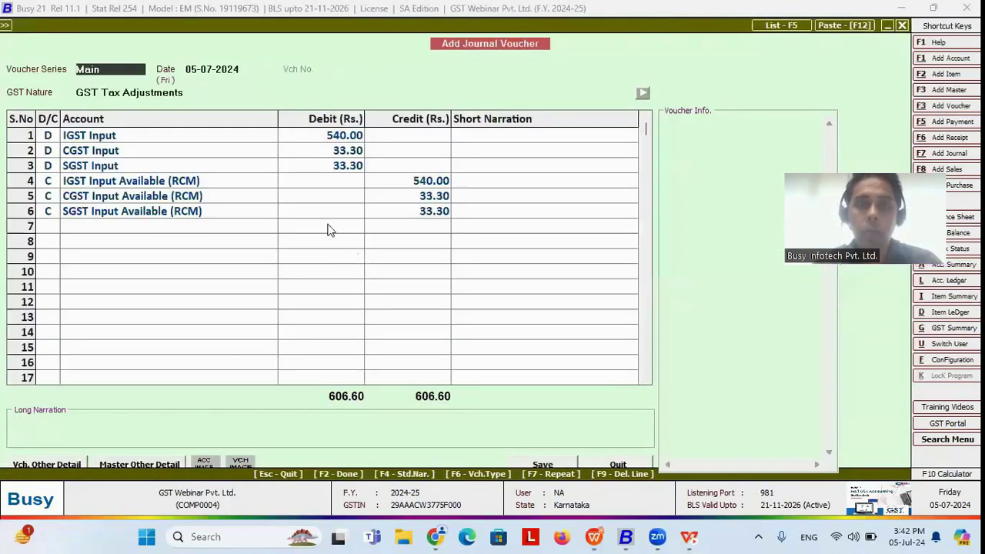
click(151, 138)
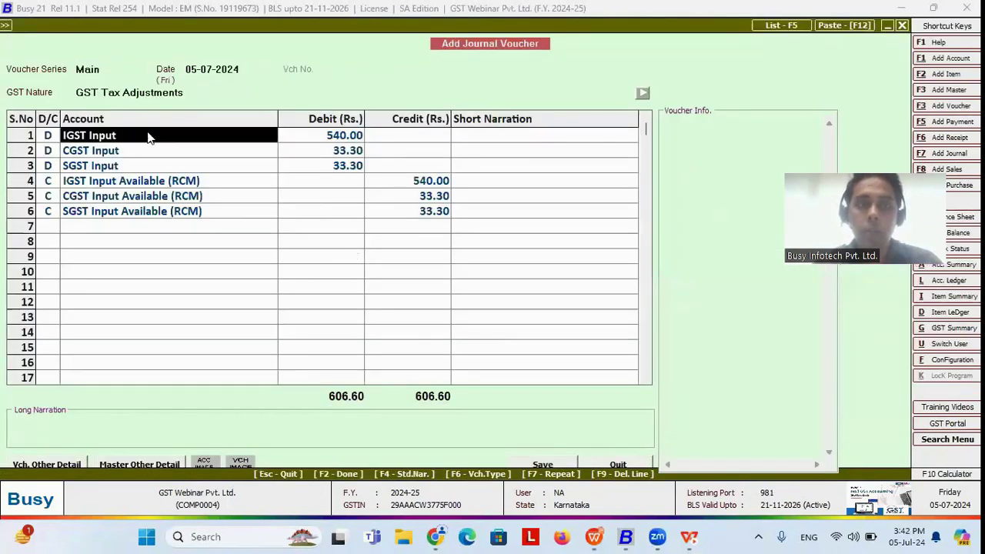
click(148, 185)
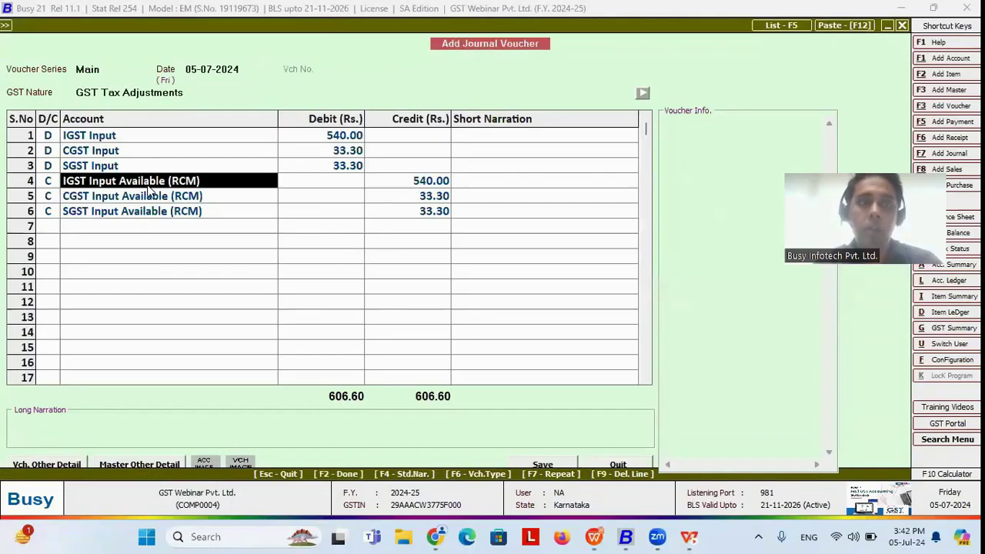
click(322, 137)
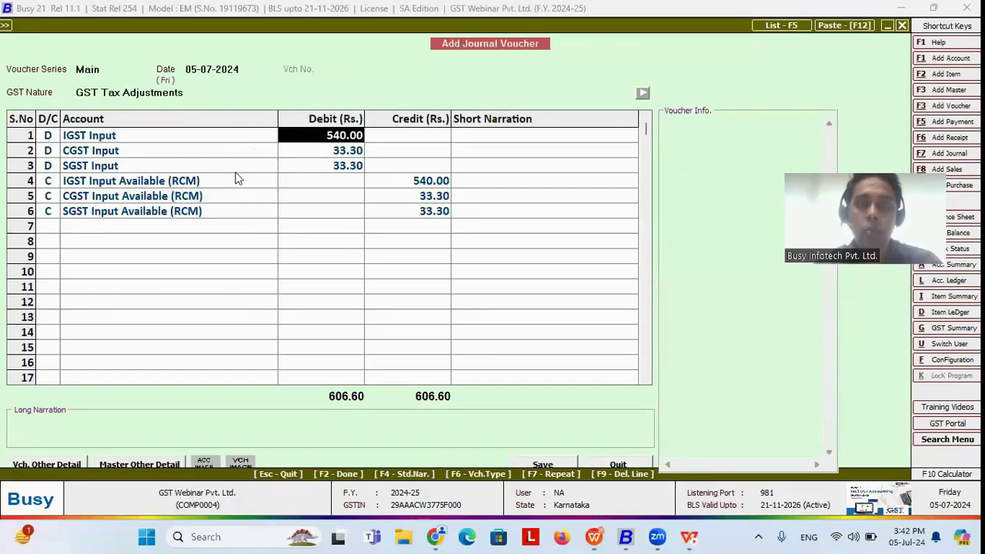
key(alt+g)
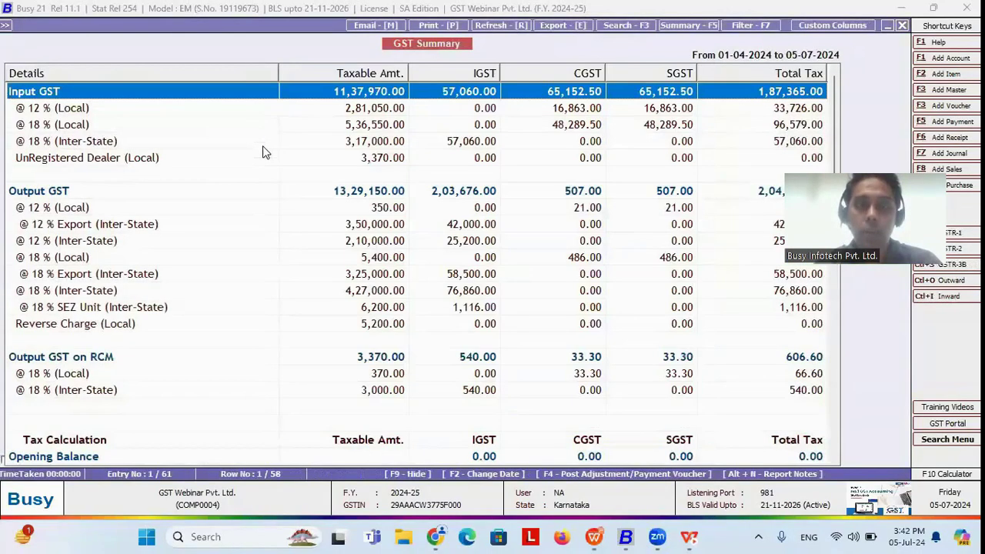
- Generate an Input/Output Adjustment voucher in series Main, review its debit and credit entries, and return to the GST Summary
key(F4)
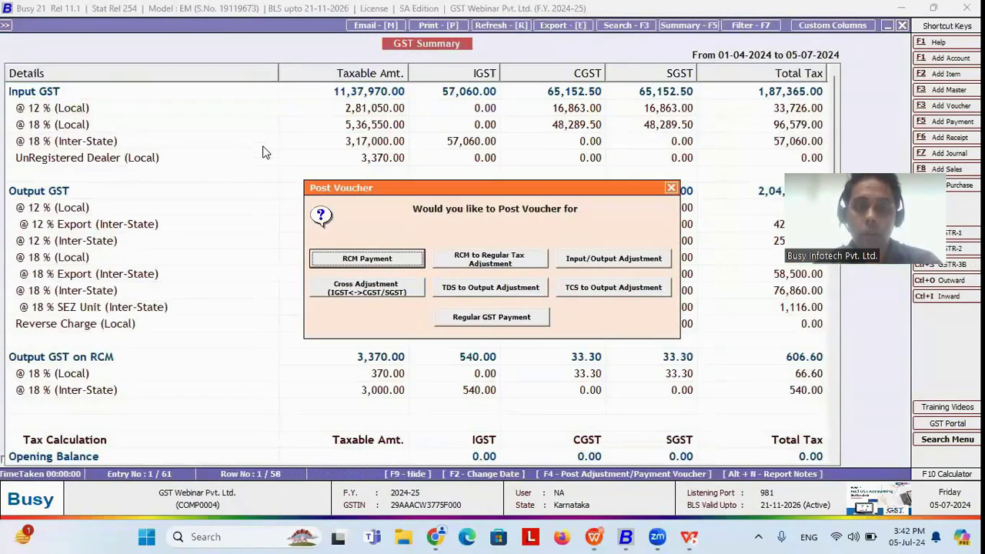
click(615, 259)
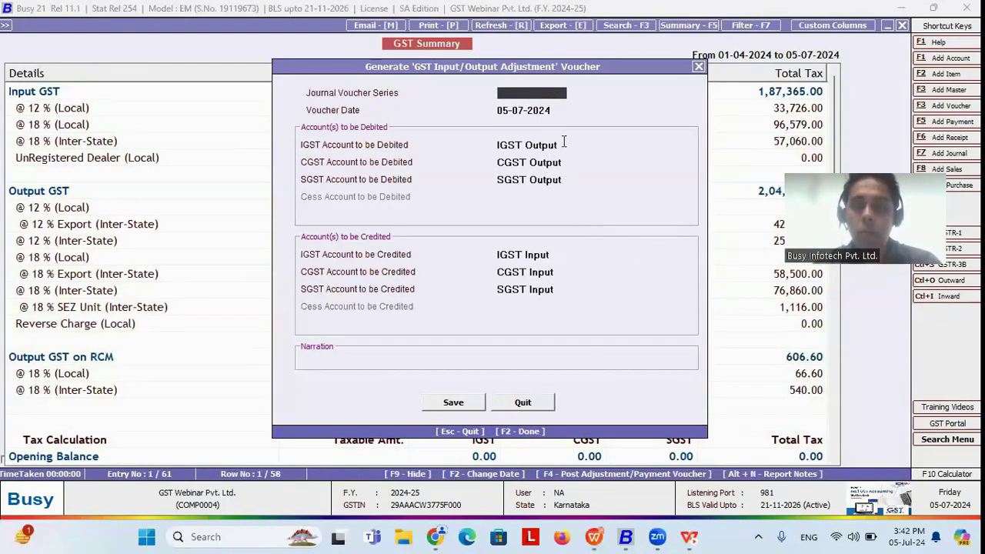
key(Return)
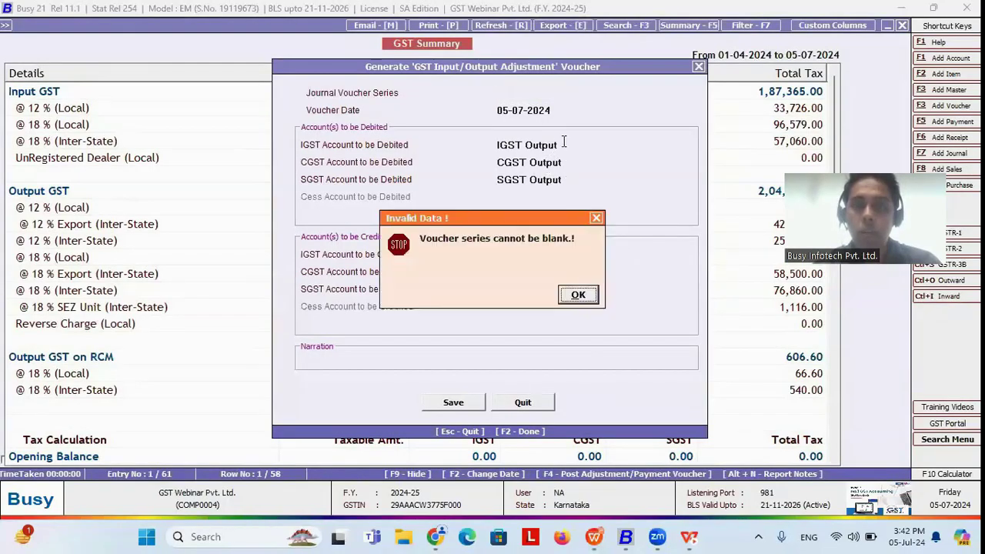
click(577, 296)
key(Return)
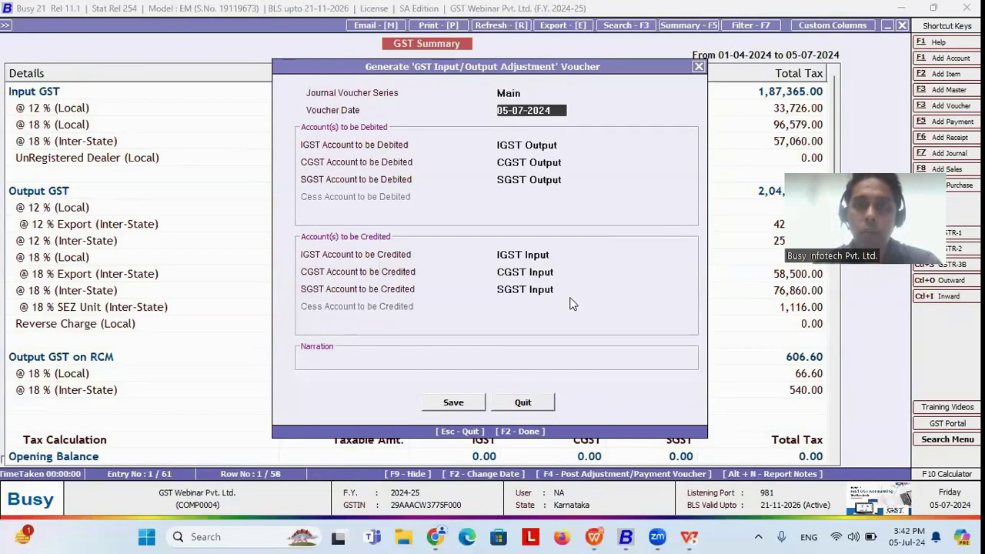
click(455, 402)
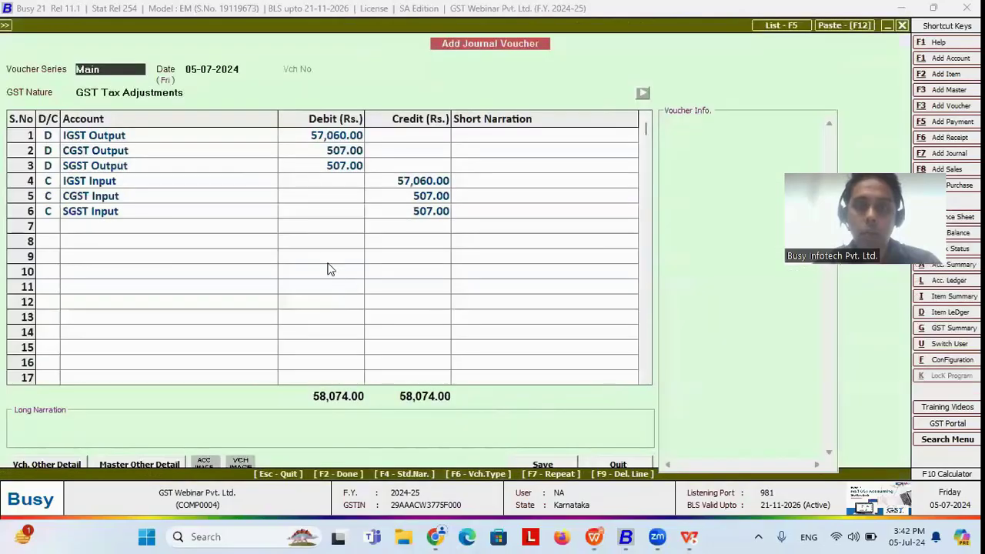
key(F2)
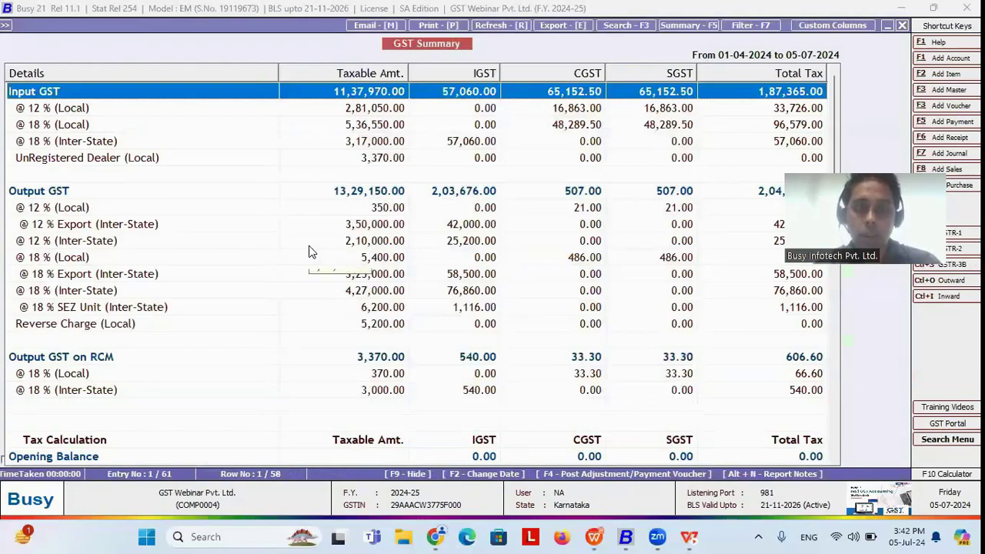
- Generate a Cross Adjustment (IGST<->CGST/SGST) voucher in series Main and return to the GST Summary
click(362, 289)
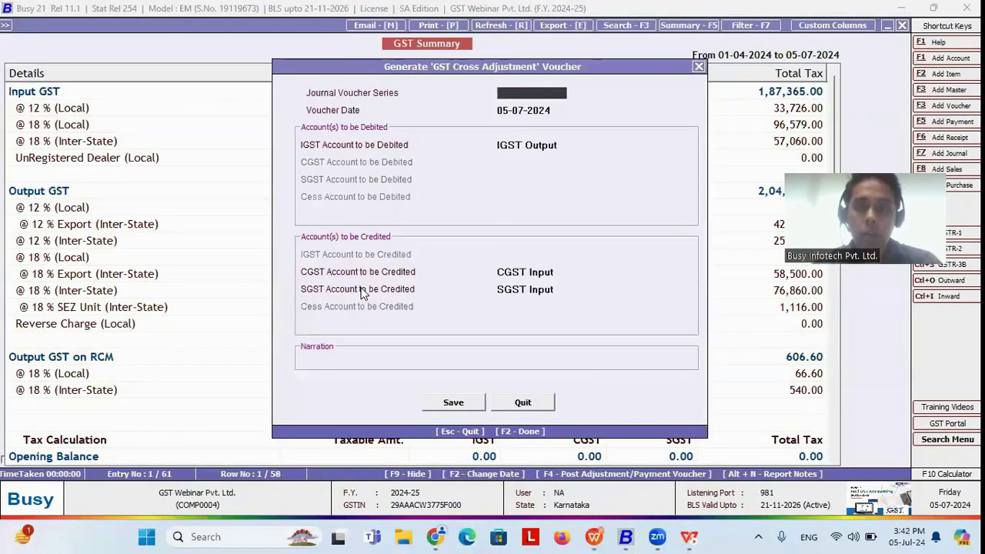
key(Return)
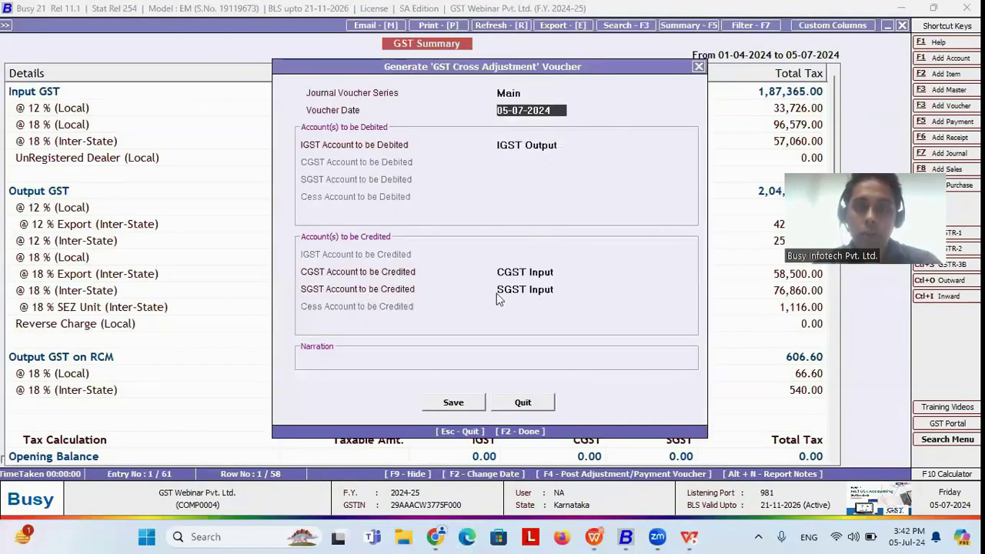
click(454, 401)
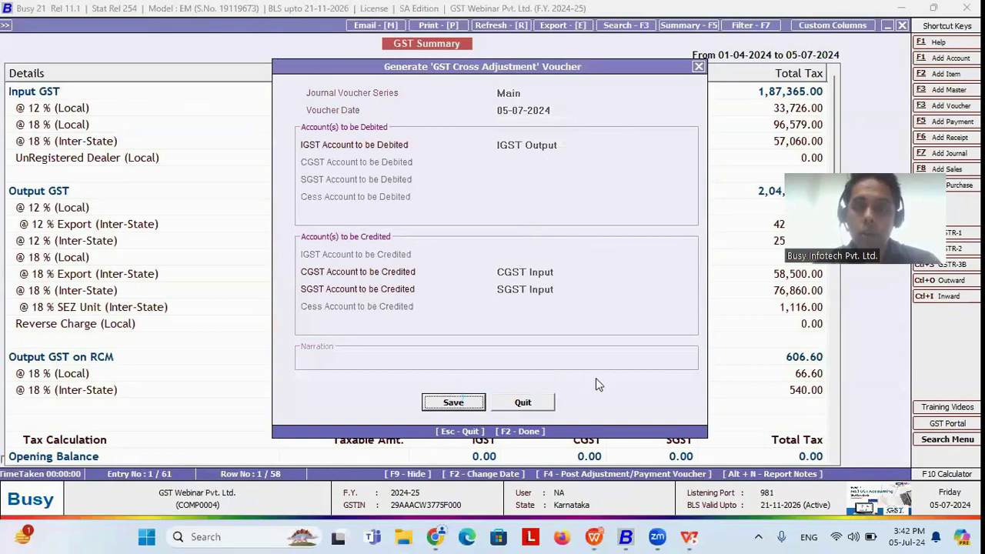
key(F2)
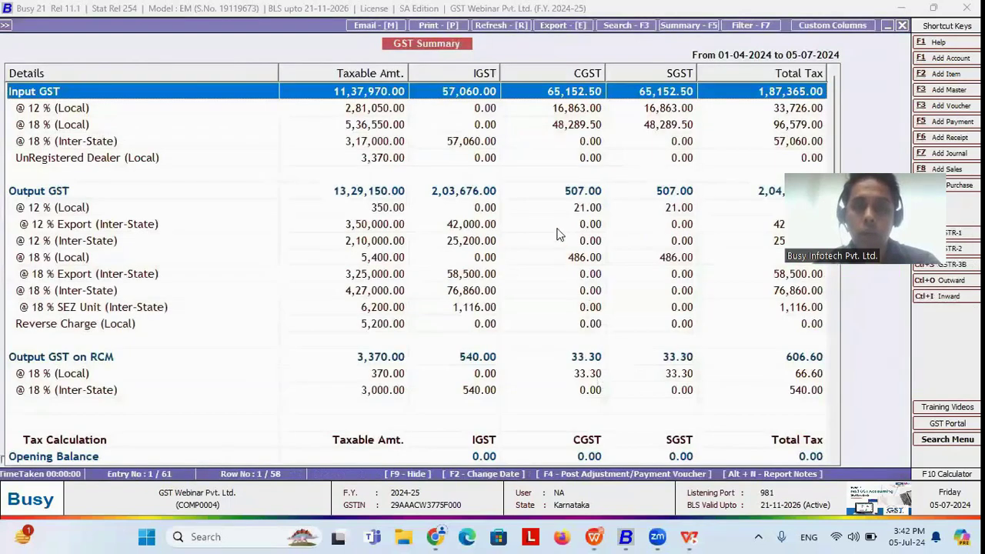
- Generate a Regular GST Payment journal voucher in series Main with HDFC as the account to be credited
key(F4)
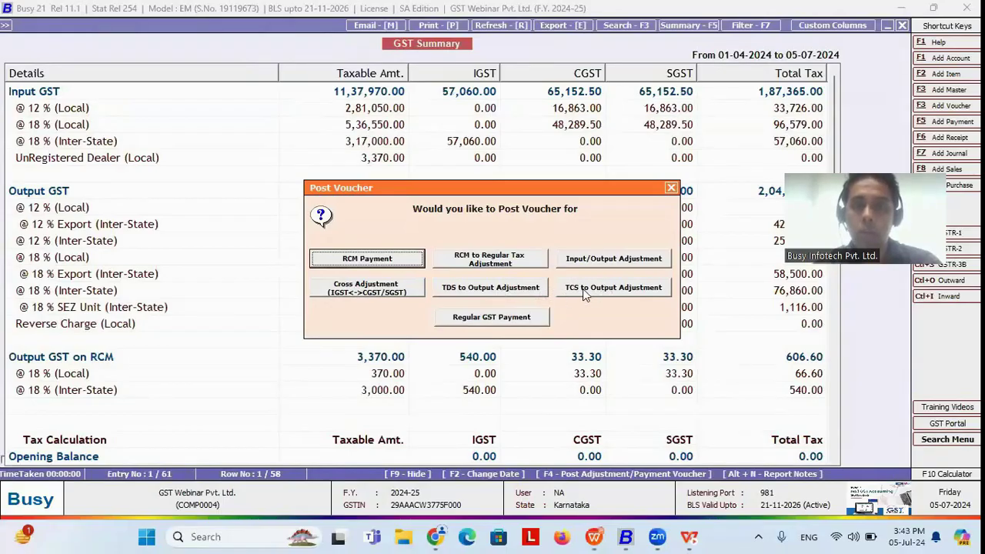
click(496, 319)
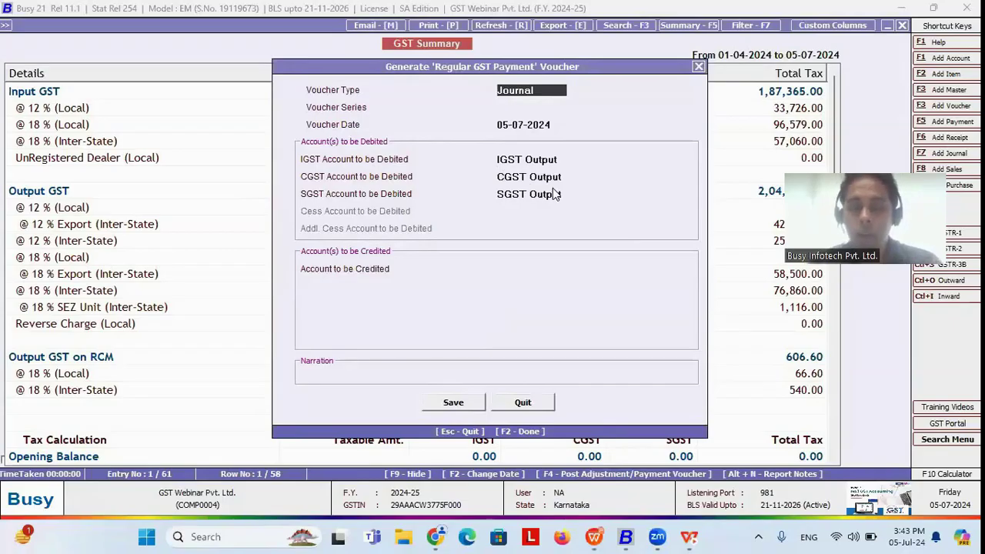
key(Return)
key(Return)
key(Return)
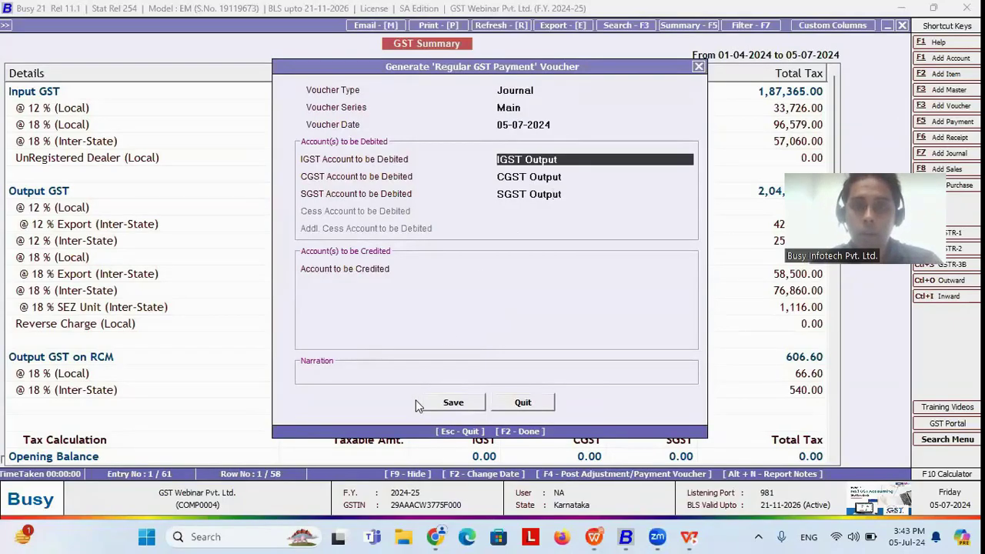
click(458, 399)
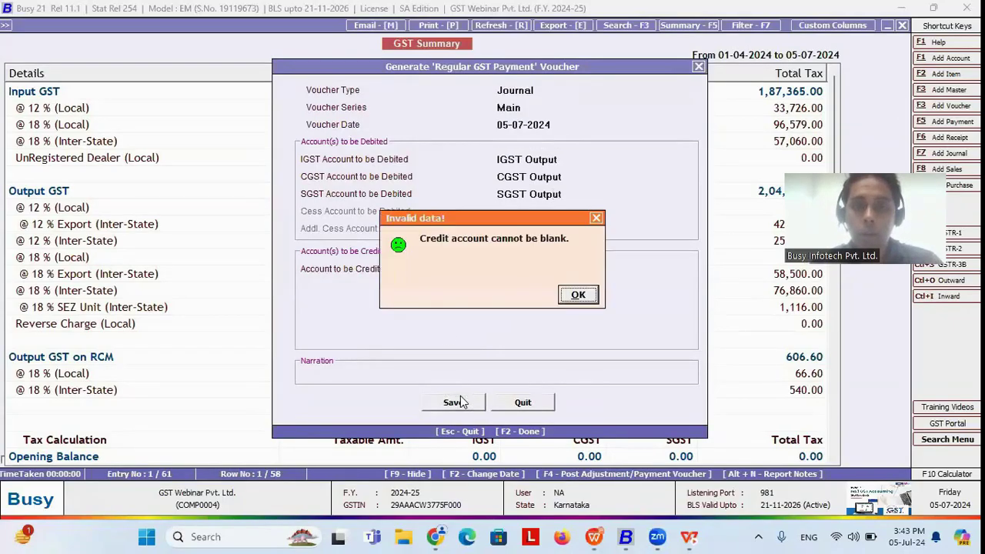
click(576, 295)
text(HDFC)
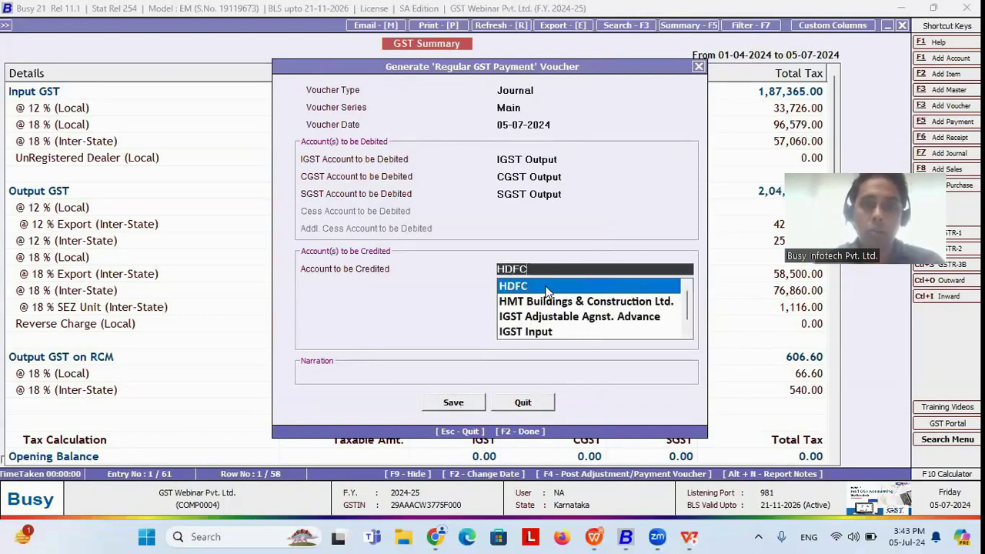
click(548, 289)
click(458, 402)
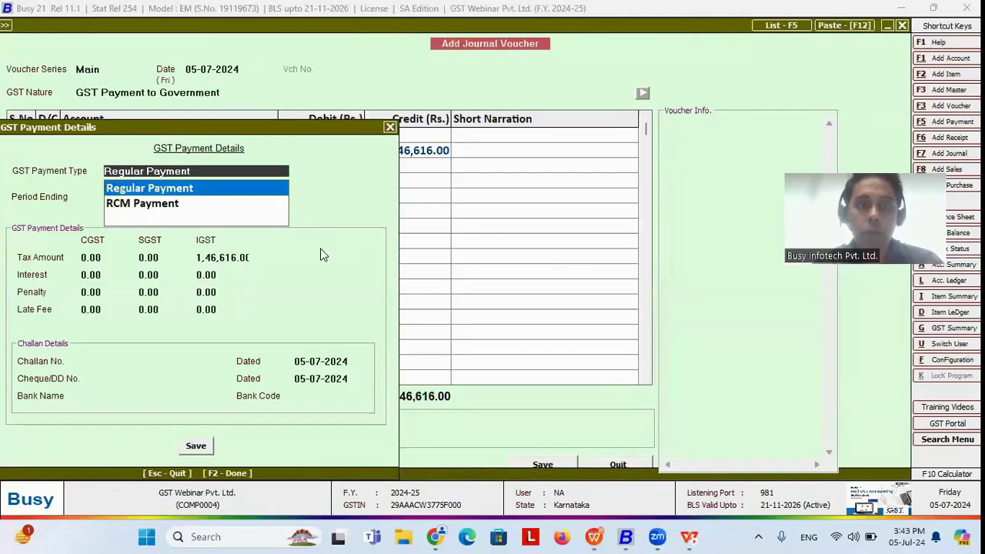
- Review the voucher's GST Payment Details and its IGST Output and HDFC entries, and return to the GST Summary
key(Return)
key(Return)
key(Return)
key(Return)
key(Return)
key(Return)
key(Return)
key(Return)
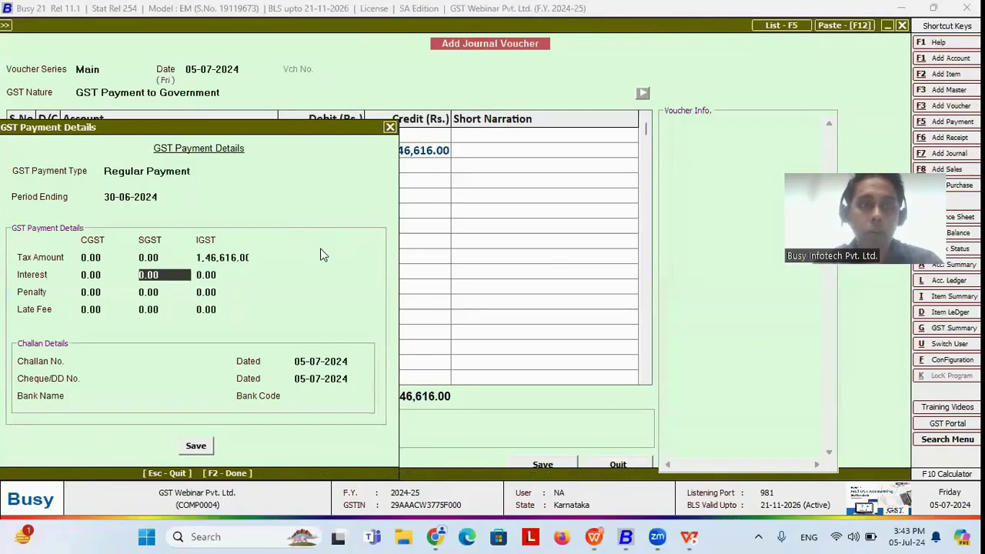
click(390, 128)
click(129, 134)
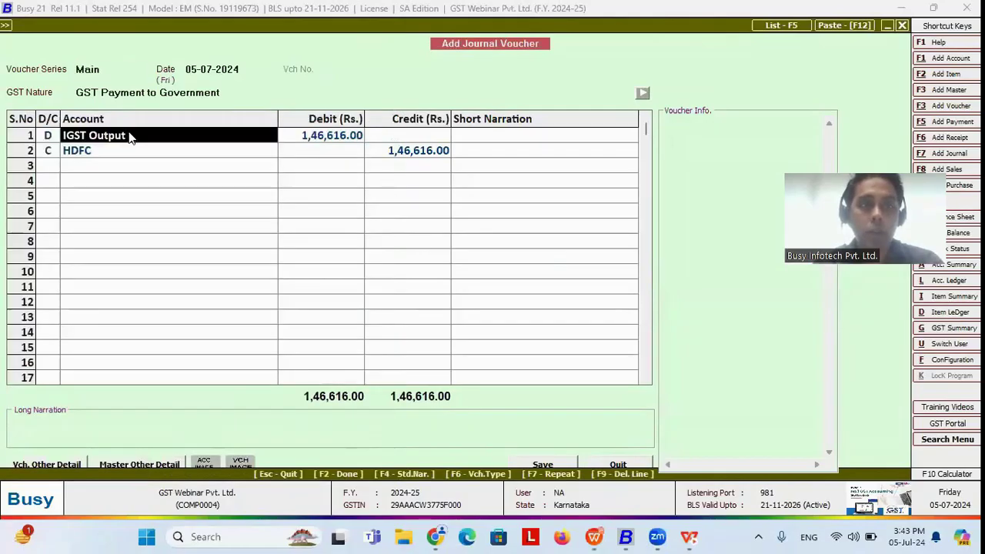
click(308, 140)
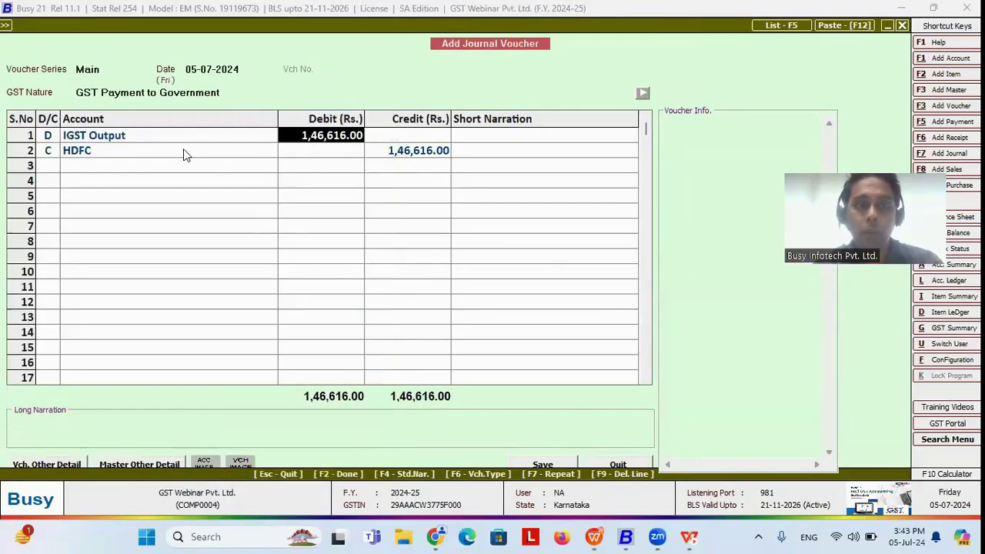
key(F2)
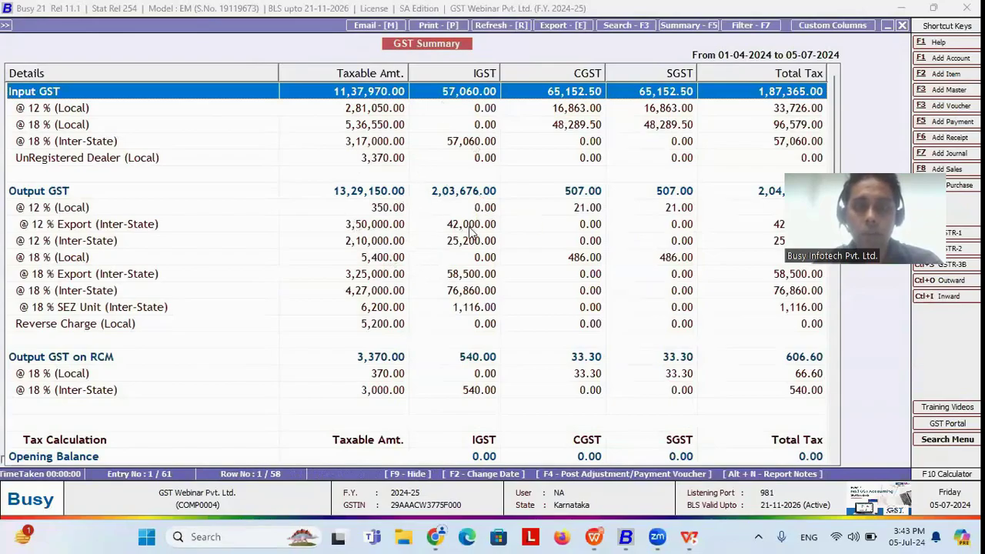
- Switch to the WPS Presentation slide show and reveal the next point on the GST management slide
key(alt+Tab)
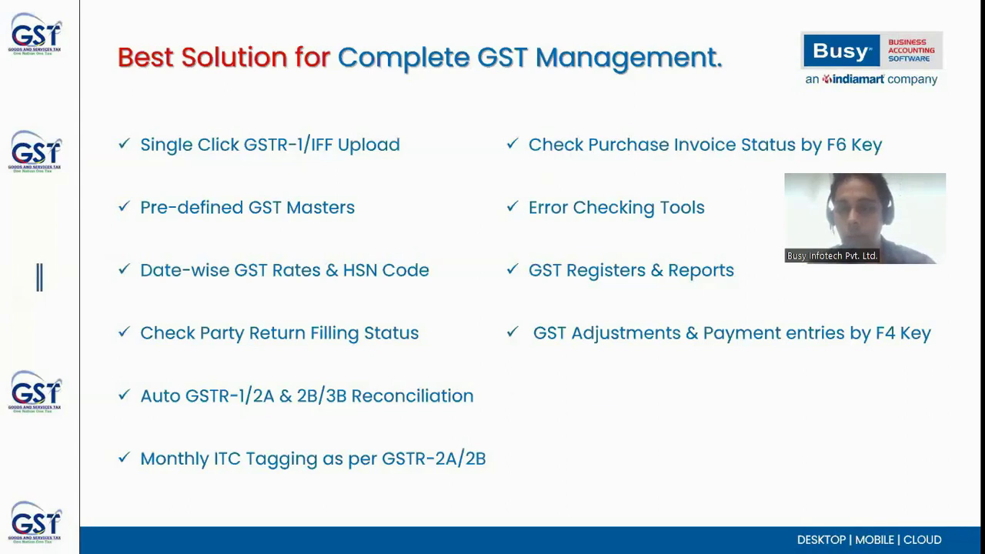
key(Right)
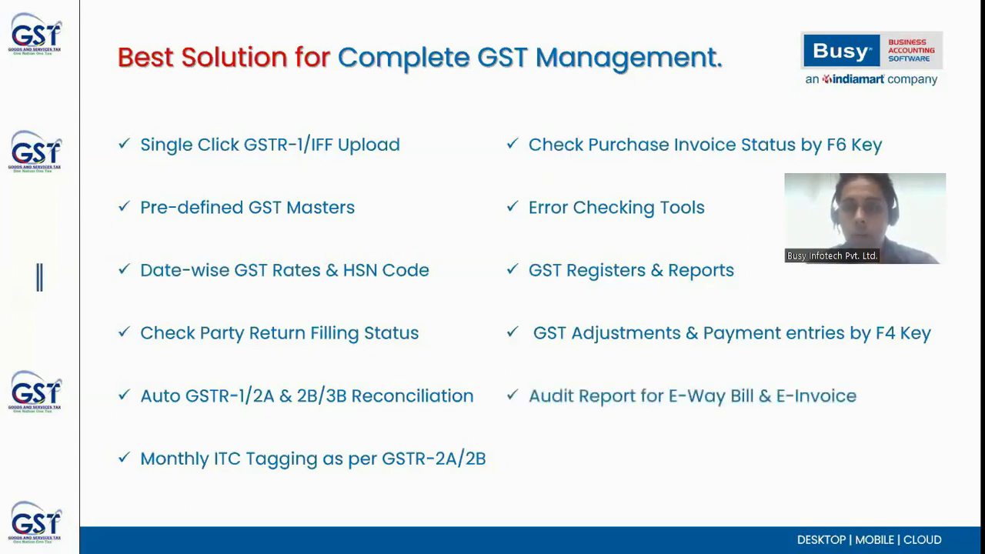
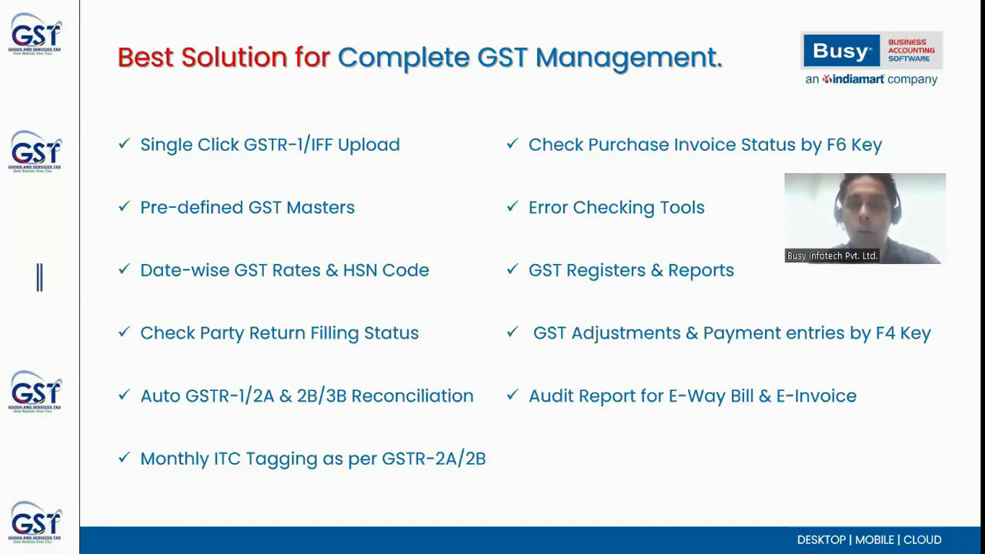
- Switch back to Busy, close the GST Summary, and bring up the E-Way Bill & E-Invoice Management entry of the GST Misc. Utilities
key(alt+Tab)
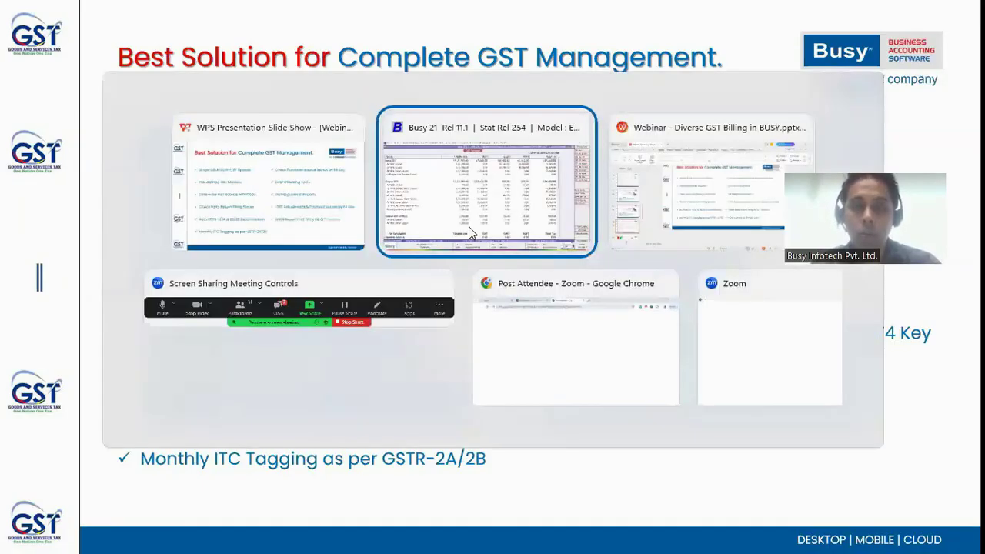
key(Escape)
key(Escape)
key(Left)
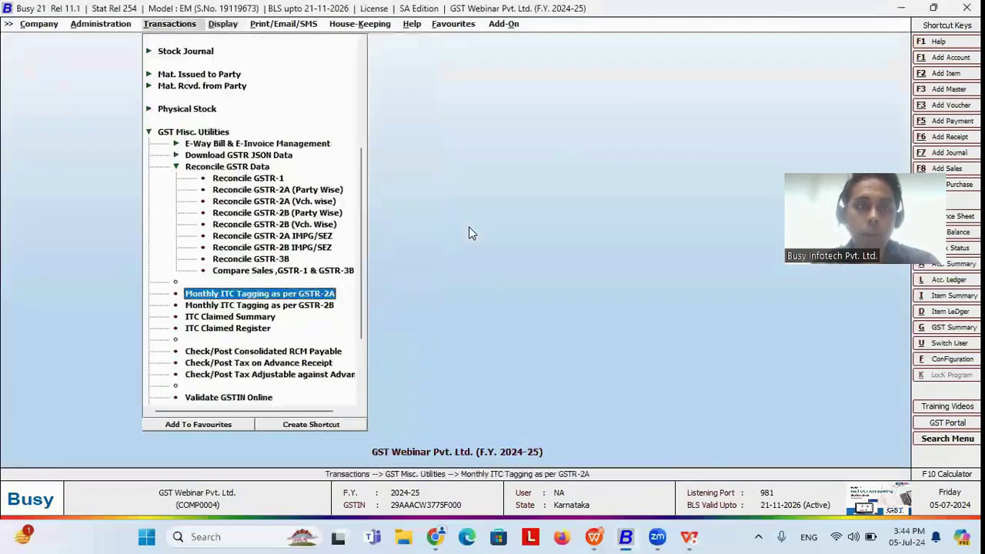
key(Left)
key(Up)
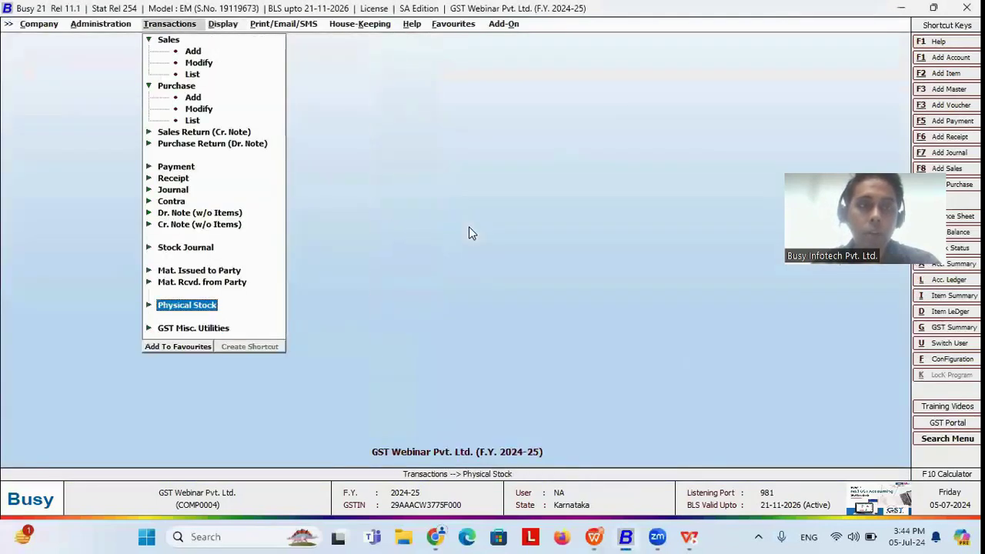
key(Down)
key(Right)
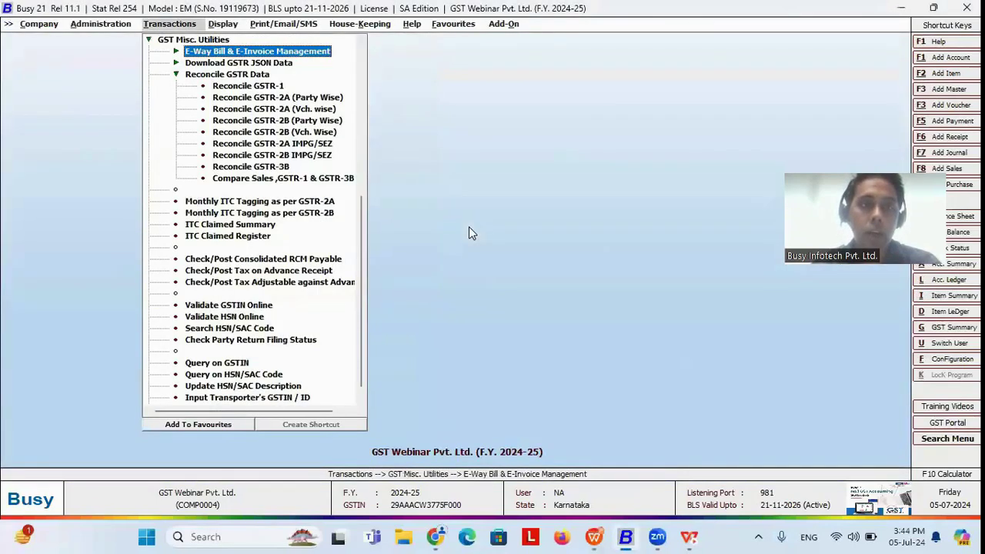
- Open the E-Way Bill Audit Report among the E-Way Bill & E-Invoice Management utilities
key(Right)
key(Down)
key(Down)
key(Down)
key(Down)
key(Down)
key(Down)
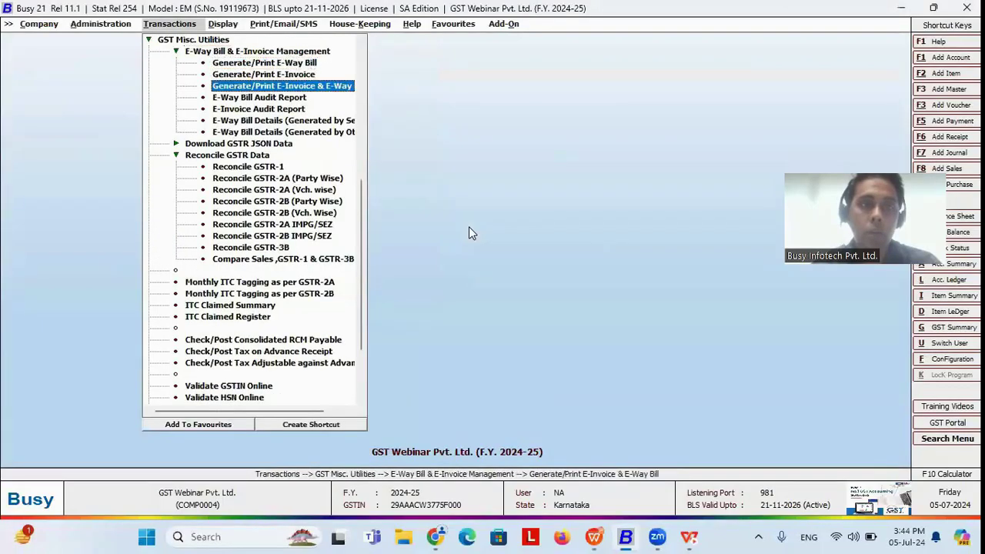
key(Up)
key(Up)
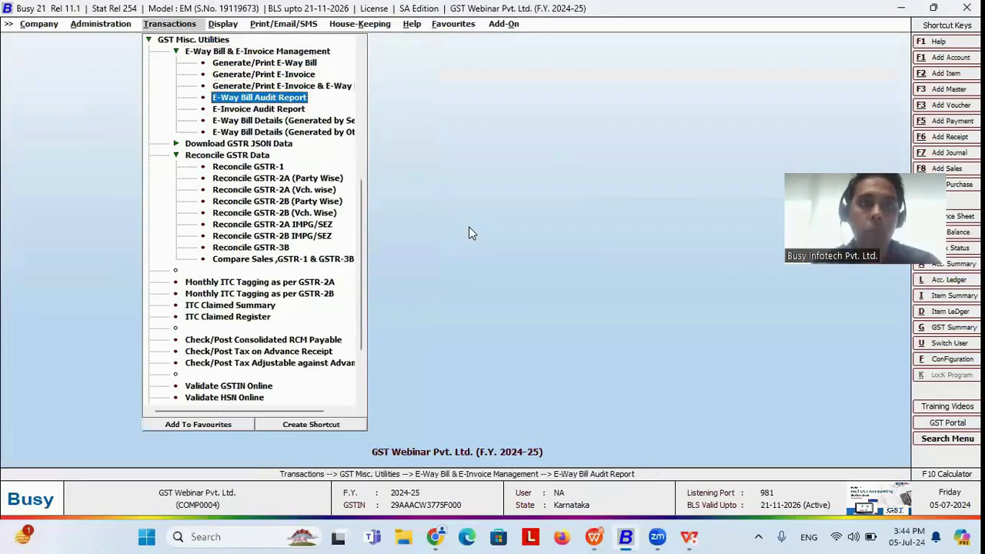
key(Down)
key(Up)
key(Return)
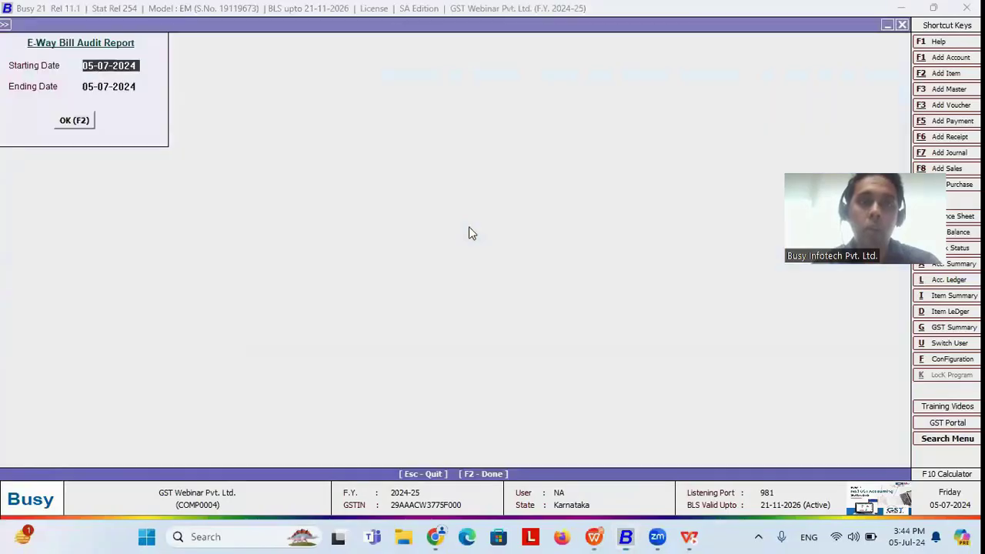
- Generate the E-Way Bill Audit Report for the period 01-07-2024 to 05-07-2024
key(Return)
key(Up)
text(01-07)
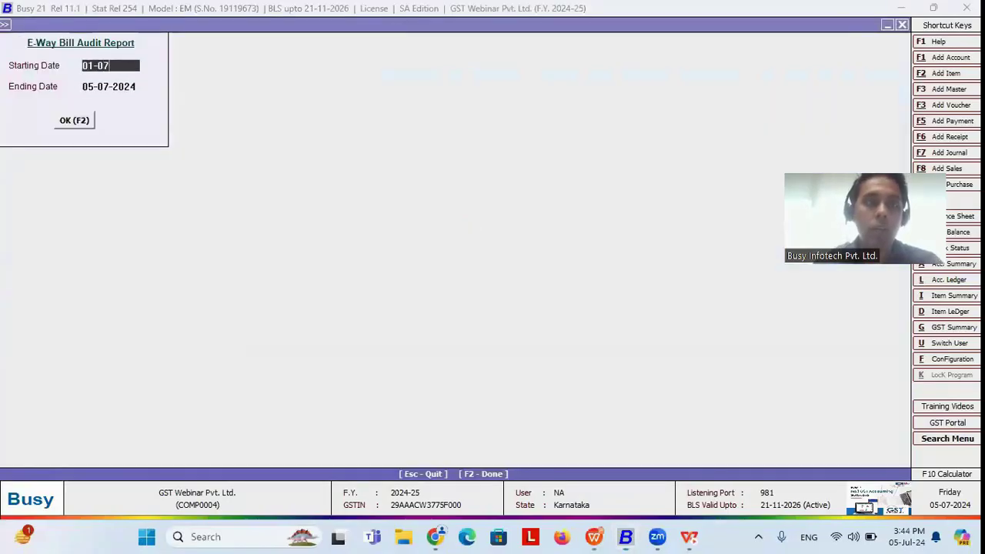
key(Return)
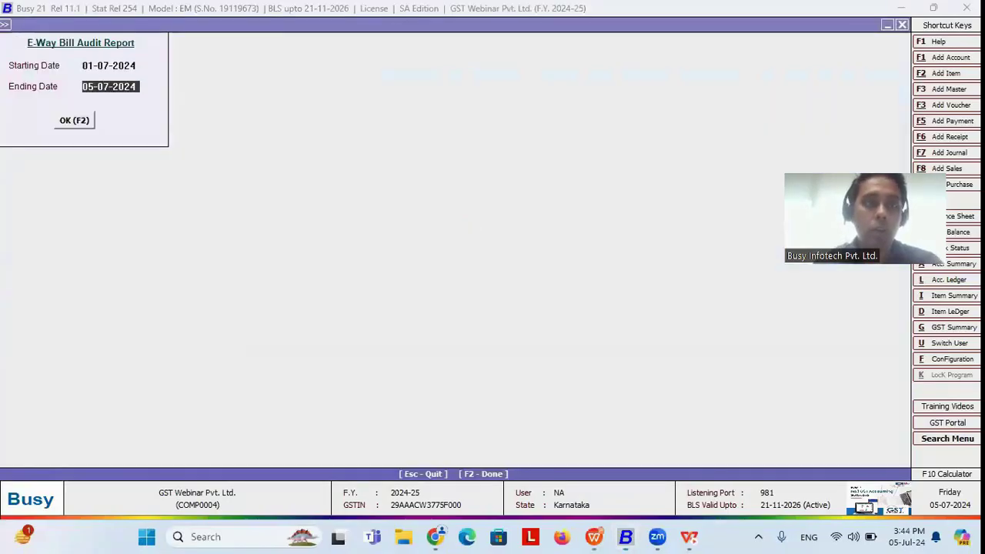
key(Return)
key(Return)
- Examine the sale invoices in the audit report for which no E-Way Bill has been generated
key(Down)
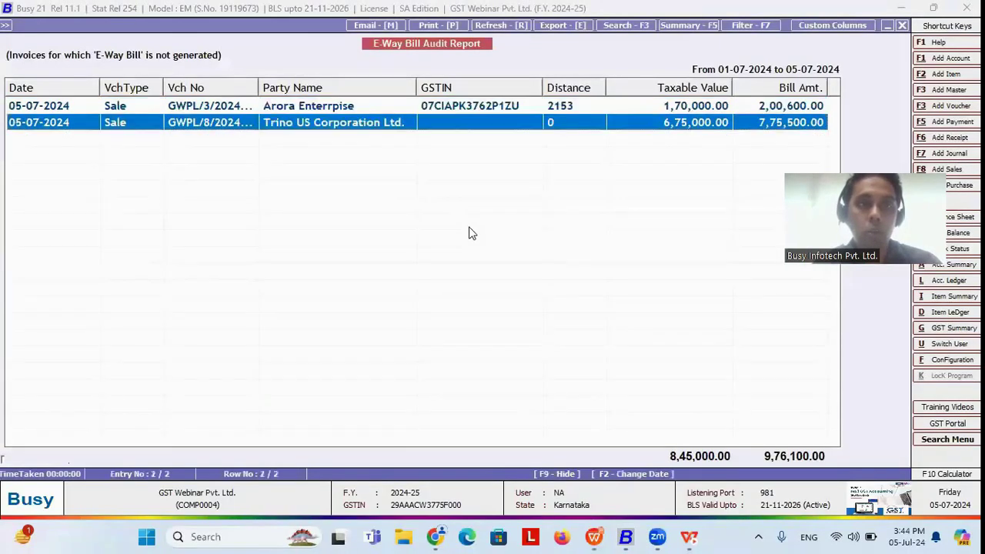
key(Up)
key(Down)
key(Up)
key(Down)
key(Up)
key(Down)
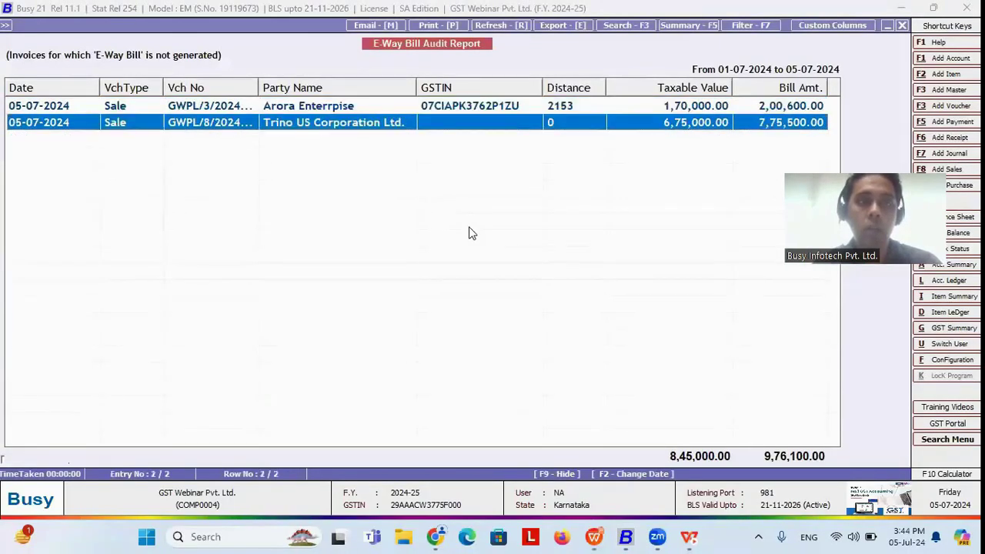
key(Up)
key(Down)
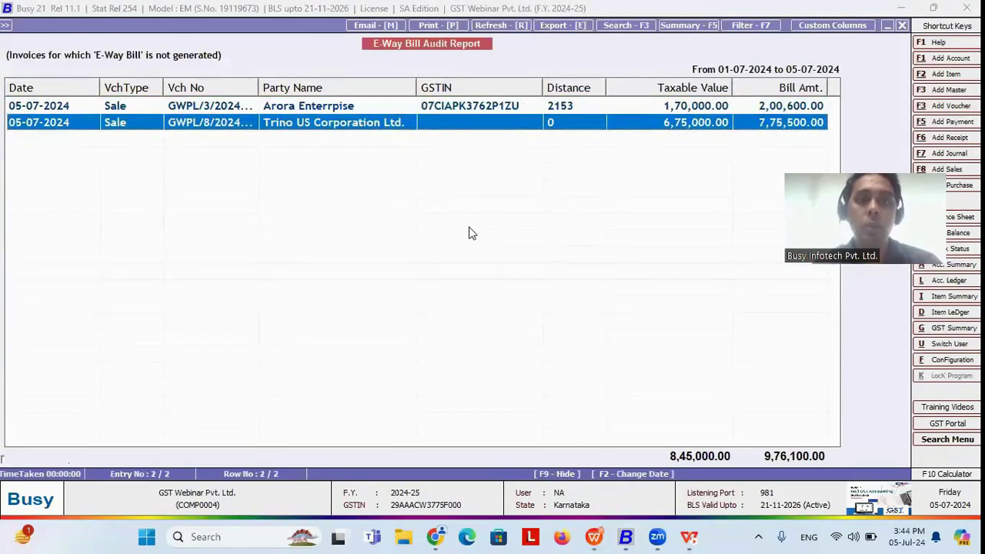
- Close the E-Way Bill Audit Report and open the E-Invoice Audit Report among the E-Way Bill & E-Invoice Management utilities
key(Up)
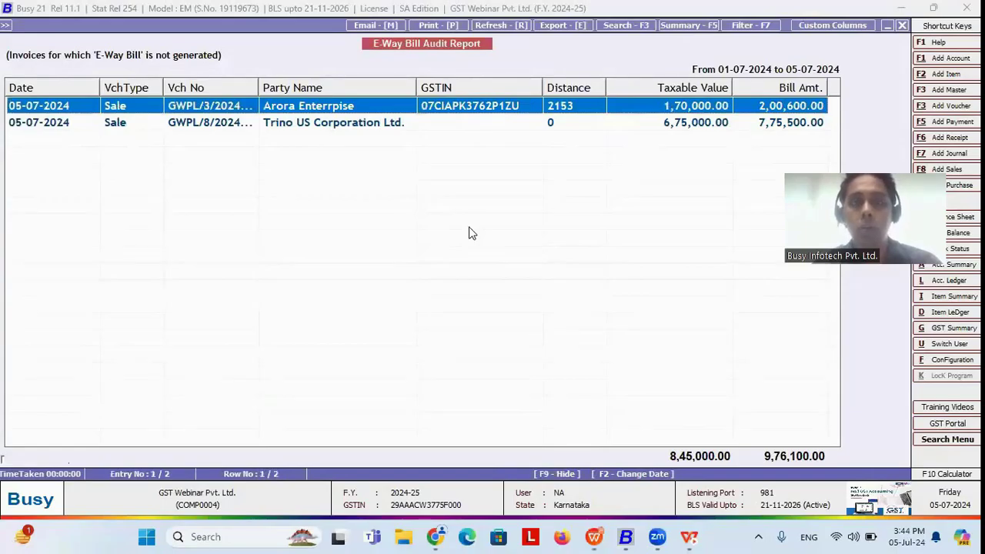
key(Return)
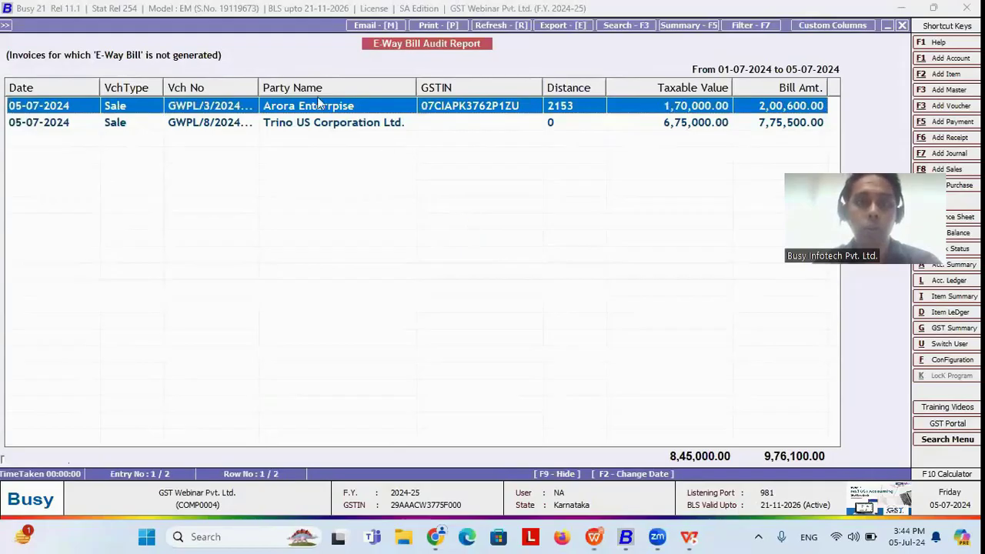
key(Escape)
key(Escape)
key(Escape)
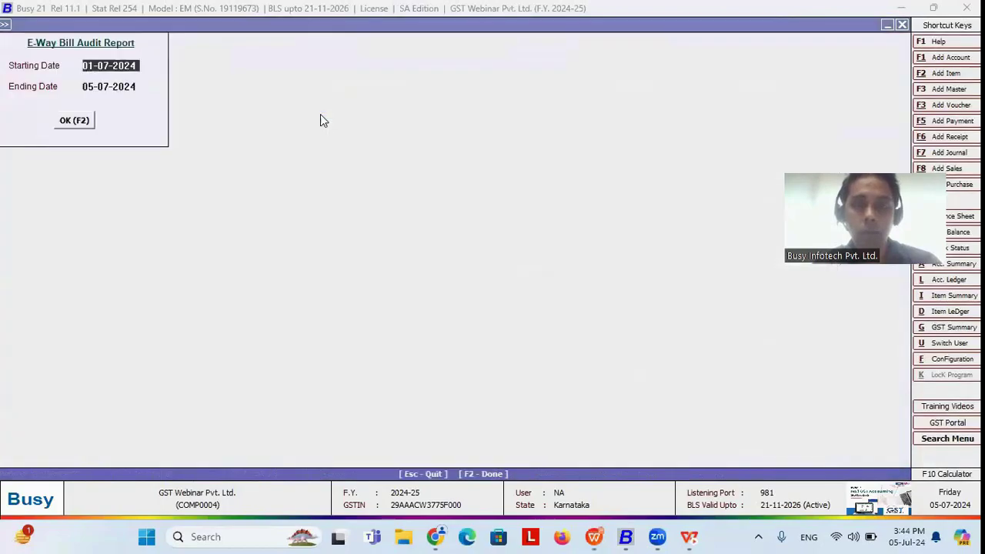
key(Down)
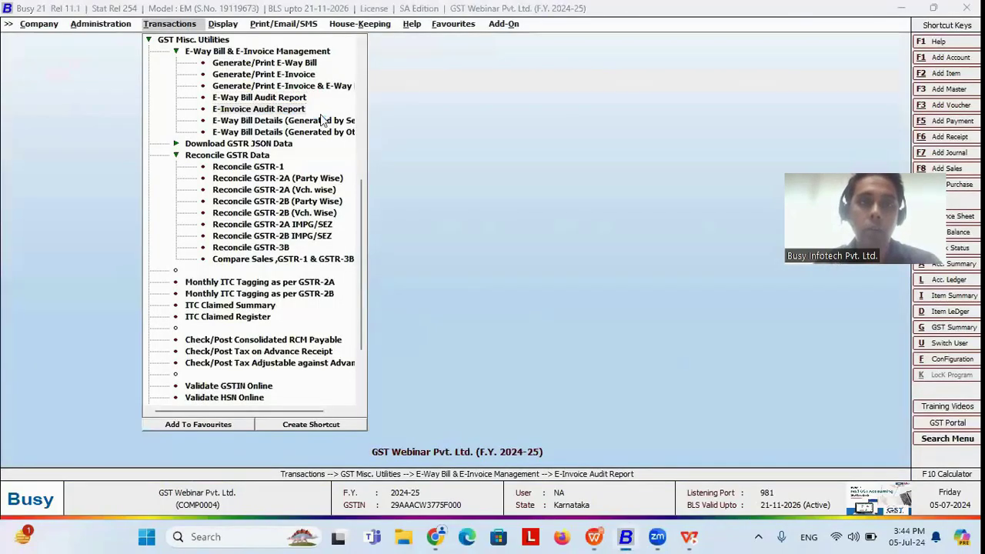
key(Return)
key(Return)
- Generate the E-Invoice Audit Report for the period 01-04-2024 to 05-07-2024
key(Up)
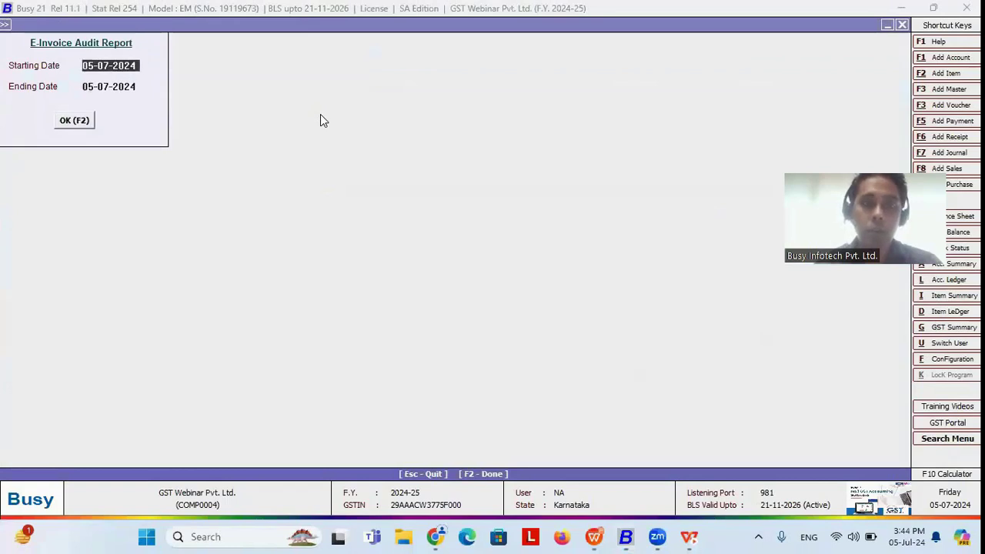
text(01-04)
key(F2)
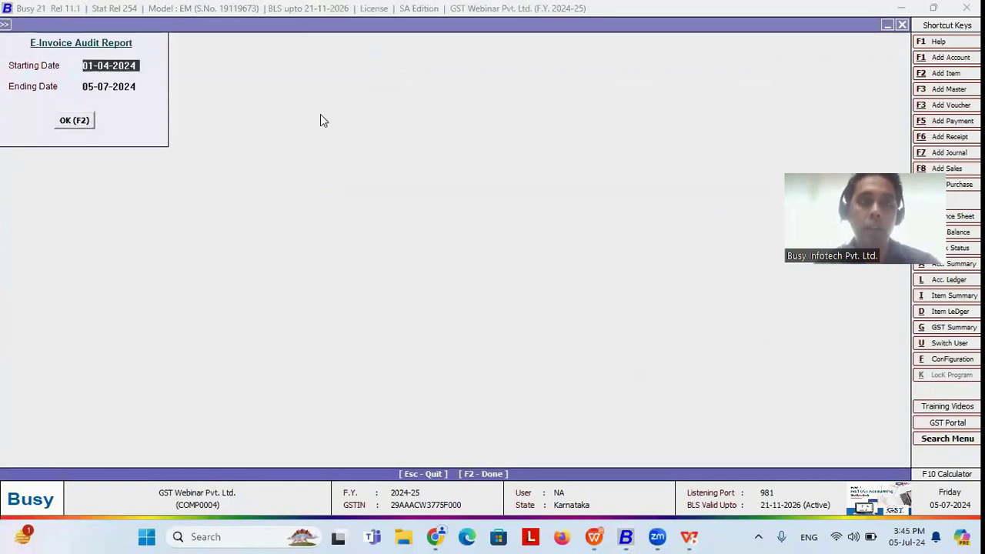
- Examine the sale invoices in the audit report for which no E-Invoice has been generated
key(Down)
key(Down)
key(Down)
key(Down)
key(Down)
key(Down)
key(Down)
key(Down)
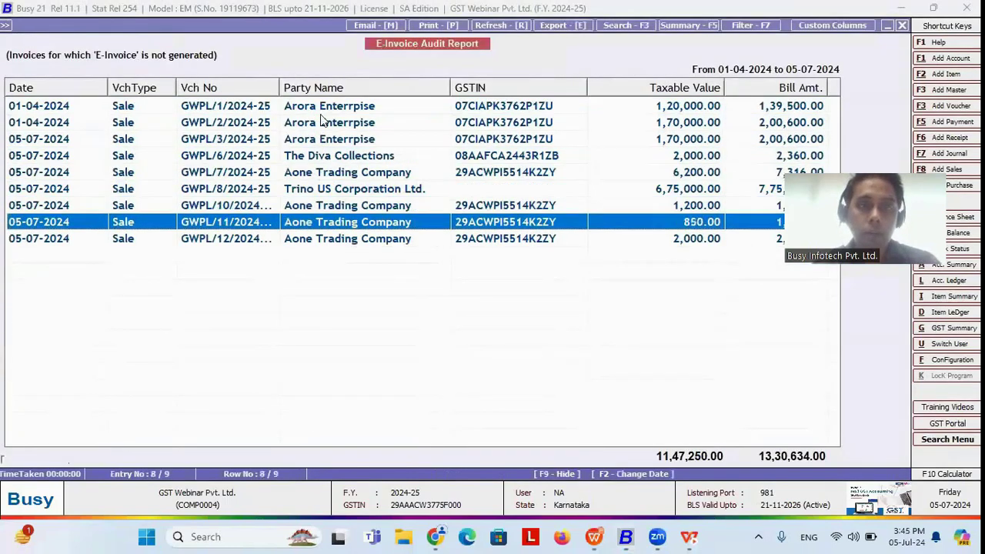
key(Up)
key(Up)
key(Up)
key(Up)
key(Up)
key(Up)
key(Up)
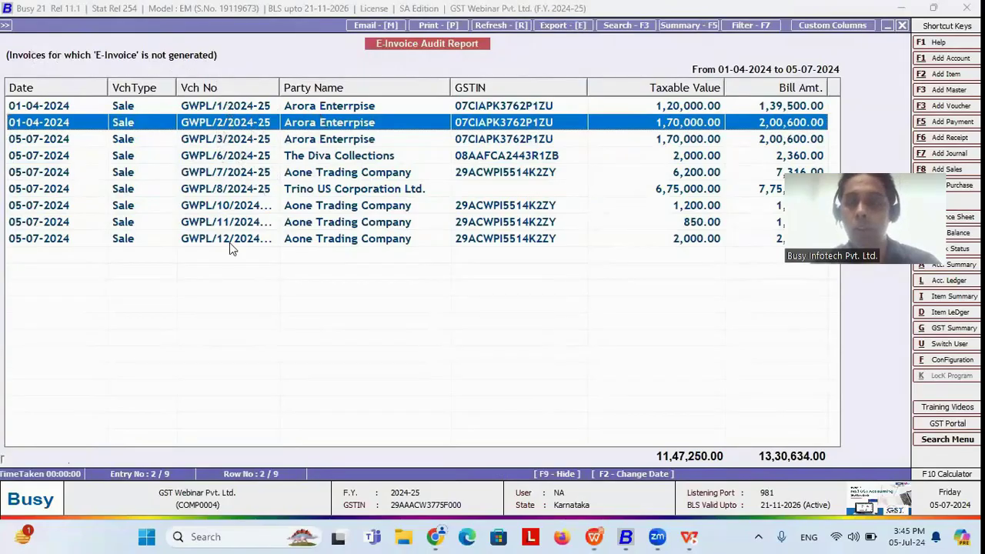
- Switch to the presentation and reveal the slide's point on RCM posting by Single Click
key(alt+Tab)
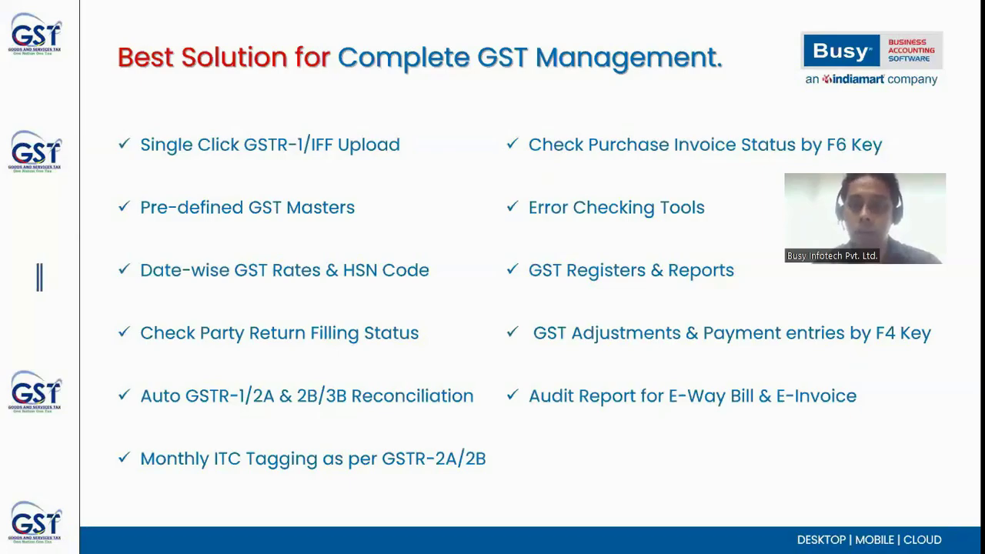
key(Right)
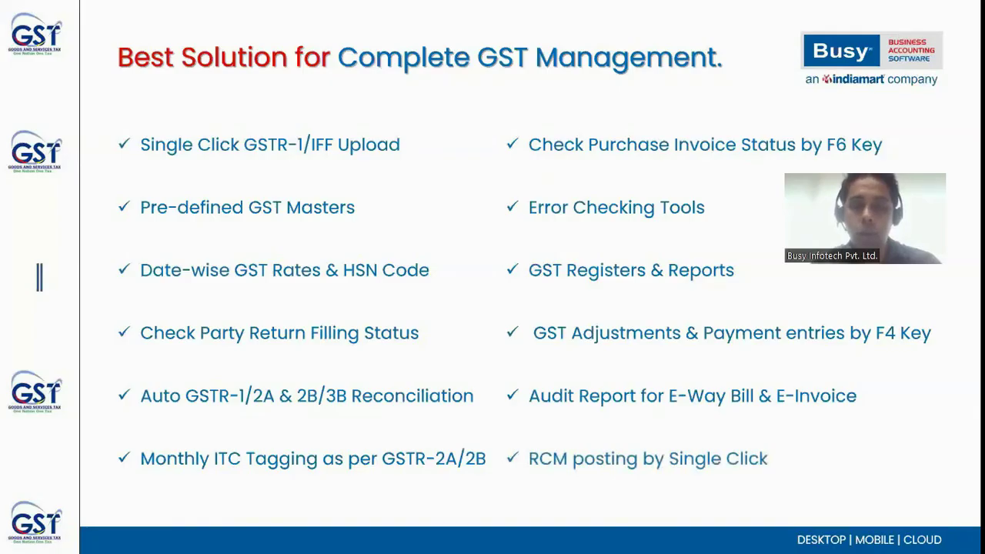
- Switch back to Busy, close the E-Invoice Audit Report and return to the GST Misc. Utilities
key(alt+Tab)
key(Escape)
key(Escape)
key(Escape)
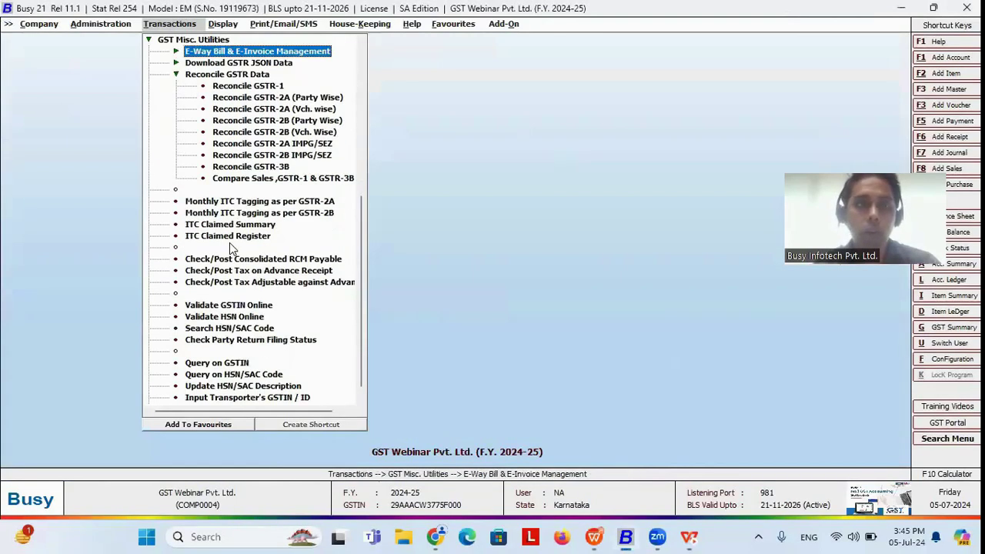
key(Escape)
key(Return)
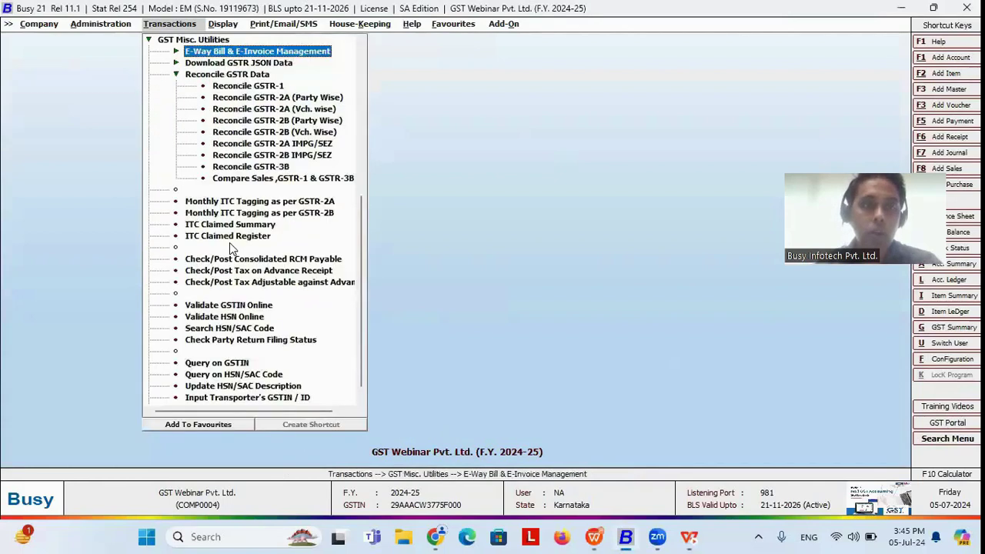
- Open Check/Post Consolidated RCM Payable from the GST Misc. Utilities on a daily basis
key(Down)
key(Down)
key(Down)
key(Down)
key(Down)
key(Down)
key(Down)
key(Down)
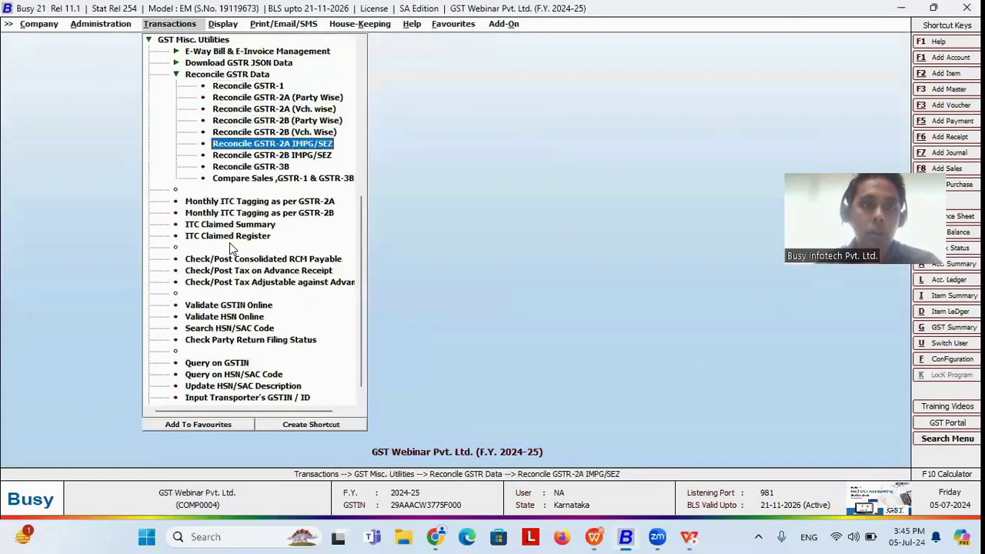
key(Down)
key(Down)
key(Down)
key(Down)
key(Down)
key(Down)
key(Down)
key(Down)
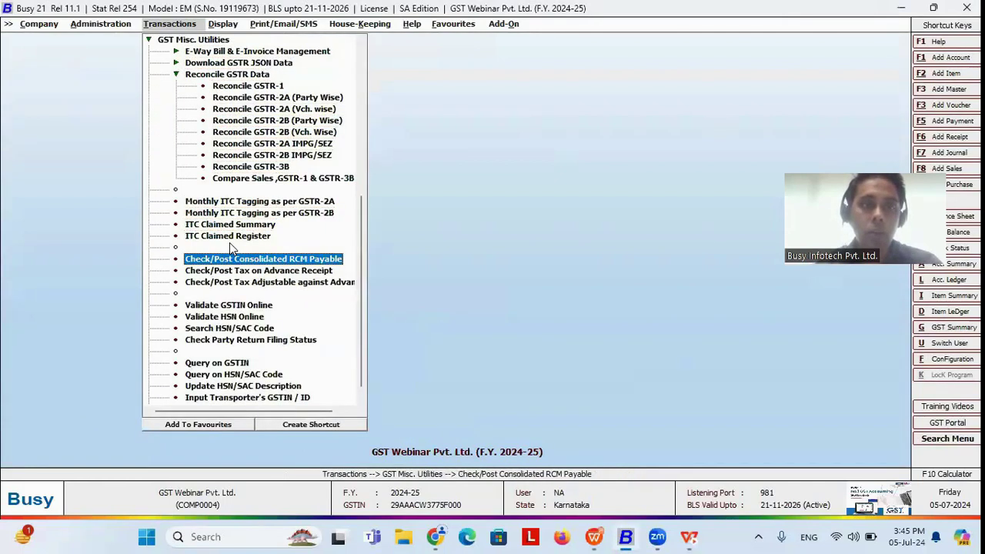
key(Return)
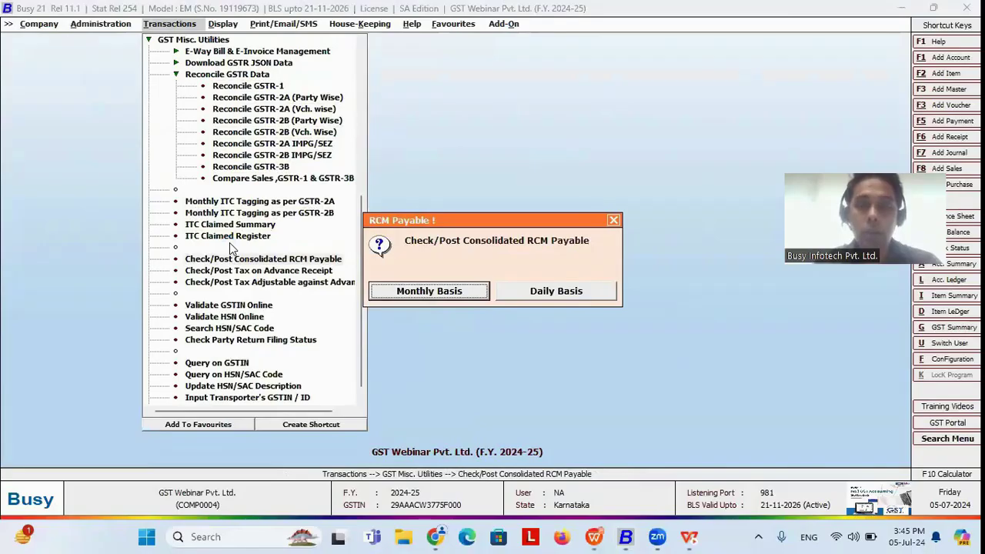
key(Right)
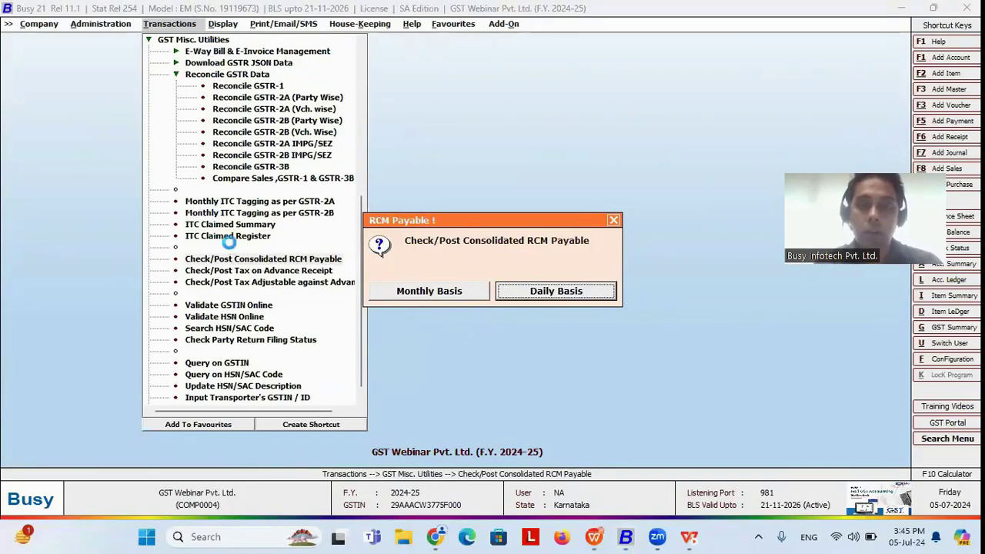
key(Return)
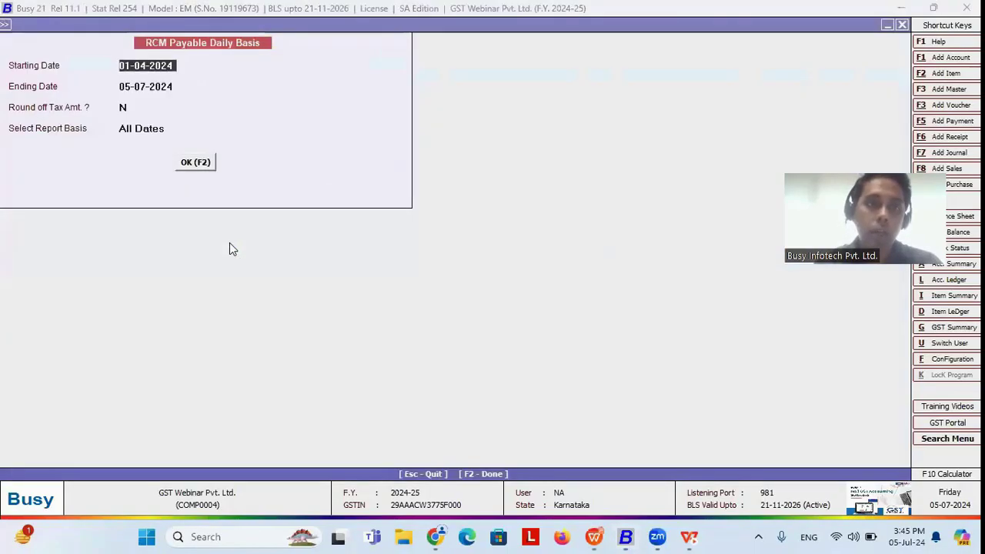
- Generate the RCM Payable Daily Basis report for 01-04-2024 to 05-07-2024, without tax rounding and for all dates
key(Return)
key(Return)
key(Return)
key(Return)
key(Return)
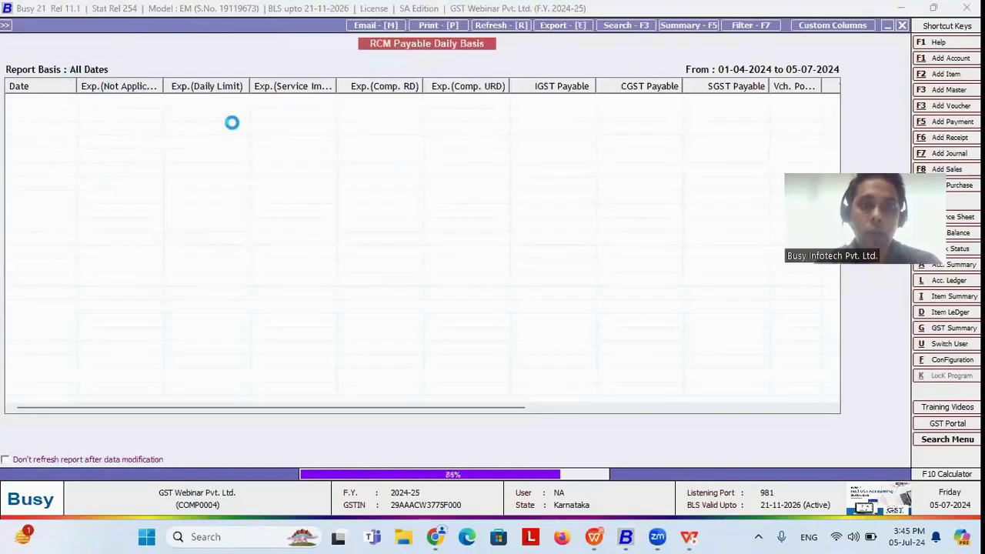
- Open the Consolidated RCM Payable Voucher view for 10-04-2024 from the daily RCM report
click(359, 119)
key(Down)
key(Down)
key(Down)
key(Down)
key(Down)
key(Down)
key(Down)
key(Down)
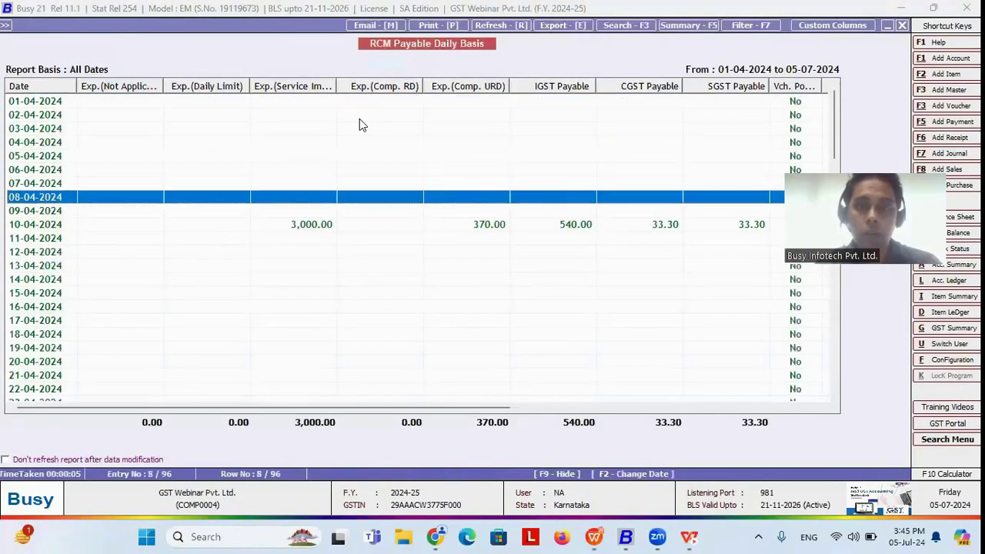
key(Return)
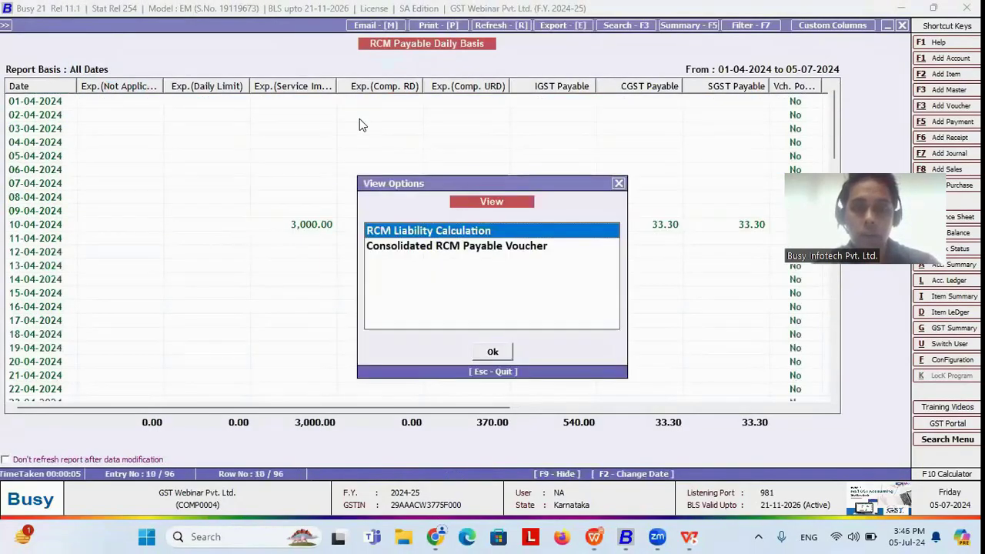
key(Return)
key(Escape)
key(Down)
key(Return)
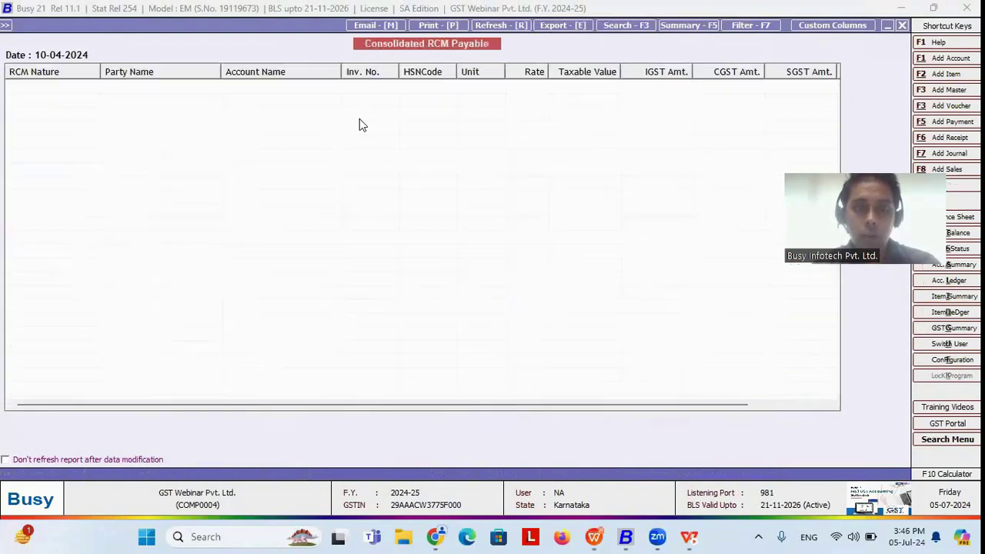
- Generate the Consolidated RCM Payable voucher for 10-04-2024 in the Main series, choosing to modify the existing voucher
key(F4)
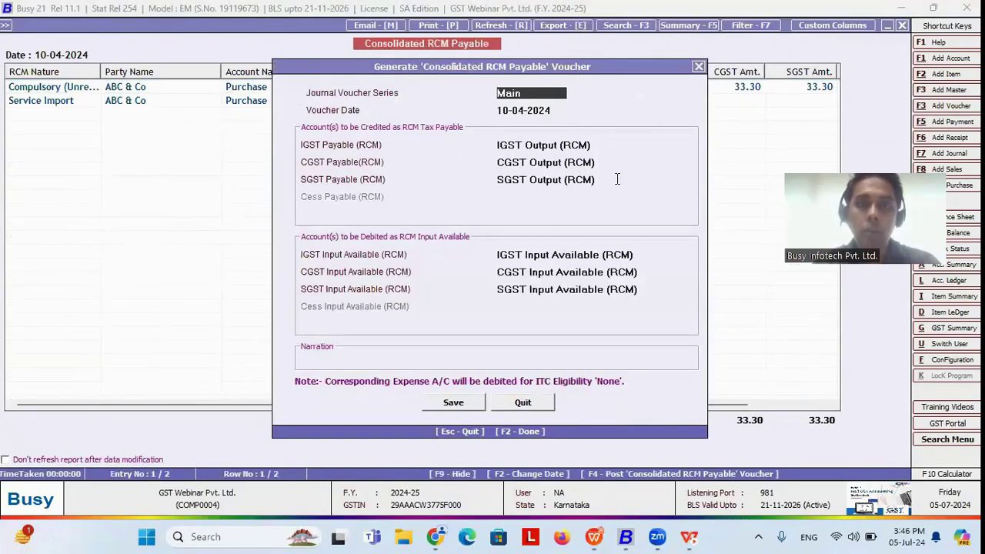
click(455, 405)
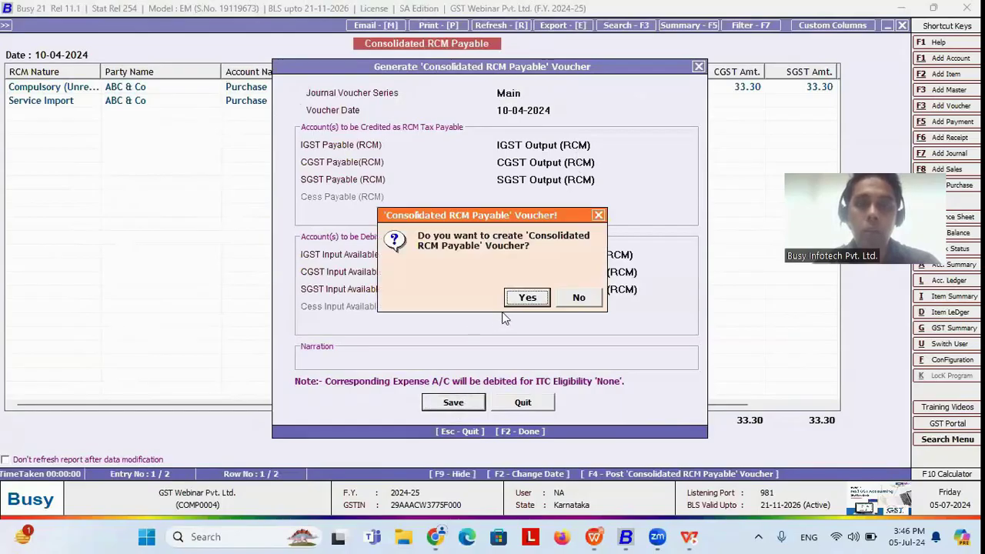
click(529, 297)
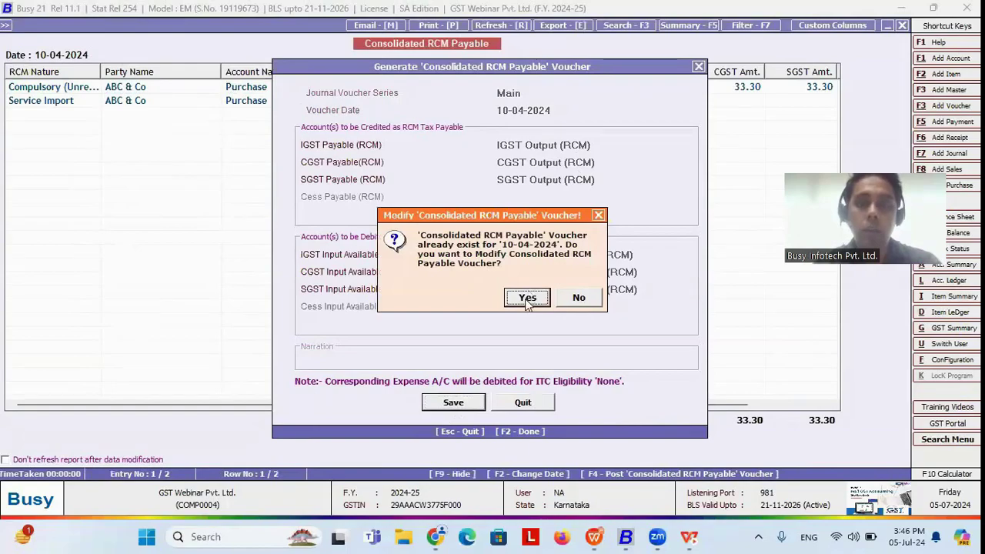
click(528, 297)
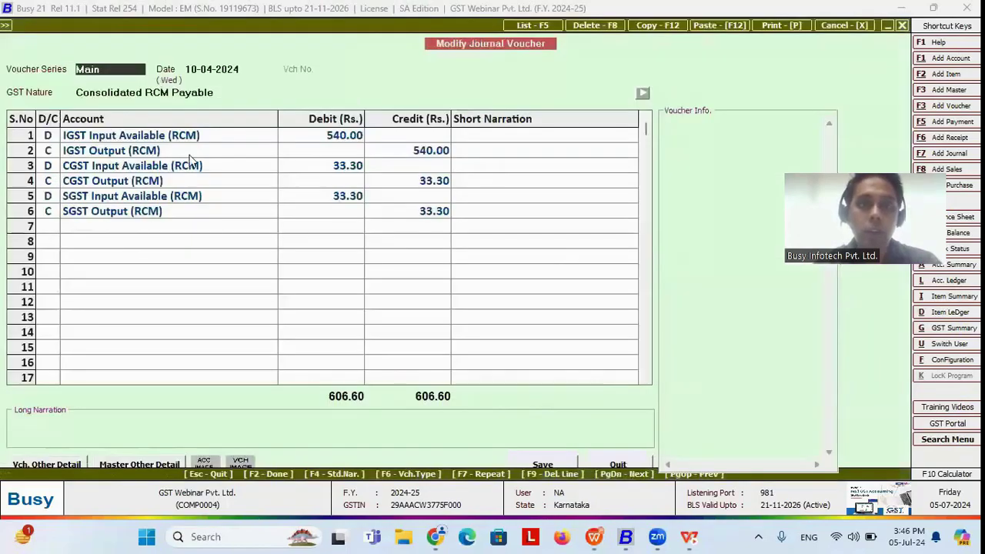
- Check the IGST Input Available (RCM) entry in the journal voucher and exit back to the daily RCM report
click(324, 137)
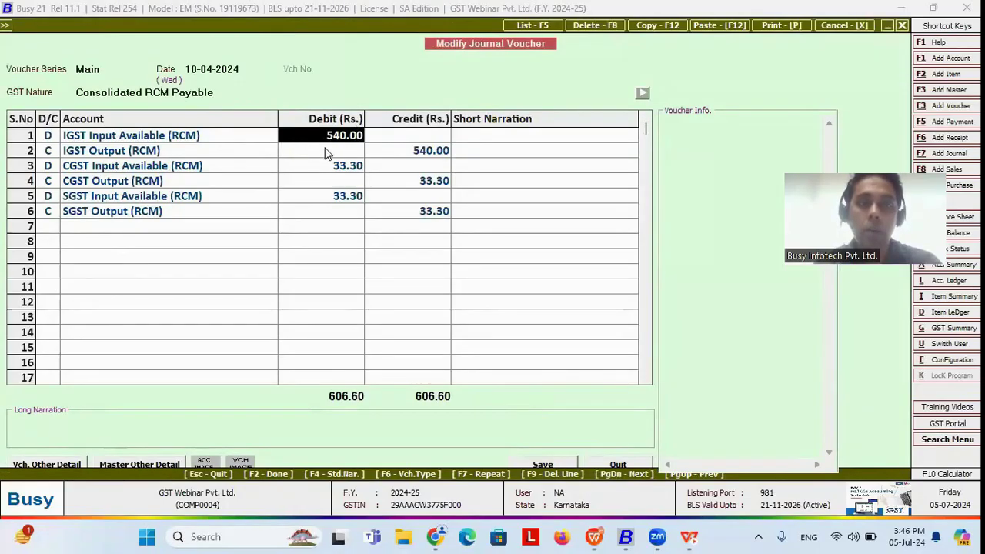
click(213, 138)
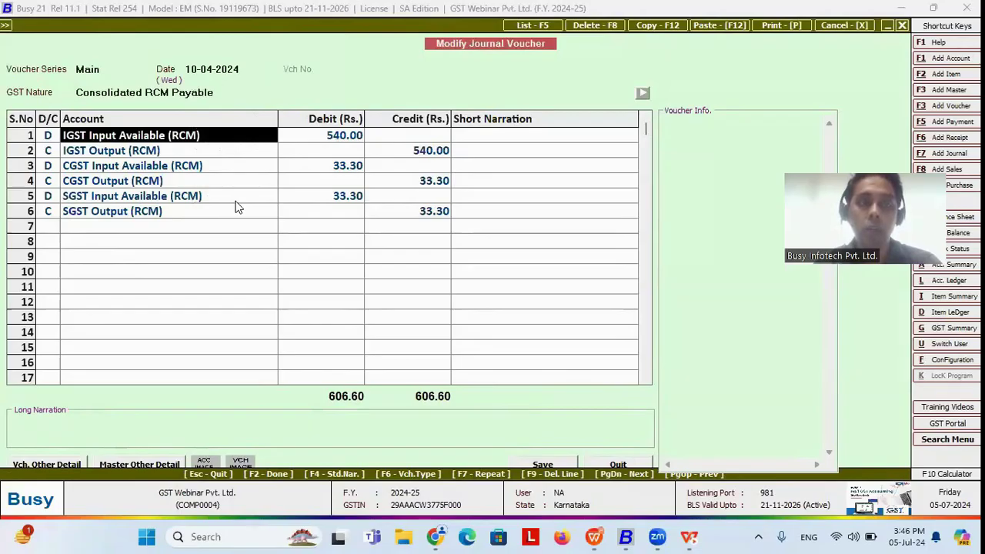
key(Escape)
key(Escape)
key(Escape)
key(Escape)
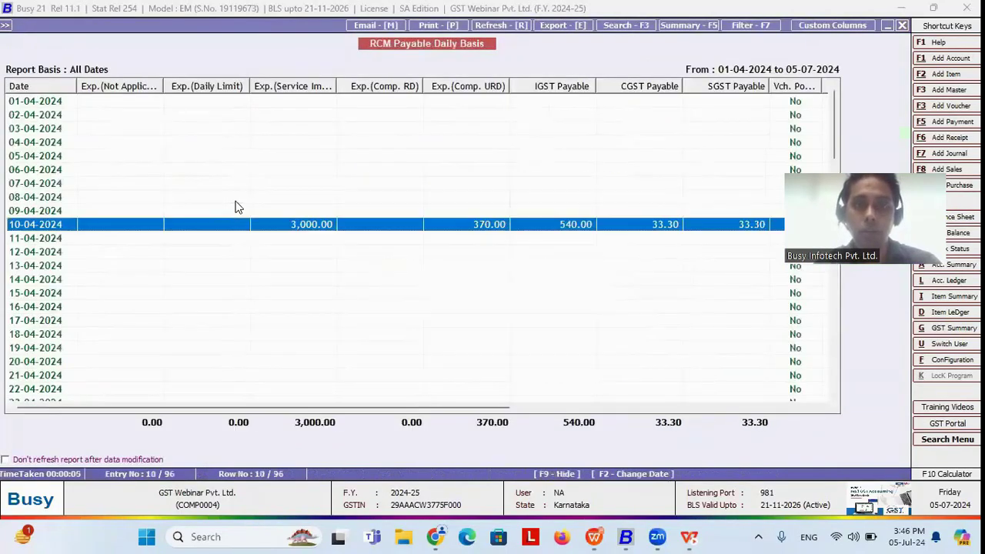
- Close the RCM Payable Daily Basis report and switch to the presentation
key(Escape)
key(Escape)
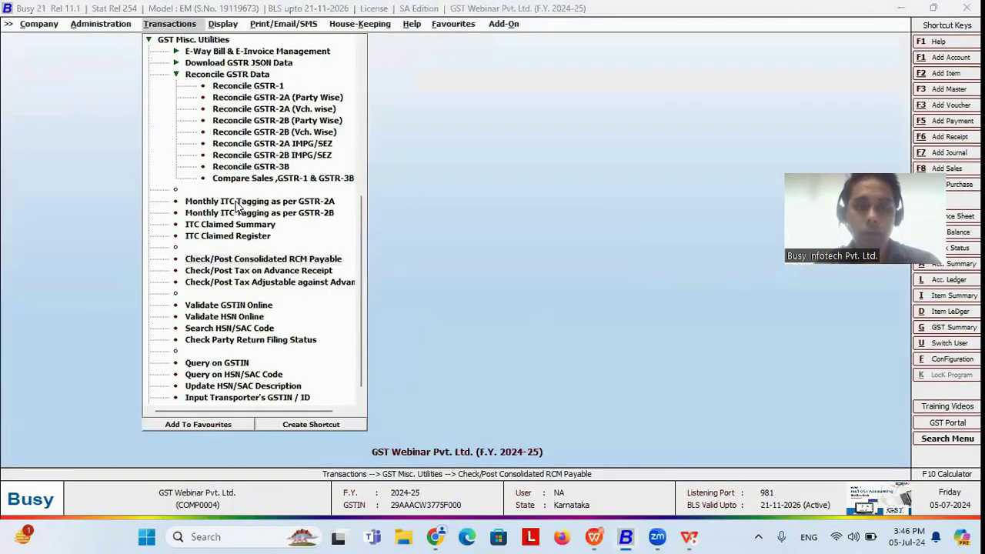
key(alt+Tab)
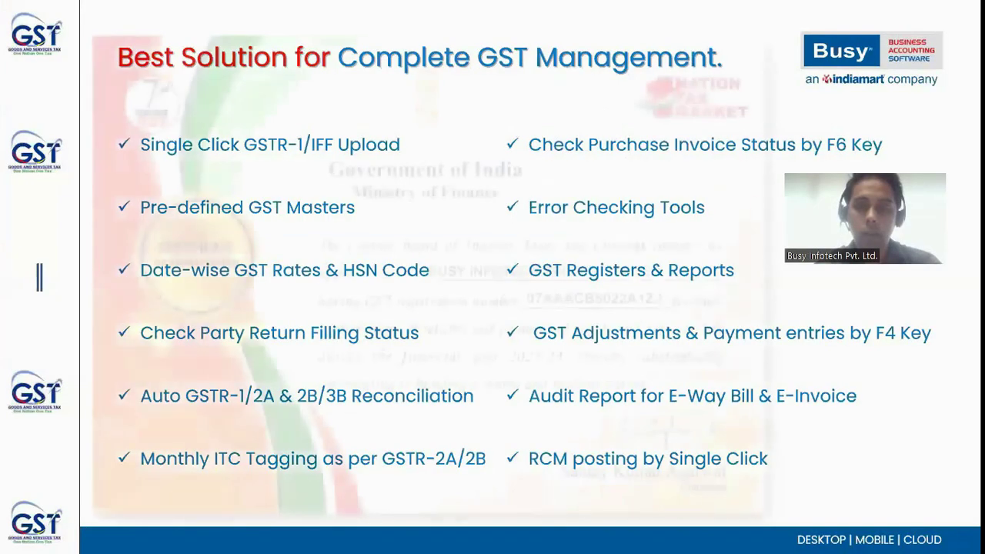